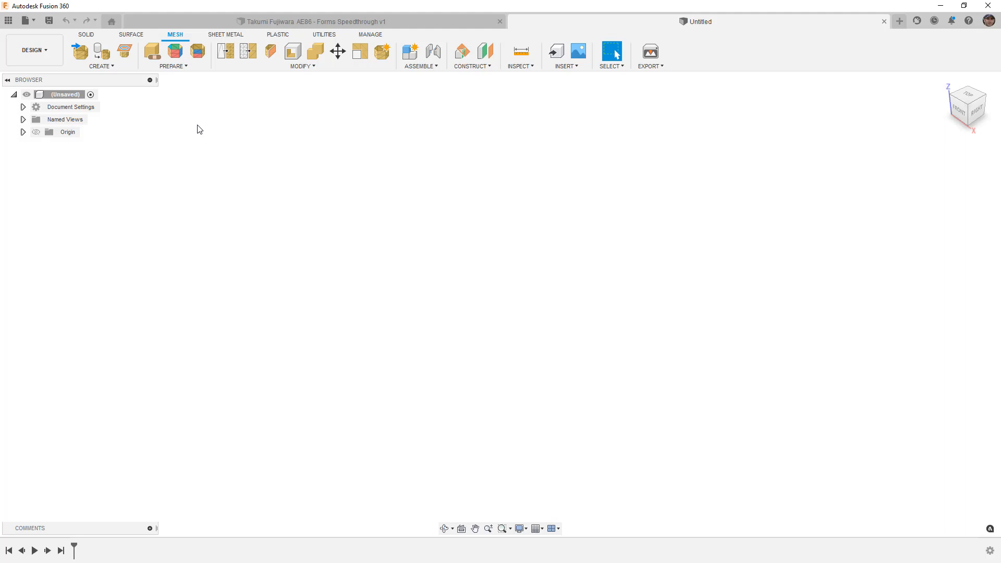
Step: Insert the NCMX5TrunkScan STL mesh into the empty design with millimeter units
left_click(81, 50)
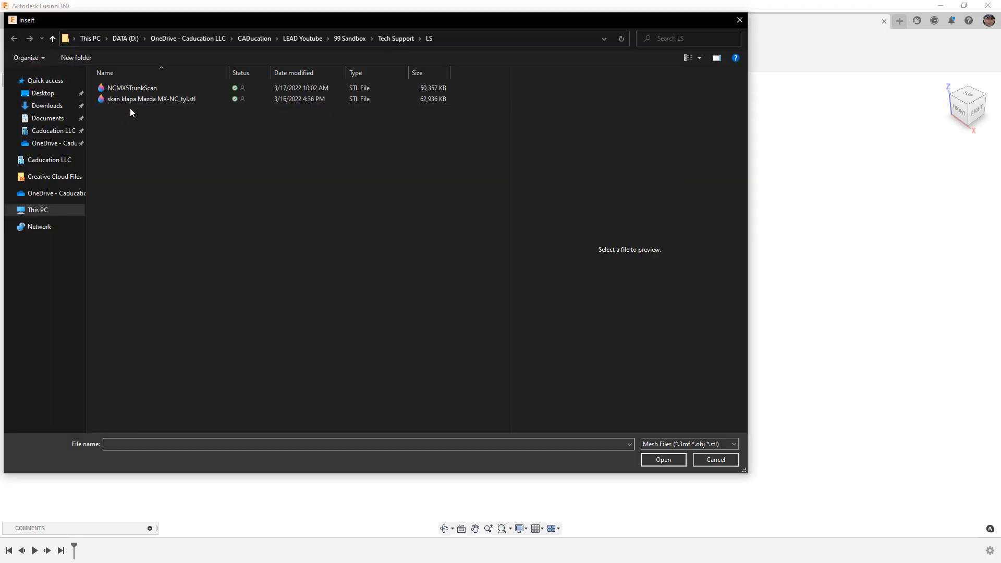
left_click(136, 89)
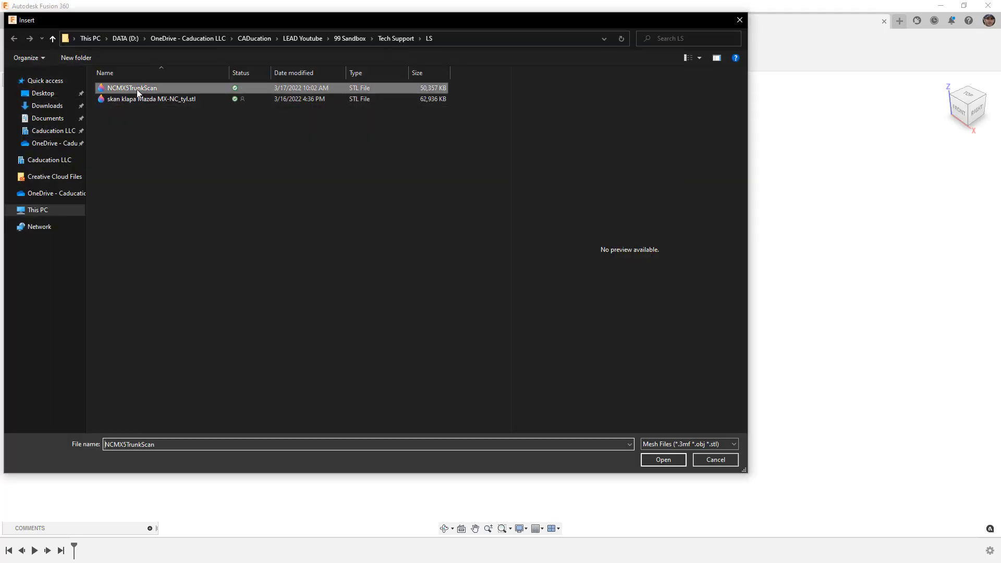
left_click(663, 460)
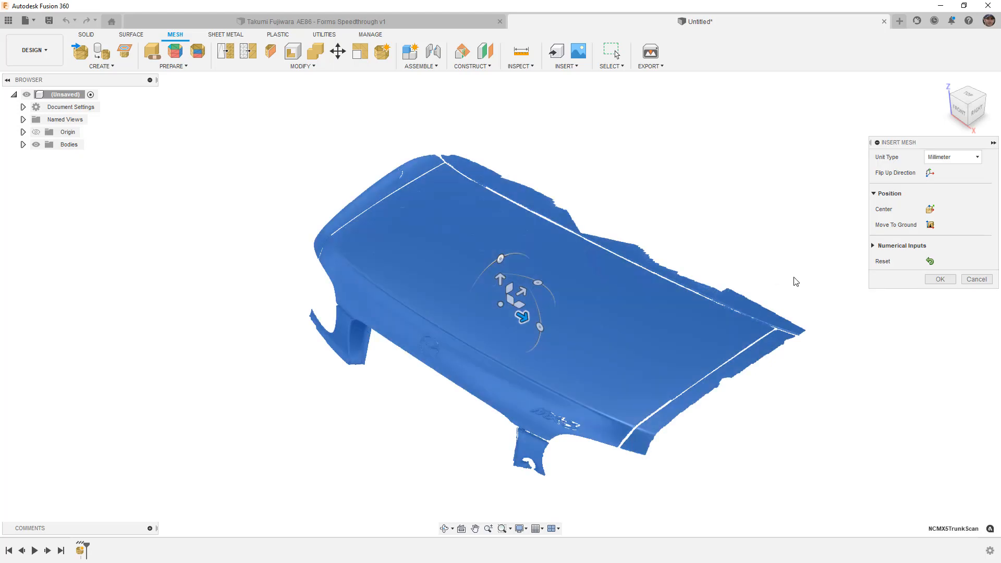
left_click(934, 280)
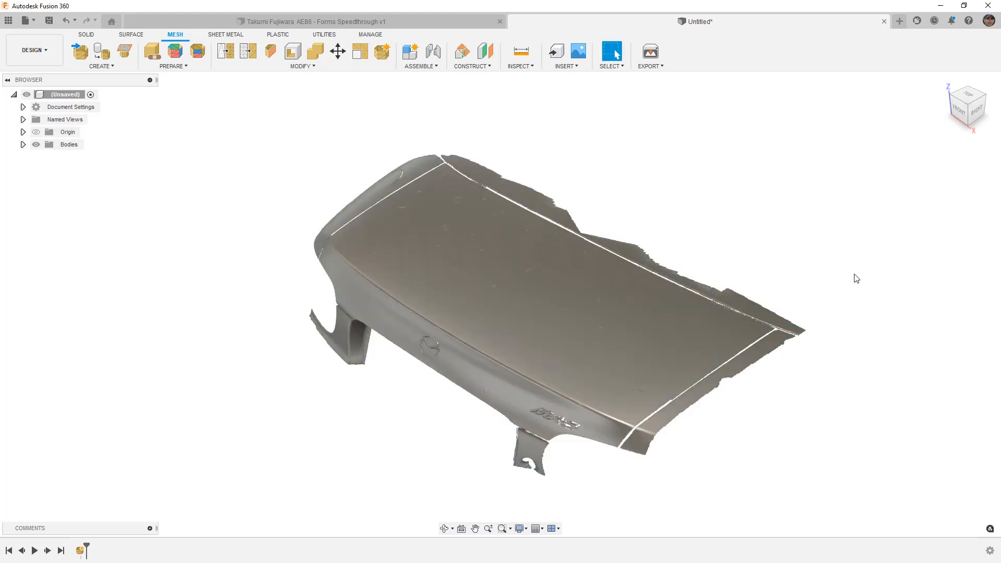
Step: Examine the trunk scan from above, from the front and at oblique angles to check its surface for scanning defects
left_click(643, 350)
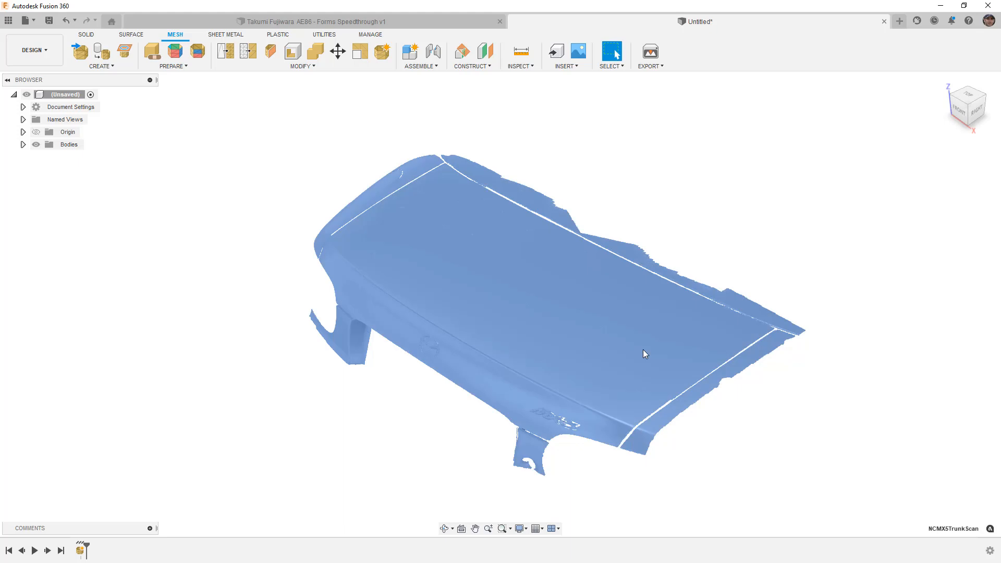
left_click(690, 249)
mouse_move(566, 334)
middle_mouse_down("shift")
mouse_move(580, 338)
mouse_move(570, 347)
middle_mouse_up("shift")
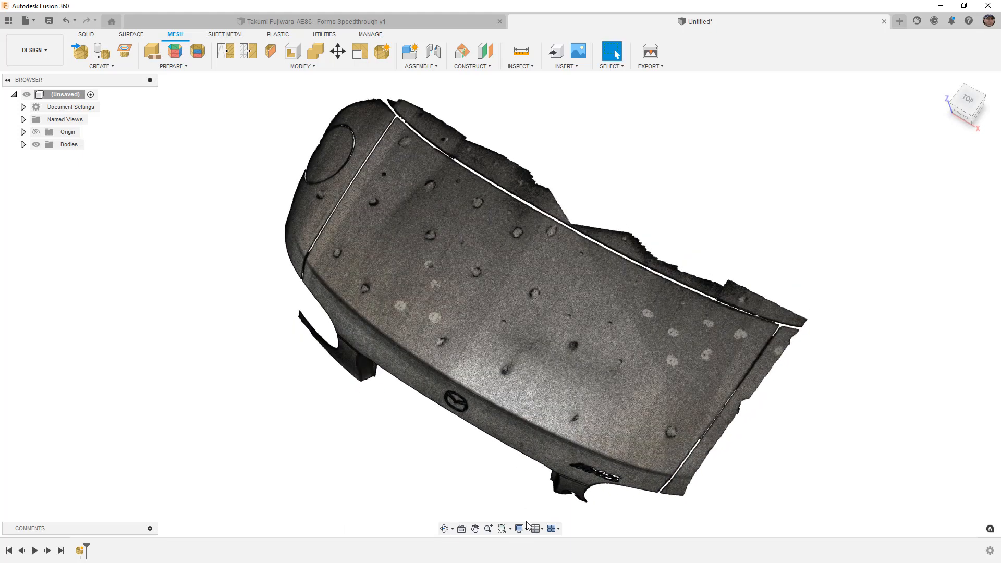
left_click(519, 529)
mouse_move(583, 440)
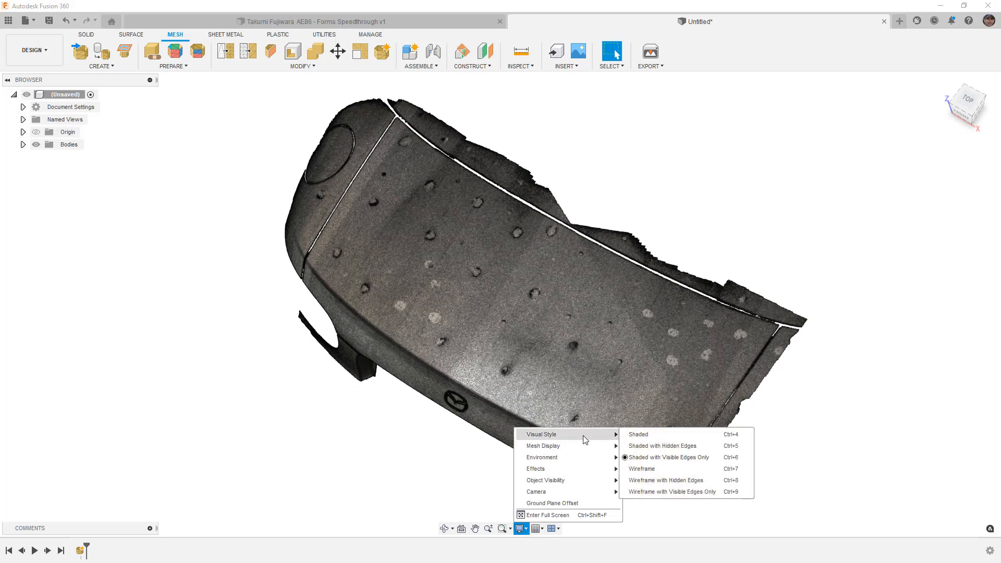
left_click(688, 215)
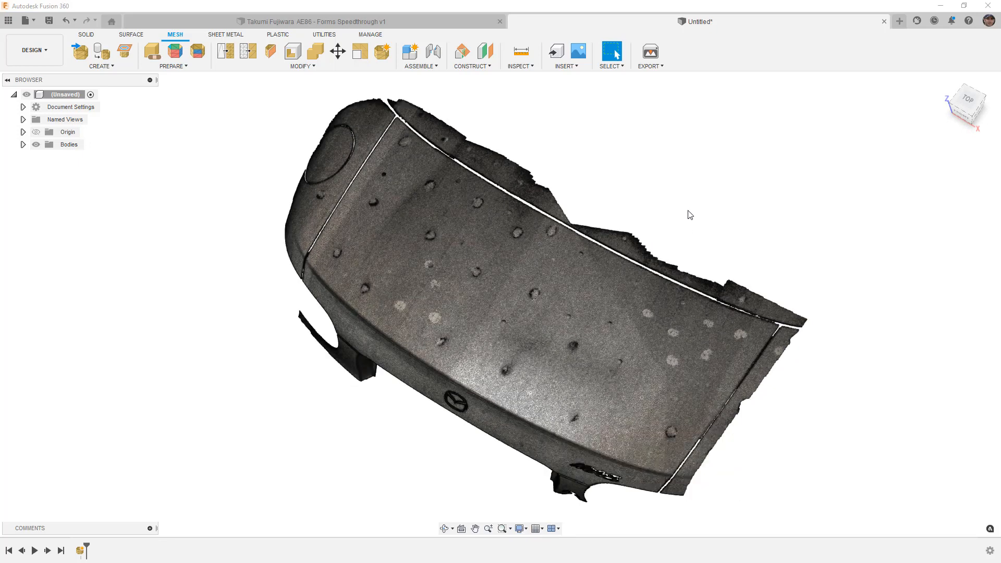
middle_click_drag(564, 315, 600, 296)
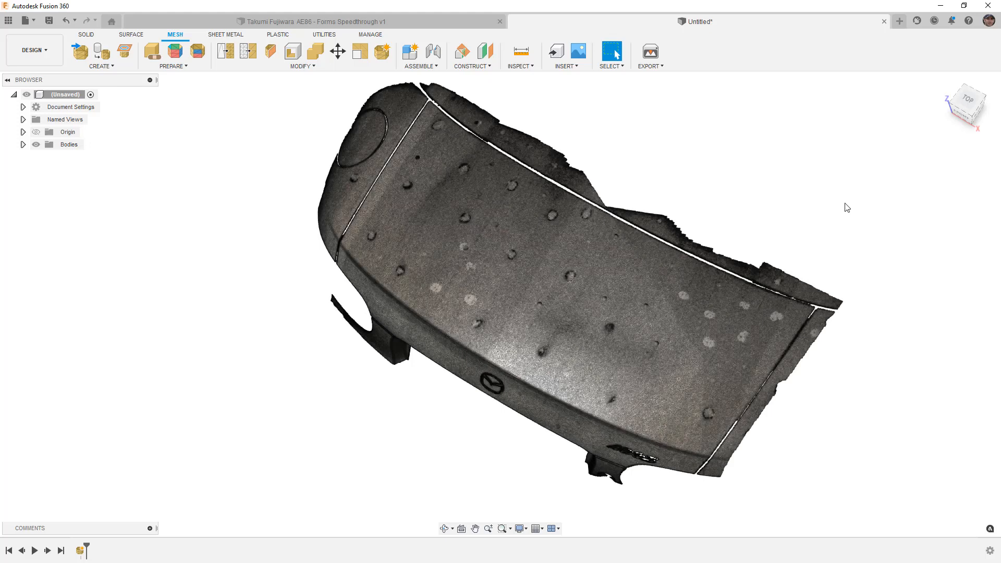
left_click(966, 102)
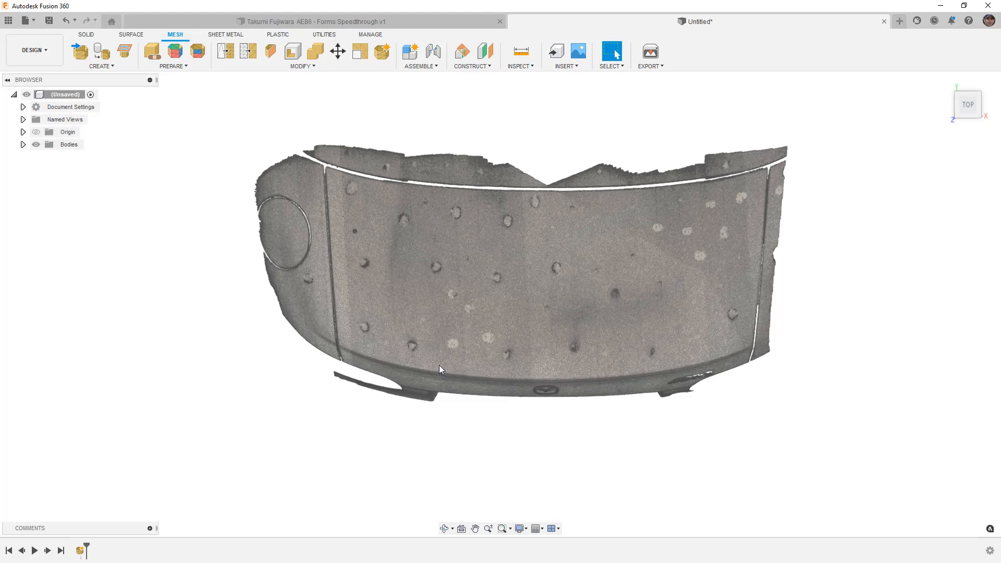
middle_click_drag(536, 386, 550, 337, "shift")
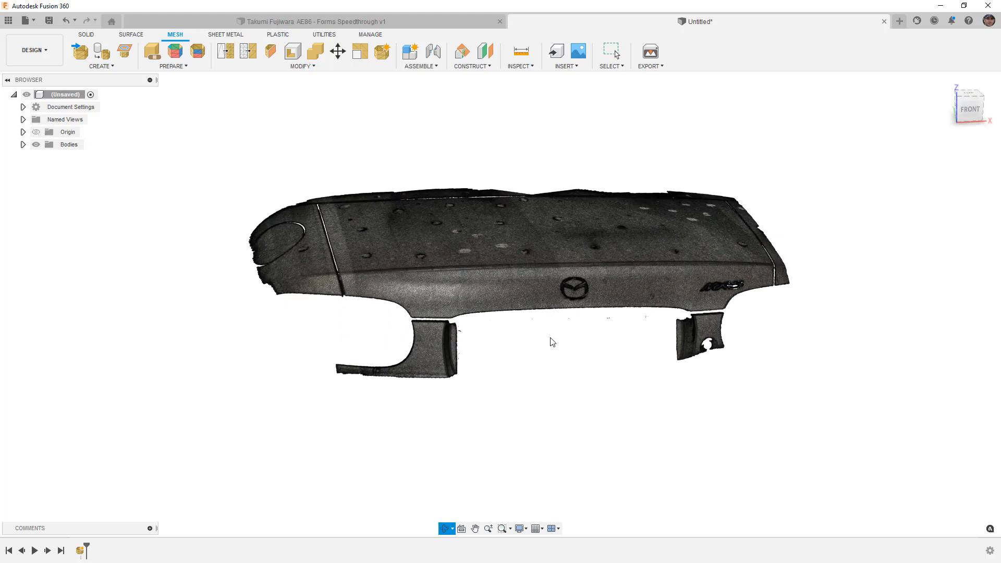
scroll(484, 235, "up", 5)
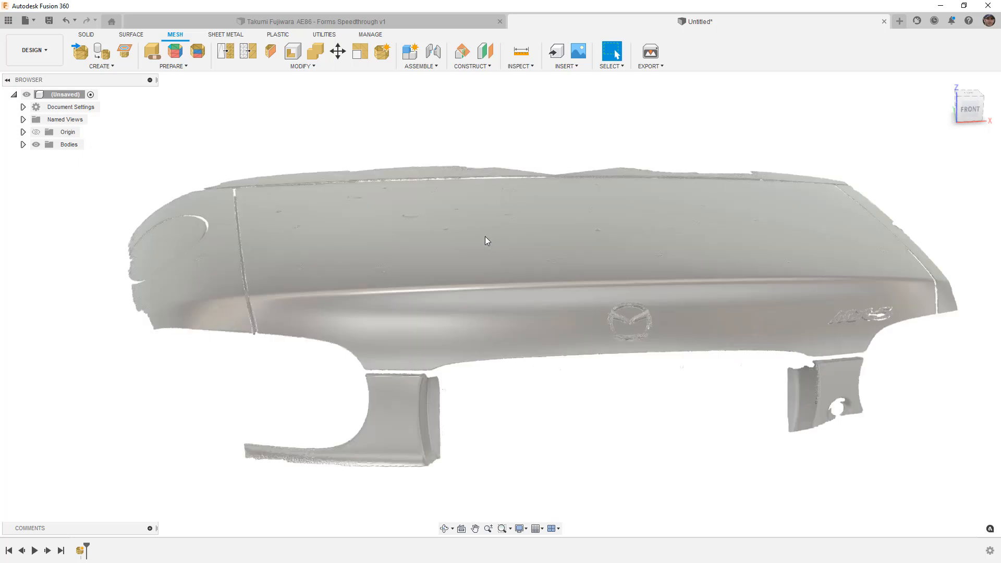
mouse_move(521, 250)
middle_mouse_down("shift")
mouse_move(520, 302)
mouse_move(519, 293)
middle_mouse_up("shift")
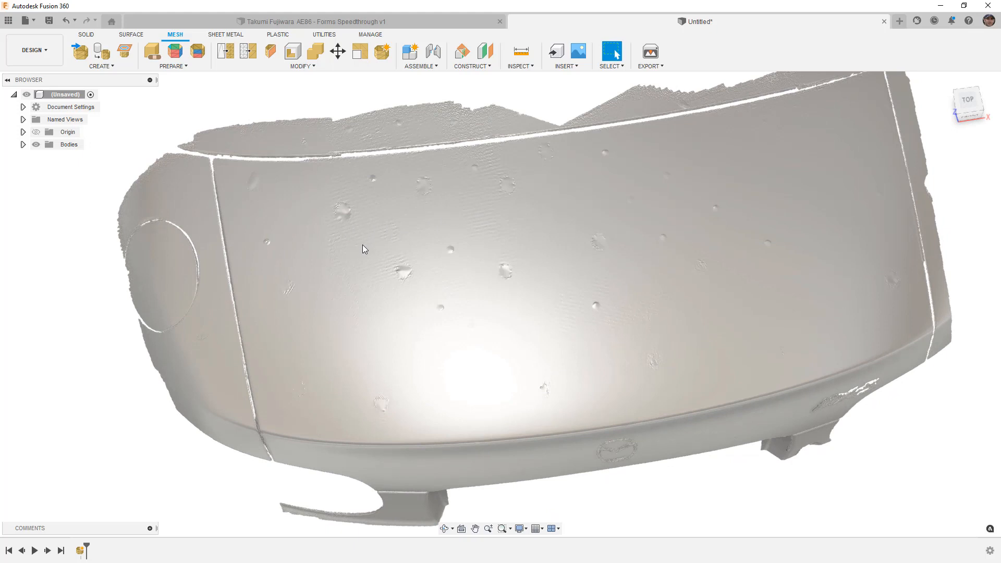
mouse_move(505, 316)
middle_mouse_down("shift")
mouse_move(495, 257)
mouse_move(496, 270)
mouse_move(476, 256)
mouse_move(490, 312)
middle_mouse_up("shift")
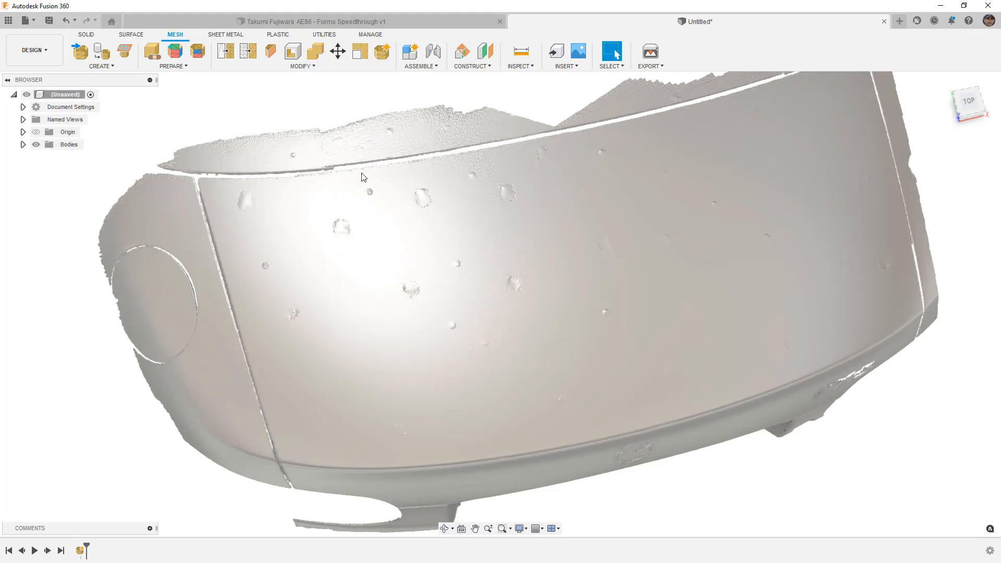
mouse_move(420, 342)
middle_mouse_down("shift")
mouse_move(417, 328)
mouse_move(422, 342)
middle_mouse_up("shift")
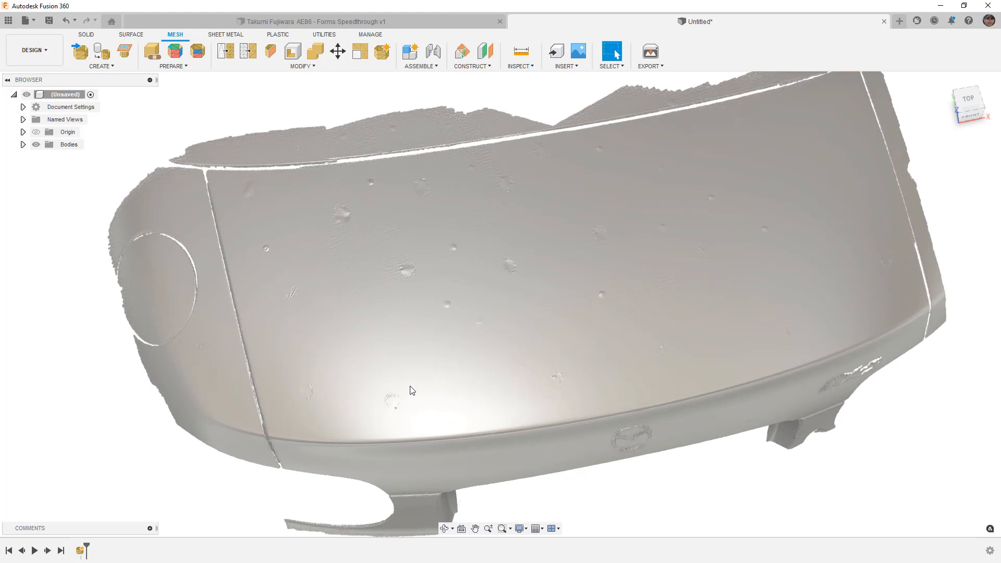
Step: Start direct editing of the trunk mesh and reduce the selection brush to its smallest size
left_click(429, 362)
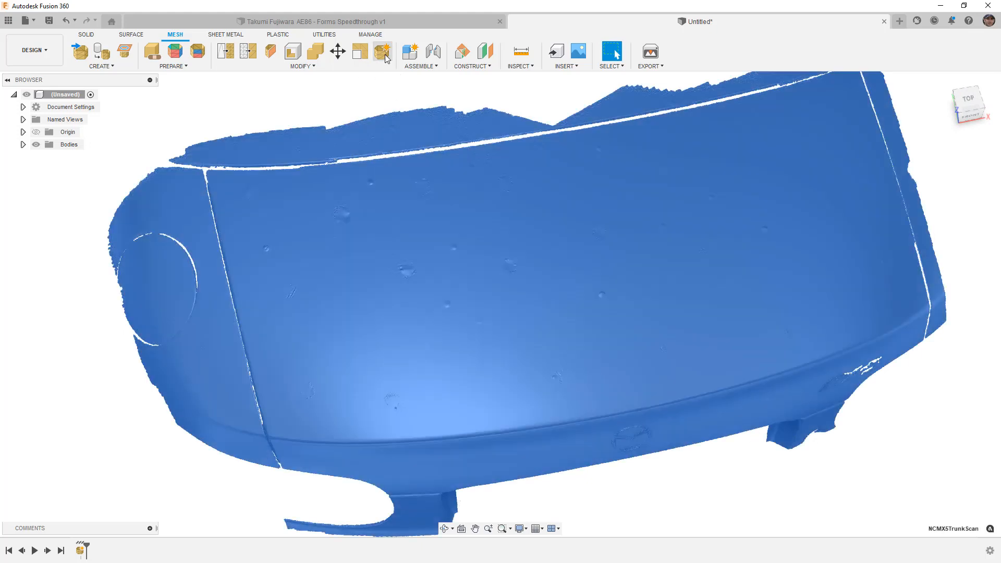
left_click(385, 54)
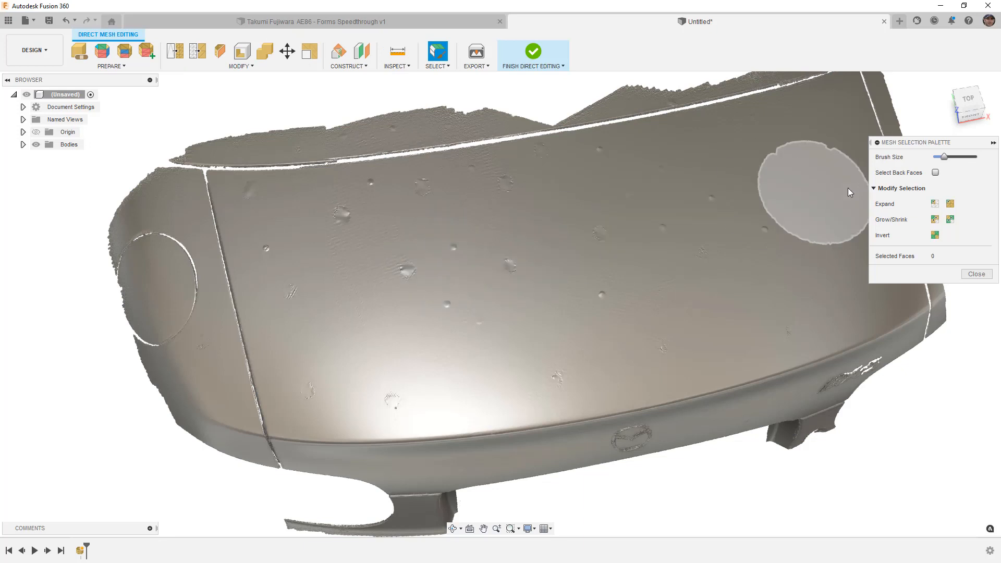
left_click_drag(944, 160, 936, 162)
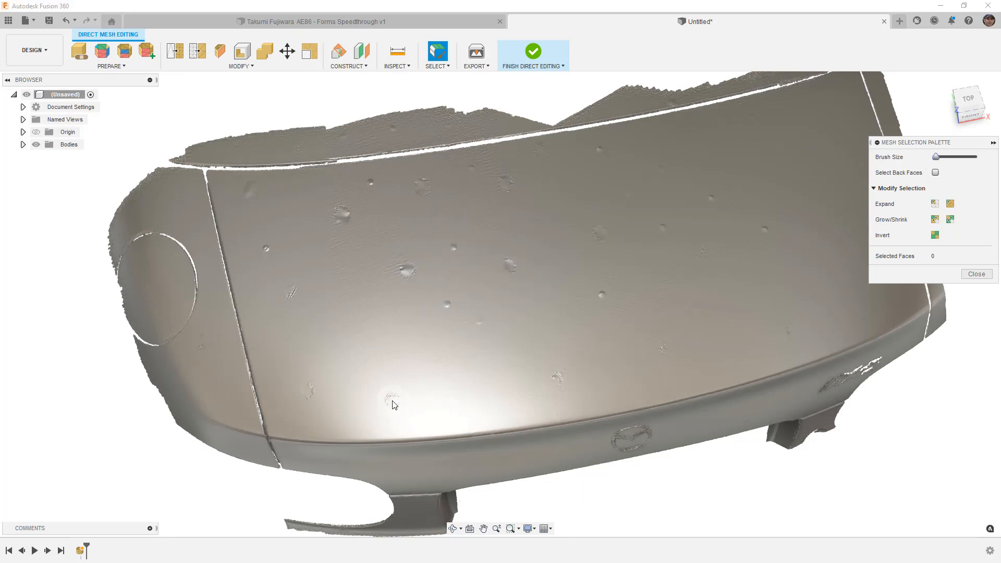
left_click_drag(938, 160, 929, 160)
Step: Erase and fill the rough, ridged patch near the trunk lid's rear edge, using the Smooth fill type
scroll(393, 407, "up", 3)
scroll(393, 404, "up", 2)
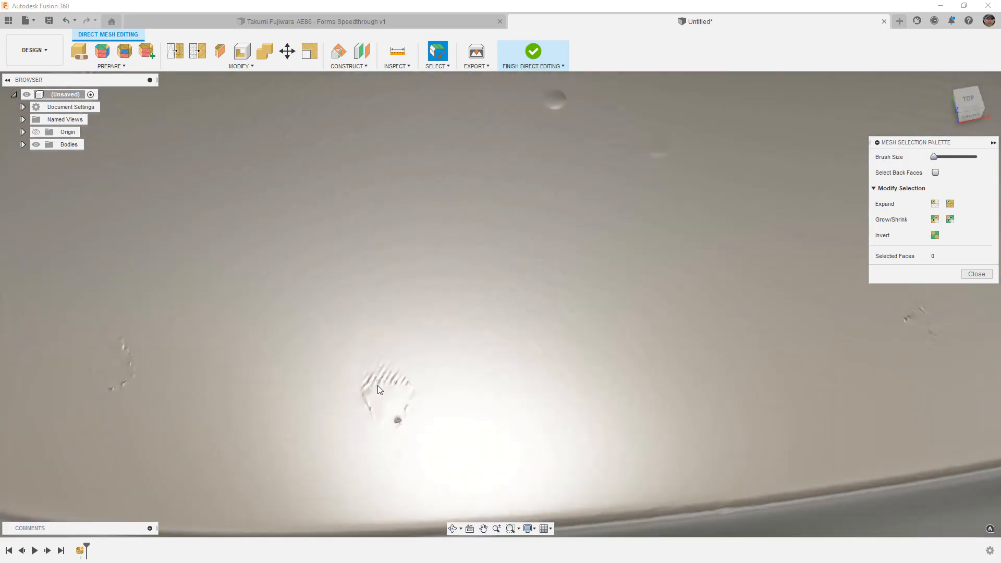
mouse_move(398, 423)
left_mouse_down()
mouse_move(411, 395)
mouse_move(397, 369)
mouse_move(384, 359)
mouse_move(346, 366)
mouse_move(355, 380)
mouse_move(398, 383)
mouse_move(374, 387)
mouse_move(363, 402)
mouse_move(383, 420)
mouse_move(403, 395)
mouse_move(370, 399)
mouse_move(391, 409)
mouse_move(355, 389)
mouse_move(380, 407)
left_mouse_up()
mouse_move(380, 408)
middle_mouse_down()
mouse_move(381, 395)
mouse_move(399, 394)
mouse_move(395, 402)
middle_mouse_up()
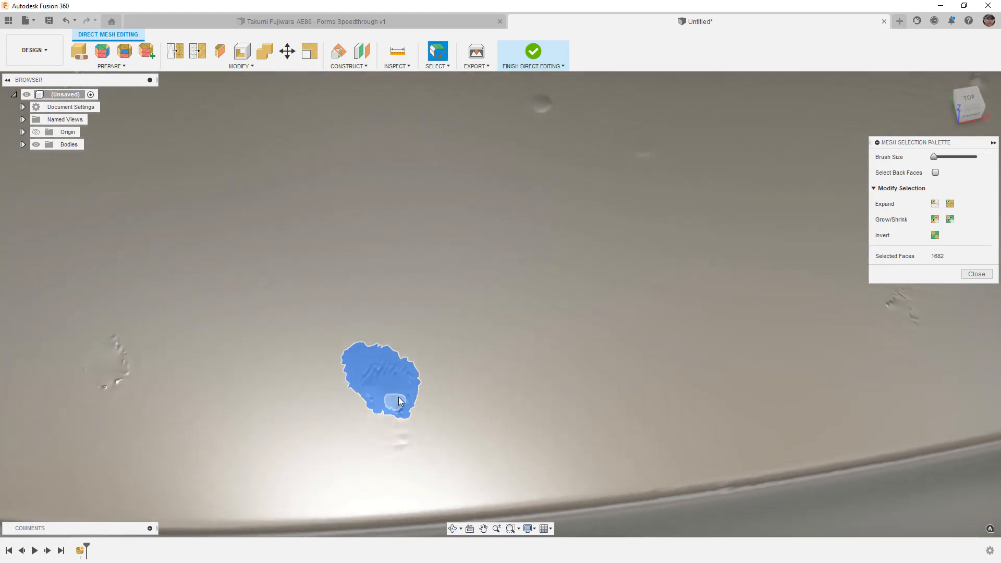
left_click(282, 68)
left_click(204, 160)
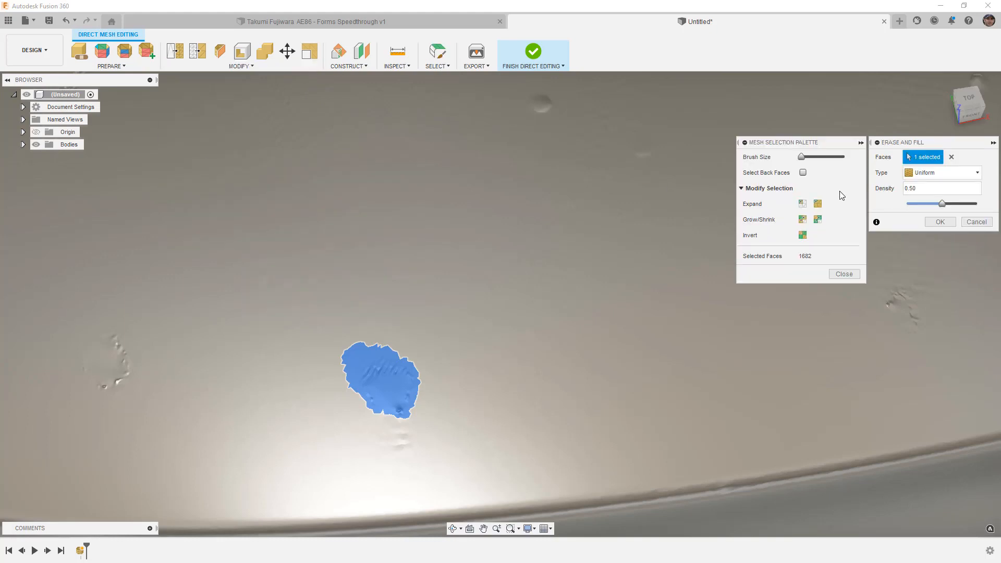
left_click(927, 172)
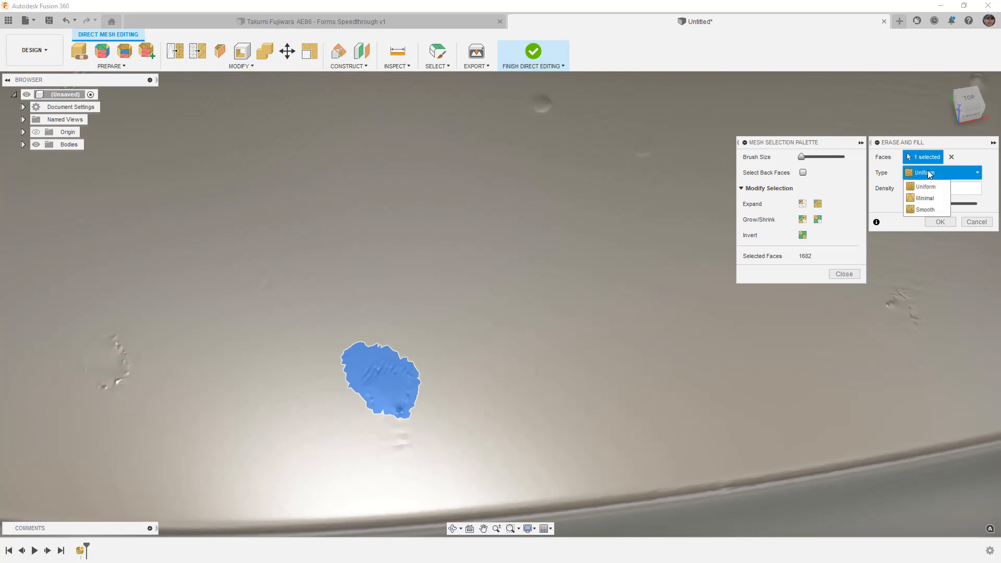
left_click(925, 209)
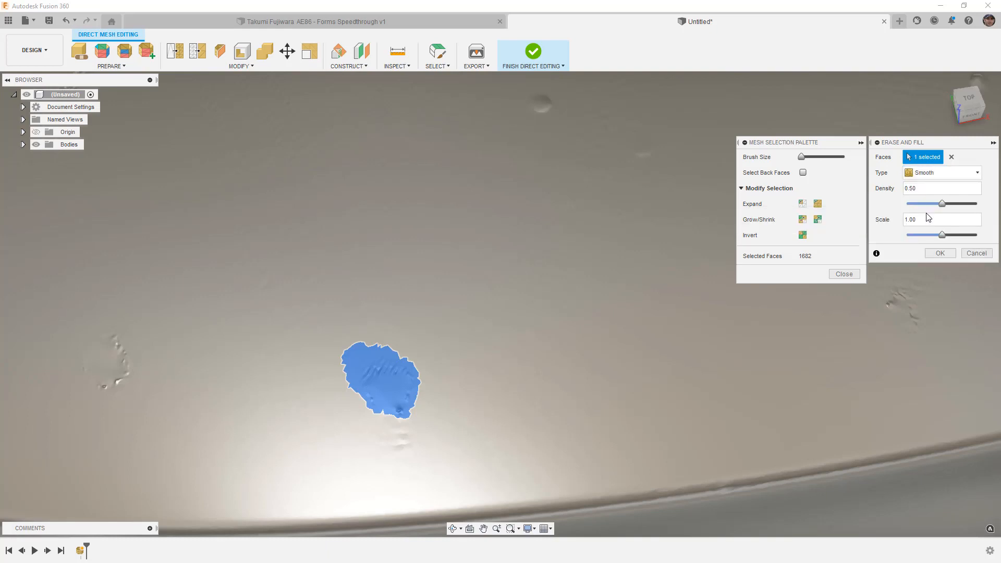
left_click(939, 253)
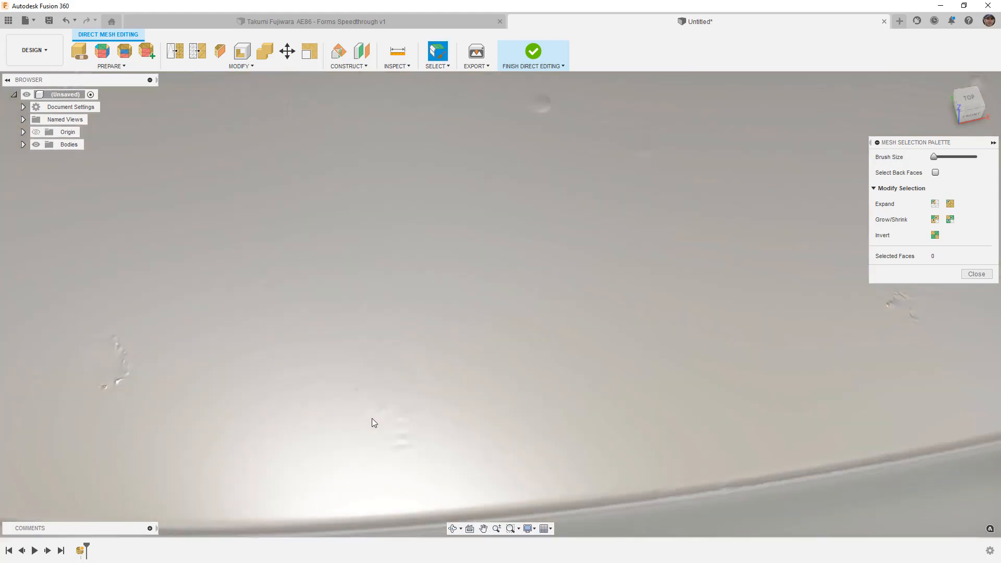
Step: Try to erase and fill the leftover dents and rim around the repaired patch with a Smooth fill
mouse_move(429, 414)
middle_mouse_down("shift")
mouse_move(427, 424)
mouse_move(427, 411)
middle_mouse_up("shift")
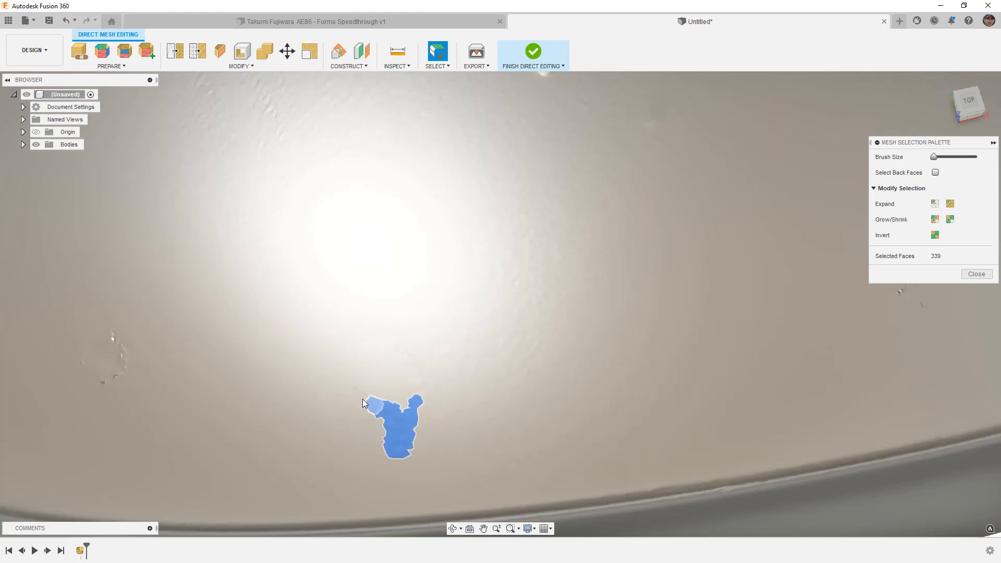
left_click_drag(421, 387, 417, 417)
left_click(253, 66)
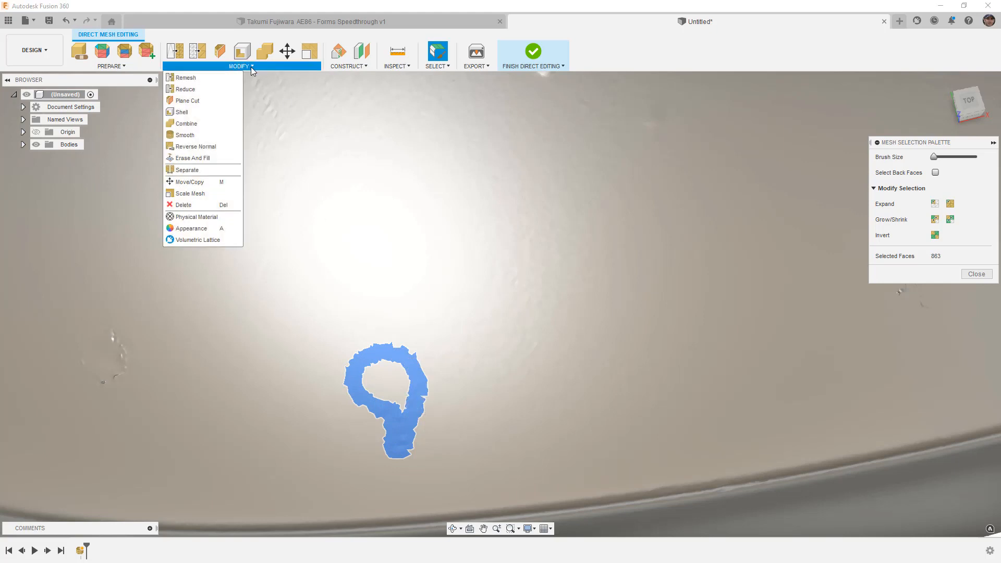
left_click(203, 157)
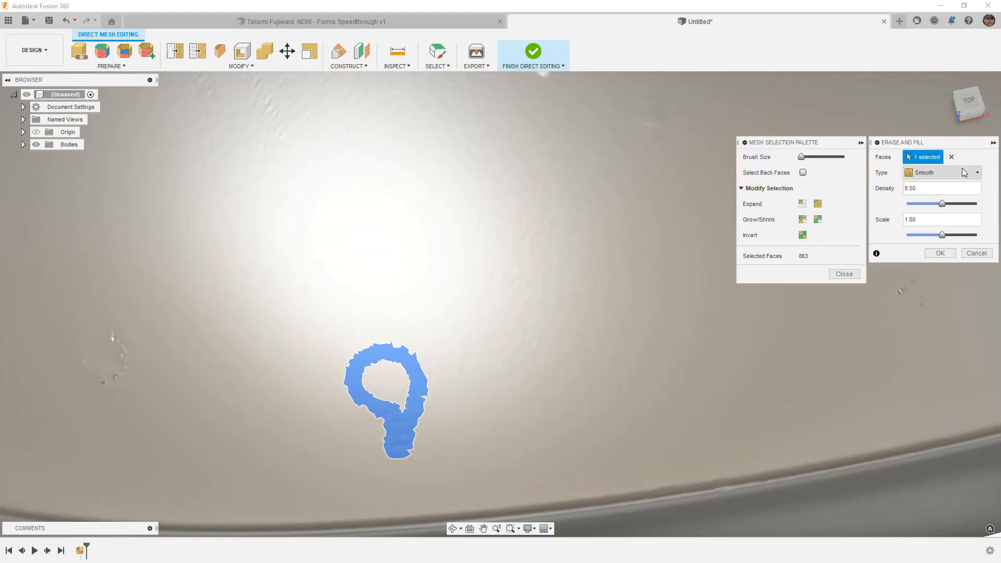
left_click(940, 253)
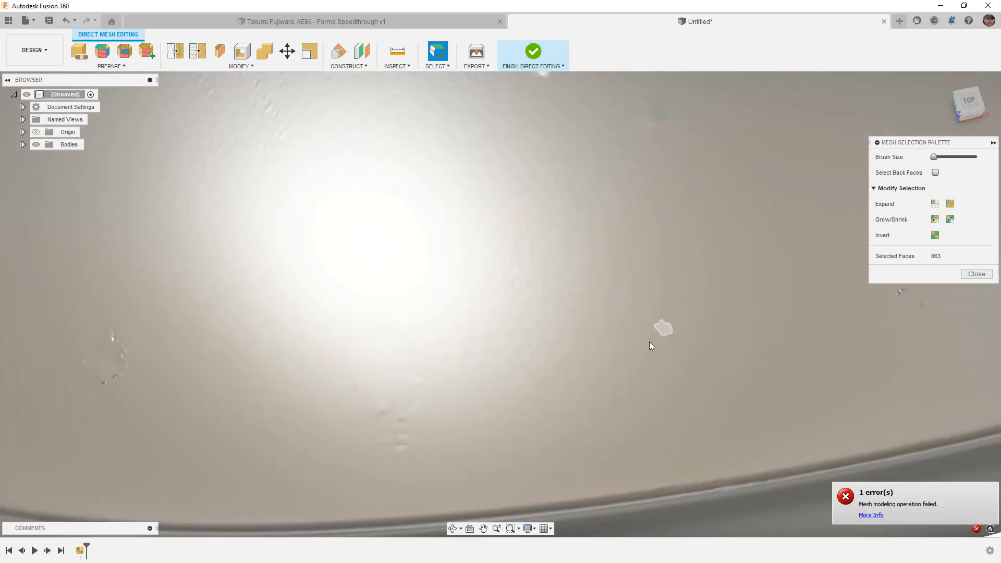
Step: Erase and fill the curved blemish between the repaired patch and the trunk lid's side gap with a Smooth fill
middle_click_drag(419, 426, 417, 415, "shift")
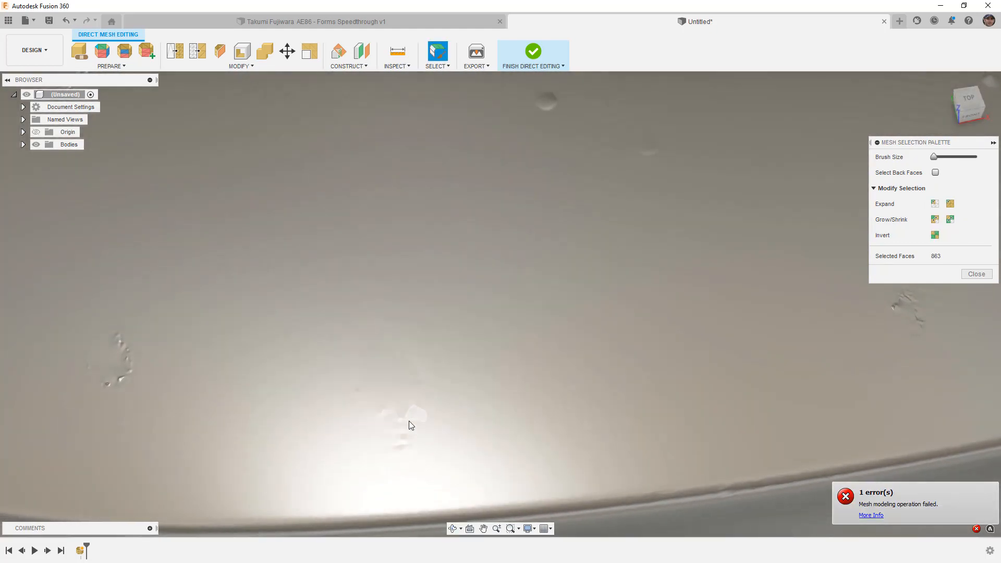
mouse_move(115, 329)
left_mouse_down()
mouse_move(125, 370)
mouse_move(100, 379)
mouse_move(82, 358)
mouse_move(107, 325)
mouse_move(121, 345)
mouse_move(99, 360)
mouse_move(118, 365)
mouse_move(108, 369)
left_mouse_up()
left_click(240, 66)
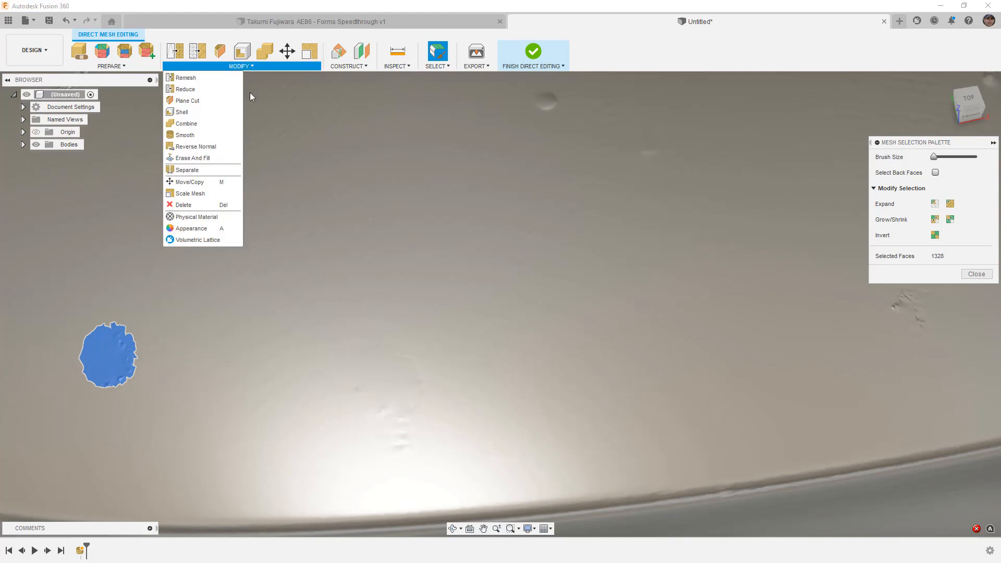
left_click(209, 157)
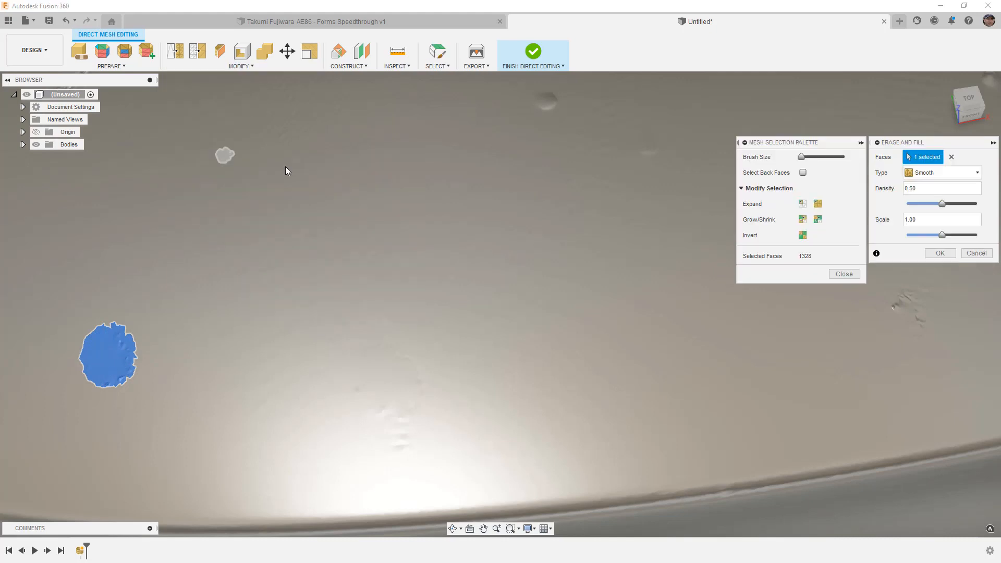
left_click(939, 253)
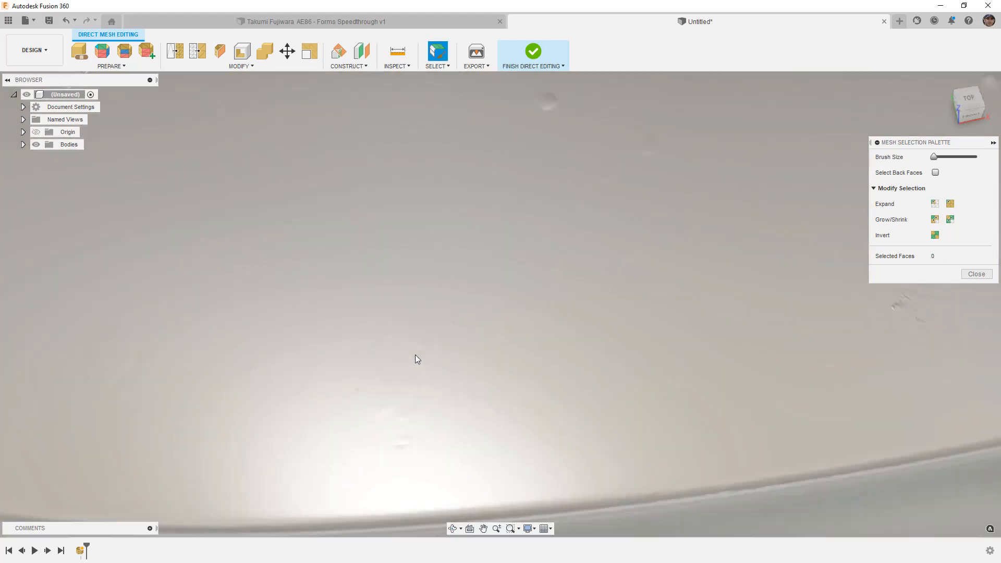
Step: Erase and fill the blemish near the trunk lid's rear edge, between the side gap and the Mazda emblem, with a Smooth fill
scroll(411, 355, "down", 5)
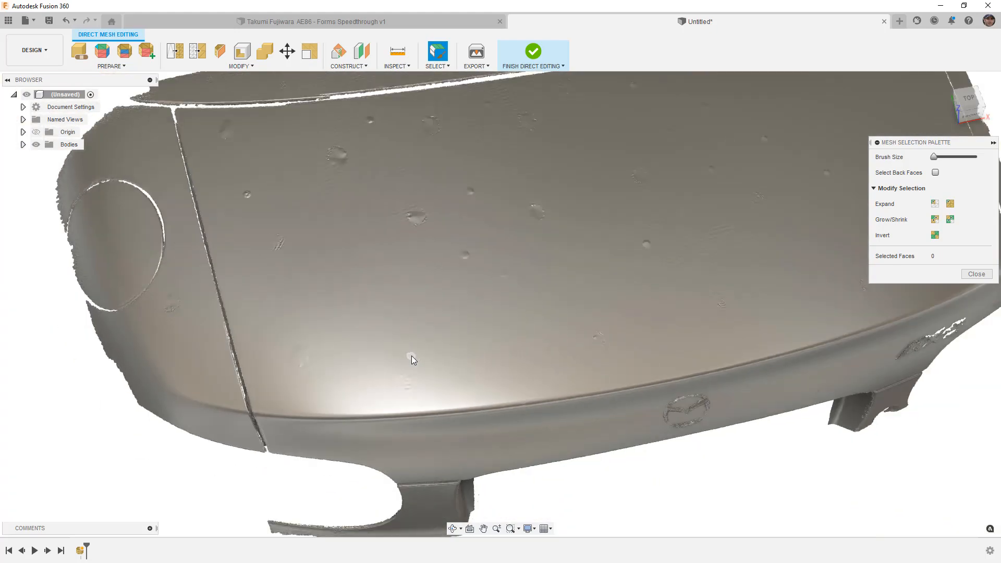
middle_click_drag(570, 377, 532, 357, "shift")
mouse_move(528, 343)
left_mouse_down()
mouse_move(532, 362)
mouse_move(525, 356)
left_mouse_up()
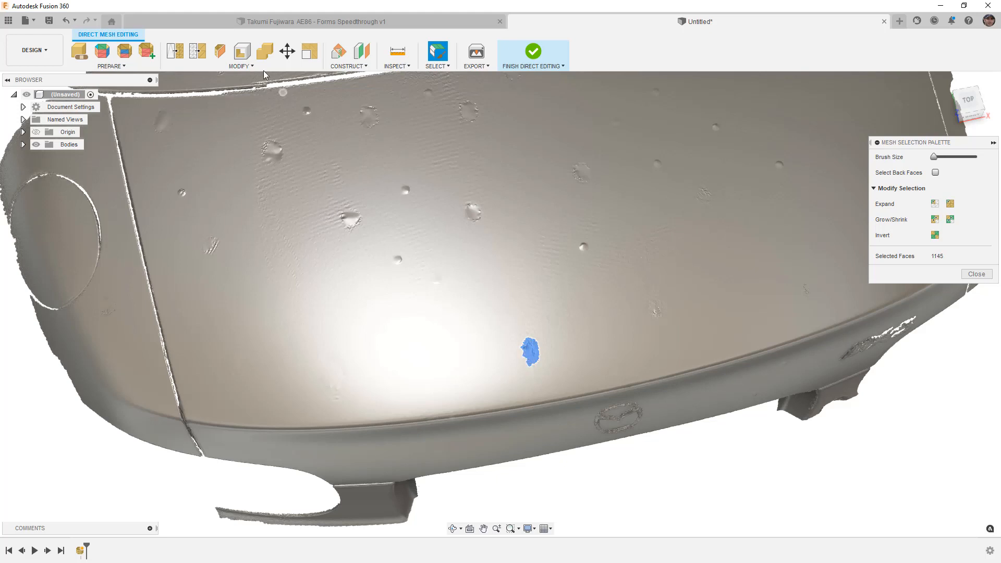
left_click(245, 66)
left_click(208, 153)
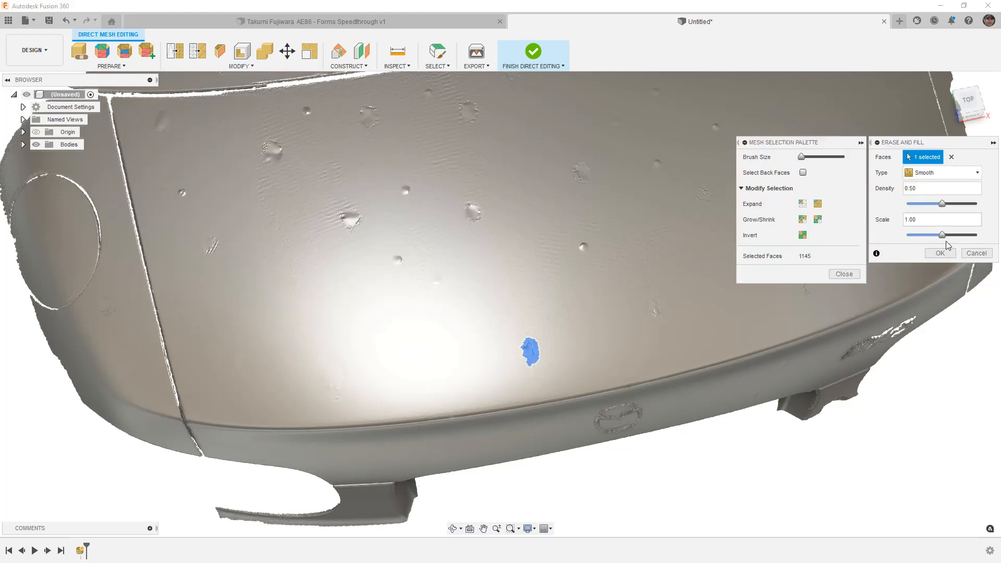
left_click(943, 254)
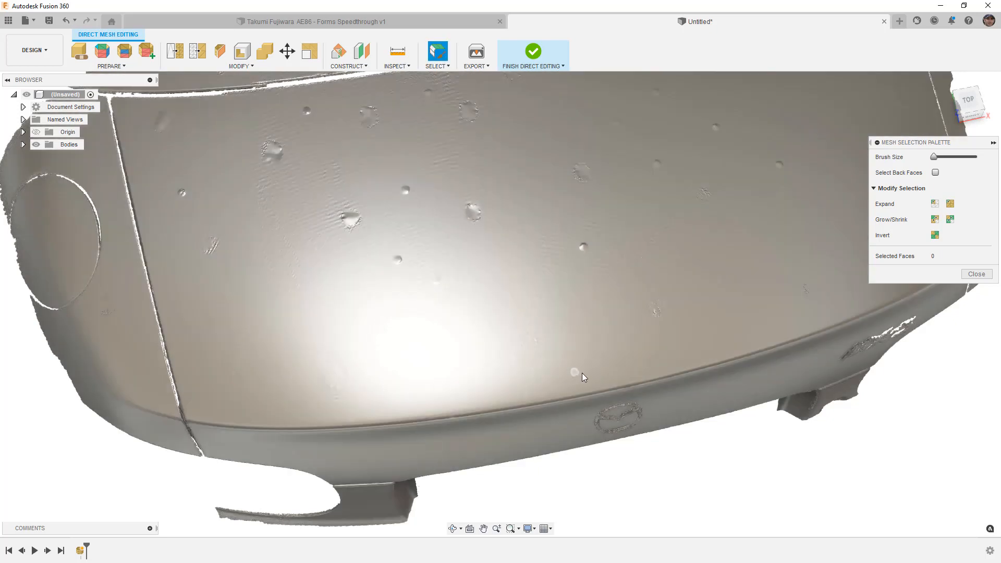
Step: Erase and fill the small defect just forward of the trunk lid's rear edge, above the Mazda emblem
middle_click_drag(582, 374, 600, 372, "shift")
middle_click_drag(661, 354, 546, 339)
mouse_move(533, 334)
left_mouse_down()
mouse_move(540, 324)
mouse_move(527, 327)
mouse_move(535, 343)
left_mouse_up()
left_click(240, 66)
left_click(202, 160)
left_click(930, 252)
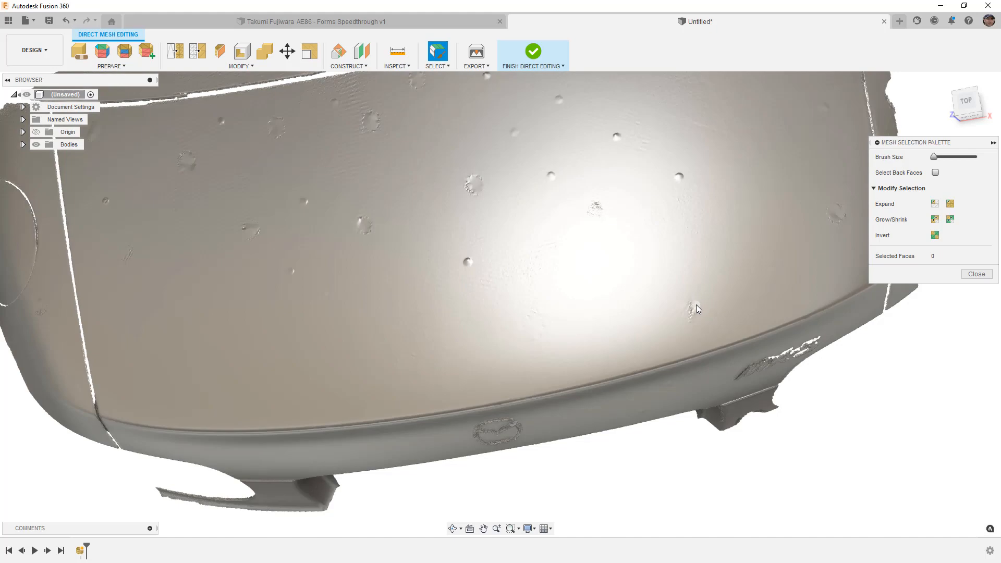
Step: Erase and fill the rough spot on the trunk lid near the rear edge, above the MX-5 badge
left_click_drag(695, 312, 690, 319)
left_click(240, 65)
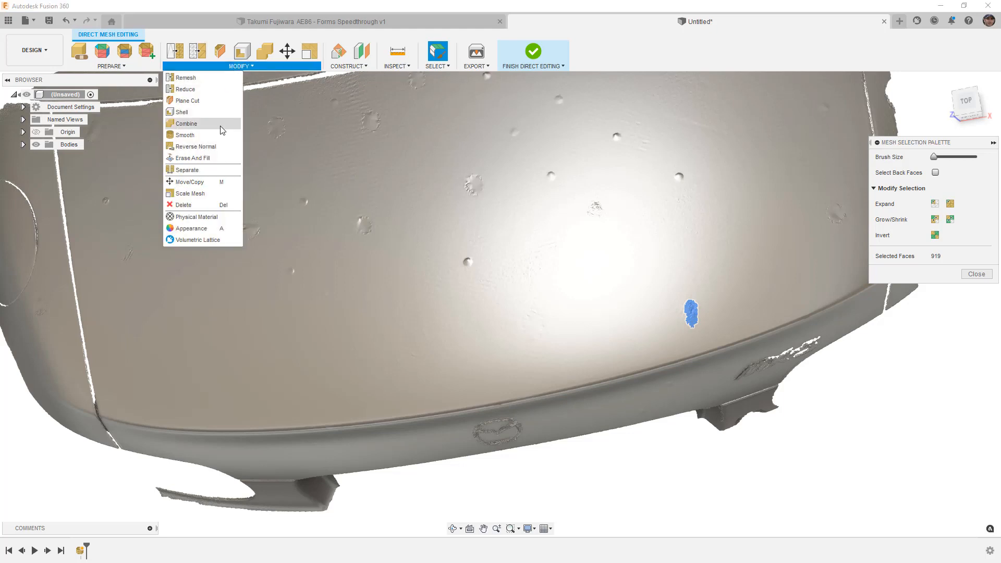
left_click(213, 170)
left_click(941, 256)
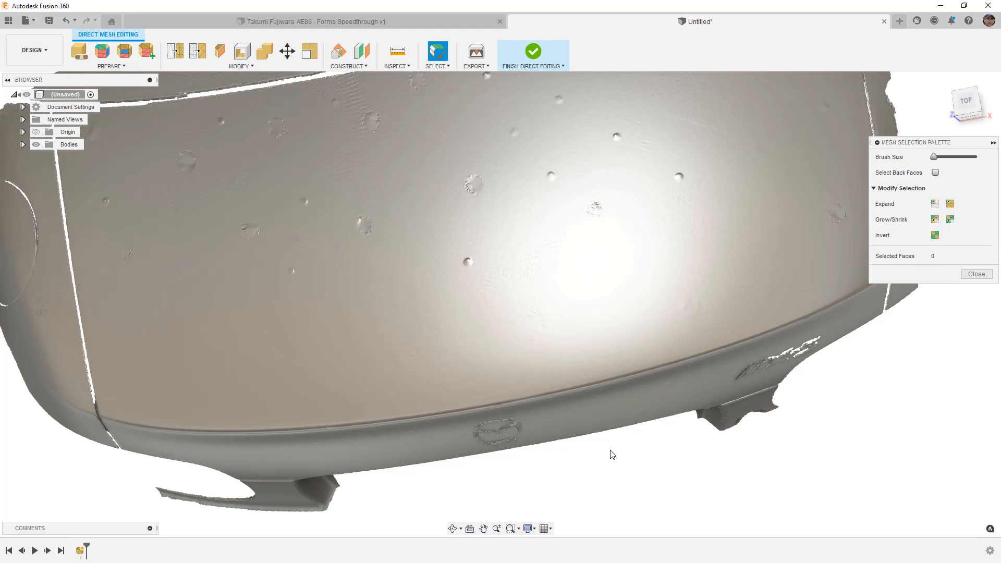
Step: Erase and fill the round defect beside the trunk lid's side gap on the badge side, using the Smooth type
left_click_drag(827, 209, 844, 218)
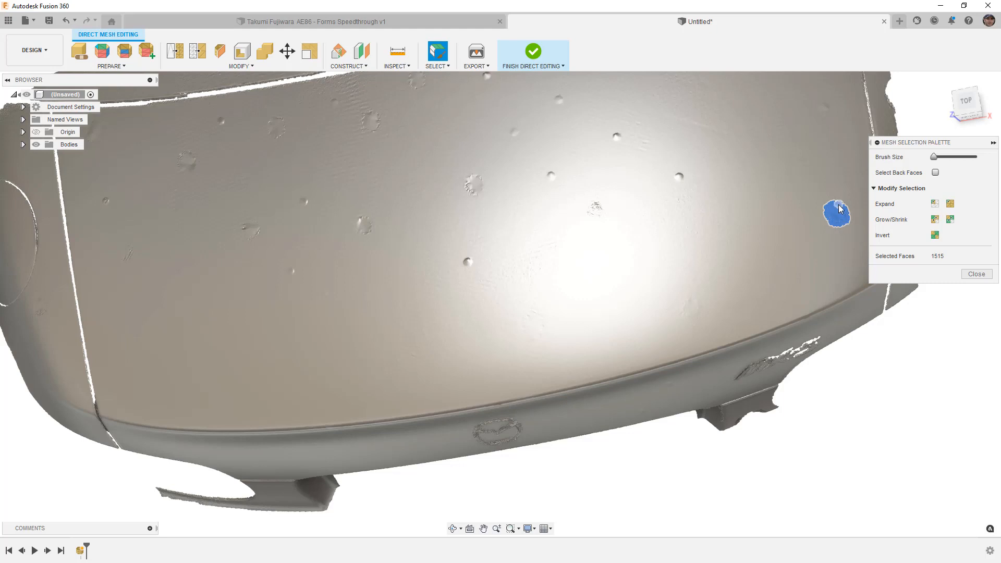
left_click(265, 69)
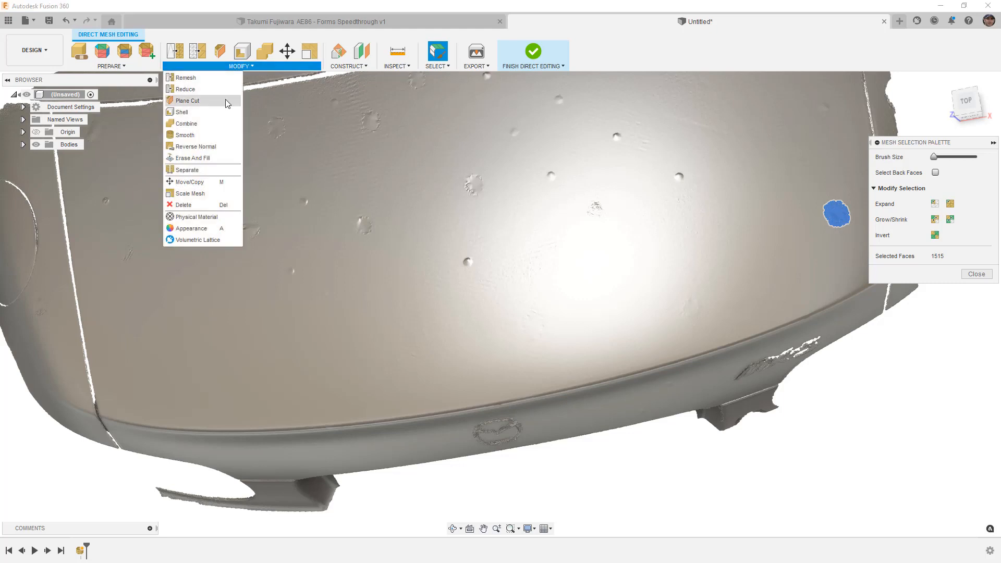
left_click(208, 159)
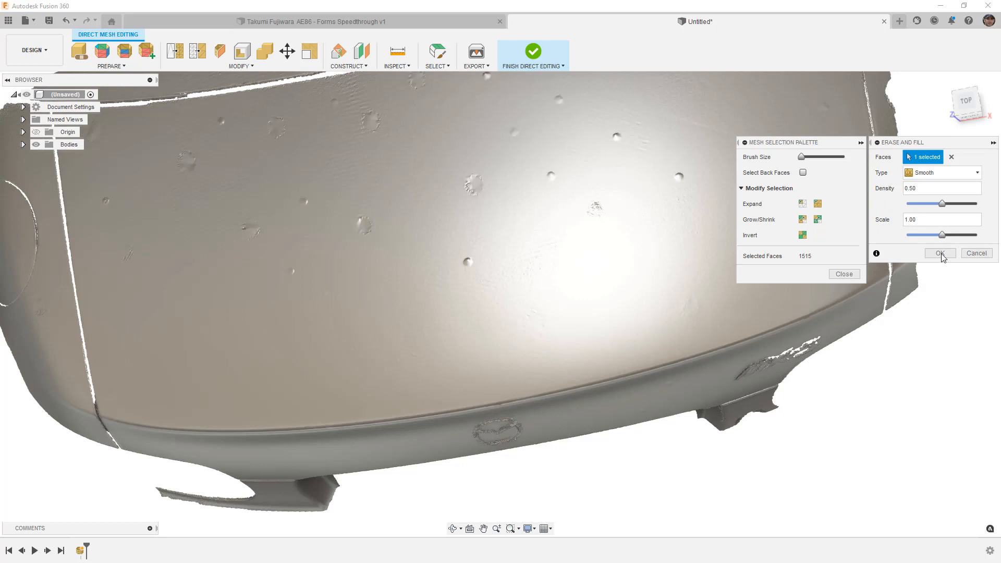
left_click(940, 254)
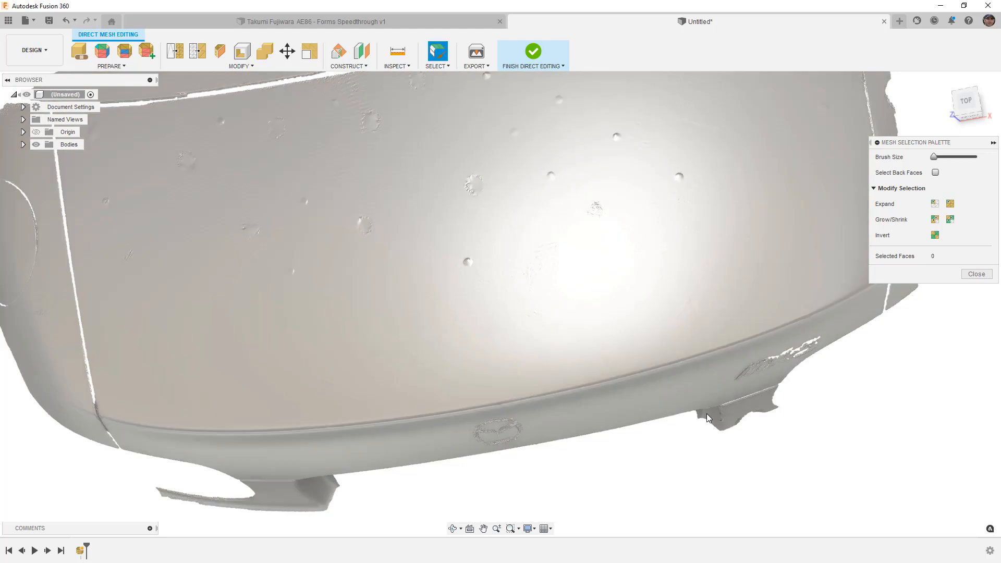
Step: Check the cleaned trunk surface, finish direct mesh editing and view the whole scan from the top
middle_click_drag(707, 402, 738, 379, "shift")
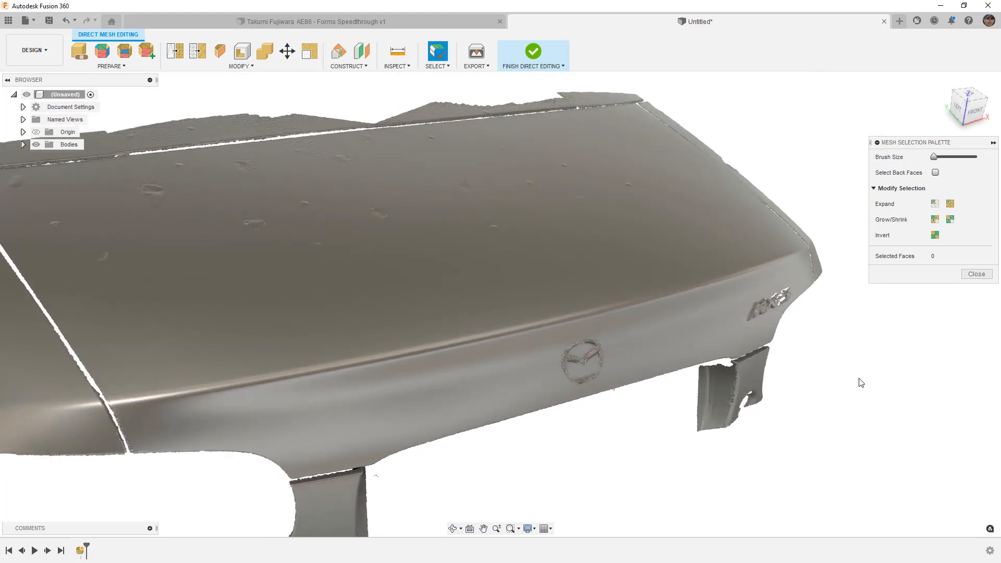
middle_click_drag(703, 289, 672, 330, "shift")
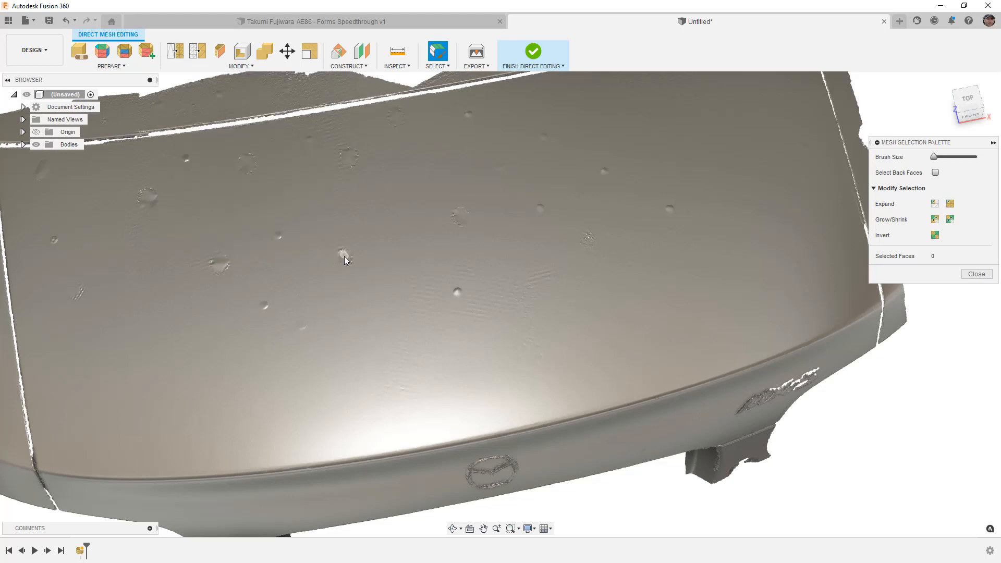
left_click(535, 51)
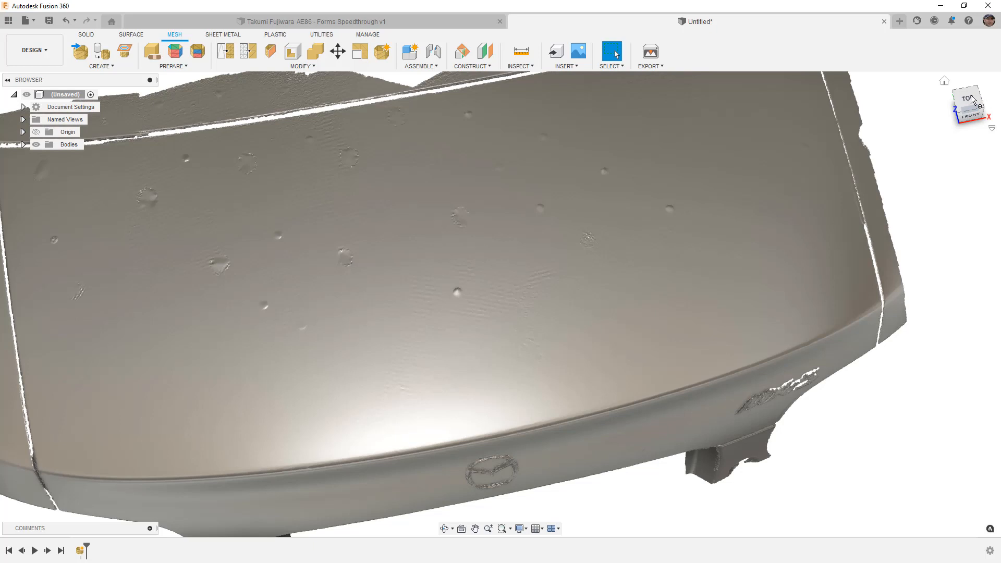
left_click(967, 98)
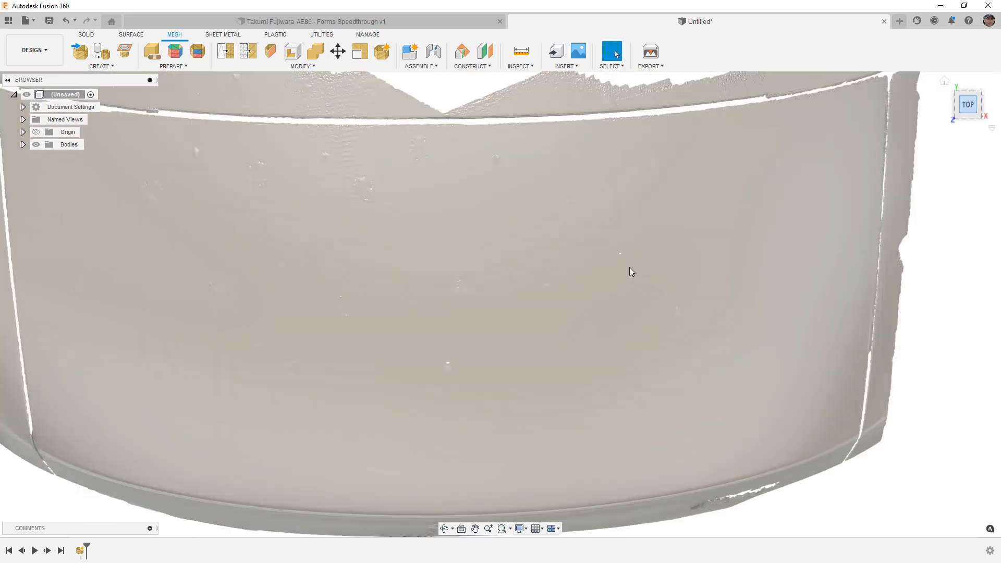
scroll(636, 266, "down", 3)
scroll(605, 269, "down", 1)
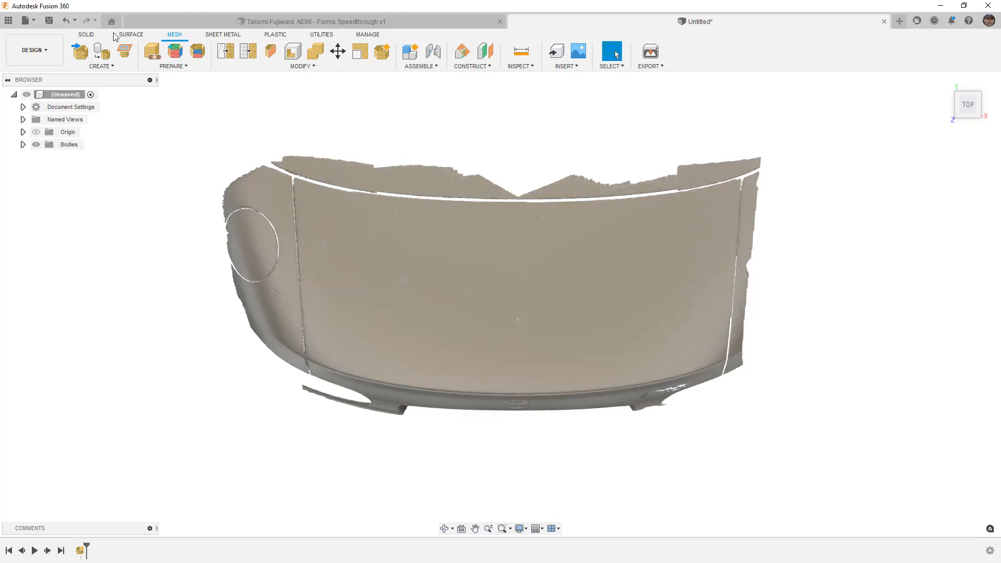
Step: Create a form and set up the Face command with four-sided faces, Object Snap enabled and a 10 mm offset
left_click(92, 36)
left_click(191, 51)
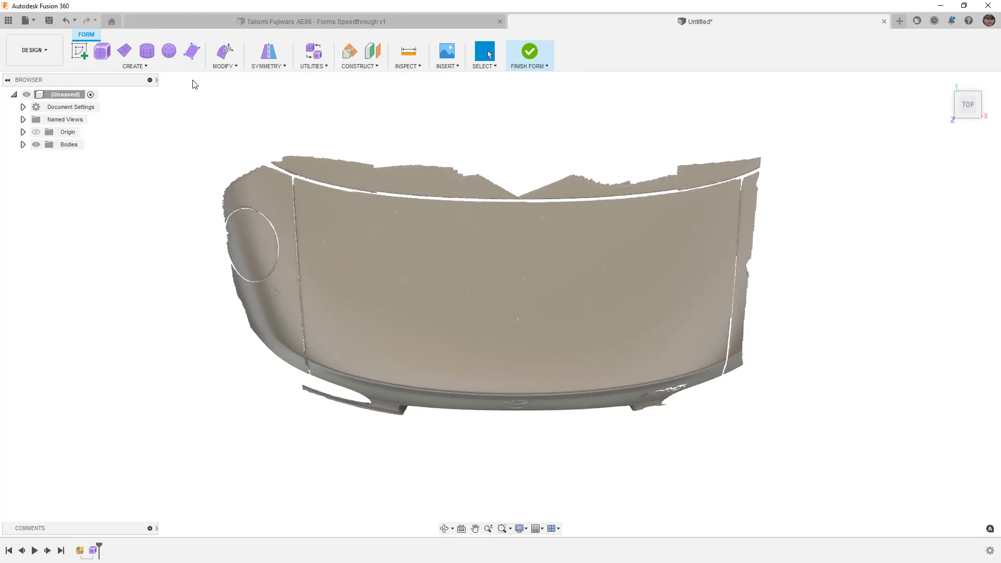
left_click(192, 52)
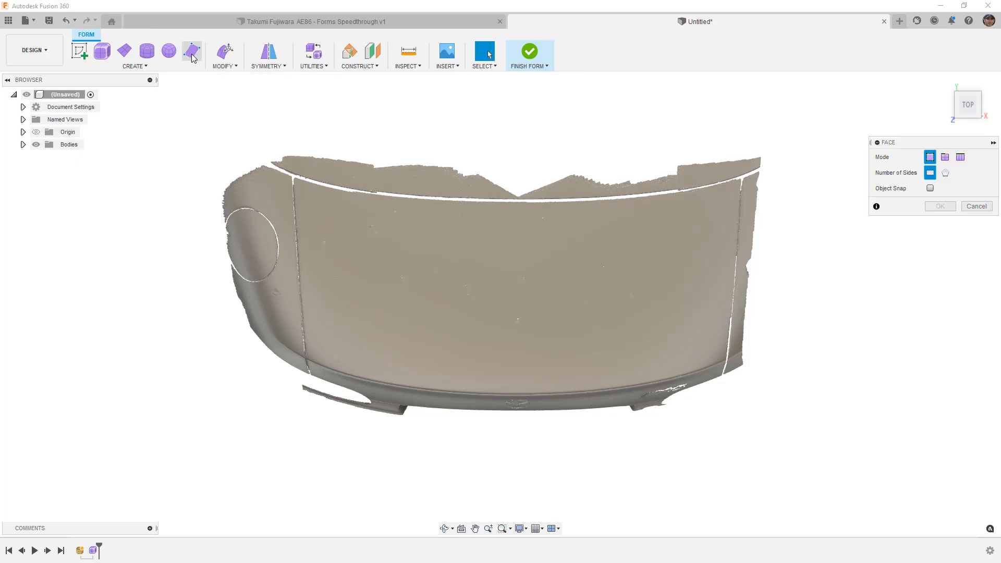
left_click(930, 188)
left_click_drag(957, 204, 918, 210)
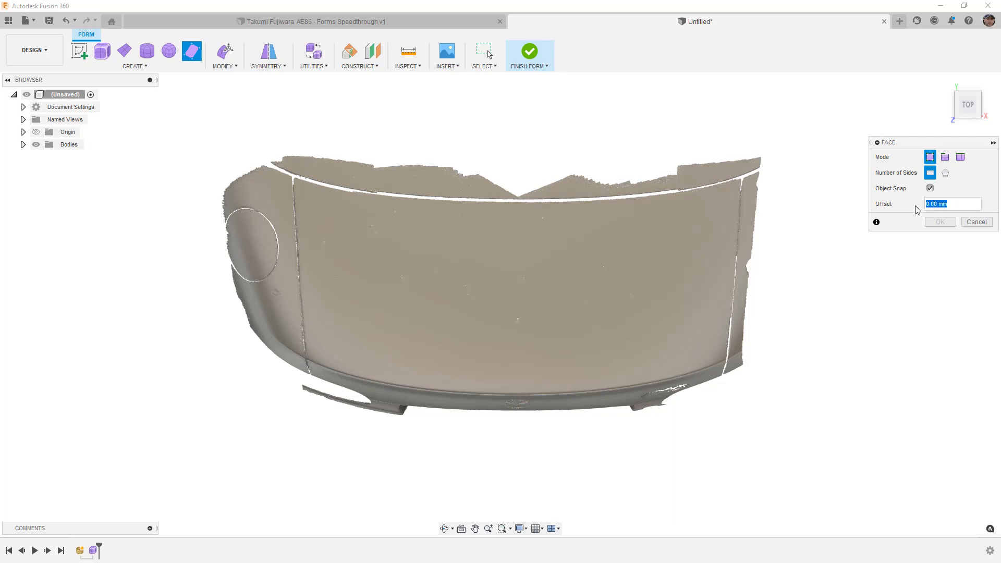
type("10")
Step: Draw two adjoining four-sided faces on the scan along the trunk lid's rear edge, starting at the centre above the Mazda emblem
left_click(517, 339)
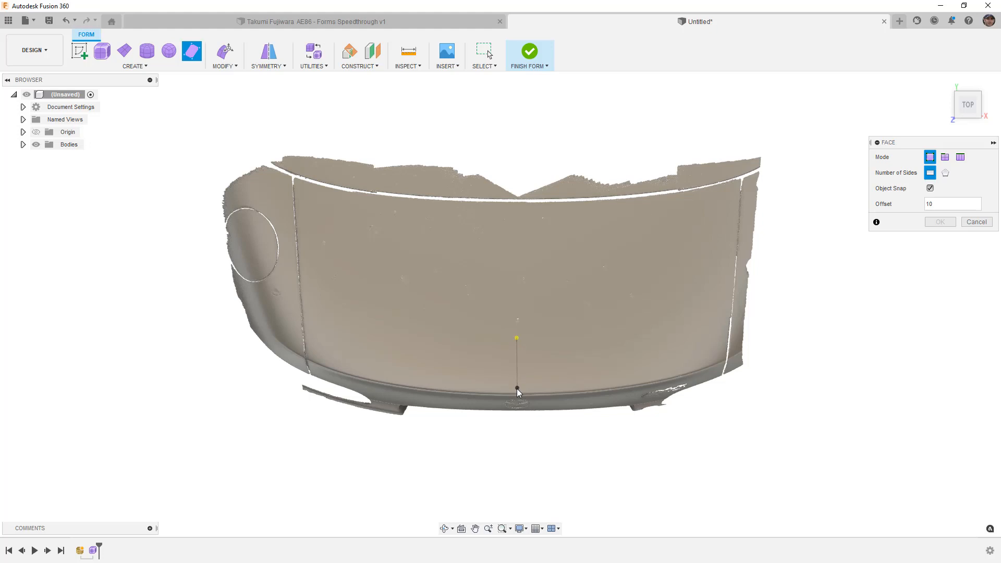
left_click(516, 390)
left_click(575, 386)
left_click(573, 338)
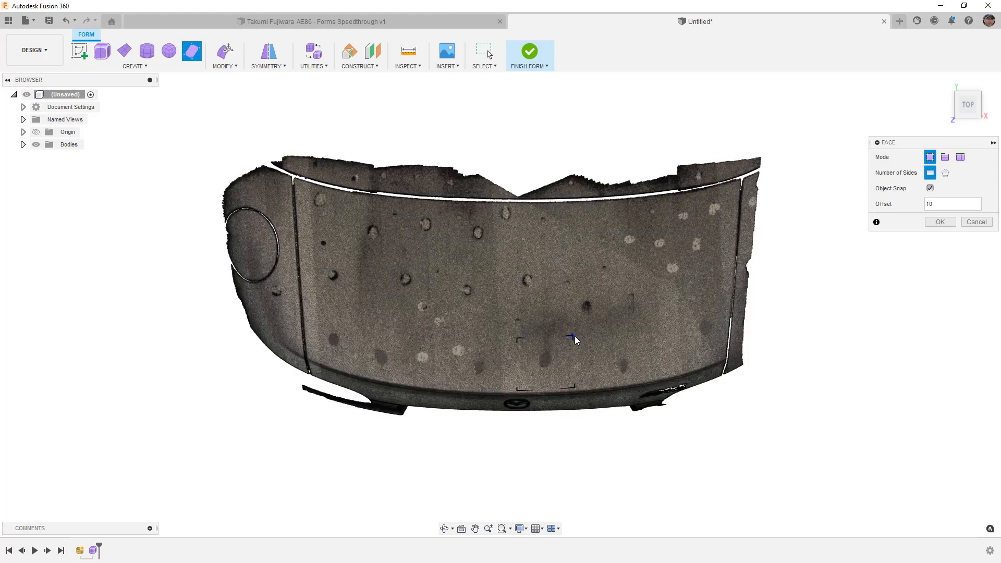
left_click(573, 336)
left_click(623, 381)
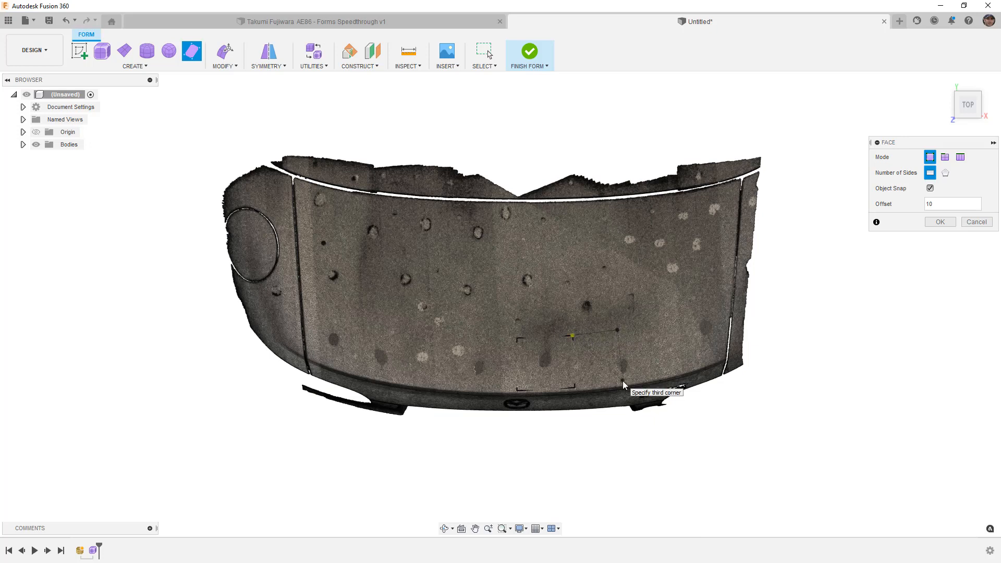
left_click(575, 390)
left_click(617, 330)
Step: Extend the strip with three more adjoining four-sided faces along the rear edge toward the side gap and complete the Face command
left_click(655, 320)
left_click(659, 350)
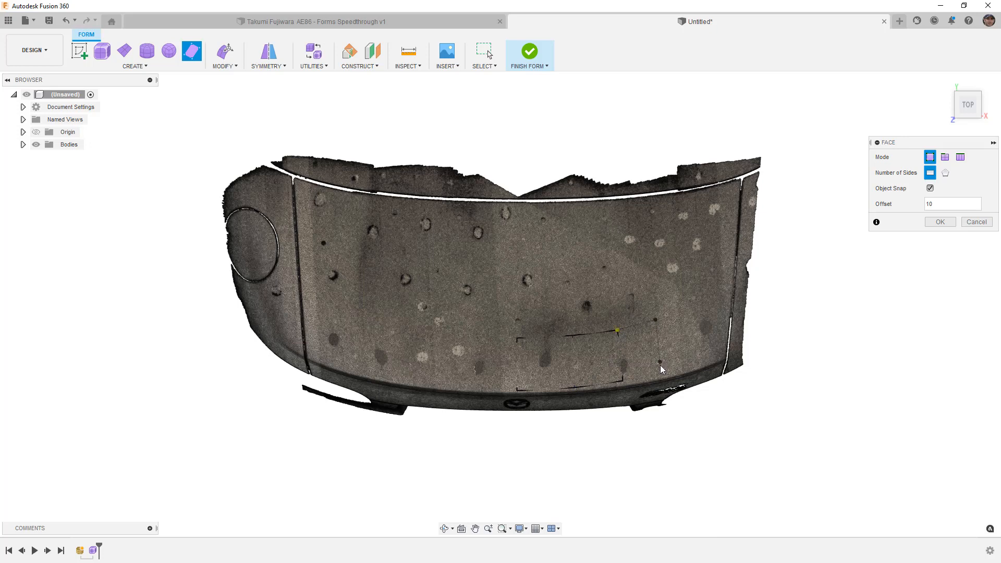
left_click(624, 383)
left_click(678, 370)
left_click(696, 361)
left_click(684, 314)
left_click(657, 323)
left_click(683, 312)
left_click(719, 304)
left_click(722, 353)
left_click(696, 361)
left_click(934, 224)
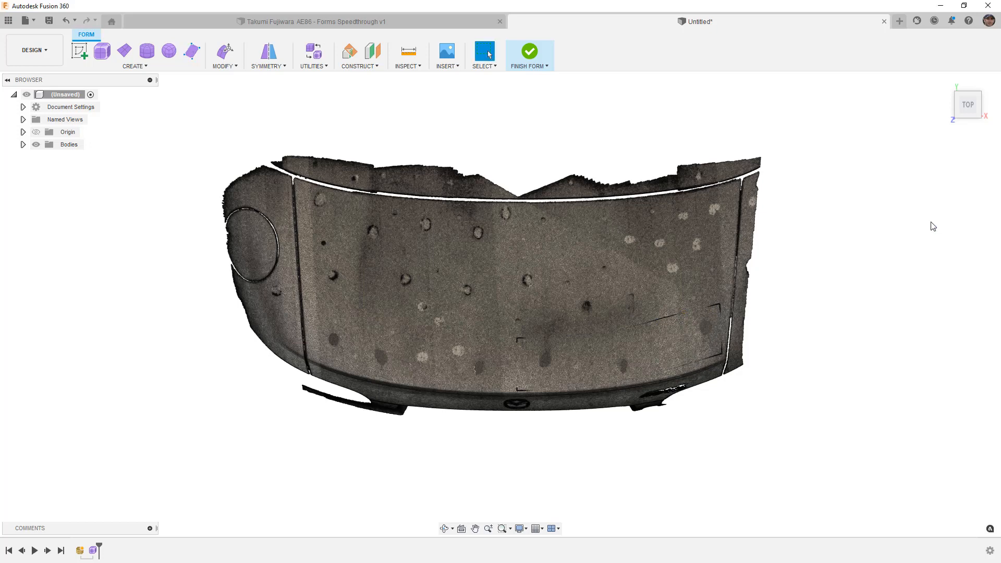
Step: Select the whole face strip as a body with Edit Form and raise it 10 mm vertically above the scan
left_click(225, 50)
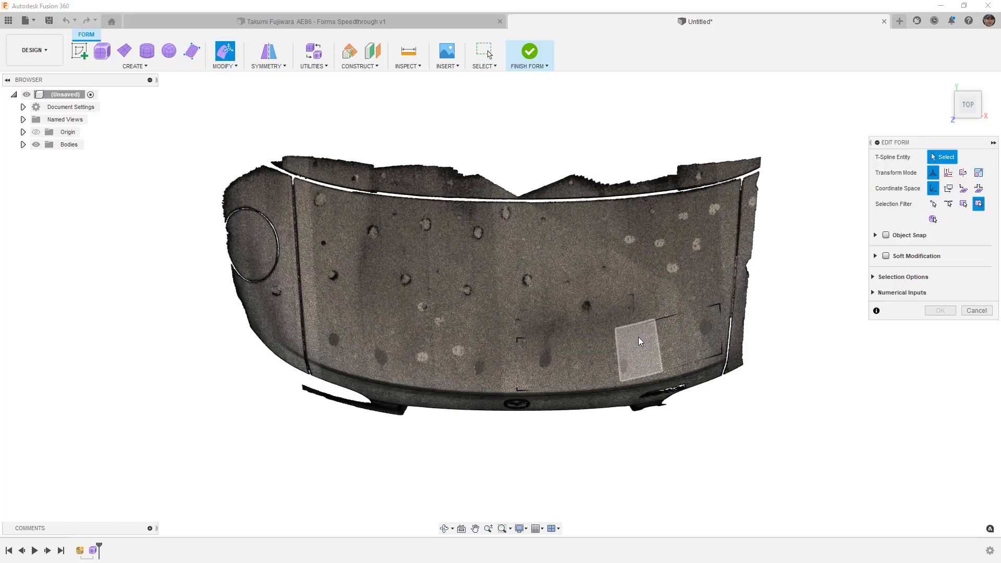
left_click(932, 219)
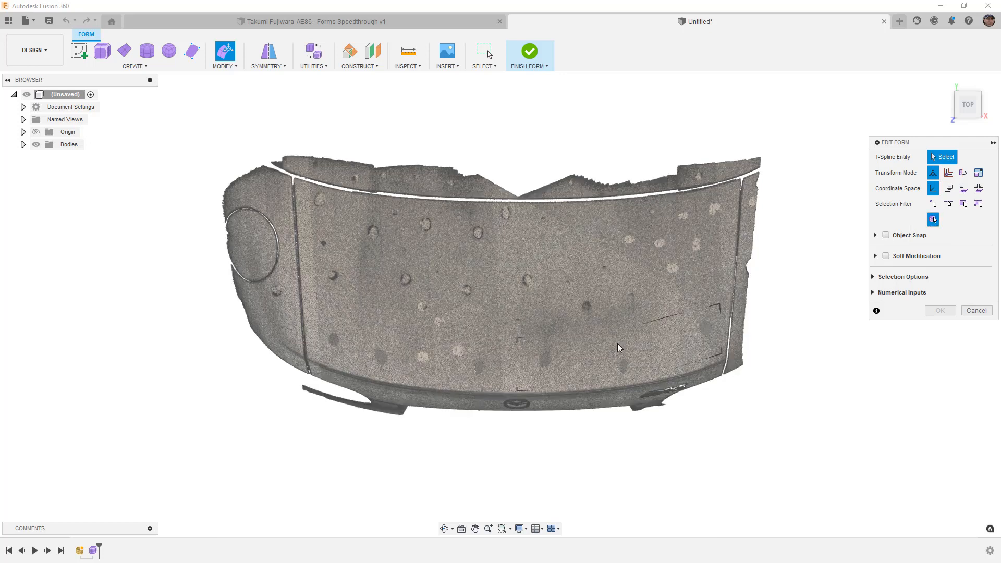
middle_click_drag(635, 409, 605, 208, "shift")
left_click(596, 192)
middle_click_drag(760, 196, 679, 161, "shift")
scroll(646, 232, "up", 8)
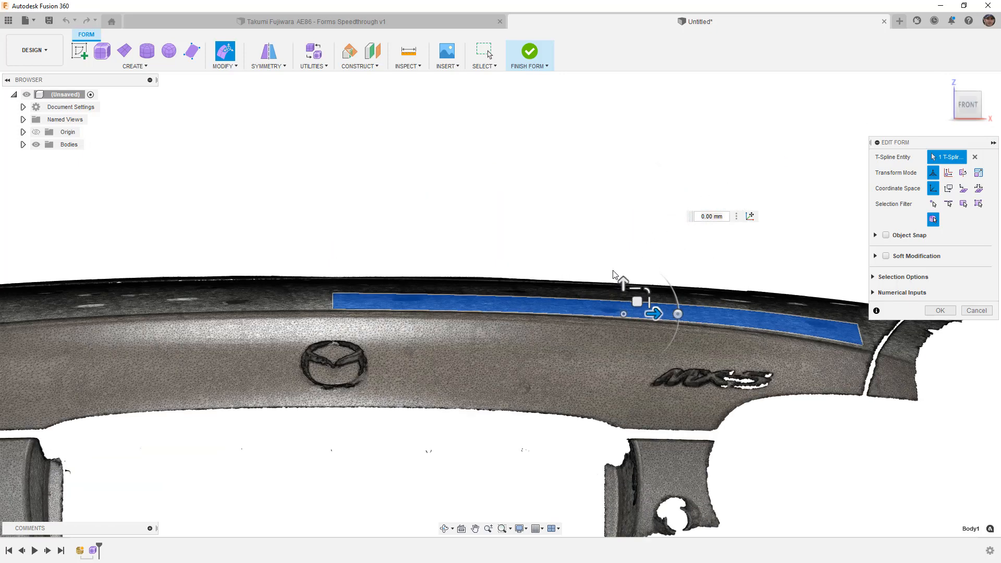
left_click_drag(623, 283, 623, 273)
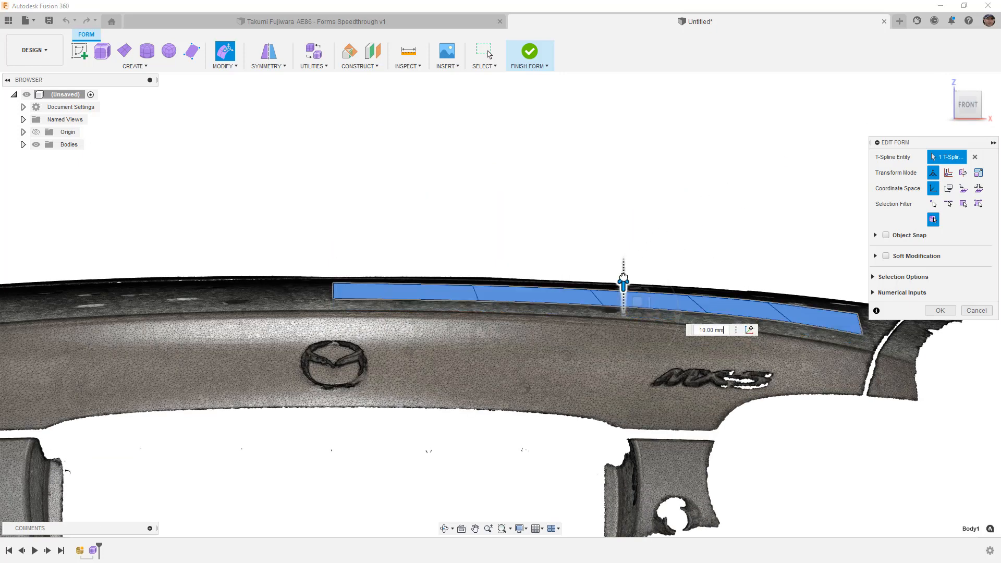
middle_click_drag(583, 228, 582, 276, "shift")
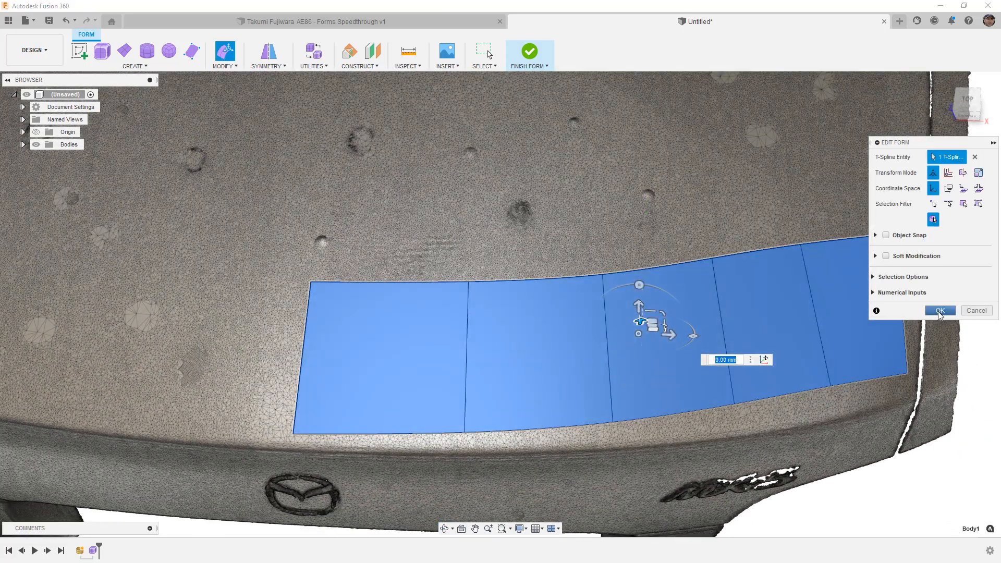
left_click(940, 312)
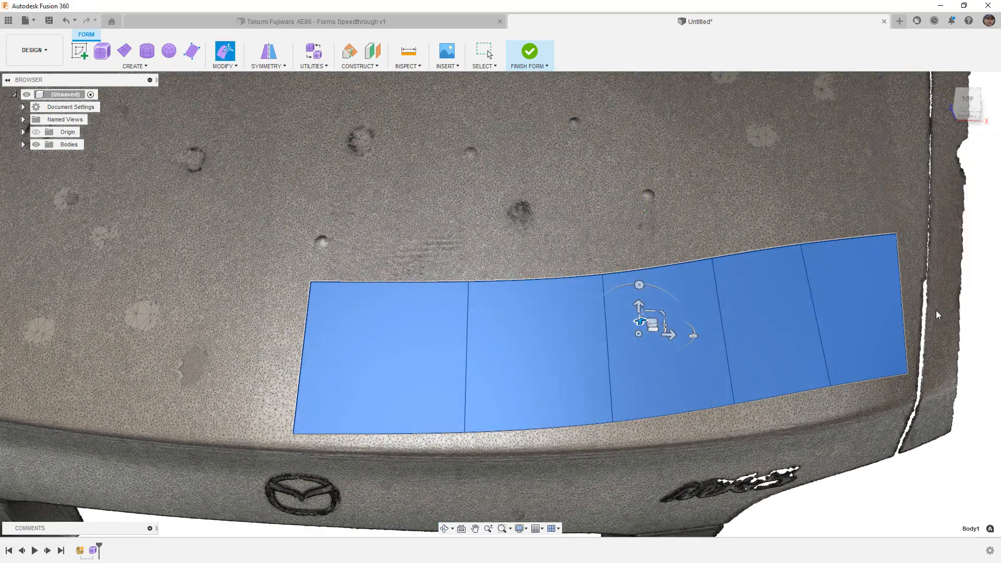
key("Escape")
Step: View the strip from the top and set its T-Spline display mode to Box
left_click(968, 99)
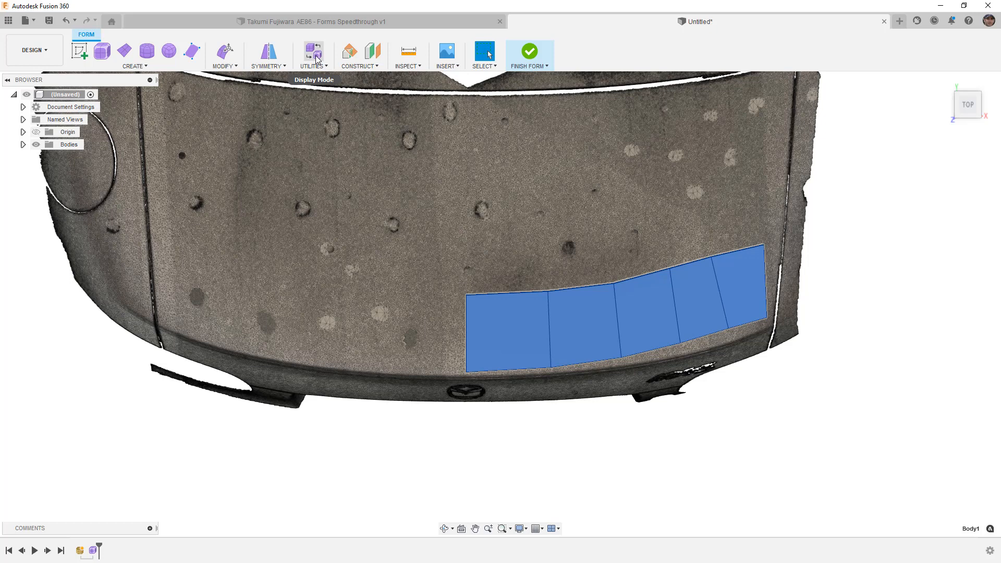
left_click(313, 51)
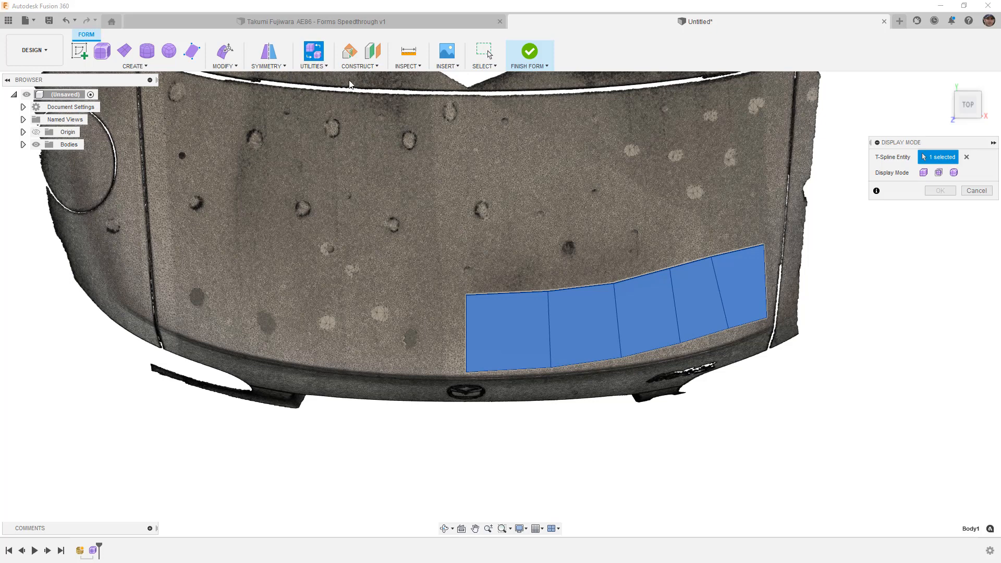
left_click(923, 172)
left_click(939, 191)
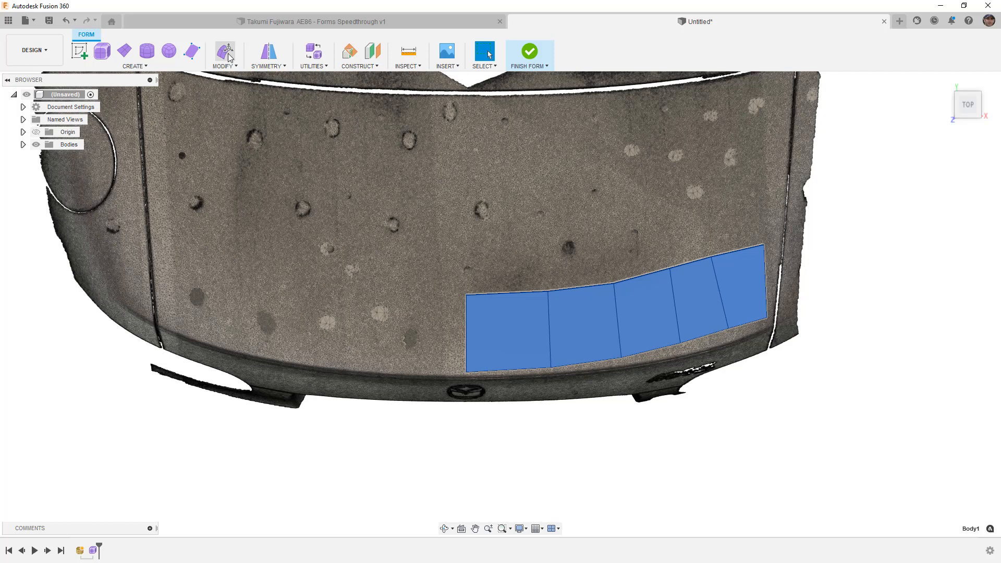
Step: Using Edit Form with the selection filter set to All, move the strip's centre corner vertex about 4.9 mm toward the rear edge above the Mazda emblem
left_click(227, 53)
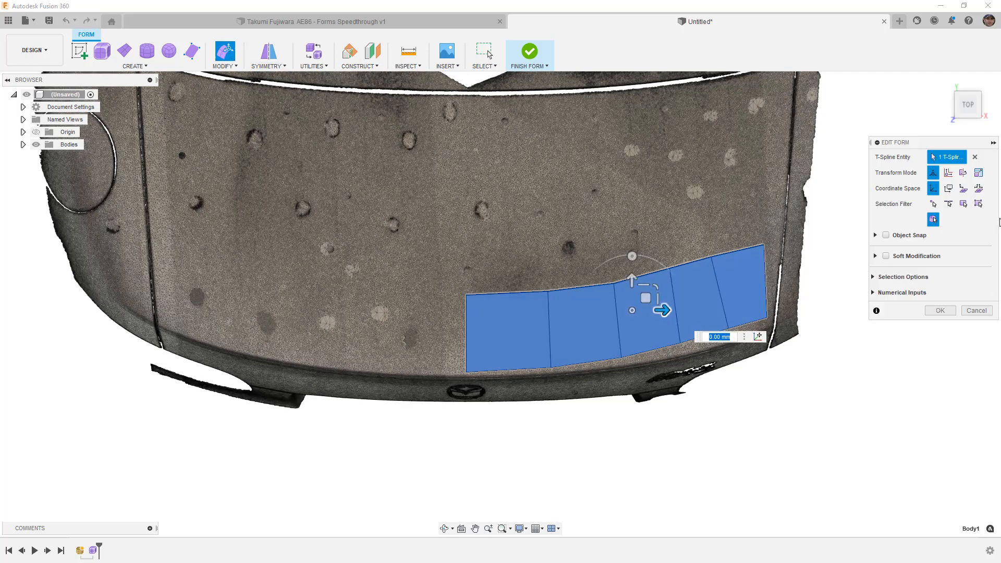
left_click(978, 204)
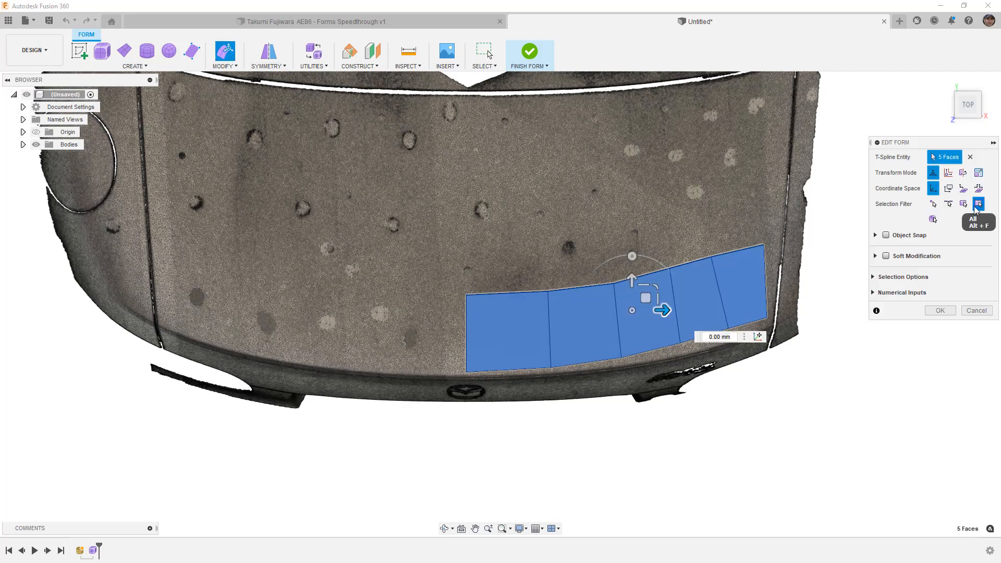
left_click(503, 435)
scroll(467, 378, "up", 5)
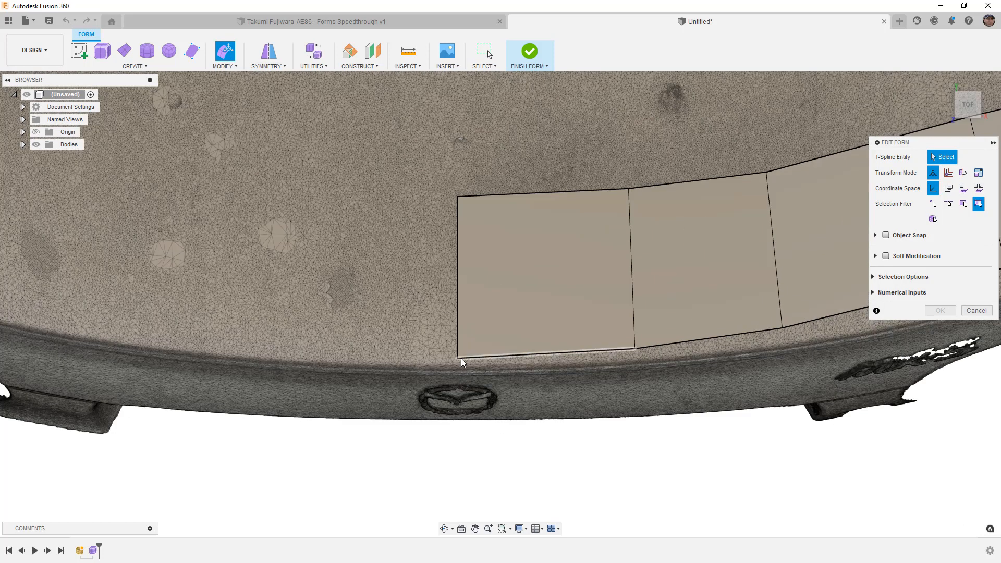
left_click(459, 359)
scroll(459, 345, "up", 5)
left_click_drag(458, 344, 461, 368)
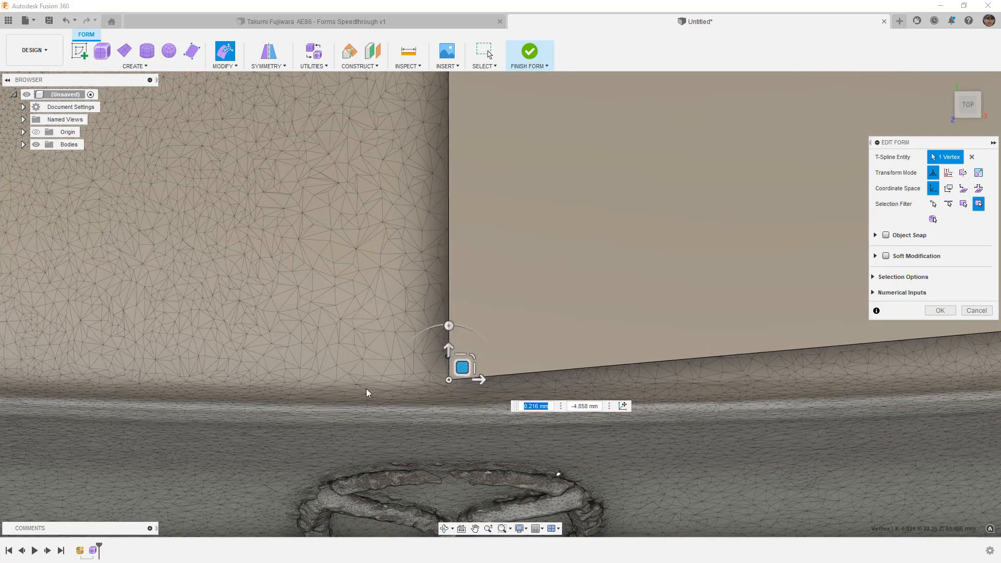
Step: Move the second and third rear-side vertices, counted from the centre, closer to the trunk lid's rear edge on the scan
middle_click_drag(735, 370, 264, 354)
left_click(671, 303)
left_click_drag(671, 302, 686, 326)
middle_click_drag(799, 316, 305, 340)
middle_click_drag(730, 262, 585, 287)
scroll(615, 267, "down", 1)
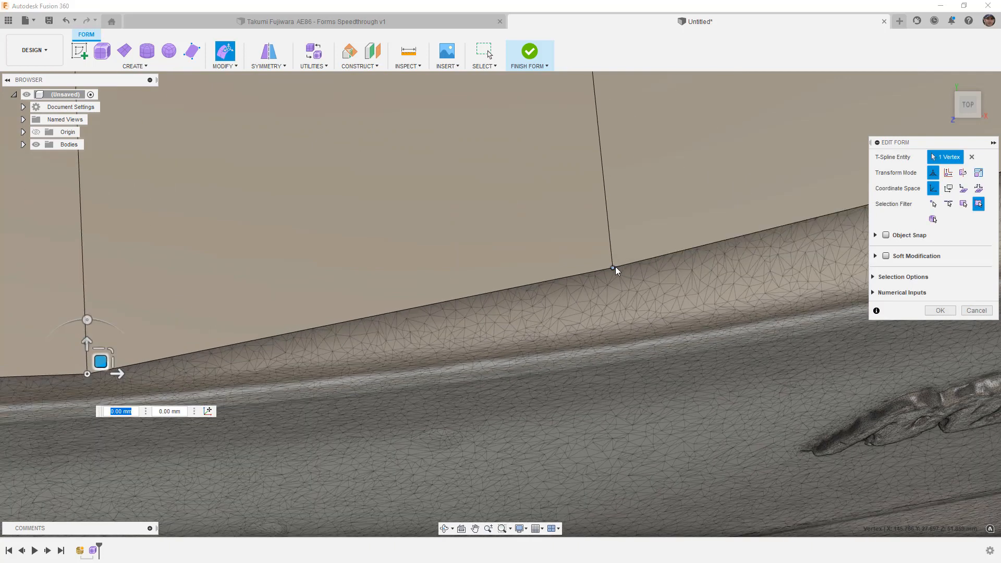
left_click(615, 267)
left_click_drag(628, 261, 629, 304)
Step: Move the fourth and fifth rear-side vertices, above and beyond the MX-5 badge, closer to the trunk lid's rear edge
middle_click_drag(764, 283, 426, 324)
middle_click_drag(646, 296, 568, 310)
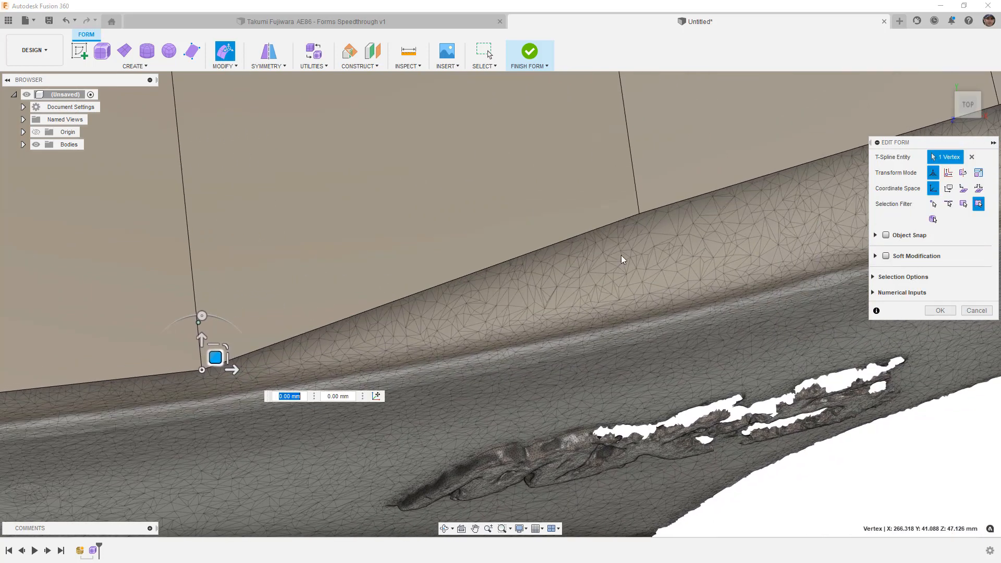
left_click(640, 214)
left_click_drag(653, 202, 661, 279)
middle_click_drag(774, 245, 282, 336)
left_click(510, 196)
left_click_drag(520, 193, 538, 277)
Step: Move the strip's outer rear corner vertex beside the side gap about 15.8 mm rearward and 3.8 mm toward the centre
middle_click_drag(761, 154, 627, 223)
left_click(660, 183)
left_click_drag(661, 183, 656, 243)
scroll(609, 297, "down", 5)
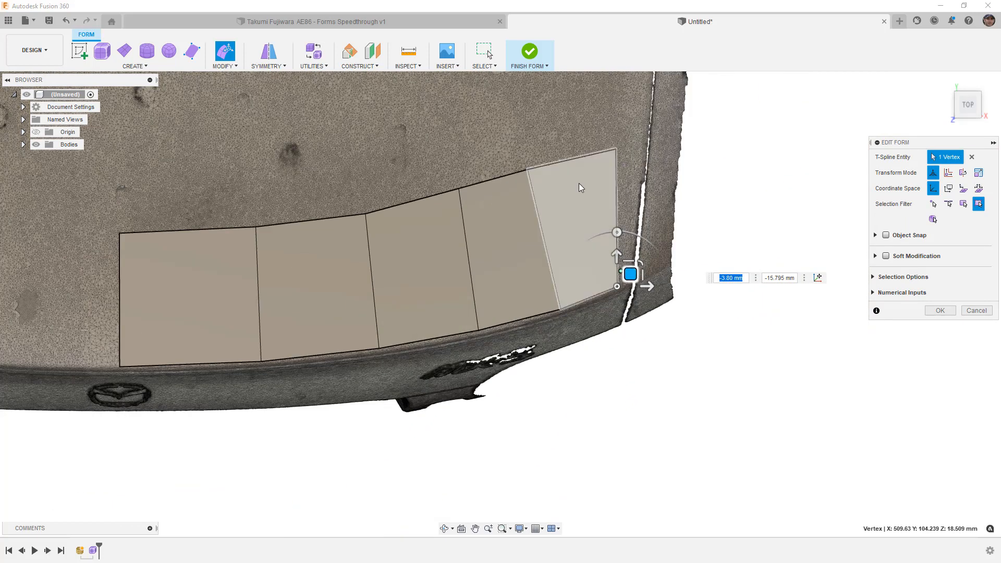
Step: Smooth the strip's forward boundary by moving its two outermost interior vertices rearward, the inner one by about 7.5 mm, and finish Edit Form
left_click(528, 169)
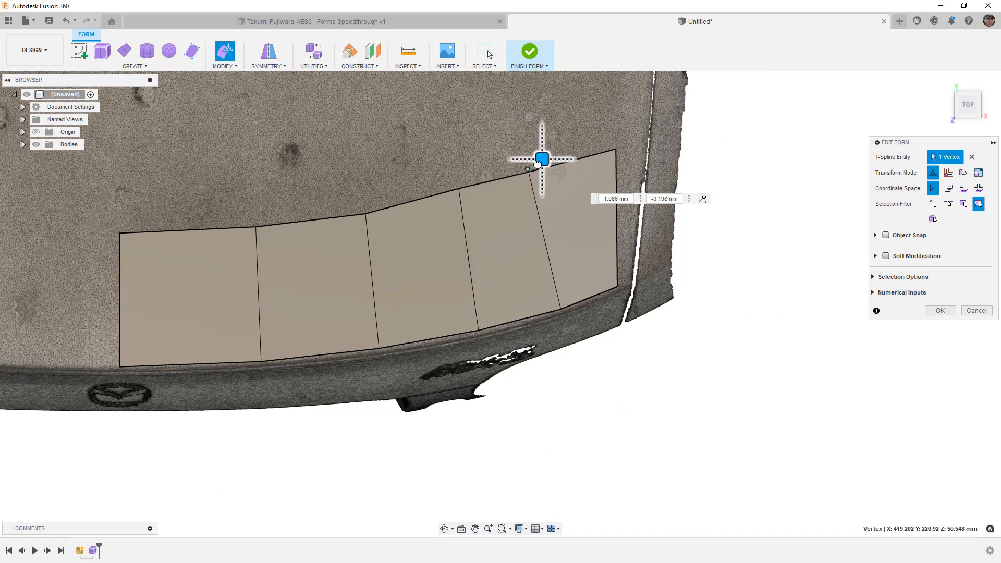
left_click_drag(538, 164, 474, 187)
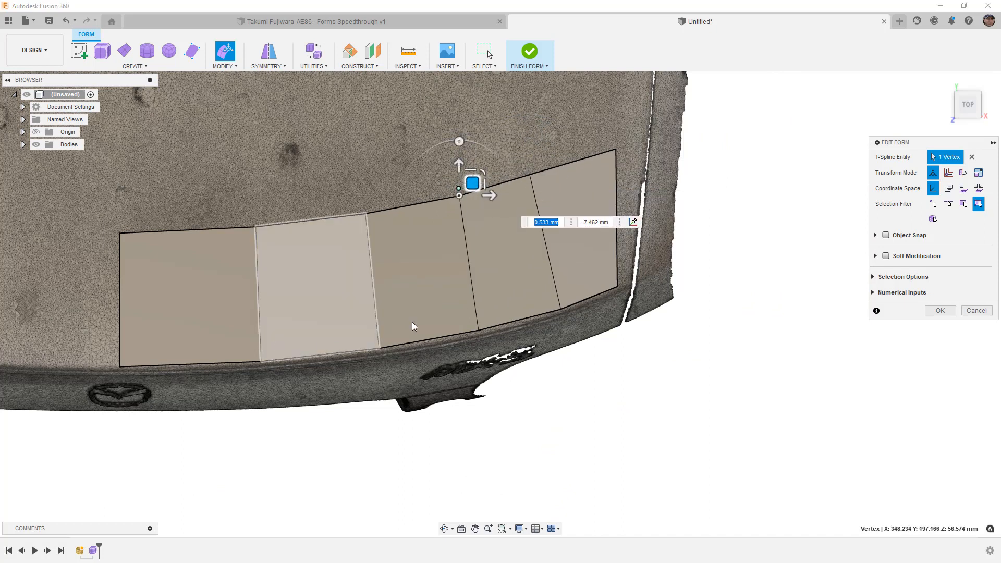
left_click(940, 311)
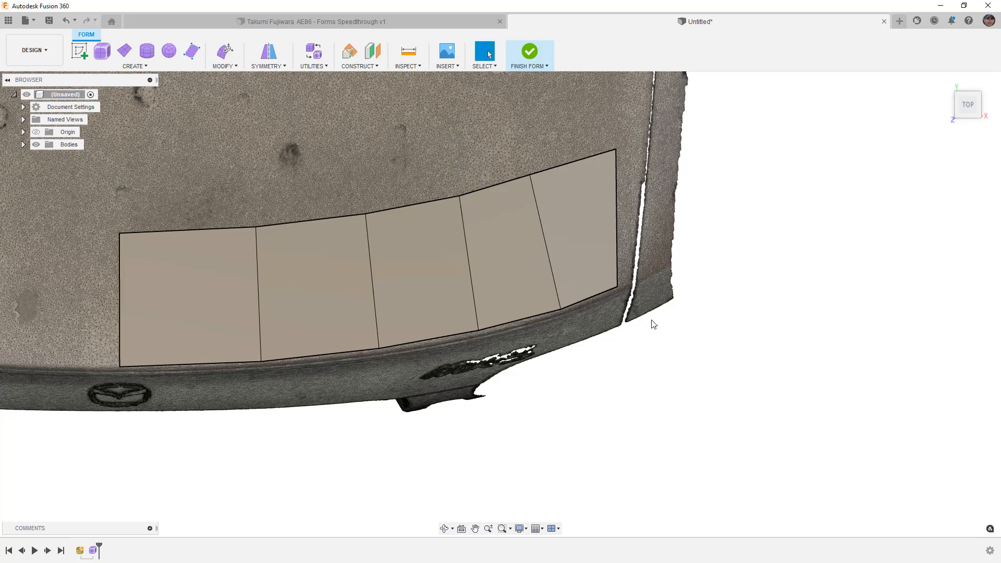
Step: Insert an edge loop through the strip from its five rear edges, with Simple mode, single side and location 0.50
double_click(205, 365)
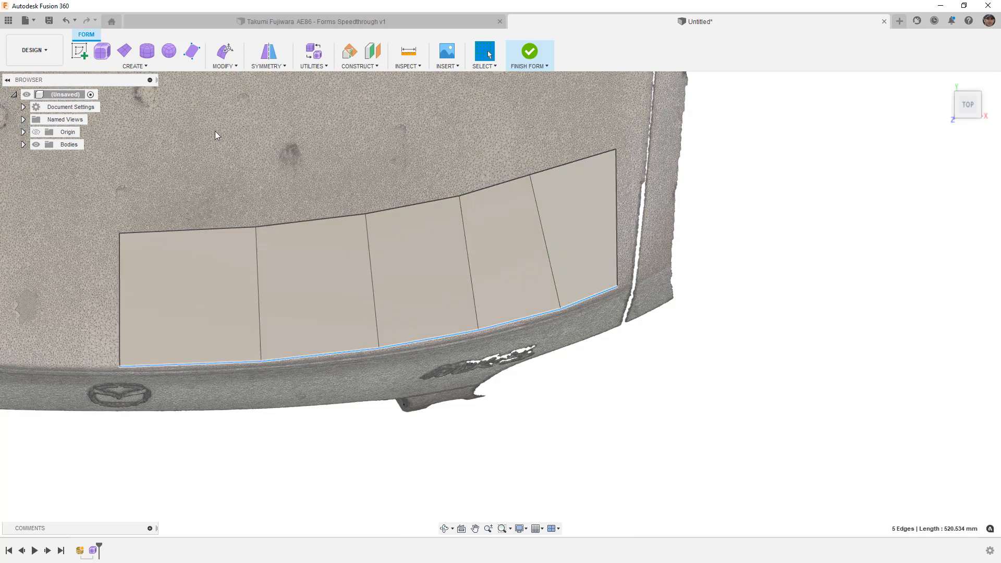
left_click(224, 66)
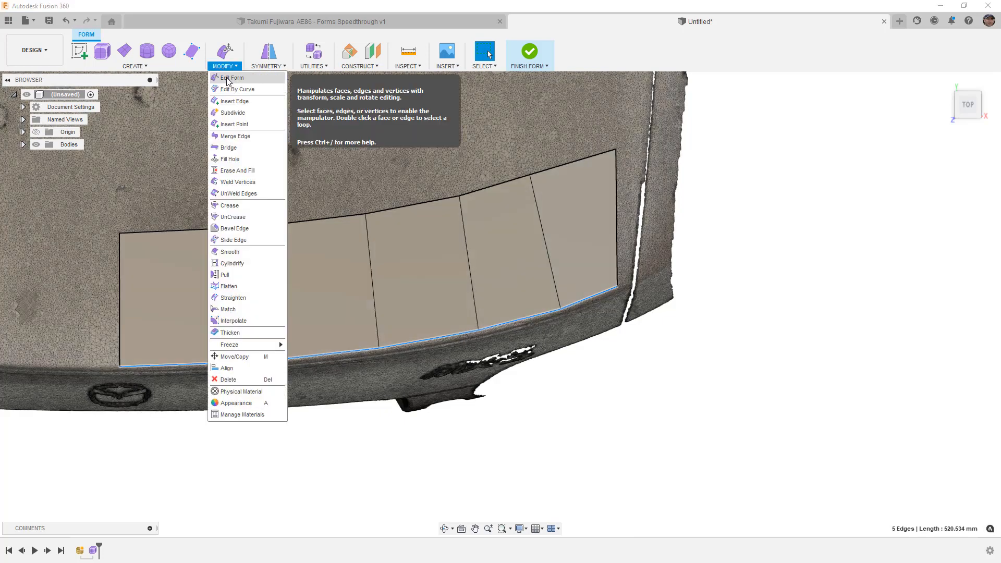
left_click(232, 101)
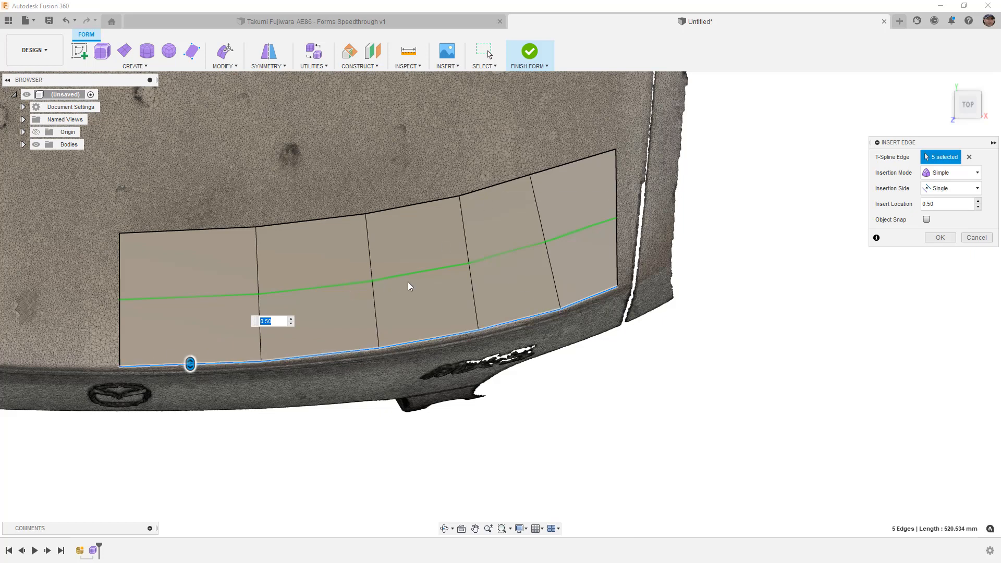
left_click(943, 239)
Step: Delete the strip's forward edge loop to remove the row of faces farther from the trunk lid's rear edge
double_click(574, 162)
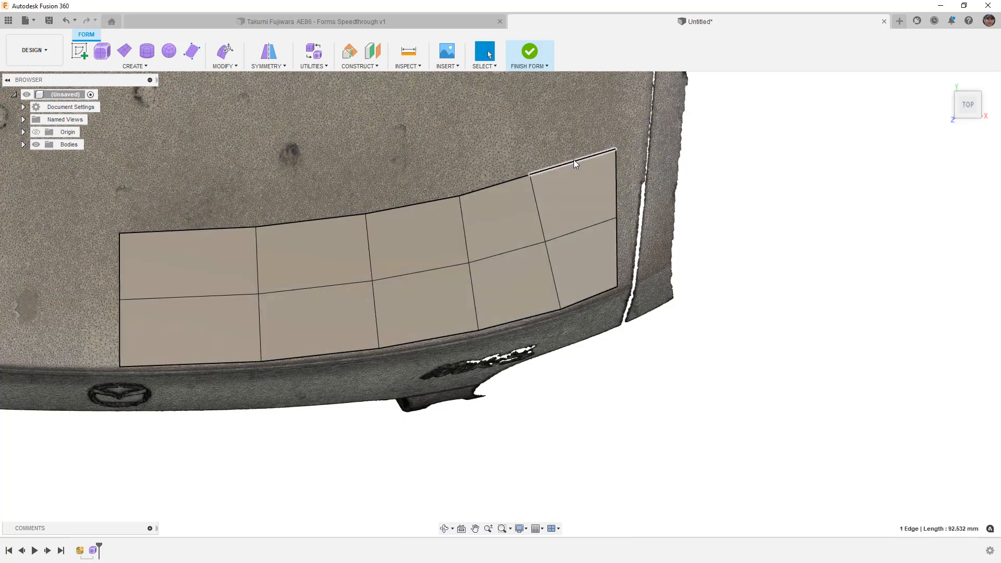
key("Delete")
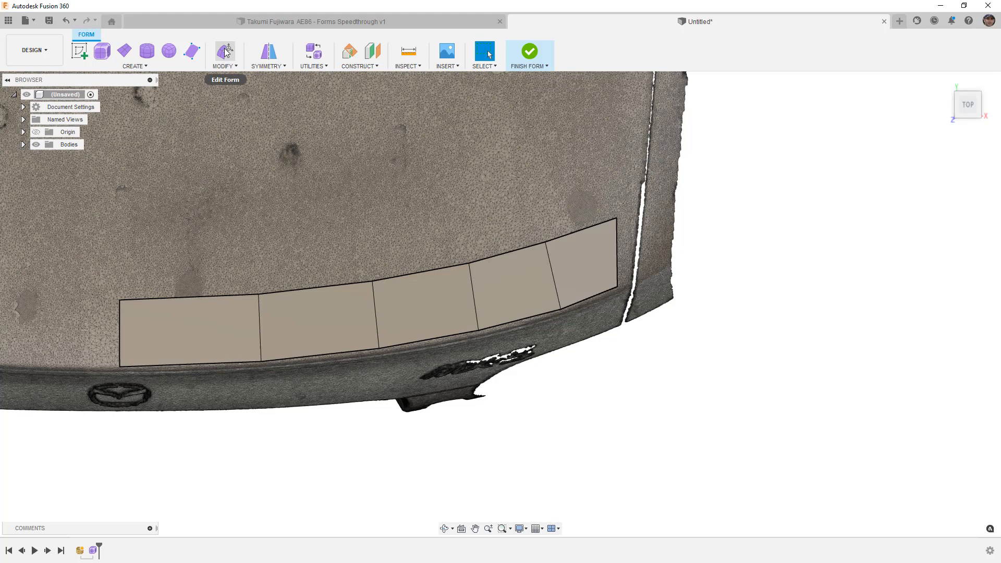
left_click(224, 51)
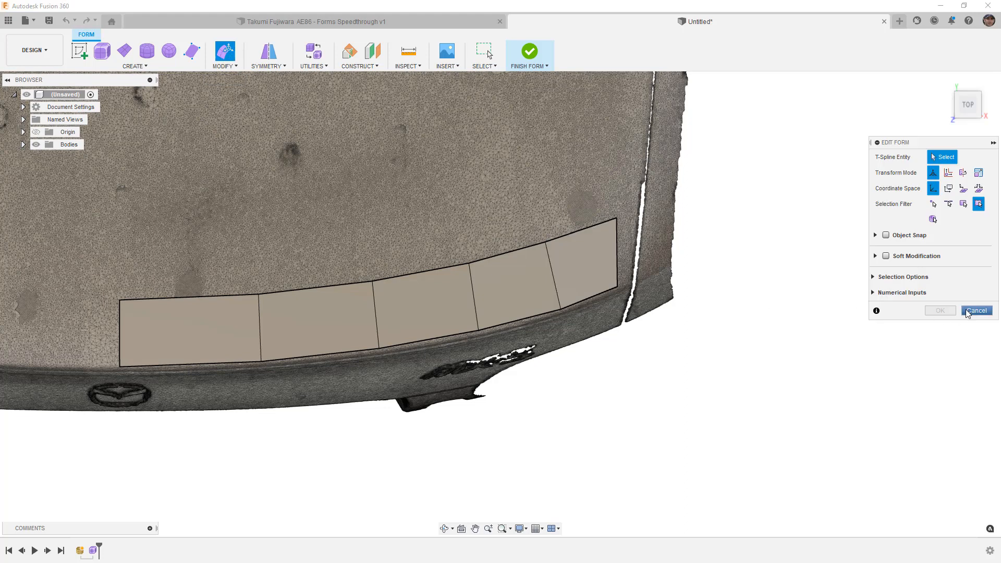
key("Escape")
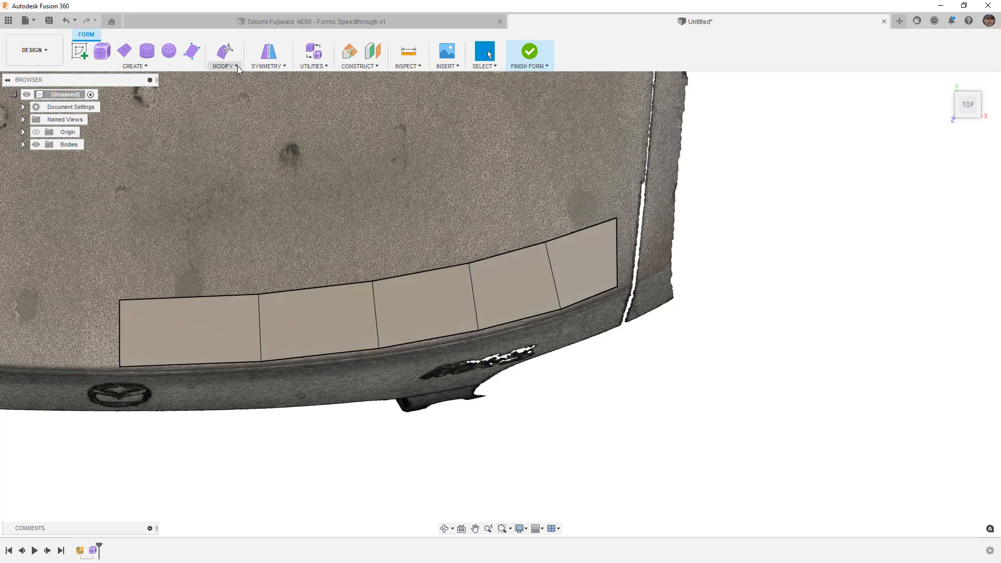
Step: Use Insert Point to replace the slanted edge between the two outermost faces with a straighter one from the same rear vertex
left_click(235, 66)
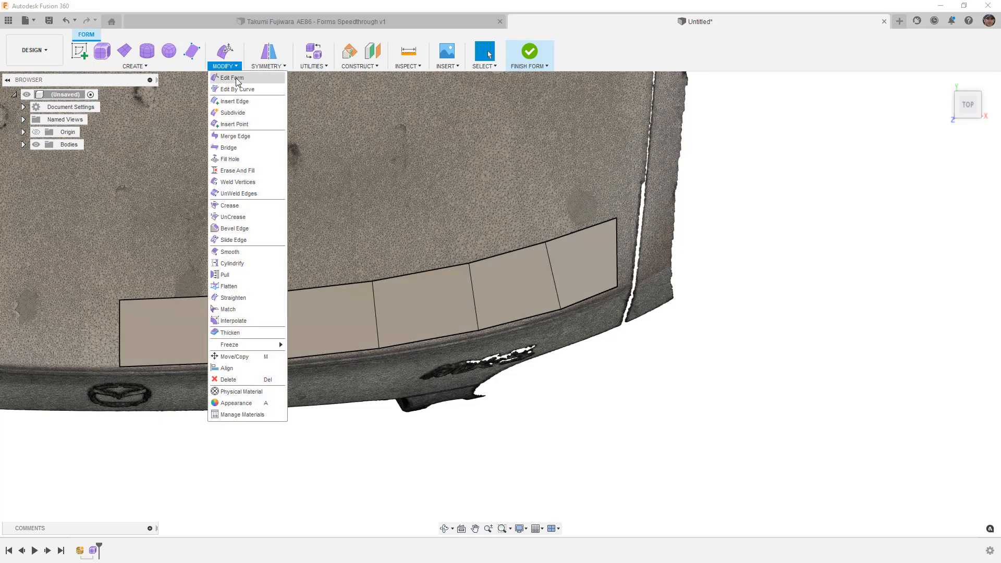
left_click(235, 124)
left_click(560, 308)
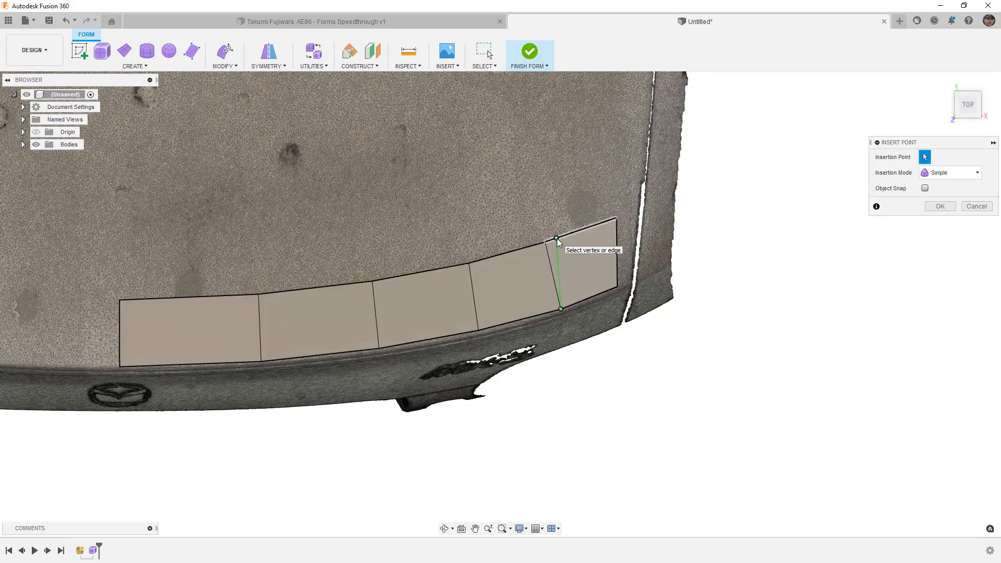
left_click(557, 239)
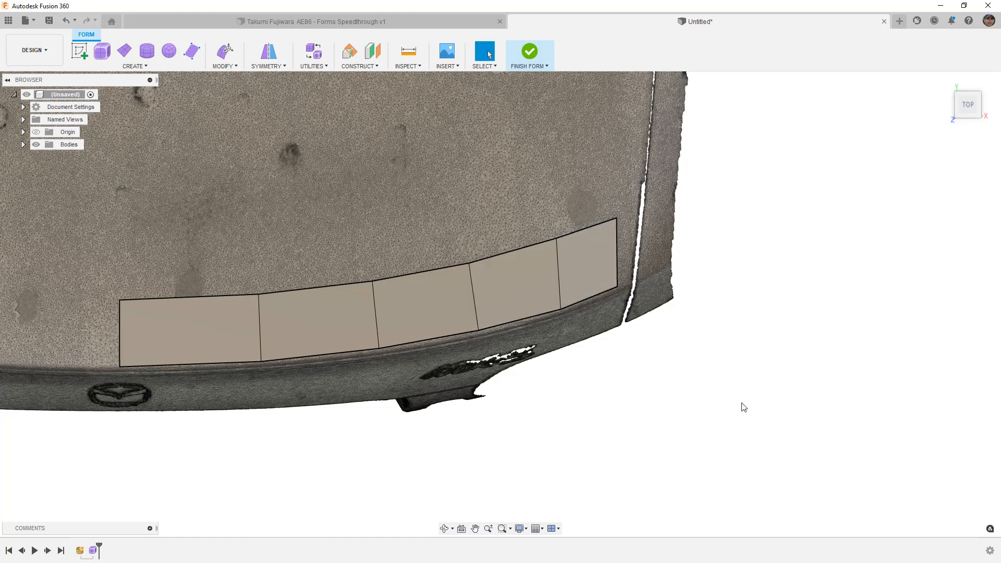
Step: Replace the slanted edge between the third and fourth faces from the centre with a straighter one using Insert Point
right_click(743, 407)
left_click(739, 403)
left_click(230, 66)
left_click(230, 124)
left_click(479, 330)
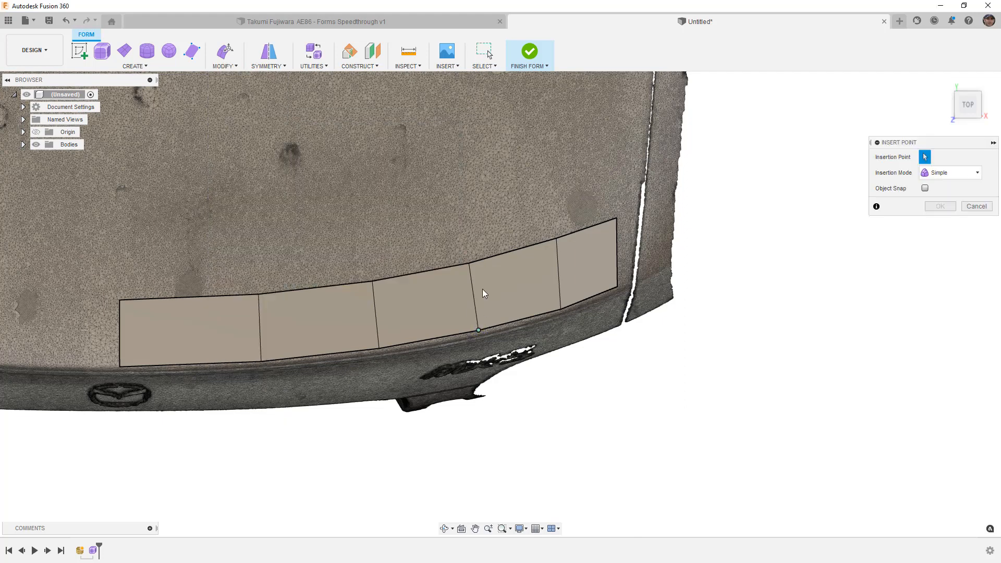
left_click(476, 261)
left_click(695, 330)
scroll(717, 309, "down", 4)
middle_click_drag(598, 388, 590, 366)
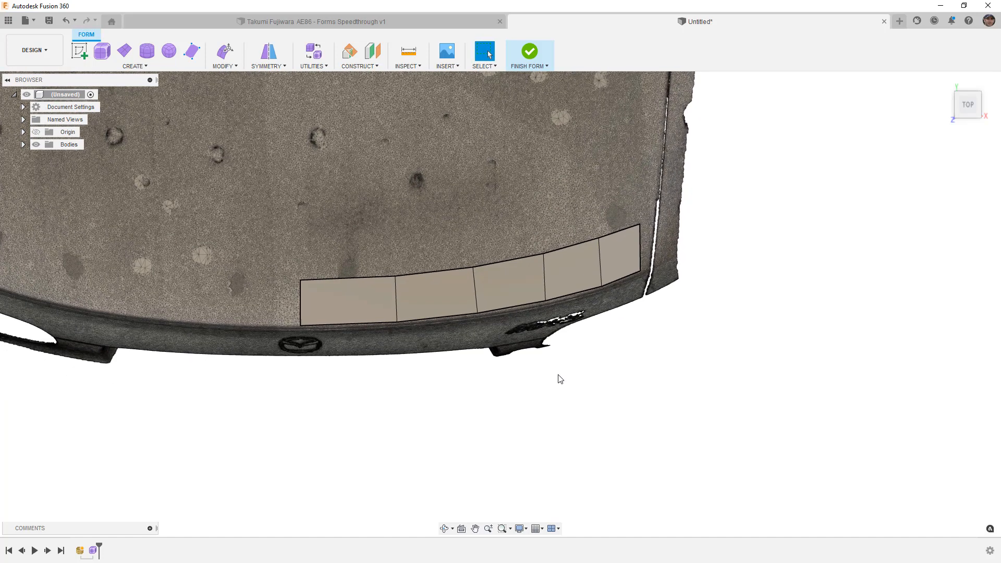
Step: Move the forward vertex between the second and third faces about 3 mm outward and 0.7 mm forward with Edit Form
left_click(473, 268)
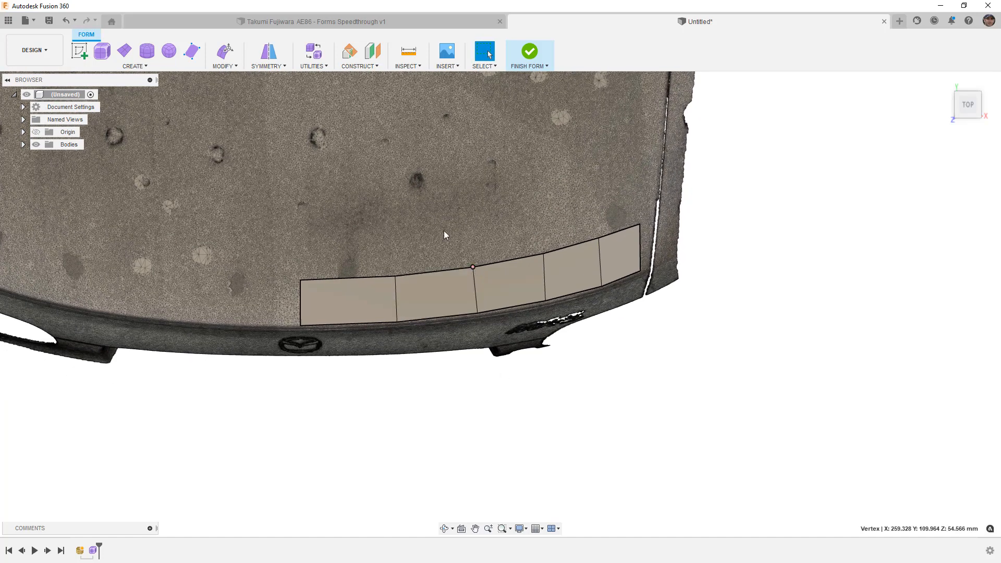
left_click(234, 57)
scroll(498, 294, "up", 4)
left_click_drag(452, 221, 457, 220)
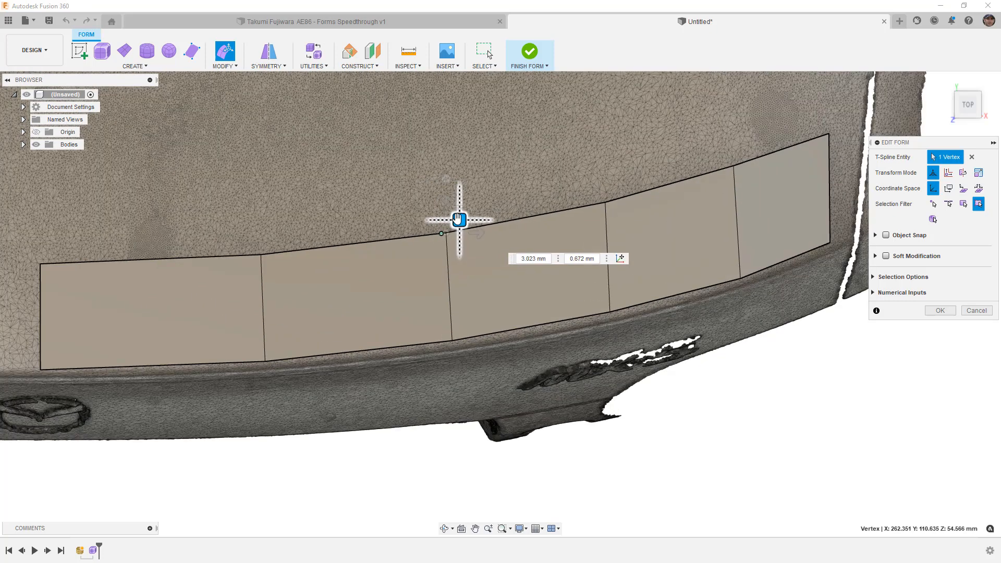
left_click(939, 310)
scroll(705, 326, "down", 3)
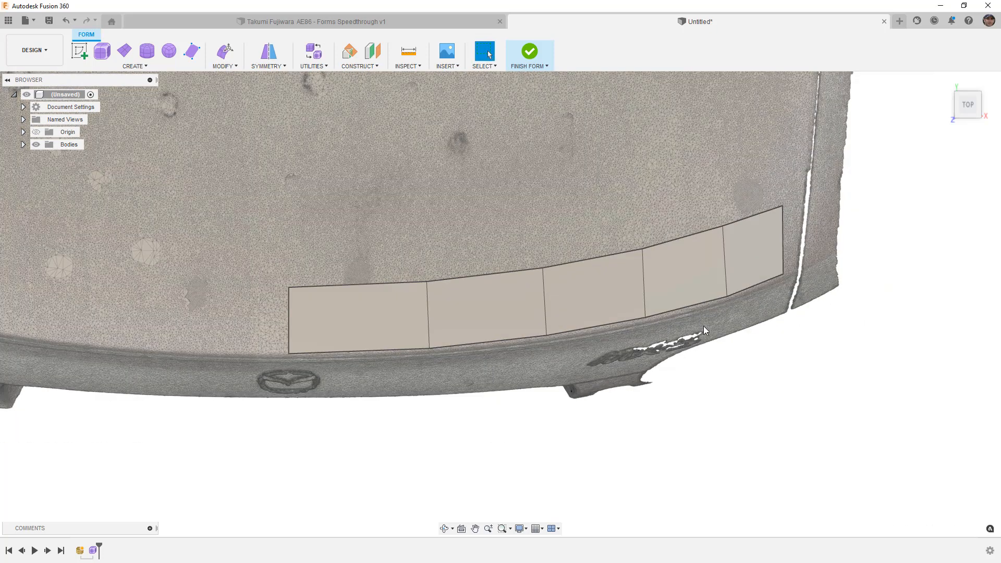
Step: Extrude the strip's five forward edges 50 mm toward the front of the trunk lid to add a second row of faces
double_click(412, 283)
left_click(225, 55)
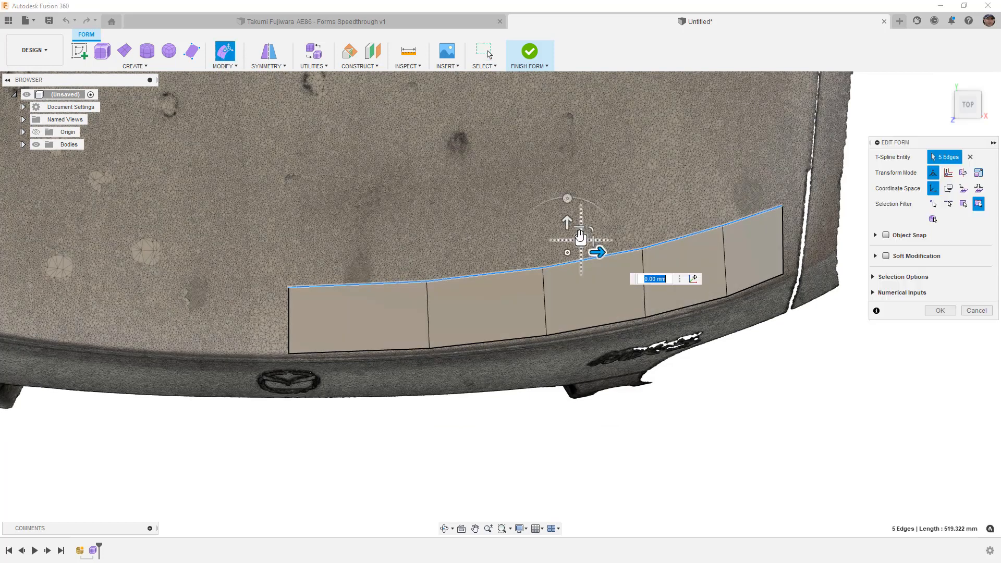
left_click_drag(567, 223, 567, 172, "alt")
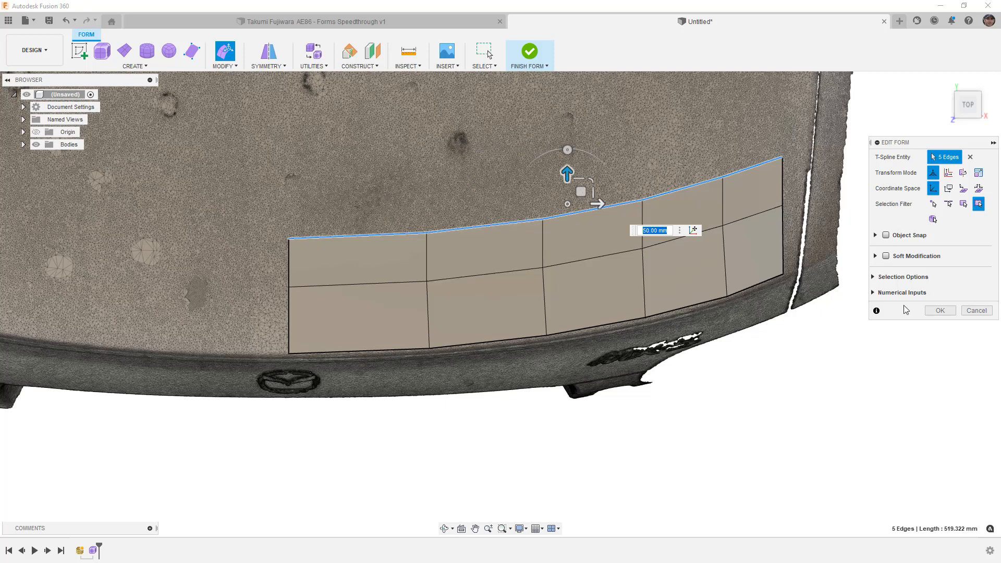
left_click(940, 311)
Step: Mirror-duplicate the T-Spline body across the vertical centre origin plane to cover the other half of the trunk lid
scroll(826, 328, "down", 3)
middle_click_drag(823, 384, 816, 339, "shift")
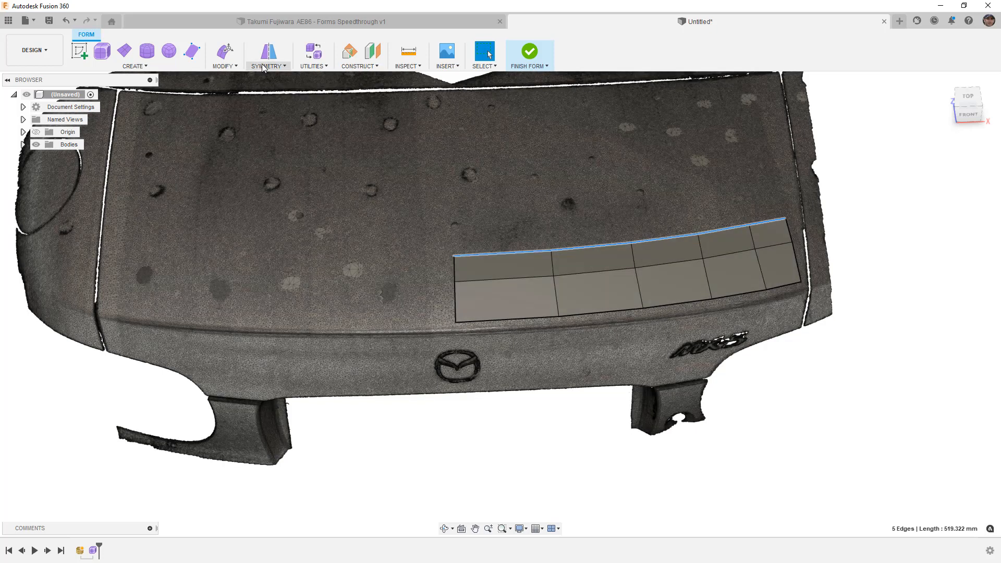
left_click(263, 66)
left_click(277, 102)
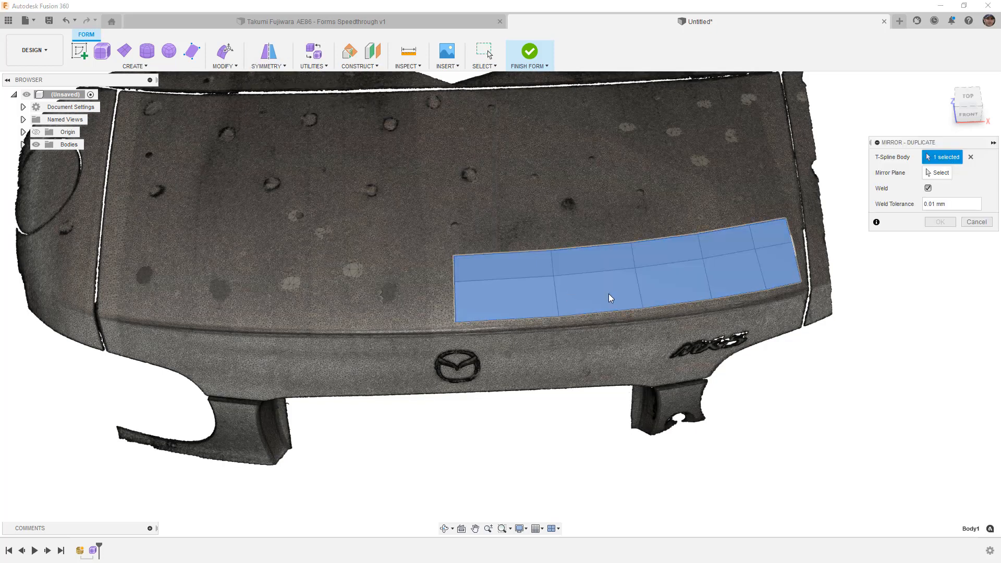
left_click(932, 173)
middle_click_drag(671, 246, 520, 270, "shift")
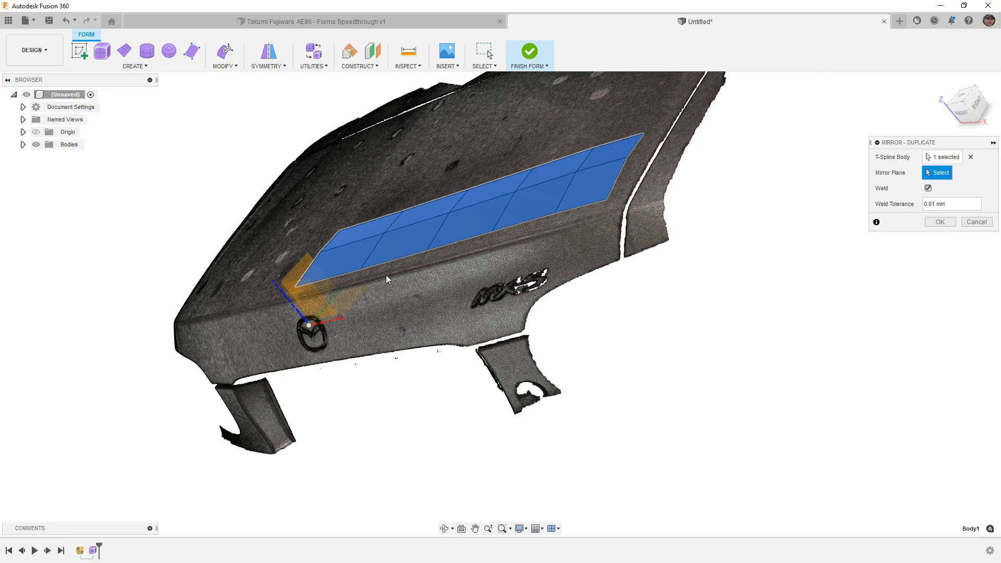
left_click(300, 266)
middle_click_drag(300, 266, 454, 334, "shift")
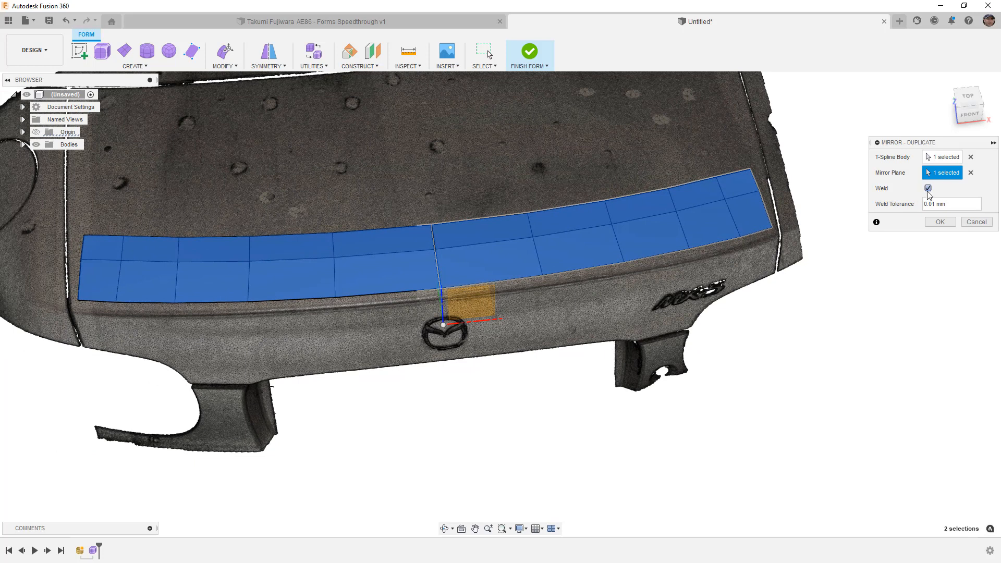
left_click(940, 221)
Step: Weld the three pairs of facing vertices along the centre gap to join the two halves of the strip
scroll(449, 245, "up", 2)
scroll(442, 237, "up", 5)
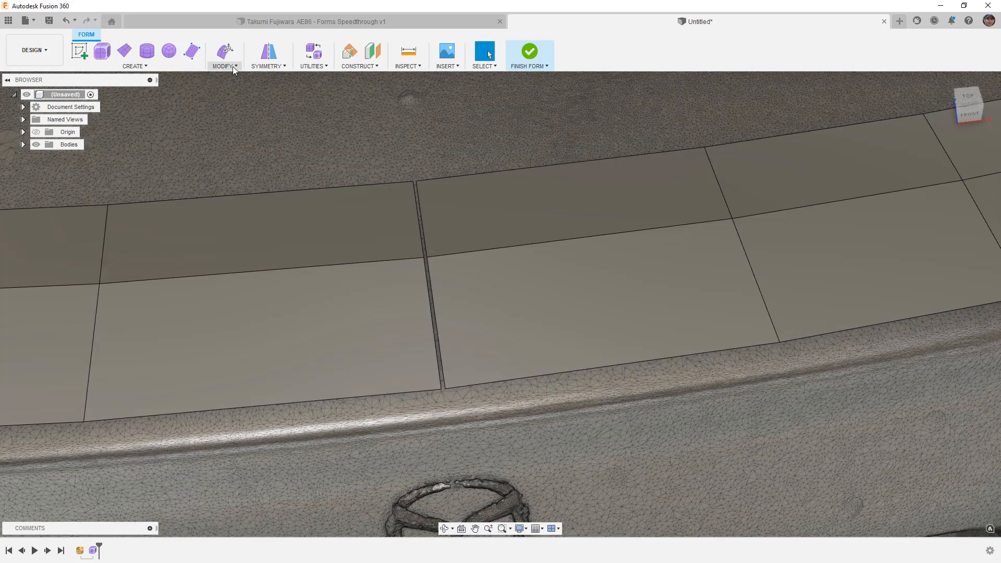
left_click(233, 65)
left_click(248, 183)
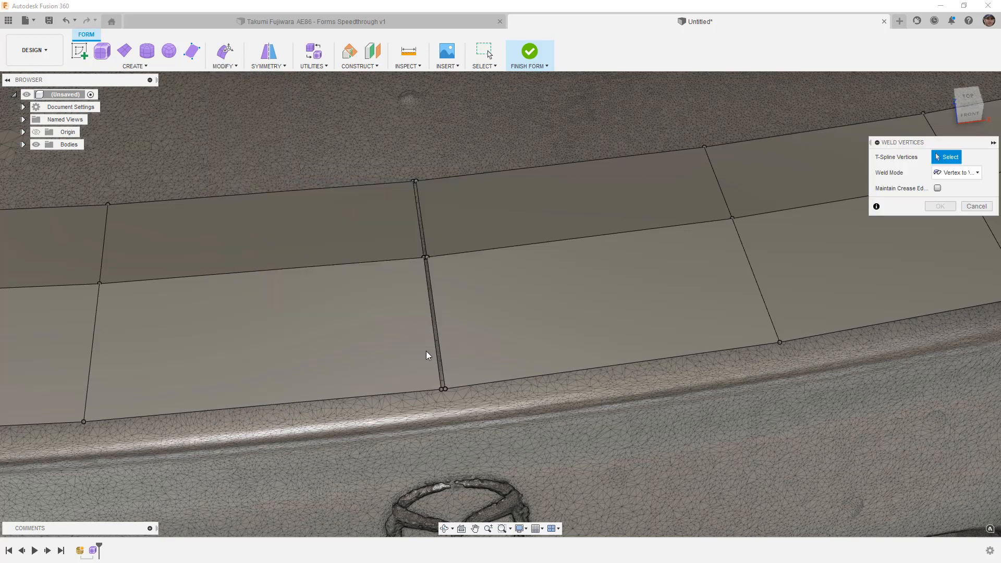
left_click(442, 390)
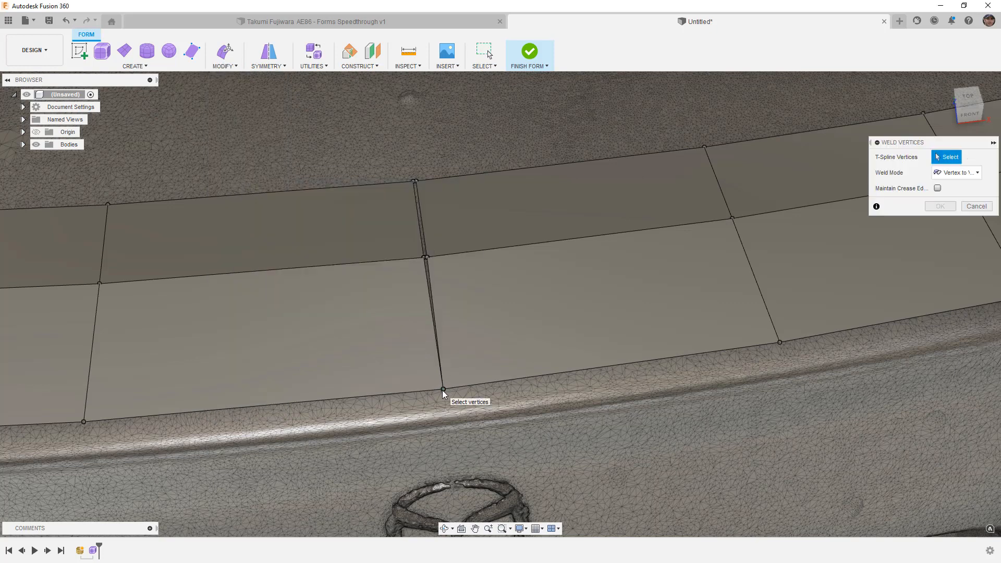
left_click(425, 258)
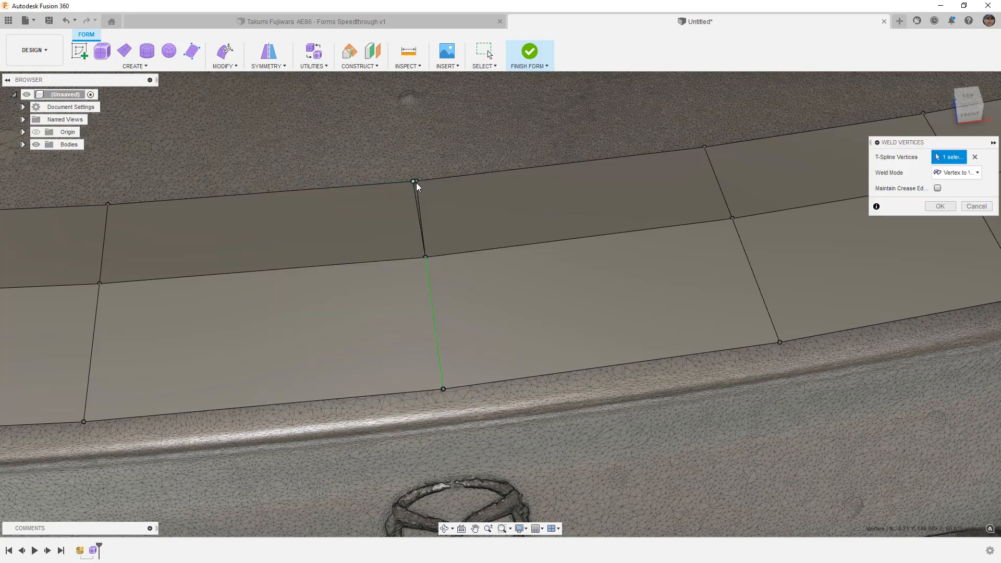
left_click(417, 181)
scroll(610, 251, "down", 5)
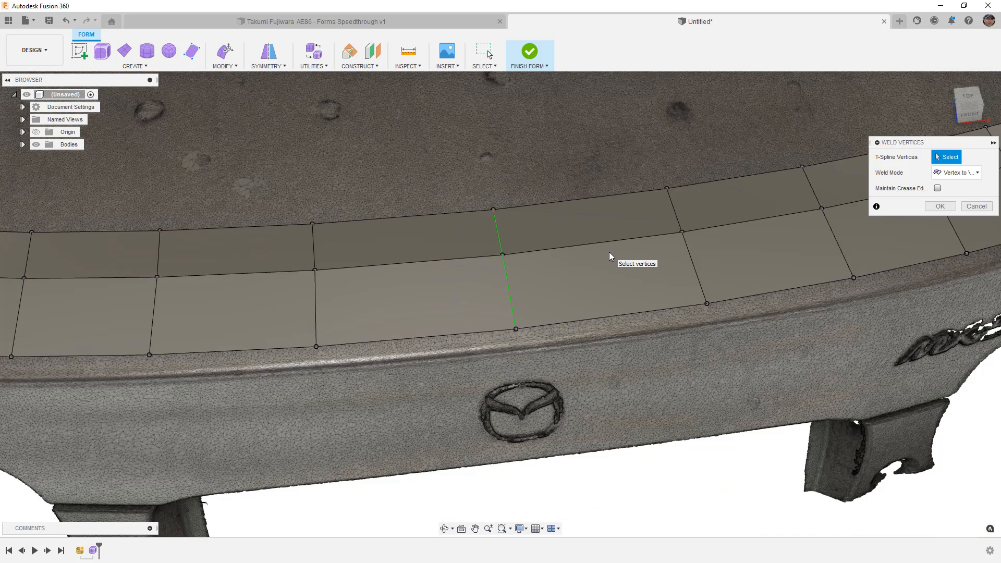
left_click(932, 207)
Step: Subdivide all faces of the welded T-Spline strip using the Simple insert mode
scroll(517, 276, "down", 3)
middle_click_drag(533, 312, 480, 285, "shift")
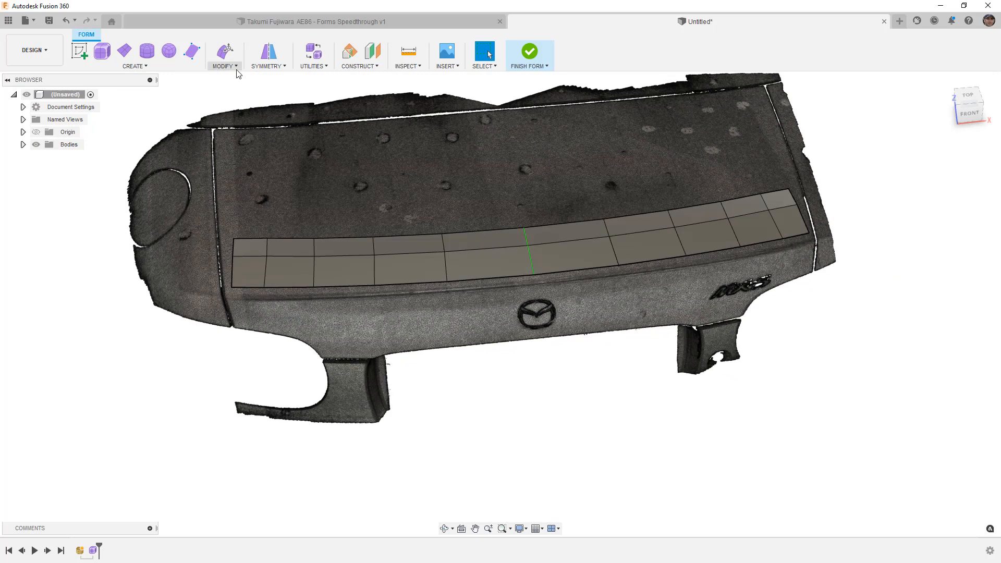
left_click(236, 67)
left_click(233, 113)
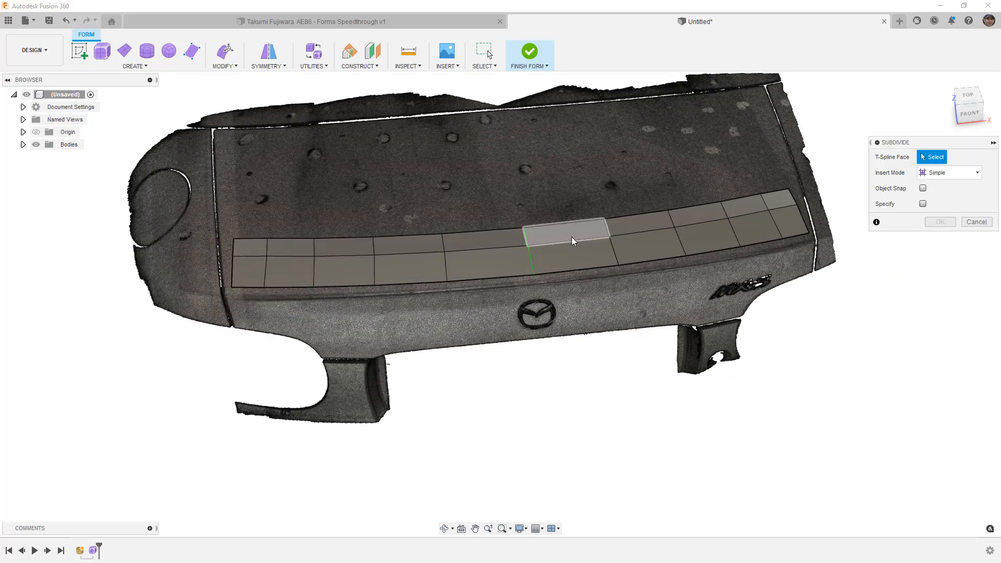
left_click_drag(199, 209, 899, 354)
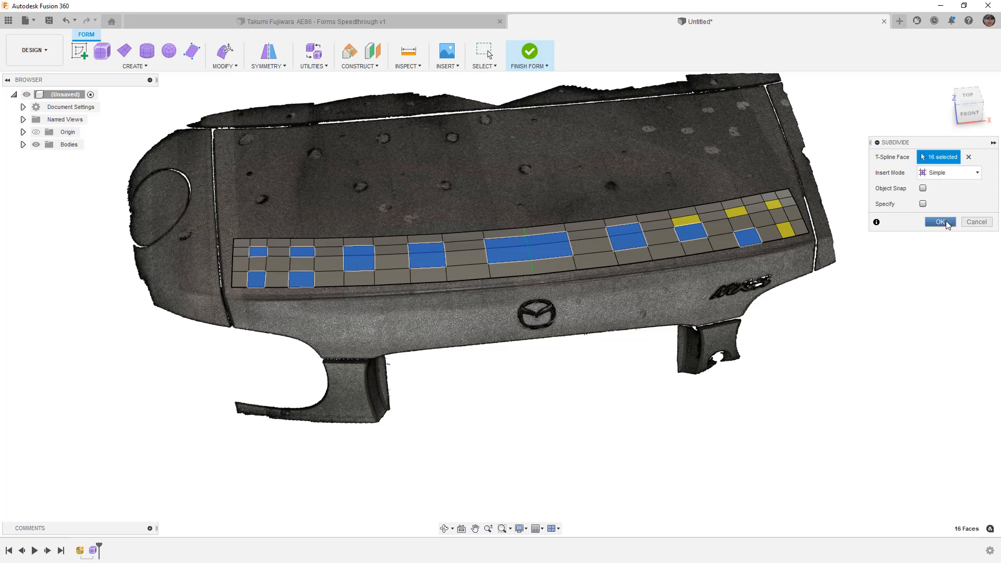
left_click(940, 222)
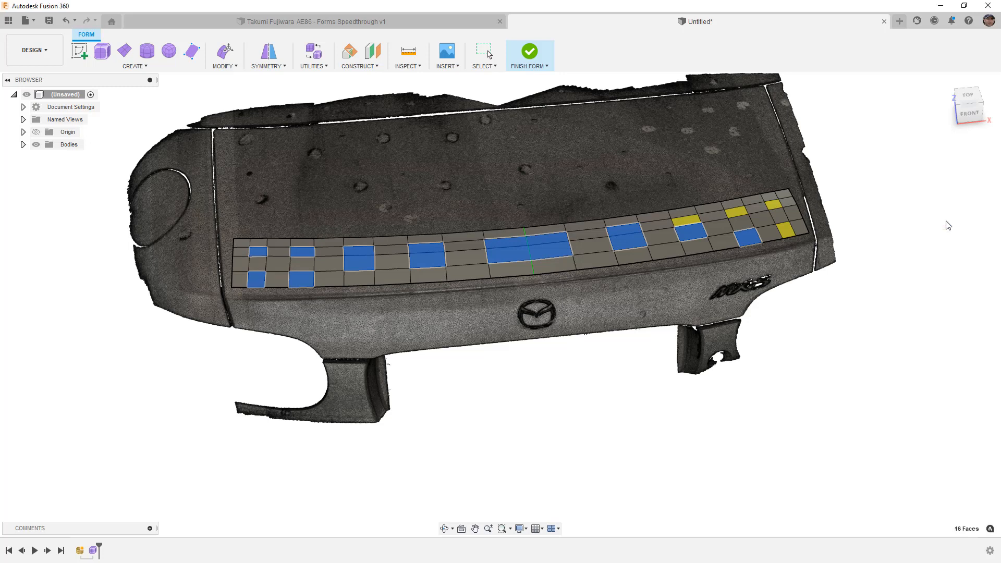
Step: Pull all vertices of the strip onto the trunk scan using the Surface Points pull type, checking the preview from the front
left_click(969, 96)
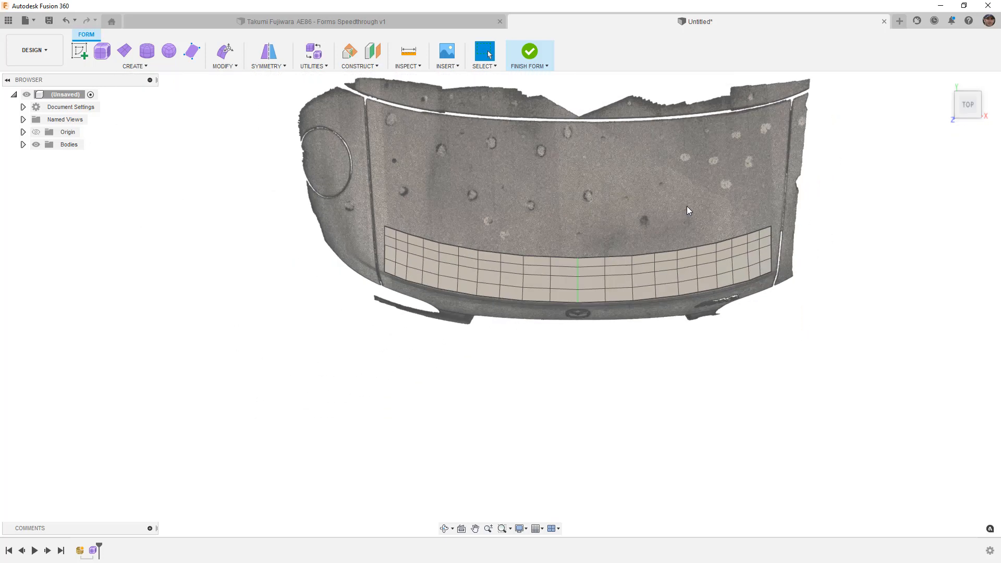
left_click(234, 70)
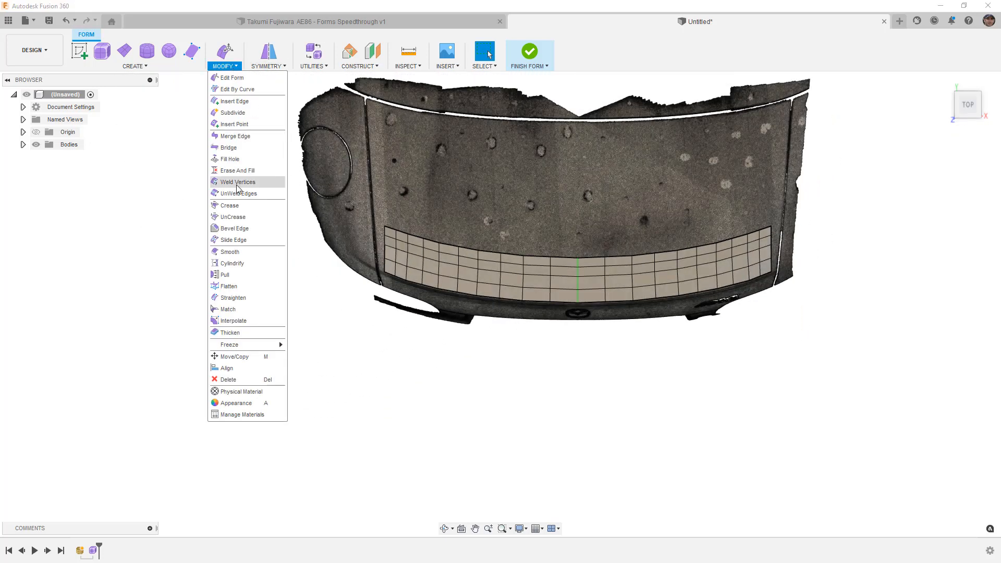
left_click(225, 275)
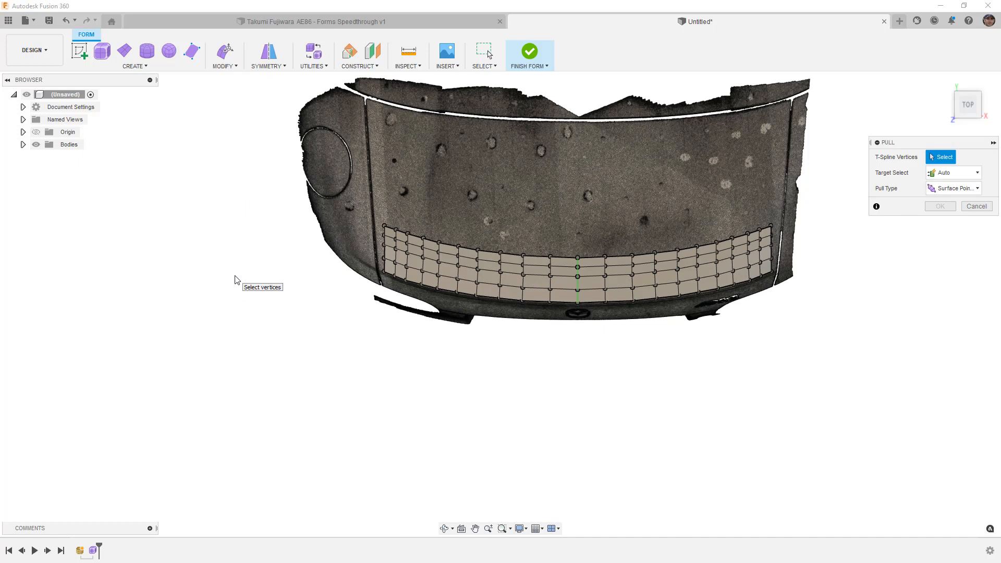
left_click(968, 190)
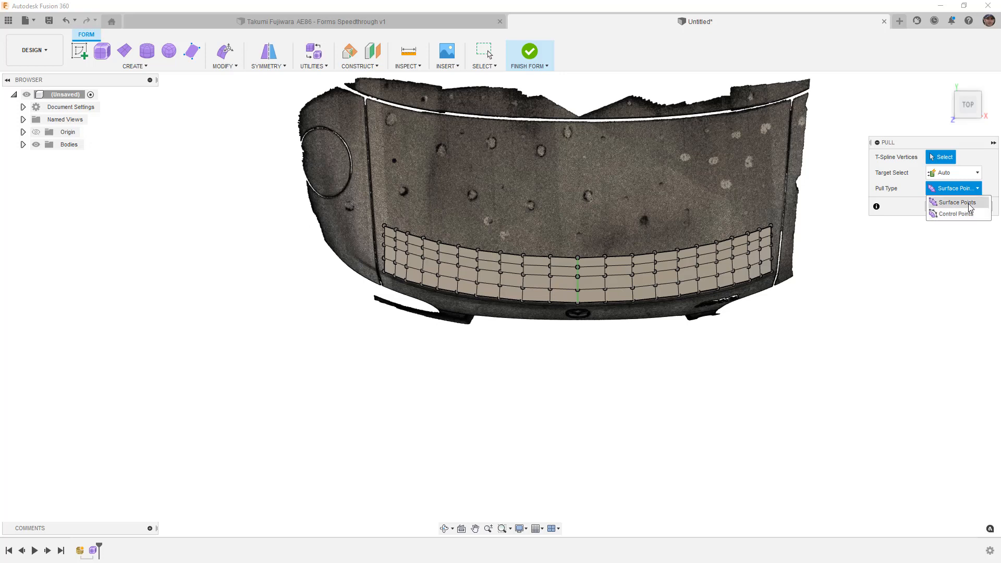
left_click(968, 203)
left_click_drag(354, 190, 832, 327)
middle_click_drag(729, 364, 731, 280, "shift")
left_click(956, 109)
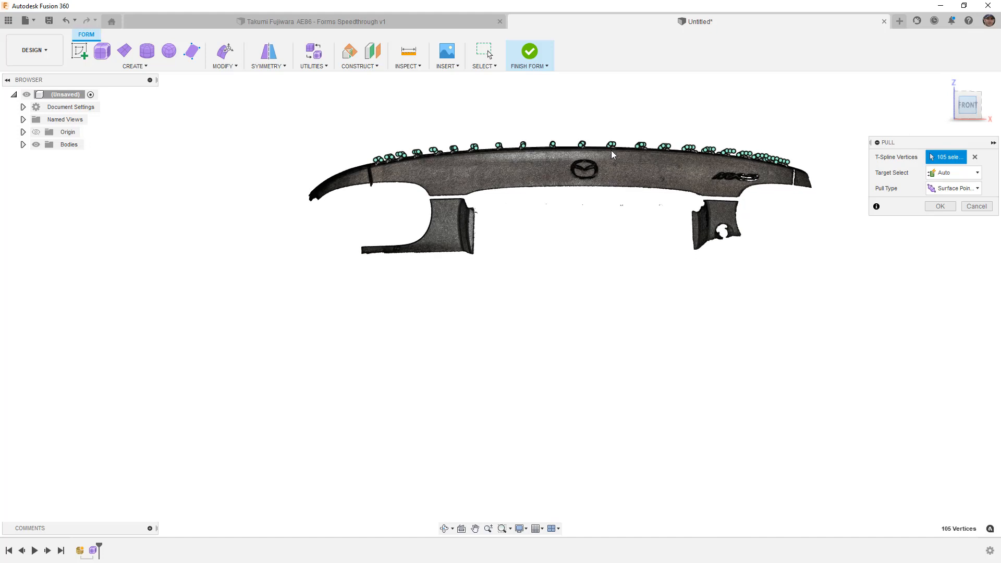
scroll(582, 161, "up", 3)
scroll(582, 161, "up", 5)
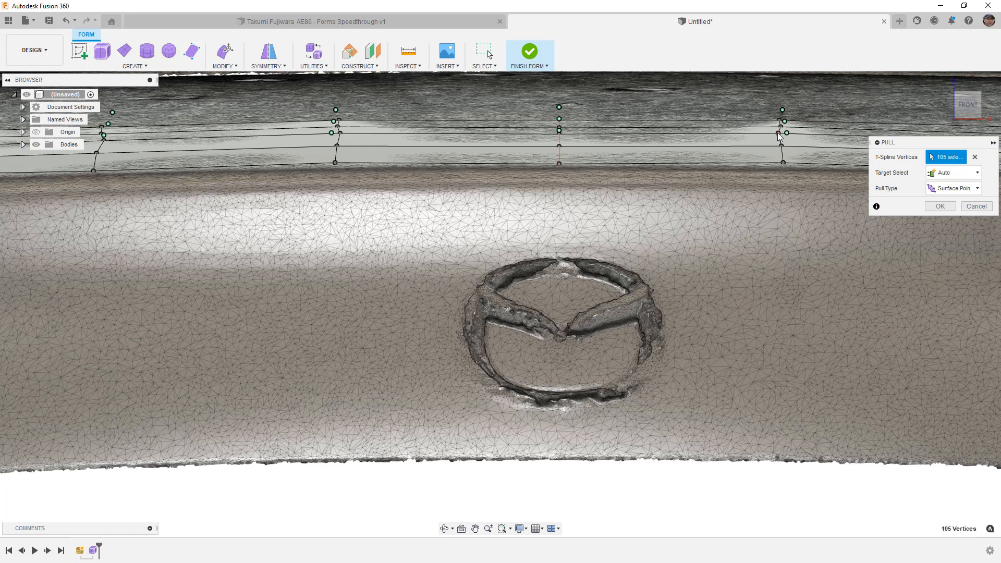
scroll(674, 183, "down", 5)
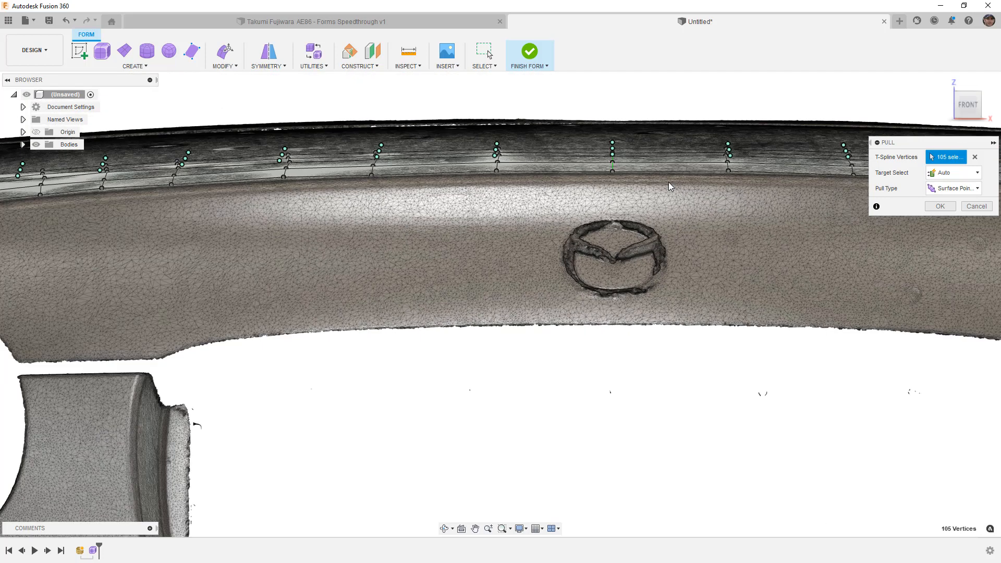
middle_click_drag(725, 213, 578, 247)
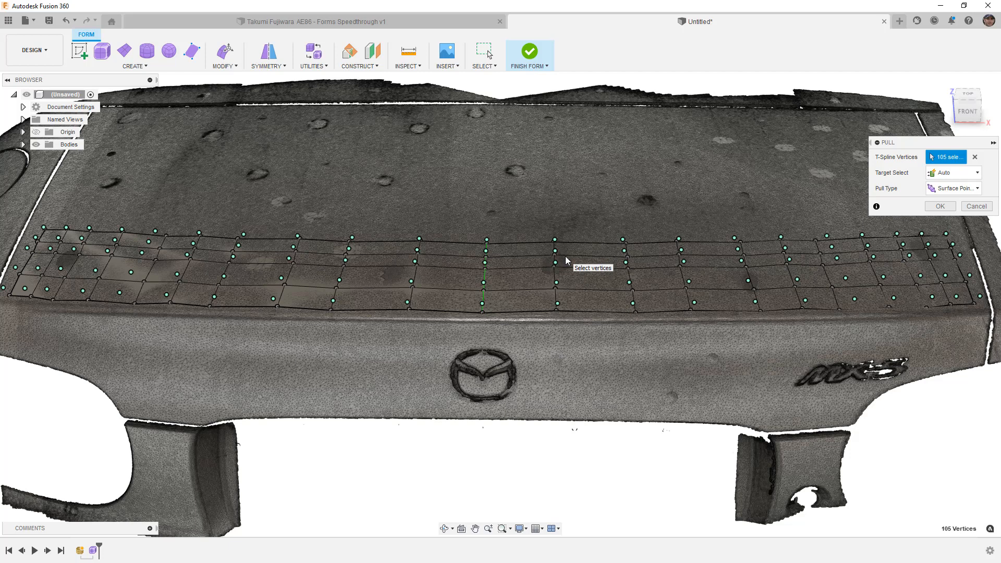
left_click(940, 206)
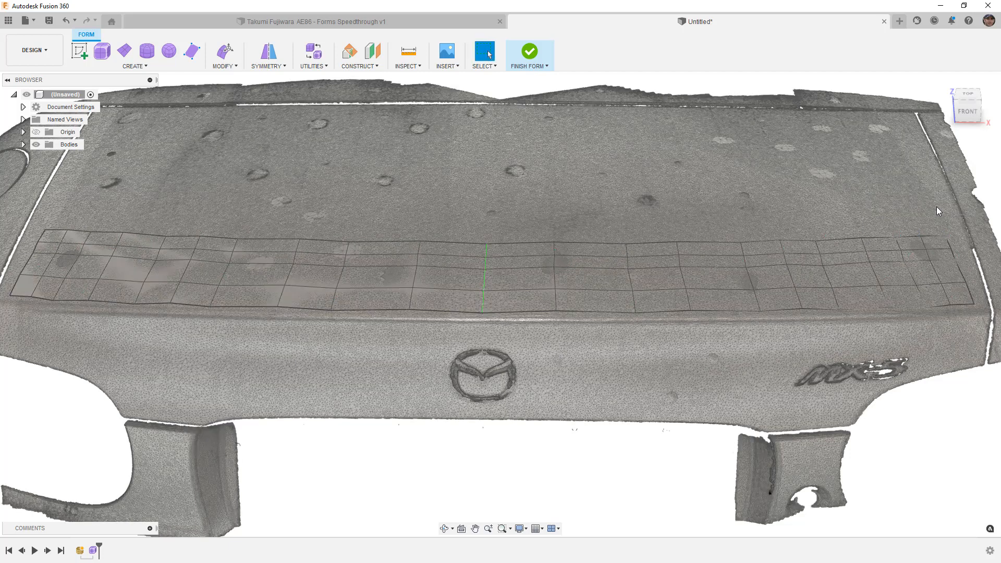
Step: Hide the NCMX5TrunkScan body and inspect the pulled T-Spline strip on its own
scroll(569, 280, "down", 3)
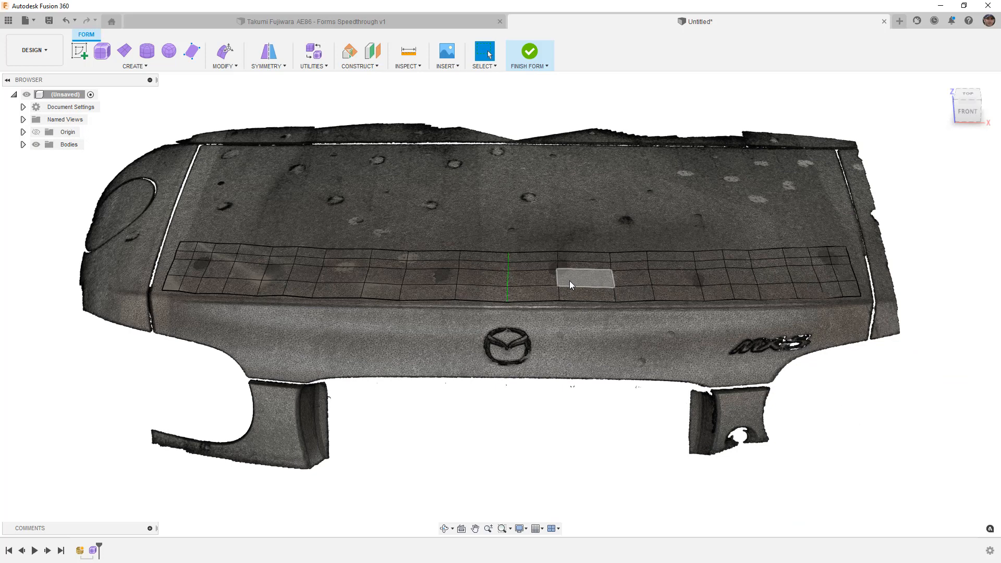
left_click(23, 144)
left_click(45, 156)
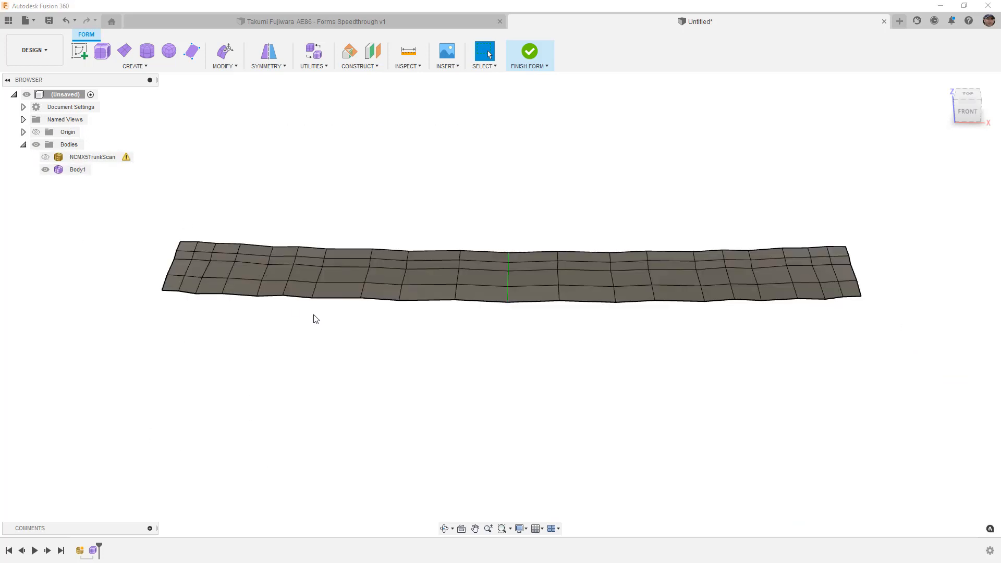
left_click(408, 285)
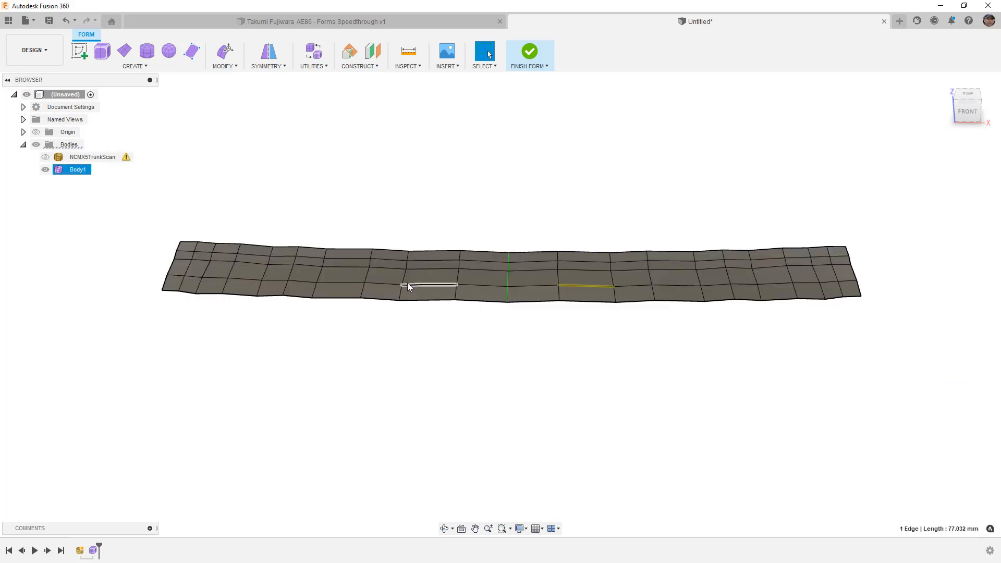
left_click(444, 351)
middle_click_drag(444, 351, 476, 349, "shift")
Step: Finish the form to convert the T-Spline strip into a surface body and inspect its shape from several angles
left_click(525, 67)
middle_click_drag(488, 221, 459, 225, "shift")
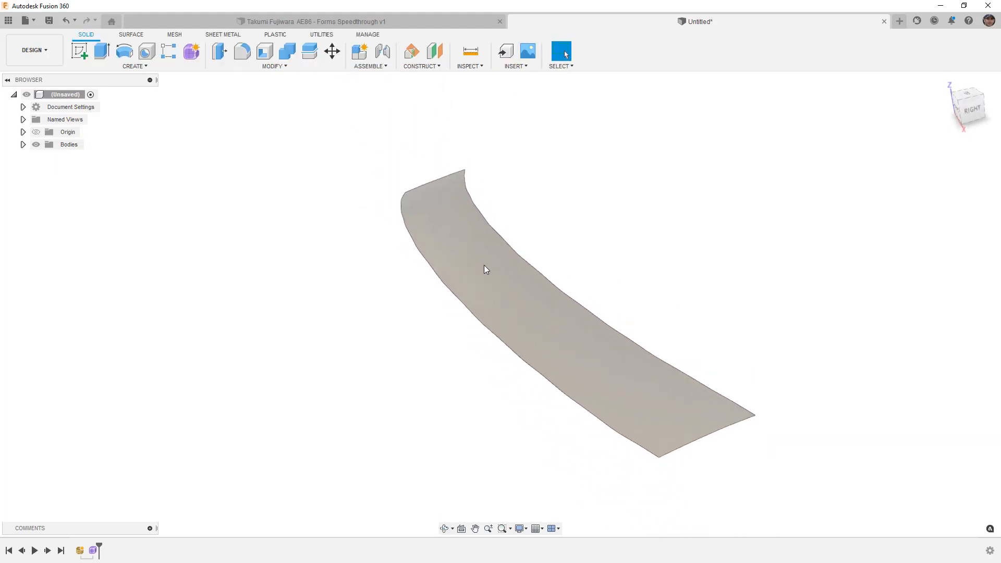
middle_click_drag(486, 270, 510, 302, "shift")
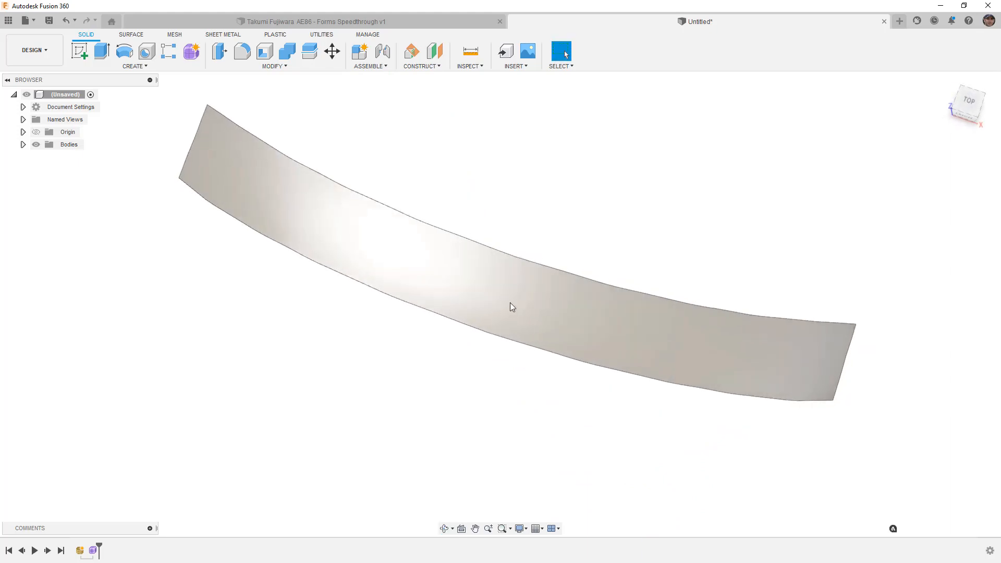
left_click(598, 314)
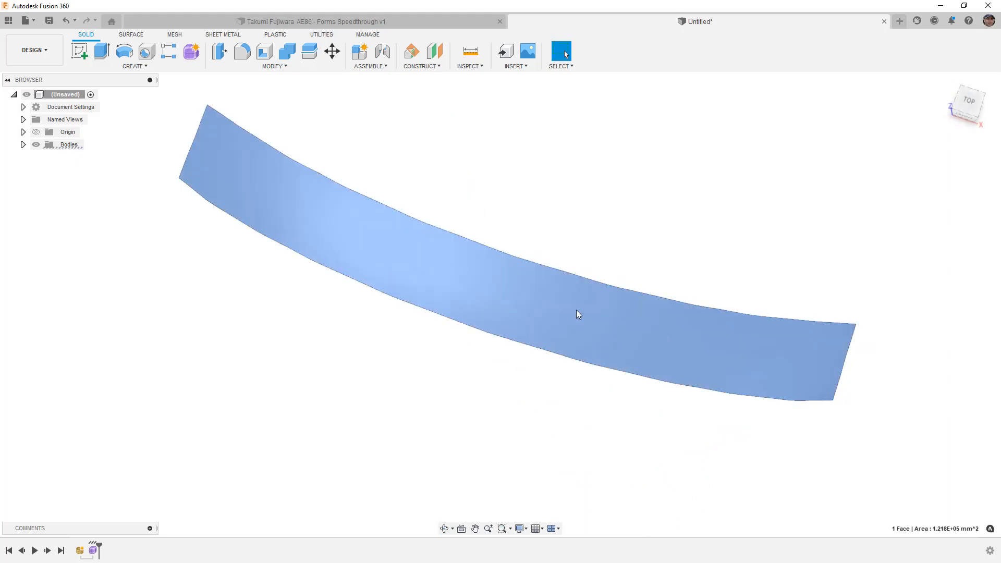
left_click(957, 100)
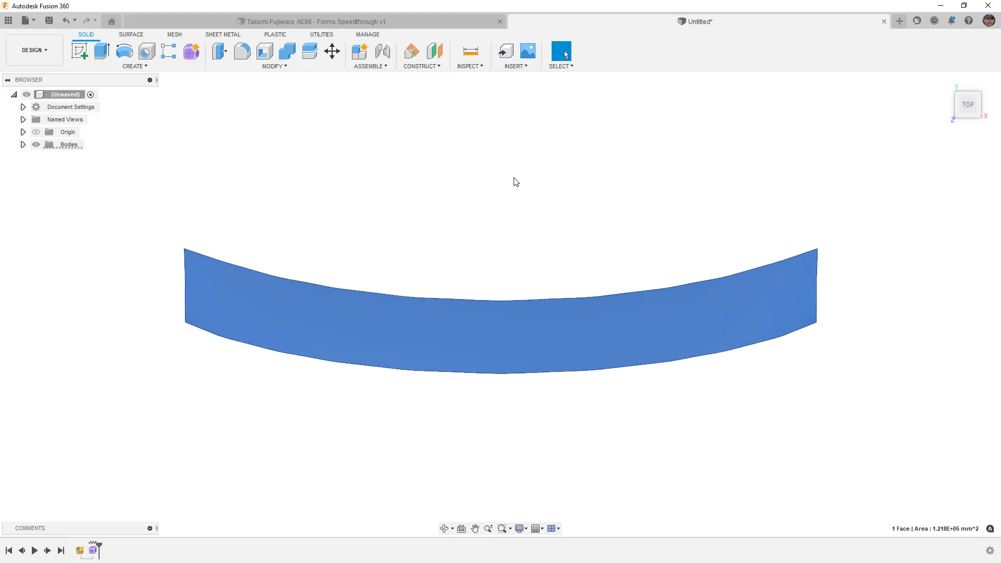
scroll(515, 182, "down", 2)
key("Escape")
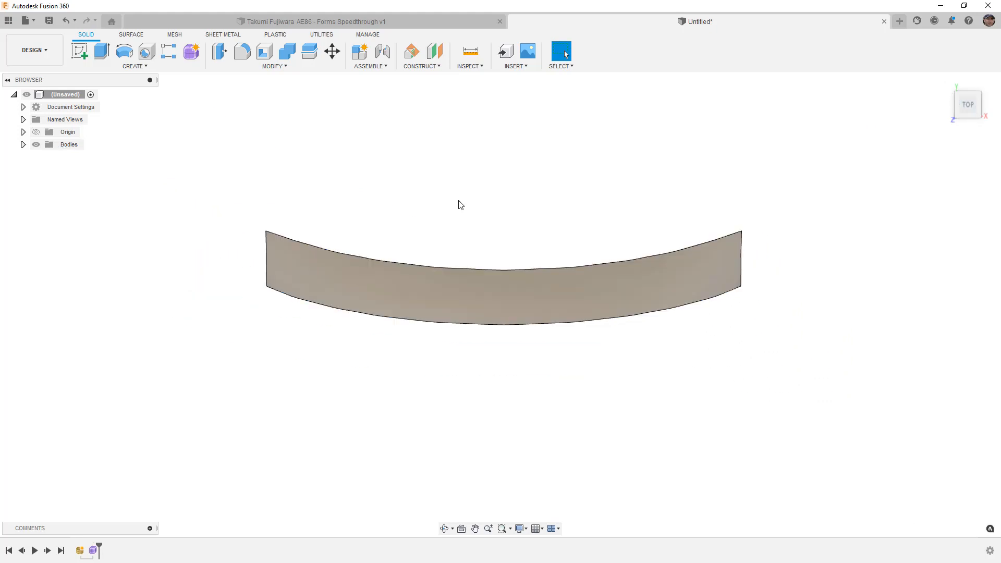
Step: Show the NCMX5TrunkScan body and examine how closely the finished surface follows the trunk lid
left_click(23, 144)
left_click(45, 156)
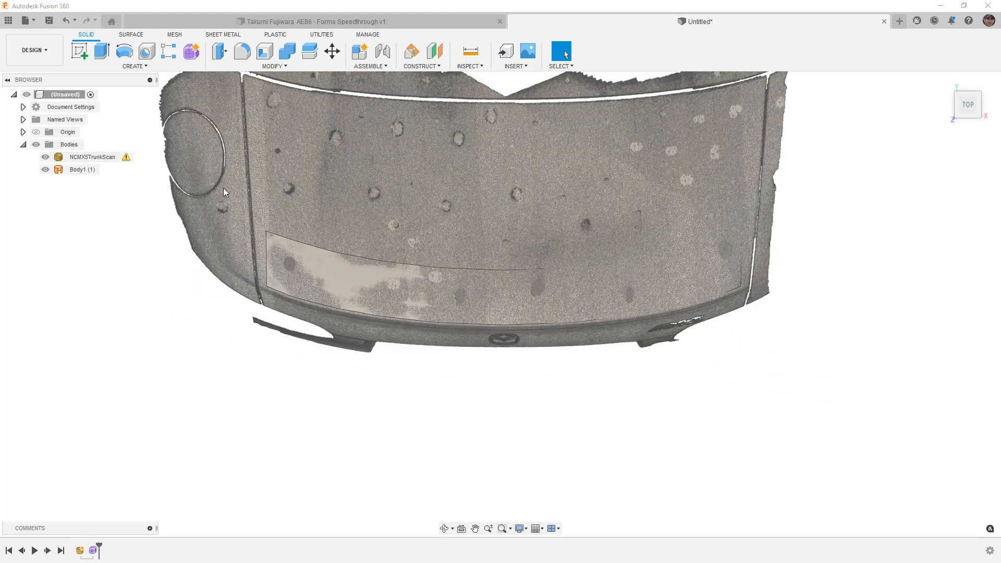
key("Escape")
left_click(718, 258)
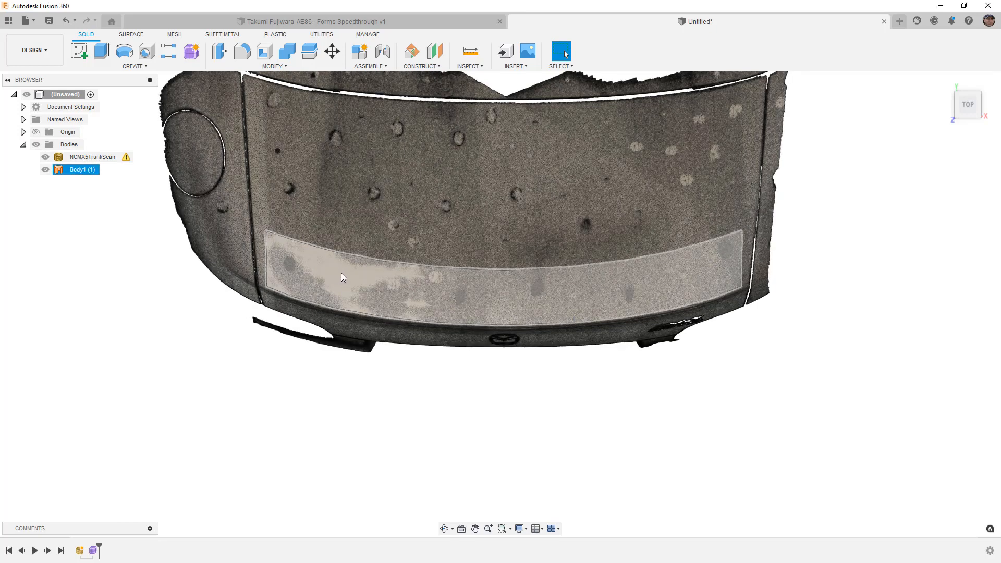
key("Escape")
left_click(739, 260)
key("Escape")
middle_click_drag(685, 280, 664, 269, "shift")
middle_click_drag(730, 221, 728, 266, "shift")
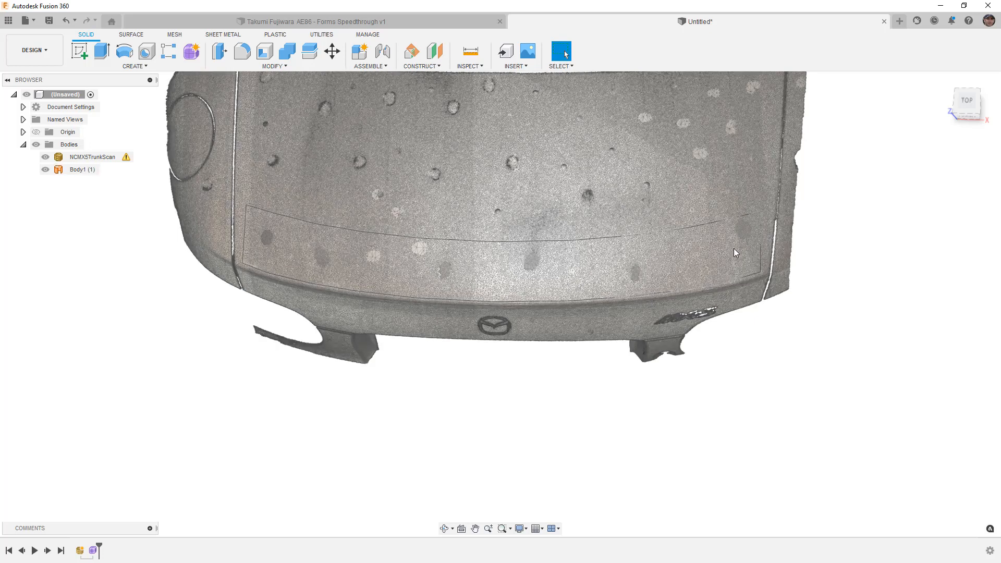
Step: Start a sketch on the horizontal origin plane and hide the NCMX5TrunkScan body
left_click(966, 106)
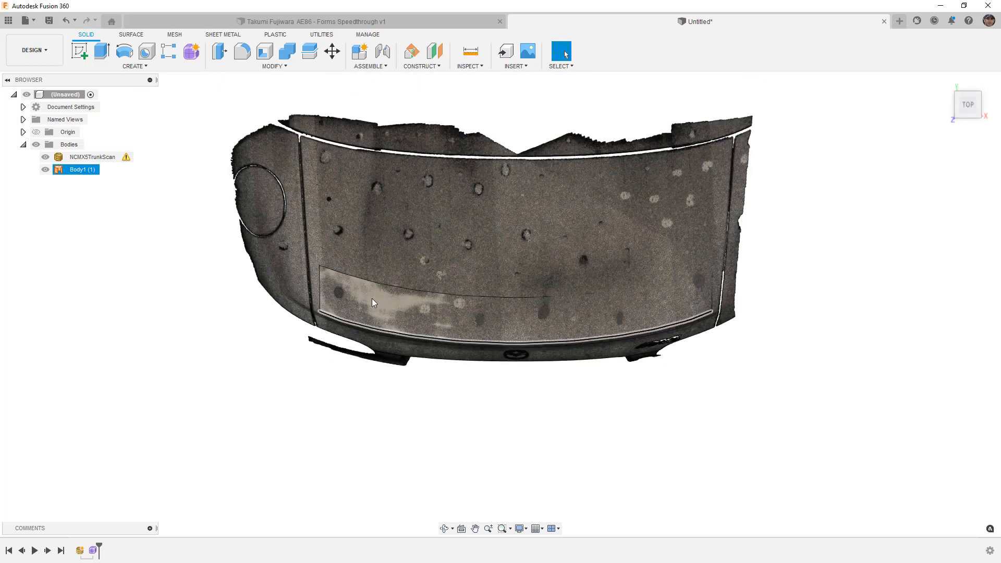
left_click(79, 50)
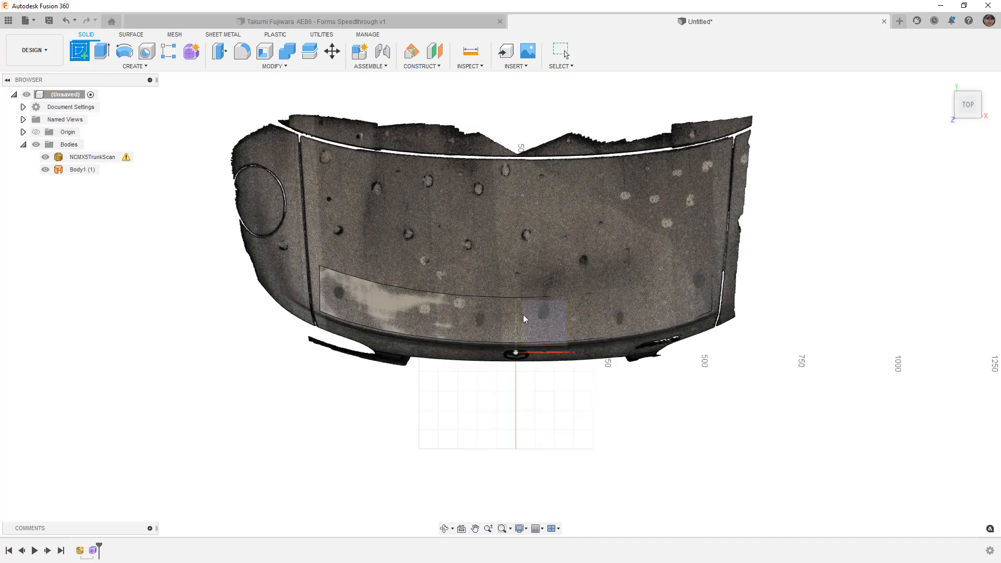
left_click(538, 322)
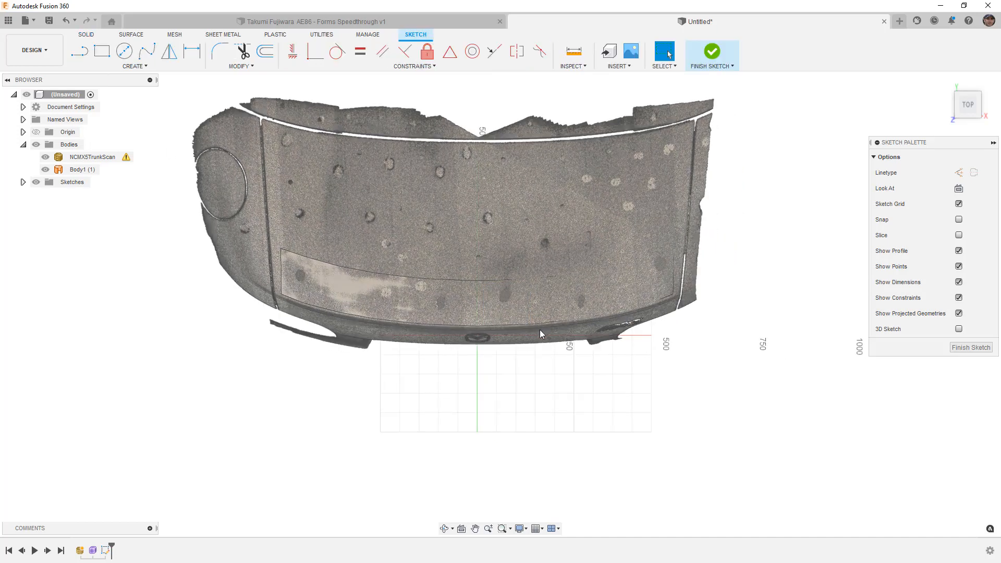
left_click(45, 157)
Step: Sketch a vertical construction line about 180 mm long from the origin past the forward edge of the surface
left_click(79, 51)
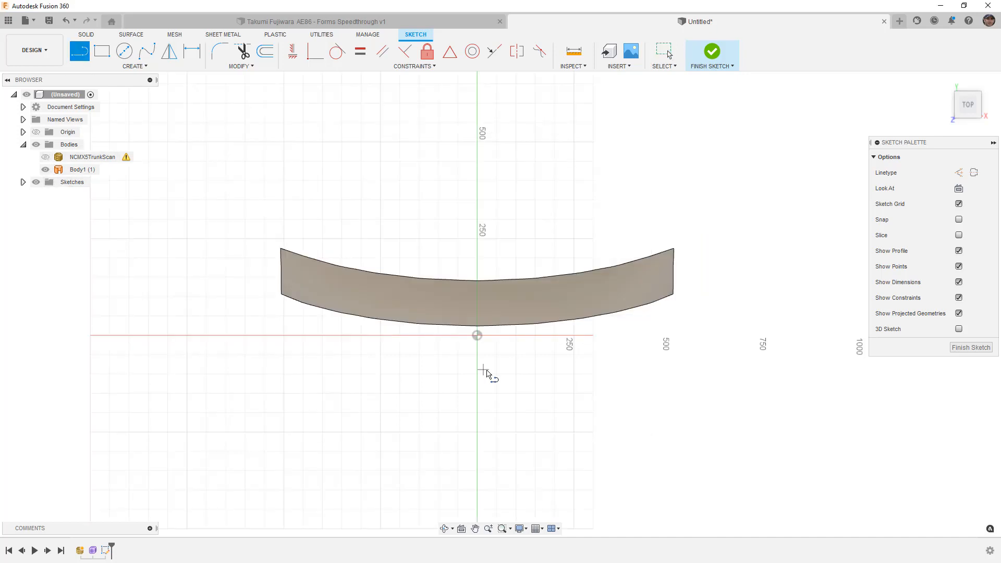
left_click(477, 335)
left_click(477, 264)
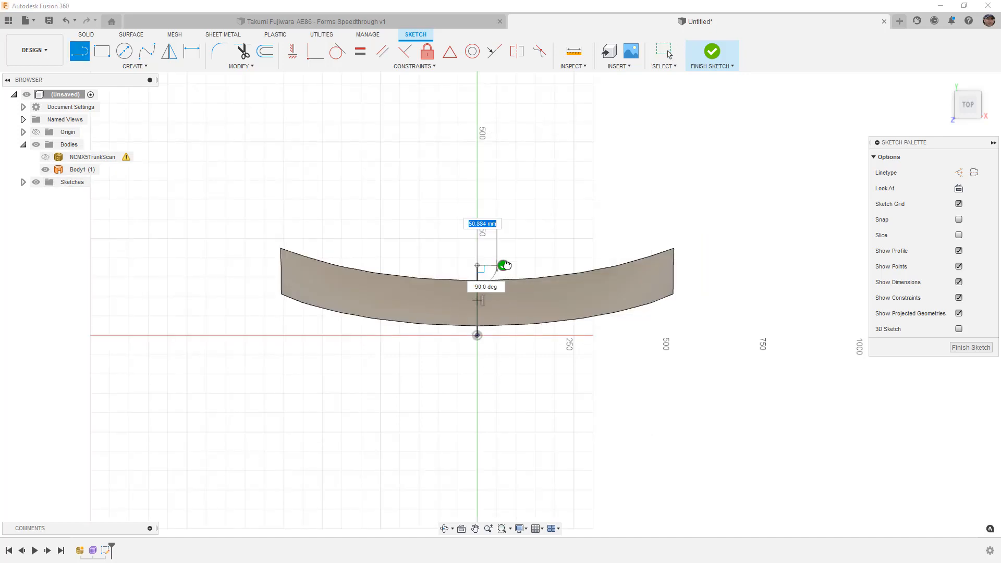
key("Escape")
scroll(506, 265, "up", 3)
left_click(462, 286)
left_click(961, 173)
left_click(487, 348)
scroll(462, 361, "up", 3)
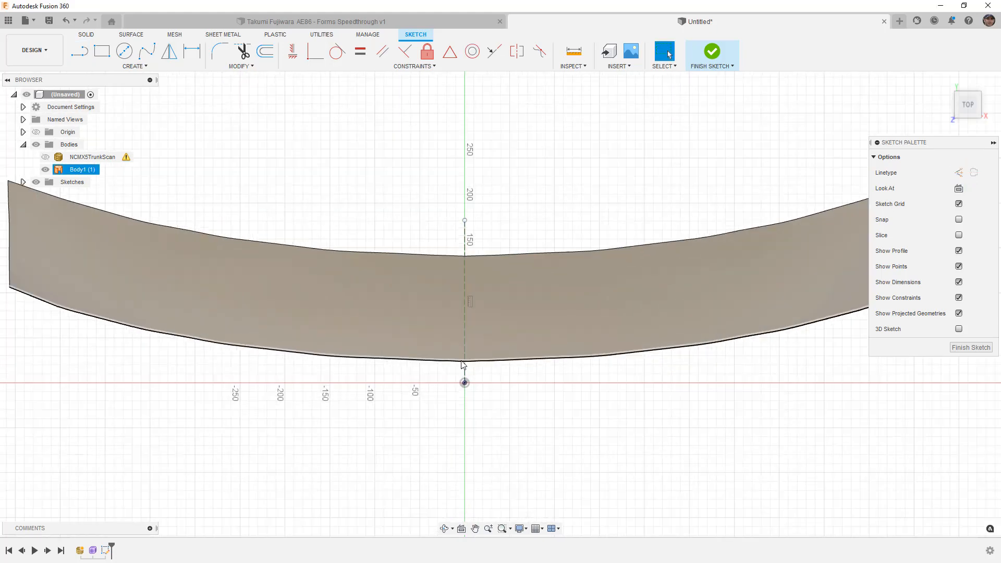
Step: Sketch two lines about 24 mm long perpendicular to the centreline, one just inside each long edge of the surface
key("l")
scroll(464, 360, "up", 3)
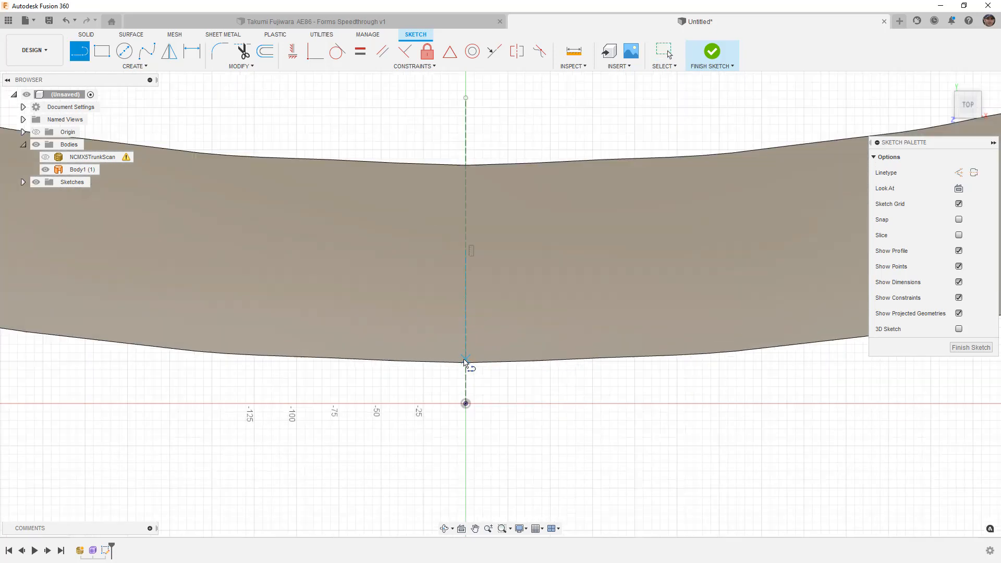
left_click(465, 354)
left_click(424, 354)
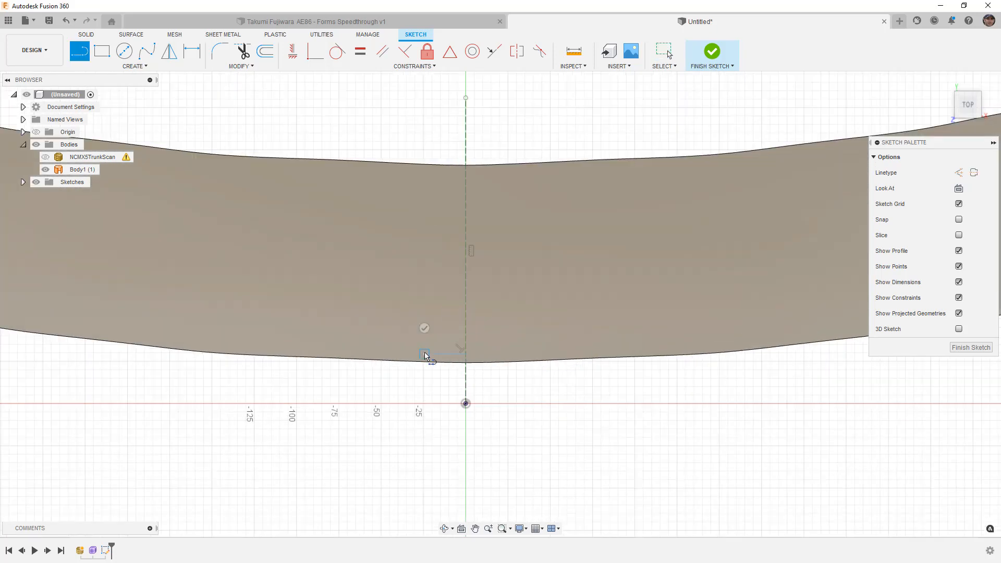
left_click(424, 329)
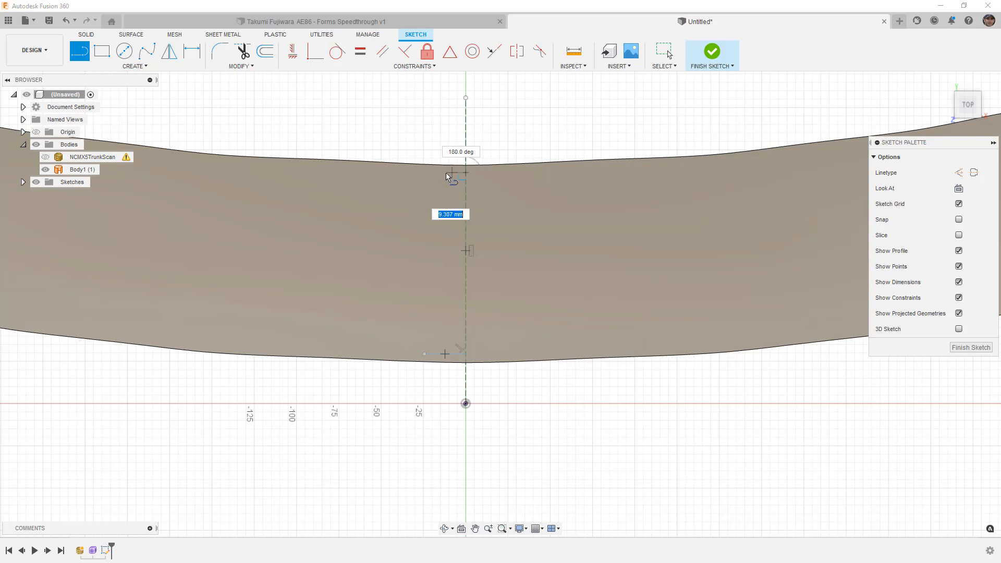
left_click(424, 148)
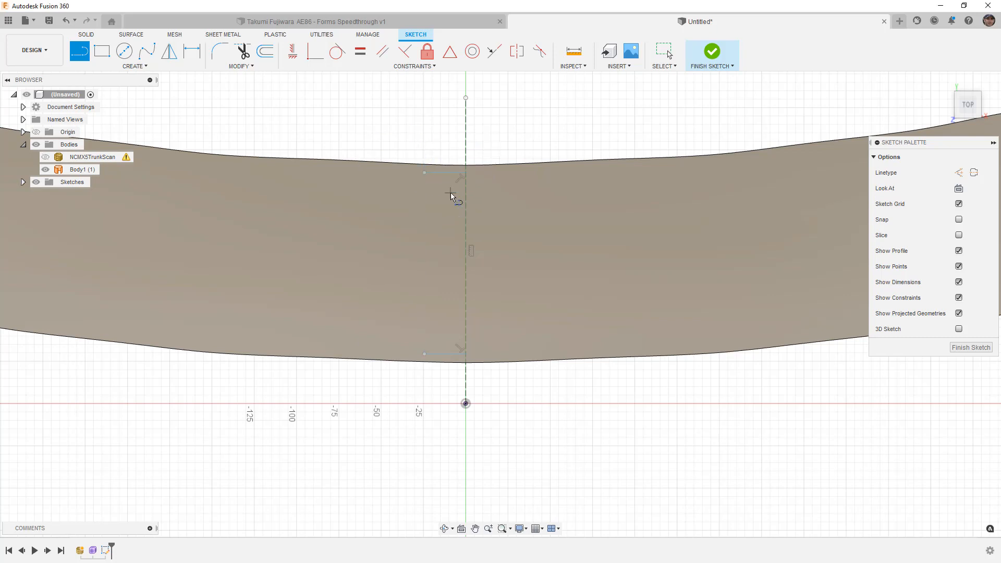
key("Escape")
Step: Convert both short lines to construction geometry and shift the lower one to about 26.5 mm from the origin
left_click(449, 174)
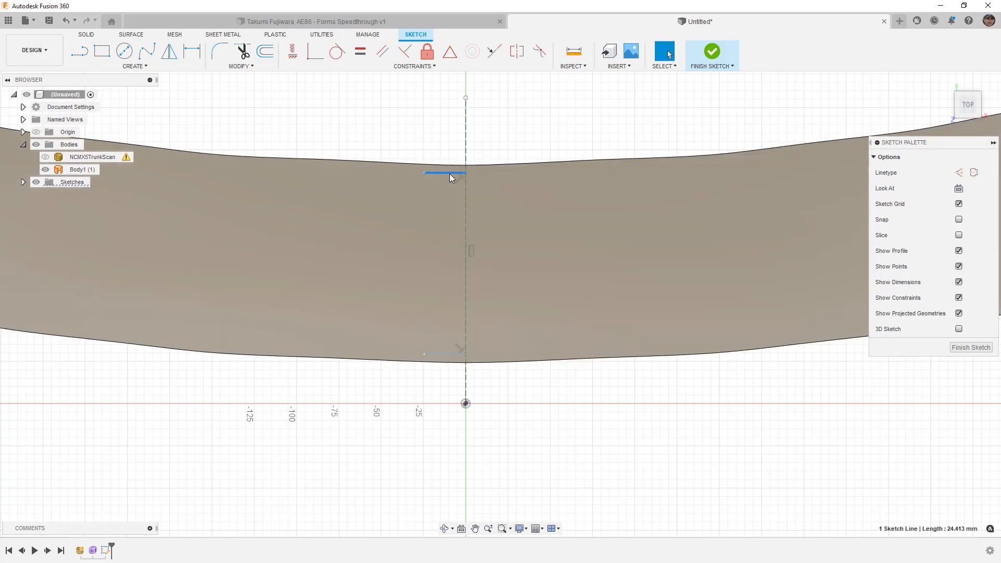
key("x")
left_click(450, 355)
key("x")
key("Escape")
left_click_drag(467, 353, 467, 358)
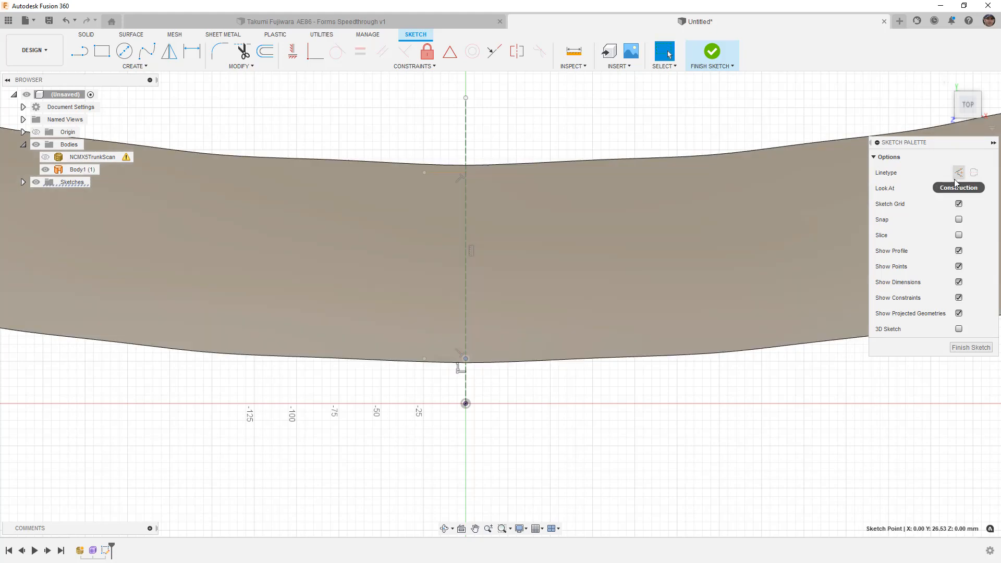
left_click(685, 408)
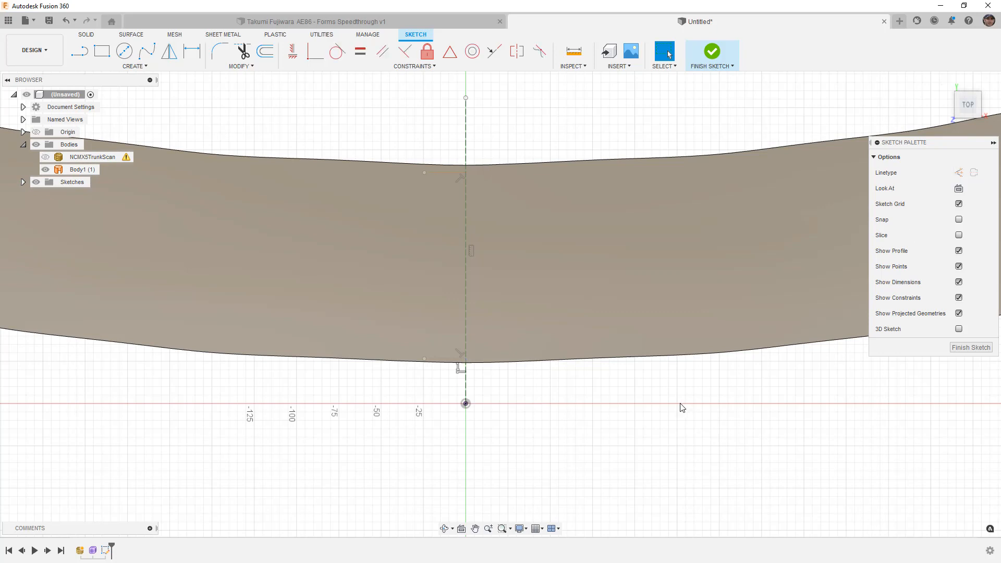
Step: Sketch two three-point arcs from the short construction lines at the centreline, following the surface's lower and upper edges to near its right end
scroll(502, 415, "down", 5)
mouse_move(498, 412)
middle_mouse_down()
mouse_move(534, 384)
mouse_move(505, 395)
middle_mouse_up()
left_click(147, 66)
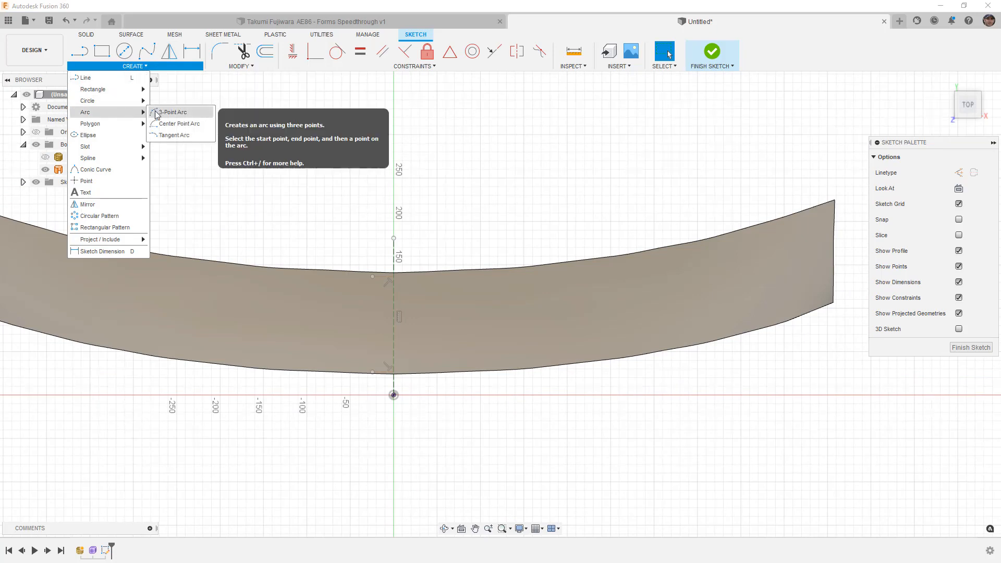
left_click(172, 111)
left_click(394, 374)
left_click(825, 302)
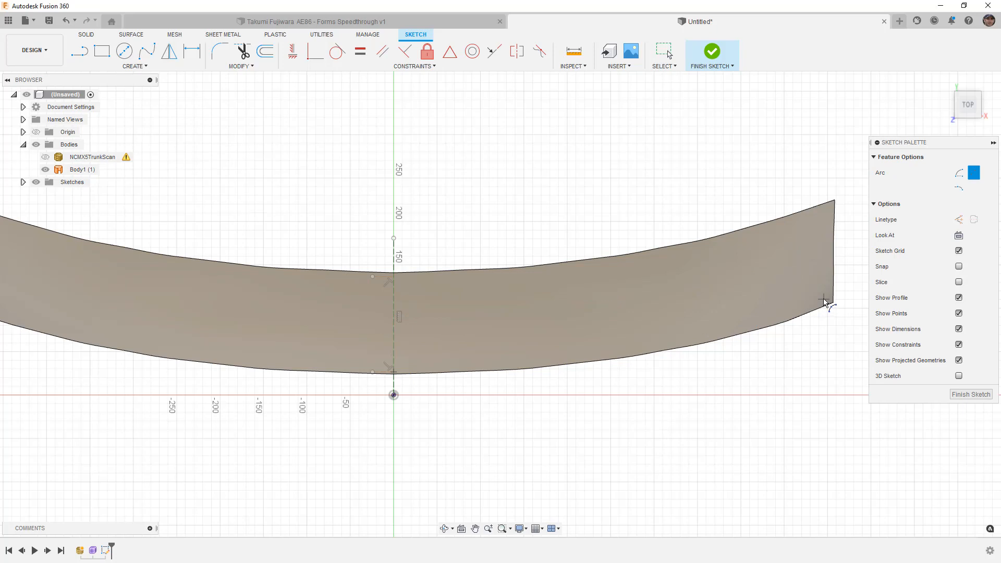
left_click(813, 306)
left_click(396, 276)
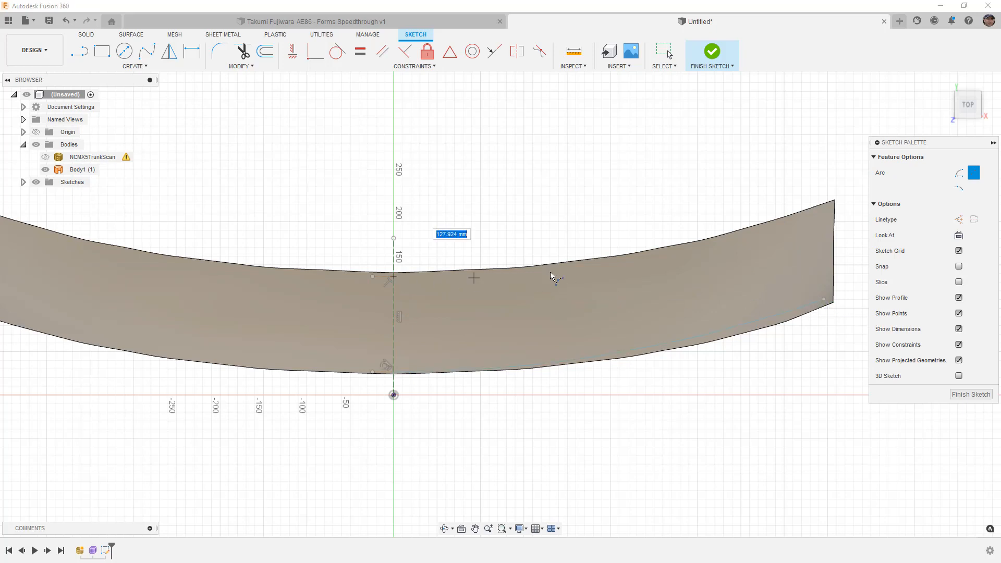
left_click(825, 214)
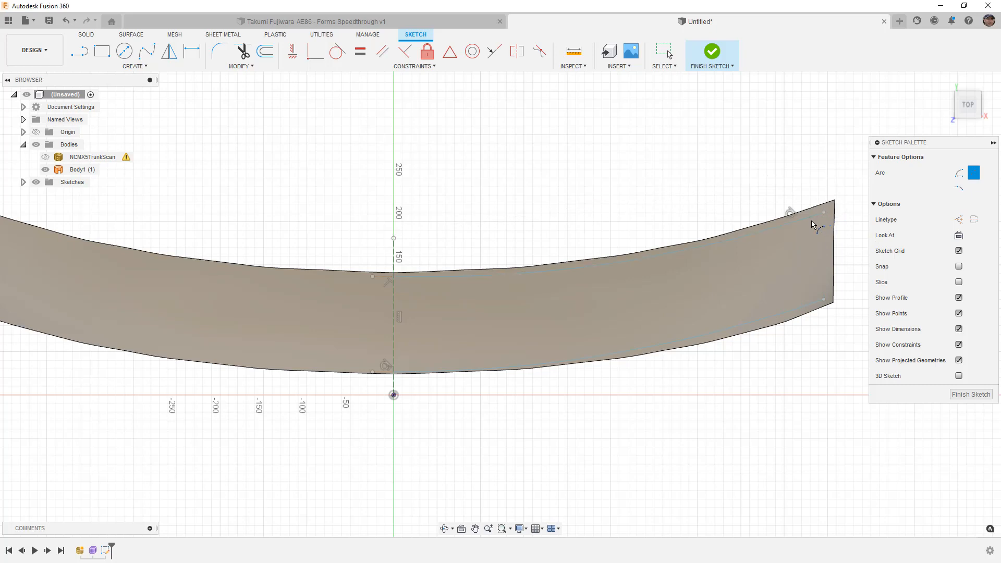
left_click(395, 283)
Step: Apply a tangent constraint between the upper short construction line and the upper arc
left_click(337, 51)
scroll(408, 282, "up", 3)
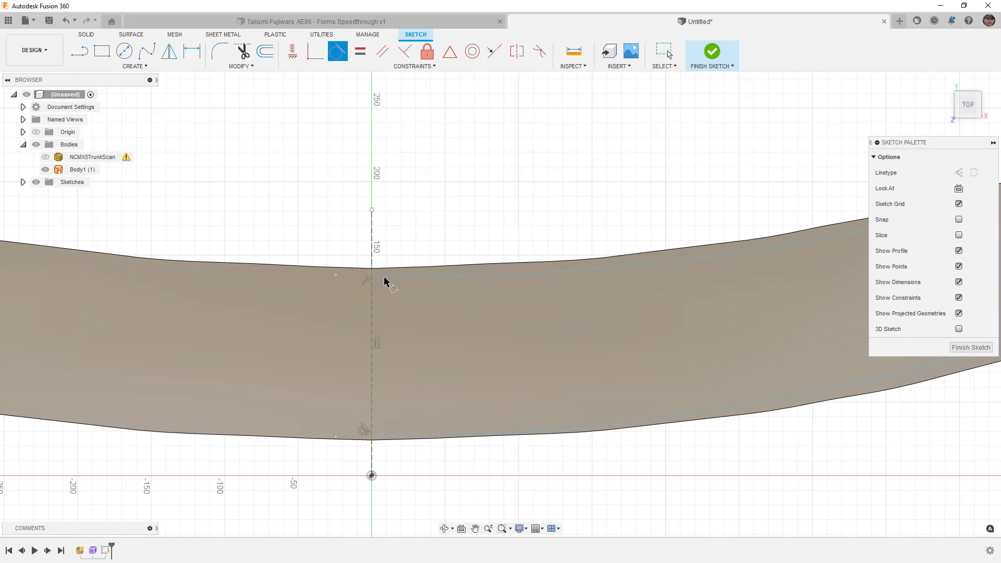
left_click(353, 276)
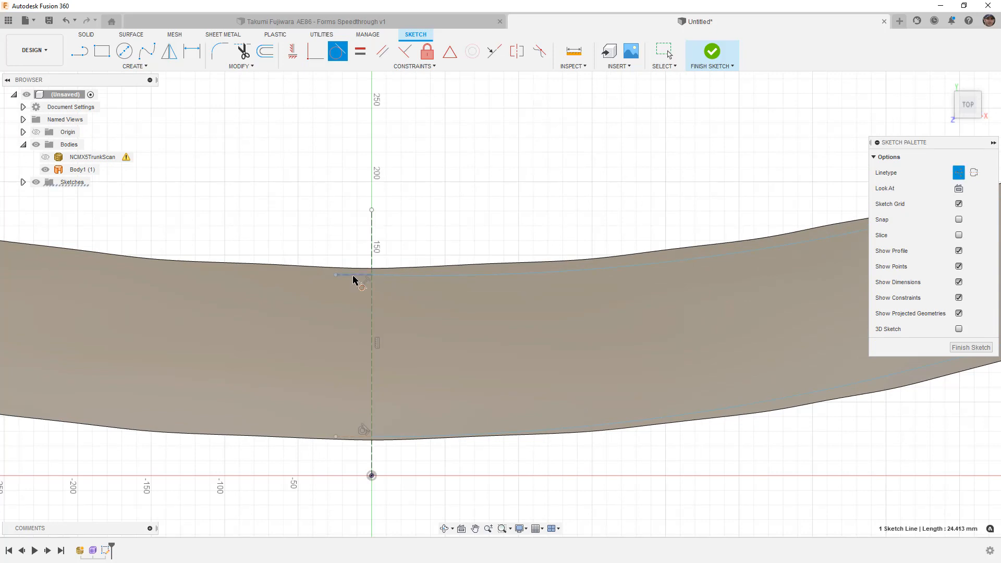
left_click(392, 277)
scroll(379, 280, "down", 4)
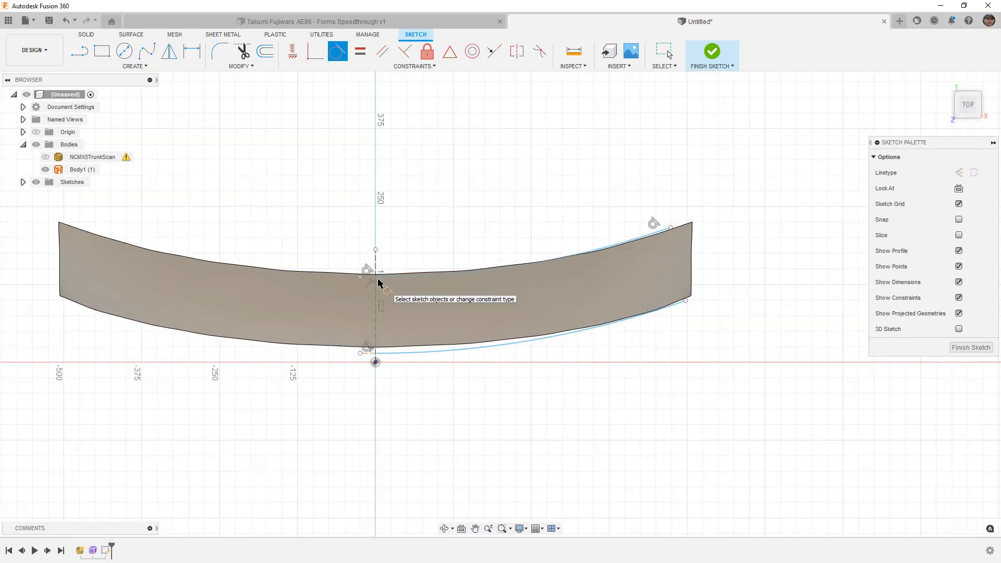
scroll(577, 278, "up", 1)
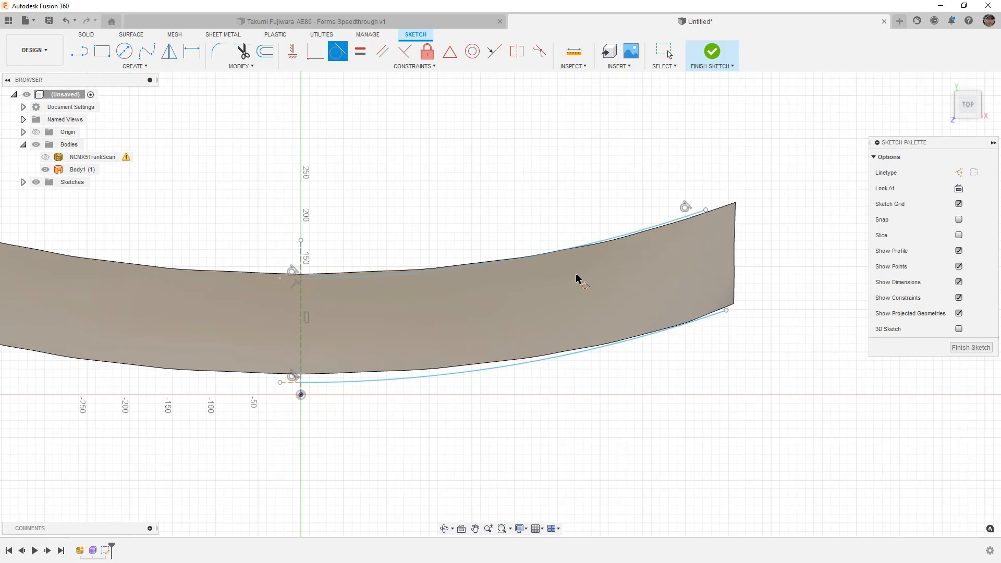
key("Escape")
Step: Move the upper arc's outer end just inside the surface edge and the lower arc's centreline end to about 28 mm from the origin
left_click(337, 290)
key("Escape")
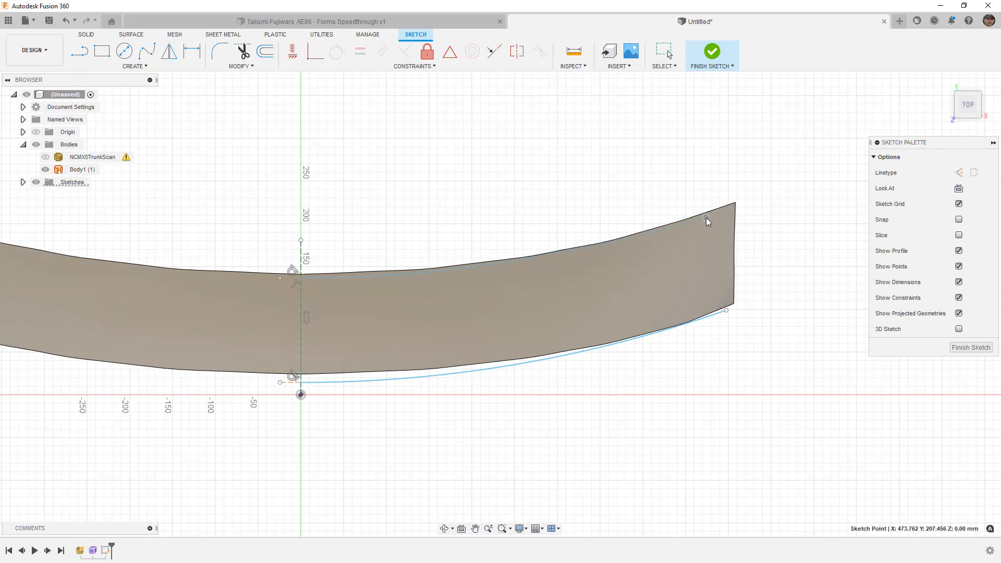
left_click(683, 315)
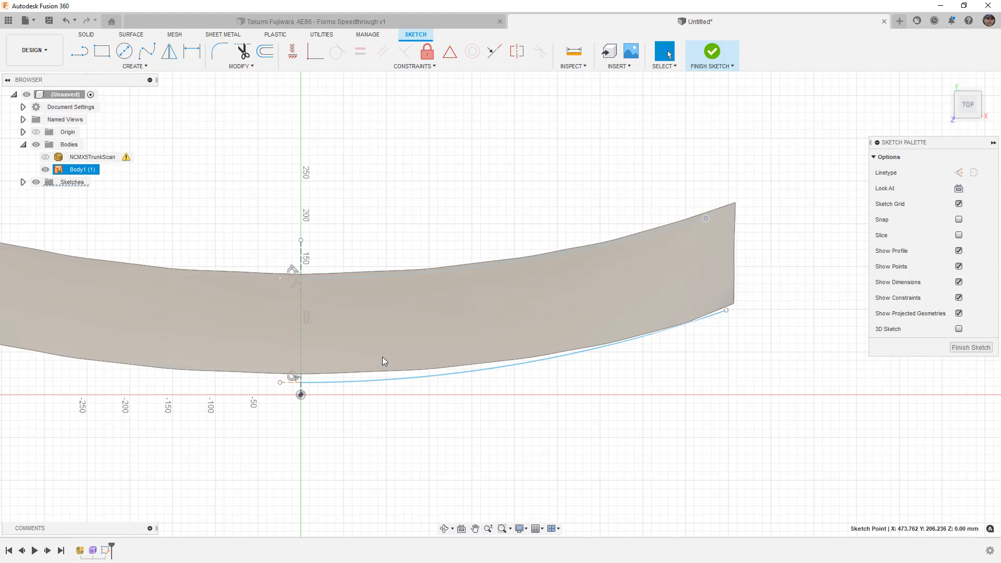
scroll(318, 382, "up", 2)
left_click_drag(292, 382, 293, 367)
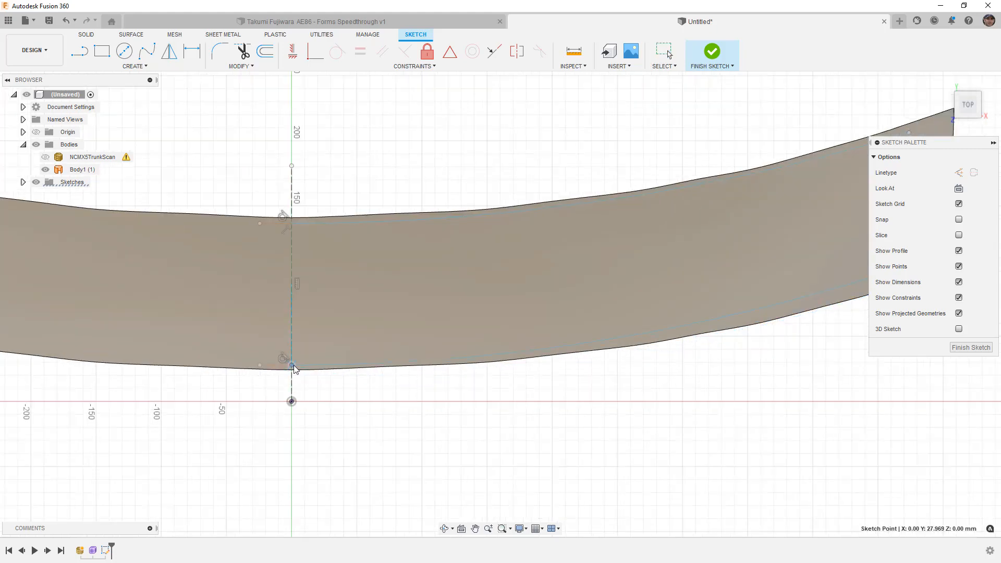
Step: Change the visual style to Wireframe so both arcs can be compared with the surface's edges
scroll(543, 398, "down", 3)
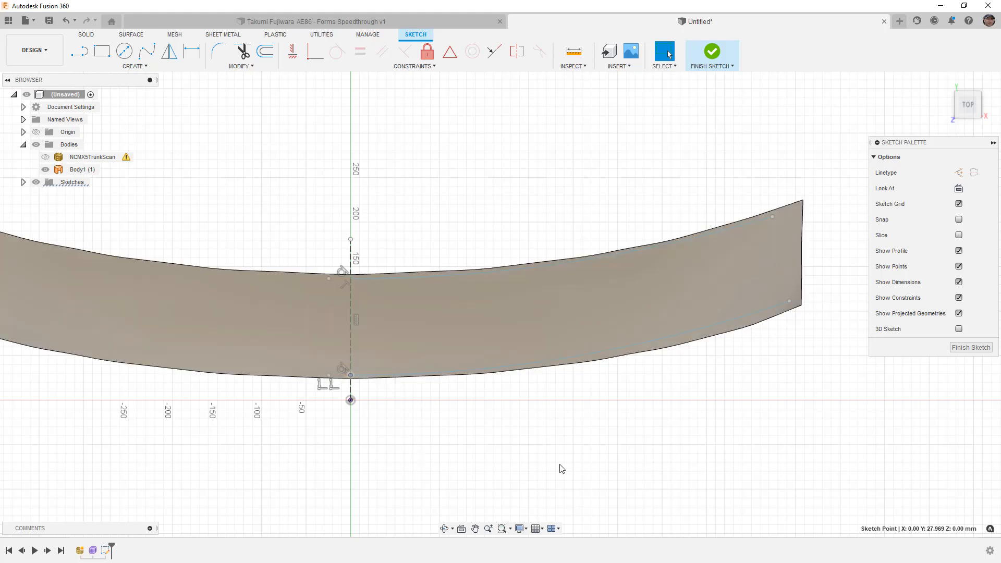
left_click(528, 528)
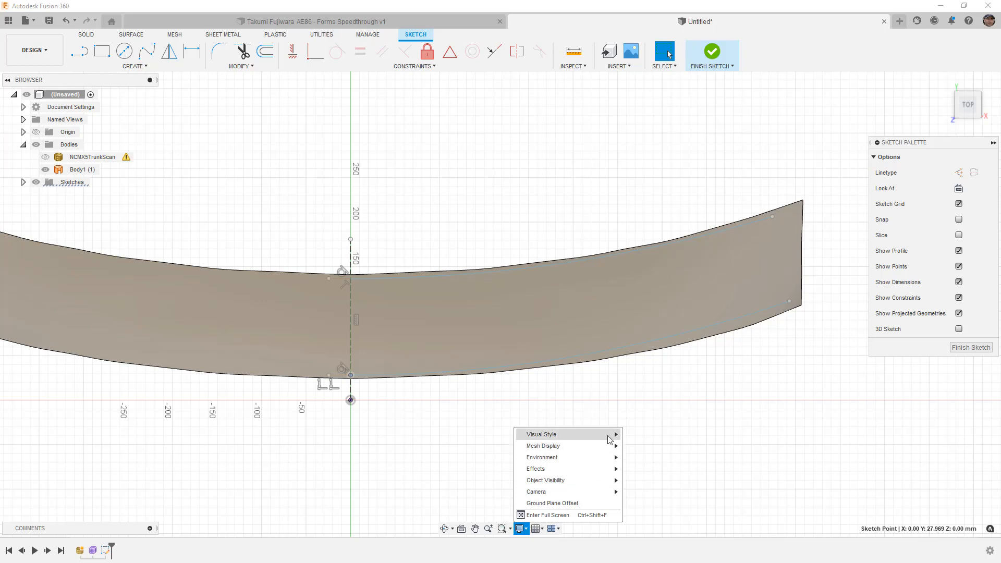
mouse_move(610, 439)
left_click(656, 469)
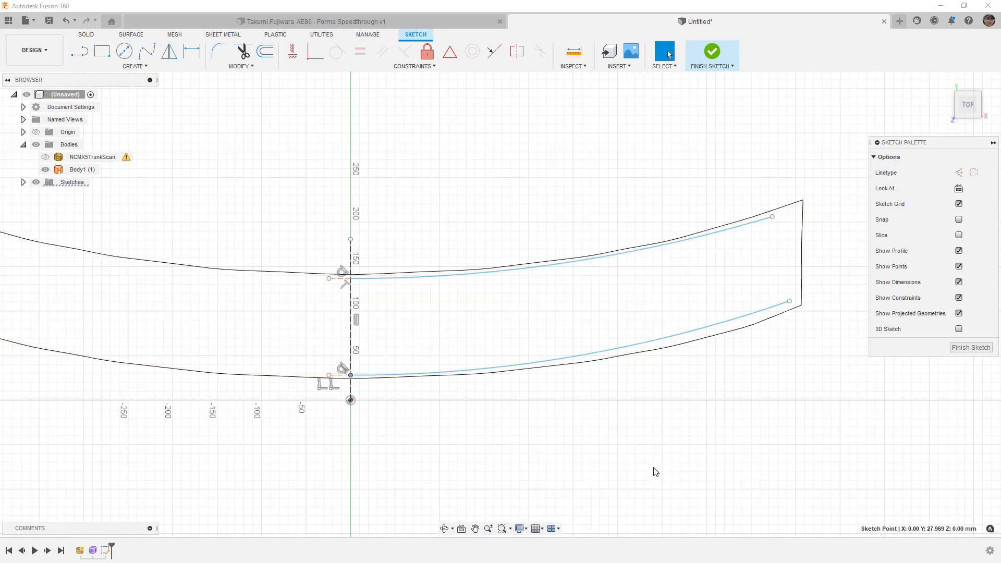
left_click(798, 214)
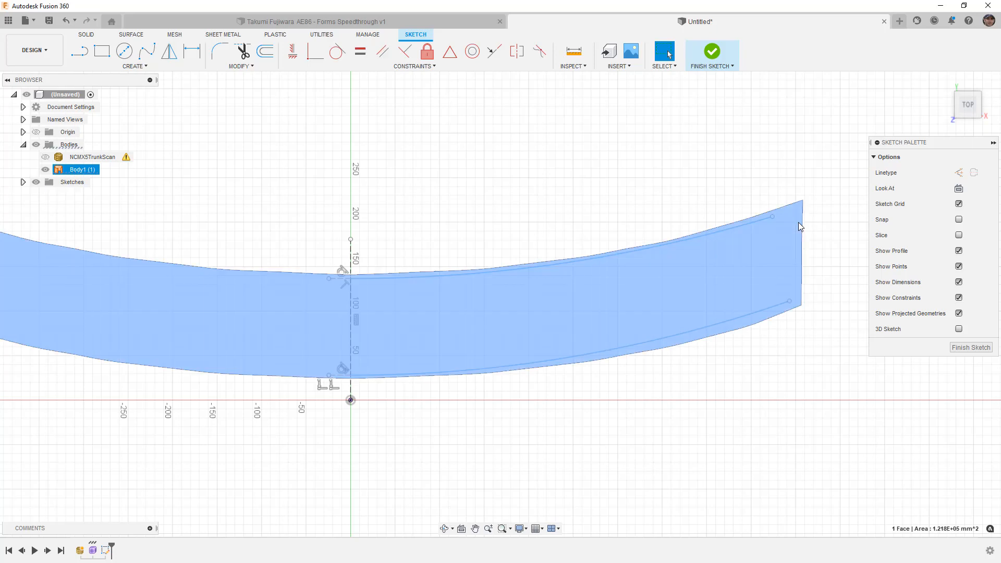
left_click(807, 347)
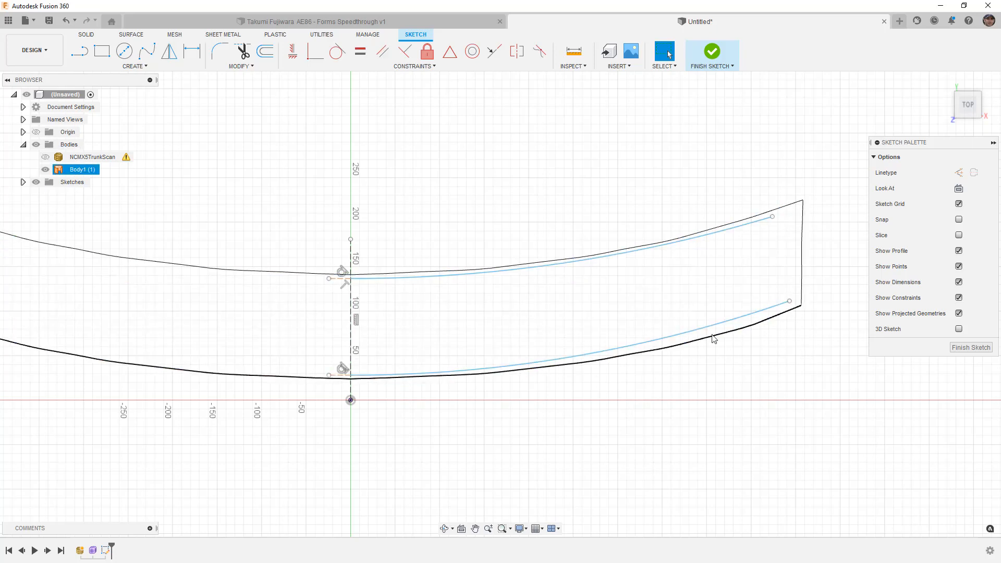
Step: Move the lower arc's outer end closer to the surface's lower edge and check the outline against the briefly shown NCMX5TrunkScan body
left_click_drag(789, 301, 779, 312)
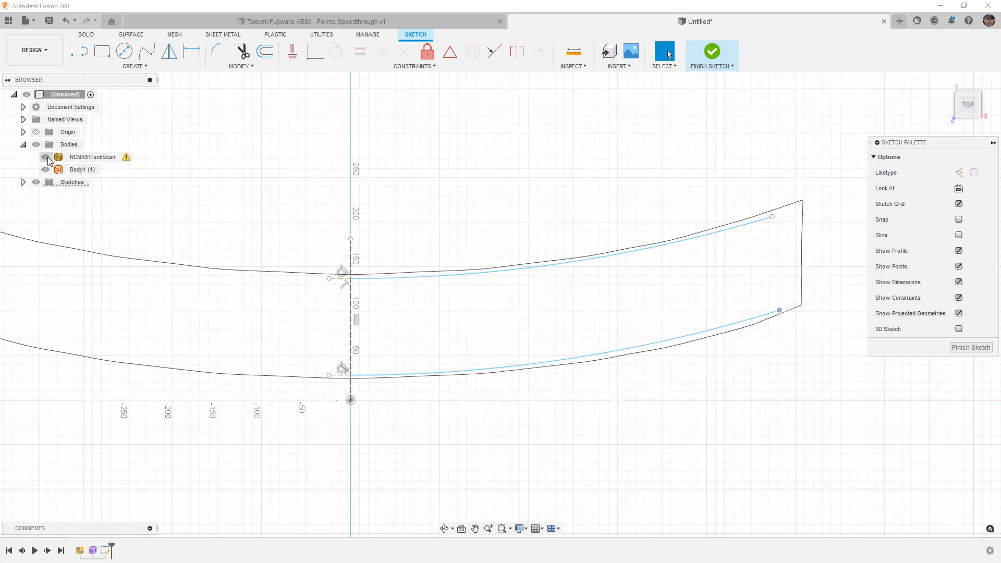
left_click(45, 157)
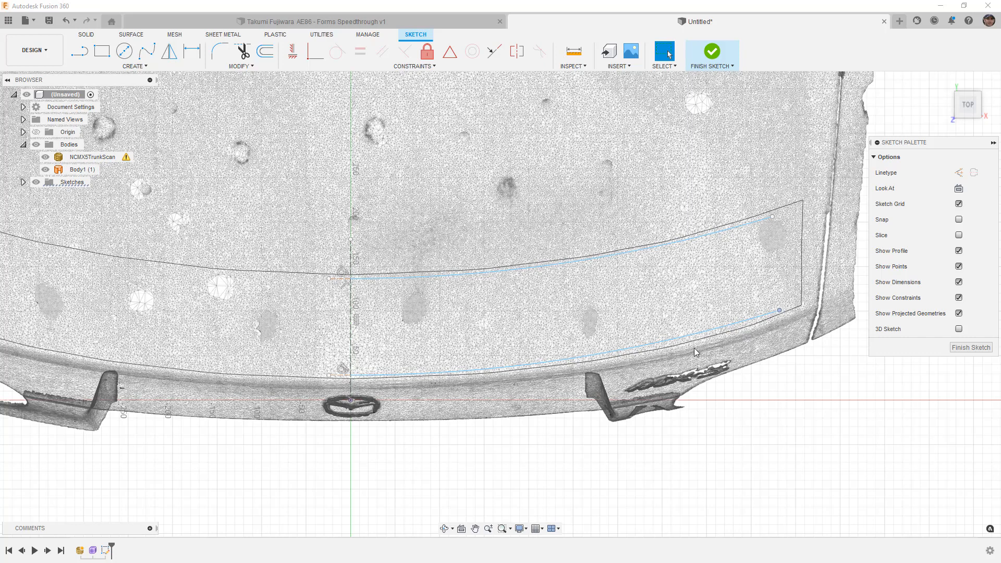
left_click(45, 157)
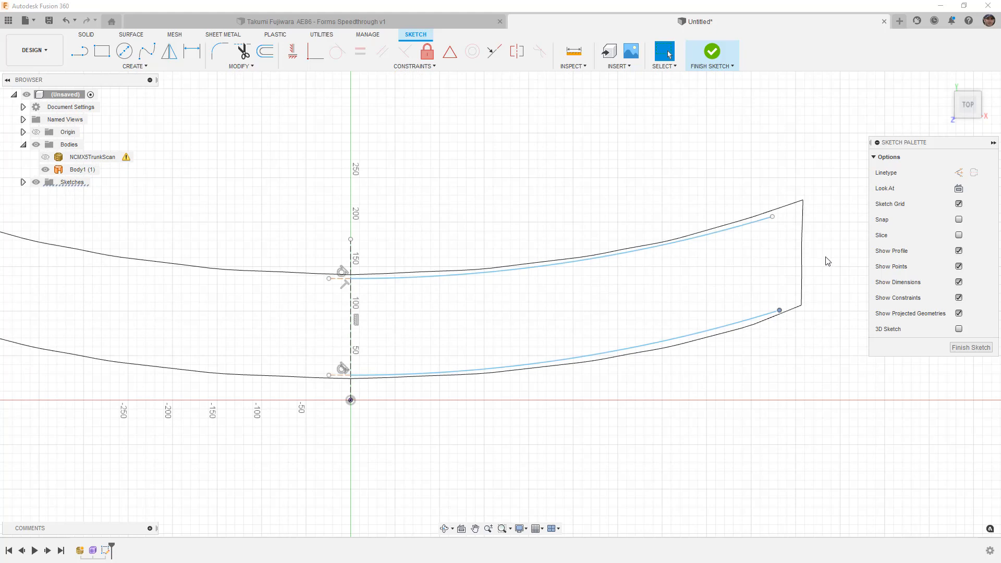
Step: Connect the outer ends of the arcs with a line and add a diagonal from the upper arc to that line's midpoint
key("l")
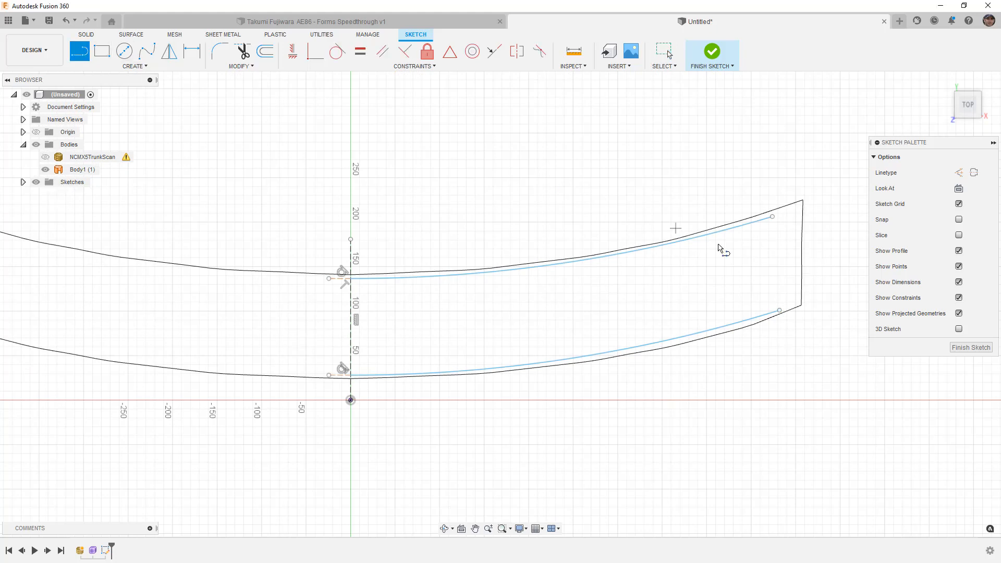
left_click(772, 216)
left_click(779, 310)
left_click(728, 229)
left_click(774, 263)
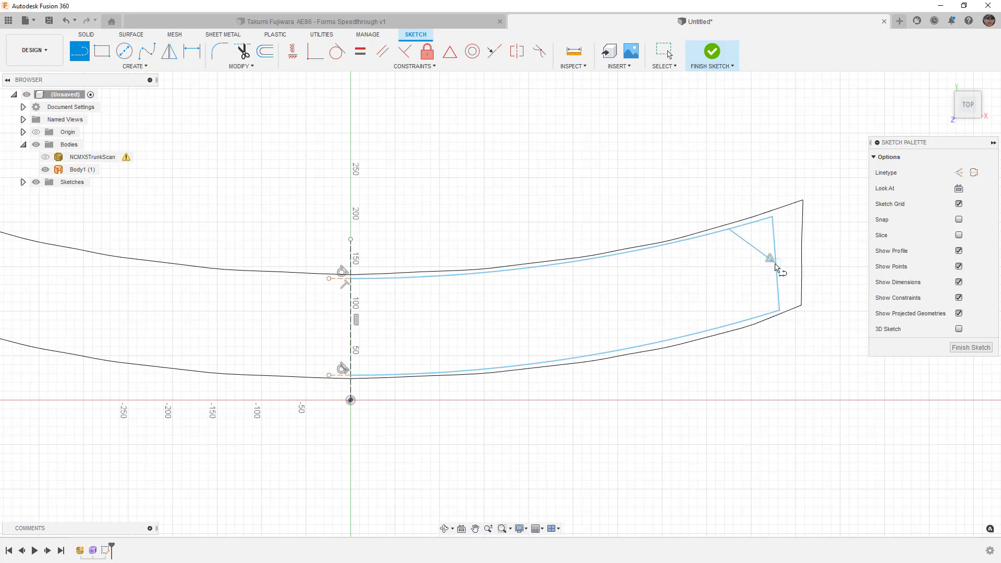
key("Escape")
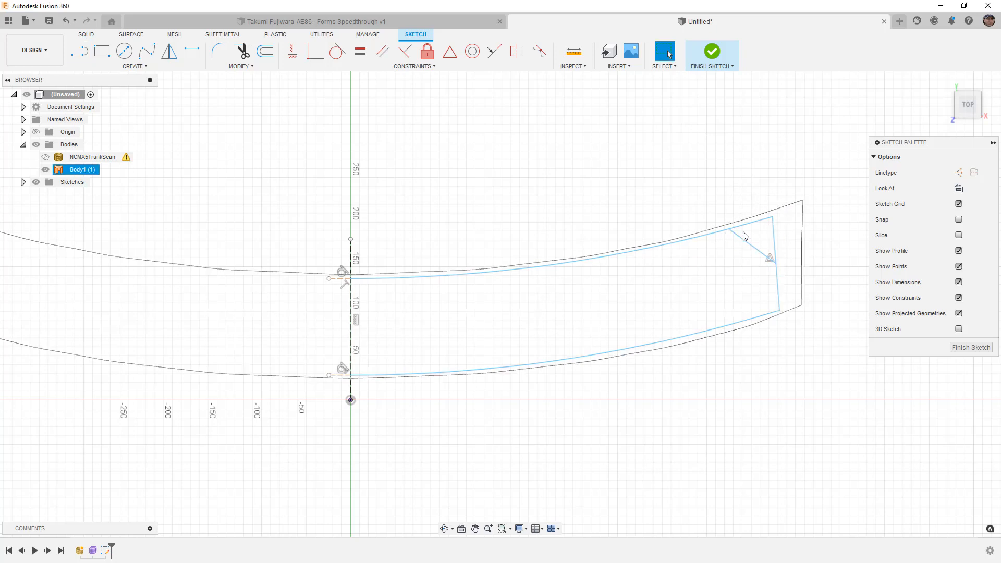
Step: Trim the upper arc and the end line beyond the diagonal to cut off the outline's upper outer corner
key("t")
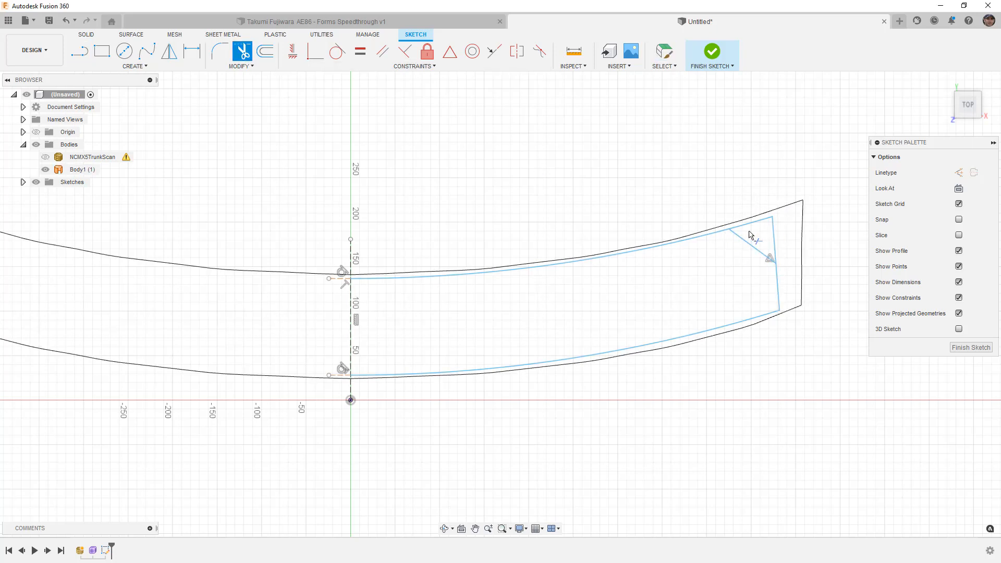
left_click(756, 221)
left_click(775, 243)
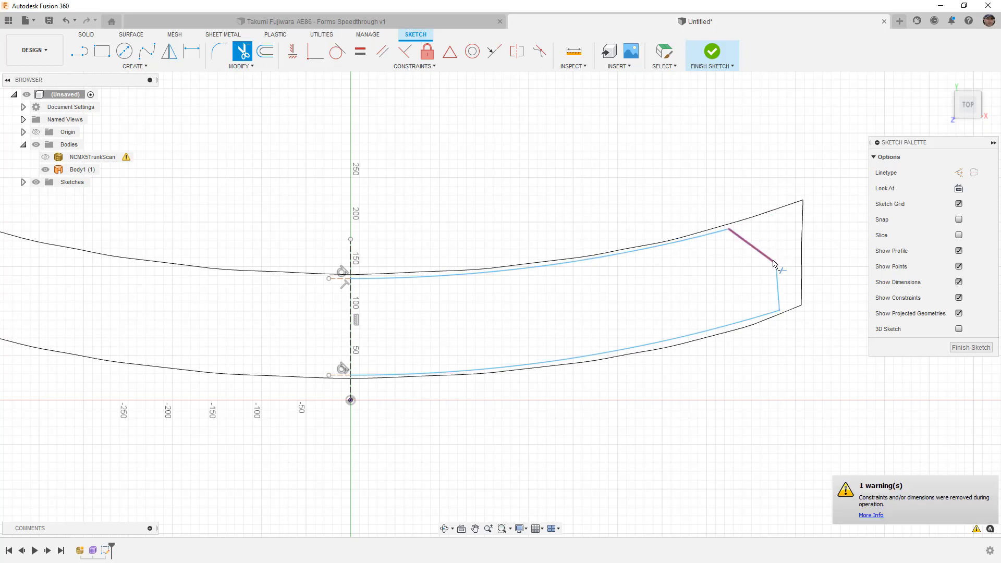
key("Escape")
Step: Try to fillet the three corners at the outline's outer end with a 25 mm radius
left_click(220, 51)
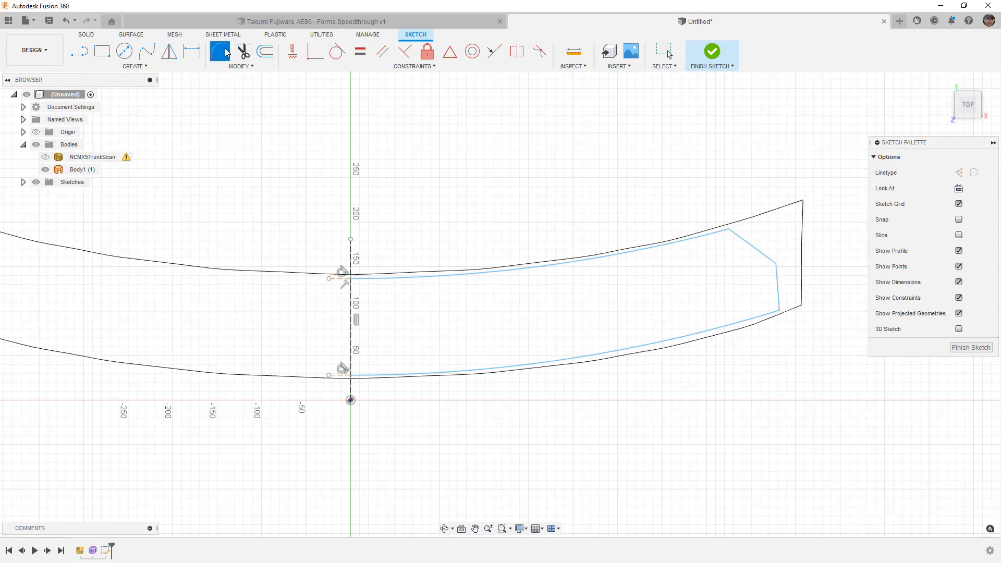
scroll(721, 230, "up", 2)
left_click(731, 228)
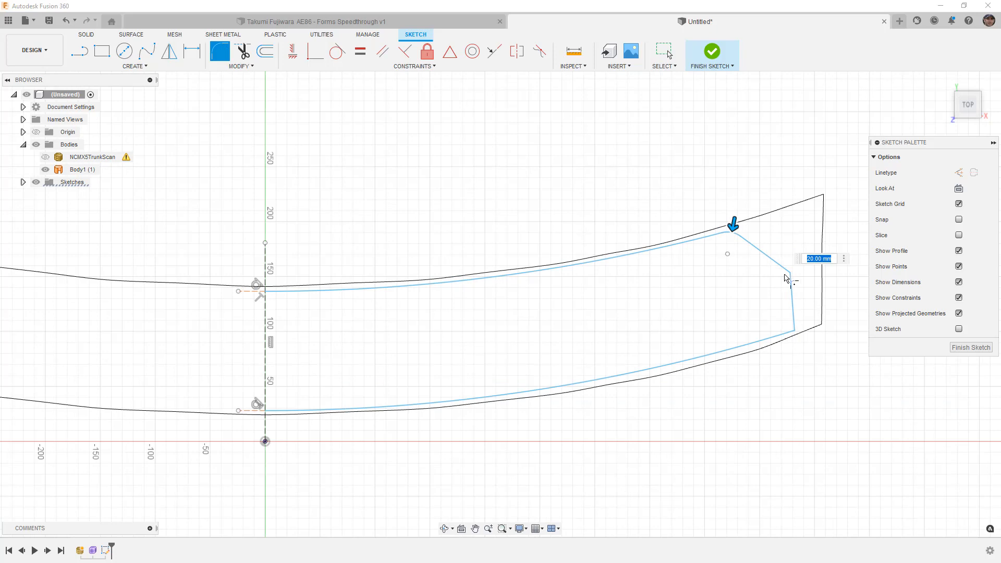
left_click(788, 274)
left_click(794, 330)
type("25")
key("Return")
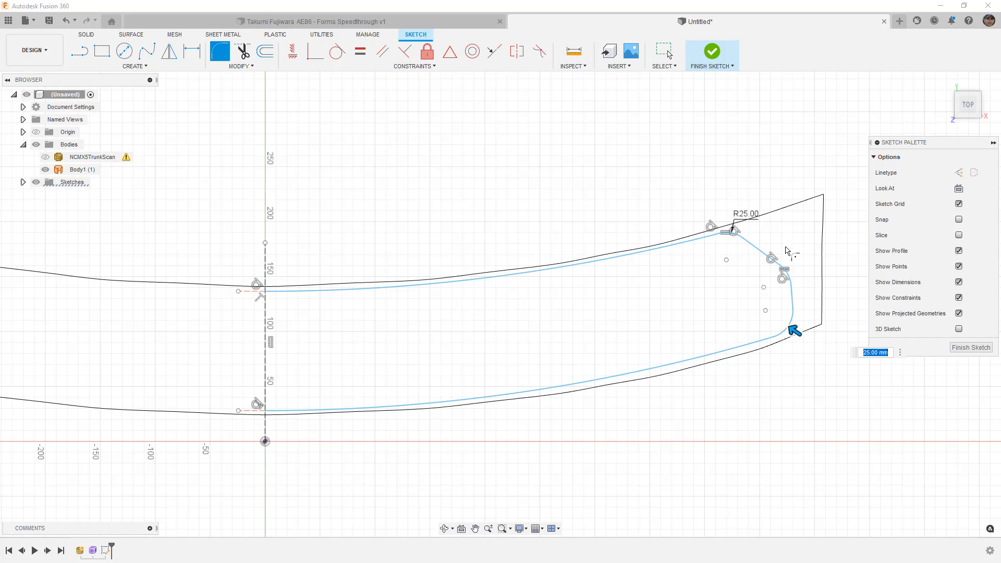
key("Escape")
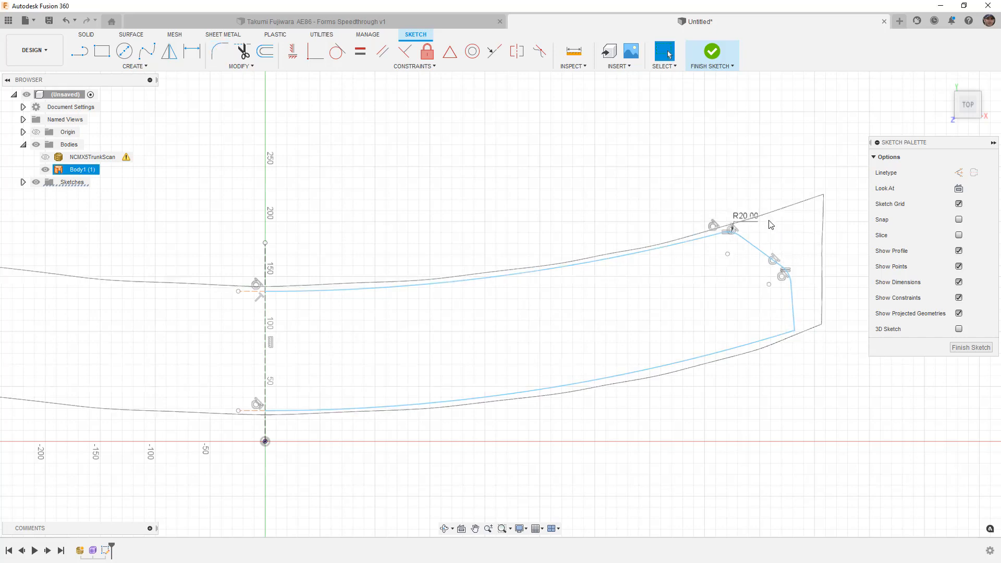
Step: Undo the corner fillets at the outline's outer end
key("ctrl+z")
key("ctrl+z")
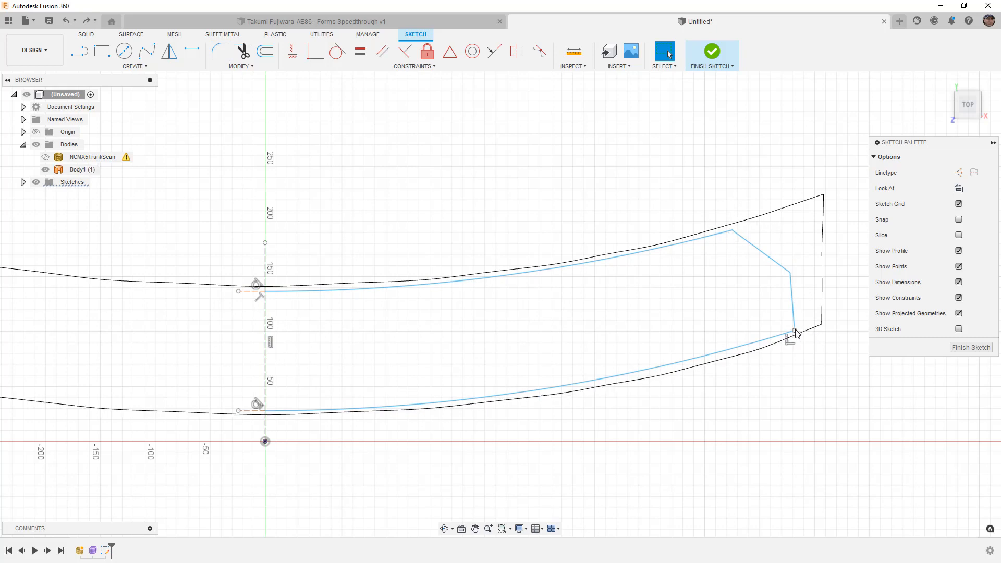
left_click(779, 339)
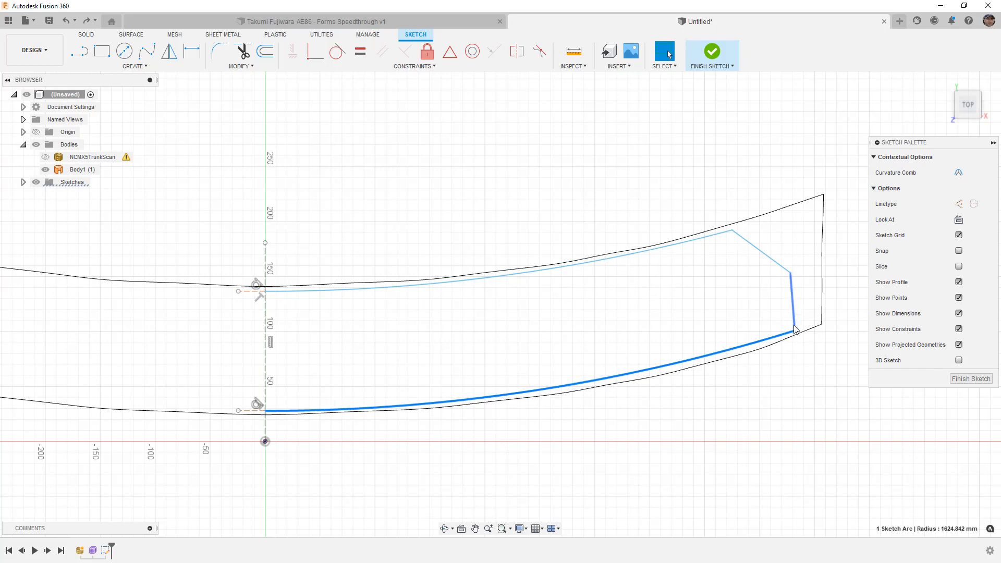
left_click(788, 382)
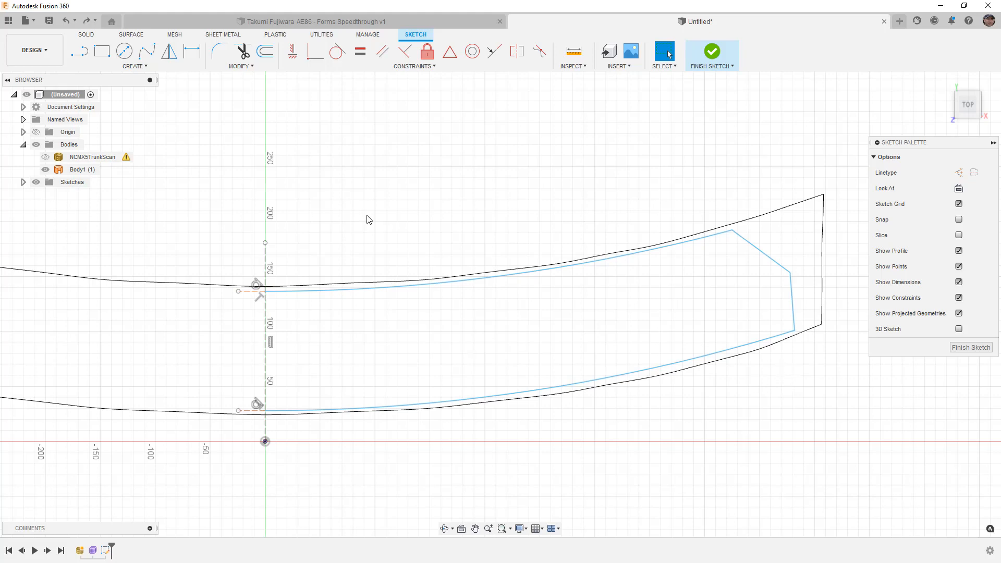
Step: Mirror the two arcs, the diagonal and the end line about the centreline to complete the outline, and finish the sketch
left_click(177, 54)
left_click(718, 235)
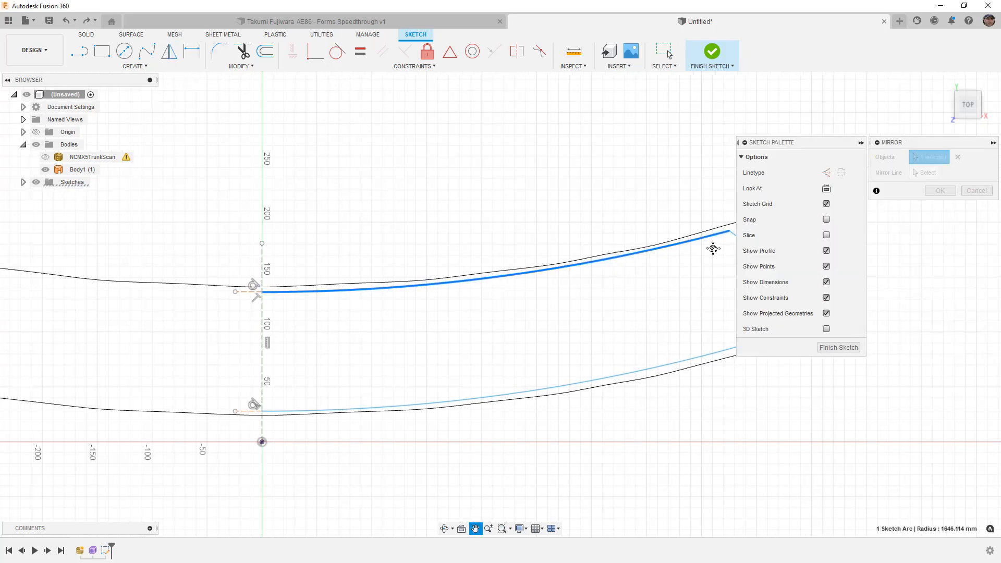
middle_click_drag(723, 251, 643, 251)
left_click(659, 256)
left_click(689, 310)
left_click(678, 342)
middle_click_drag(496, 308, 691, 260)
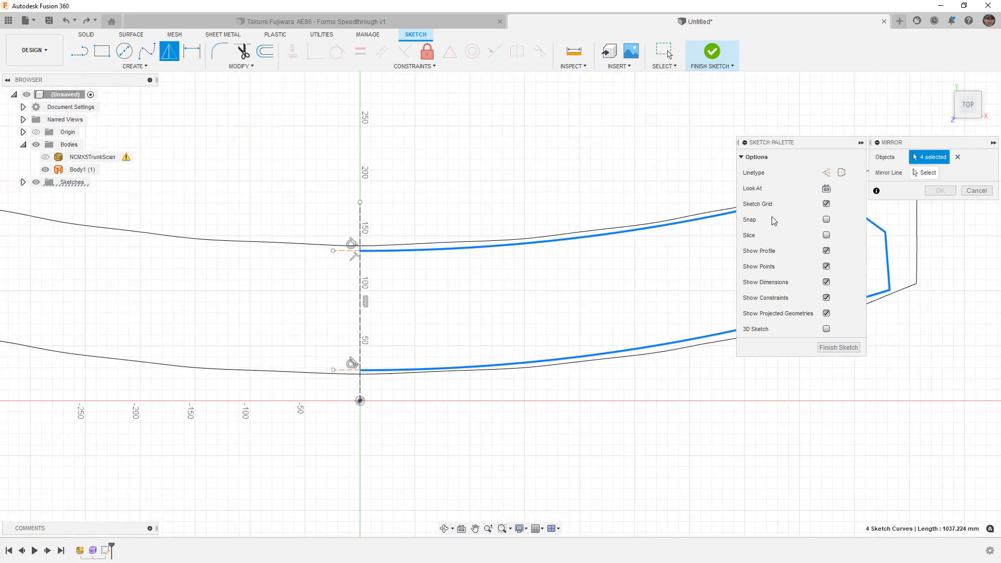
left_click(926, 173)
left_click(360, 268)
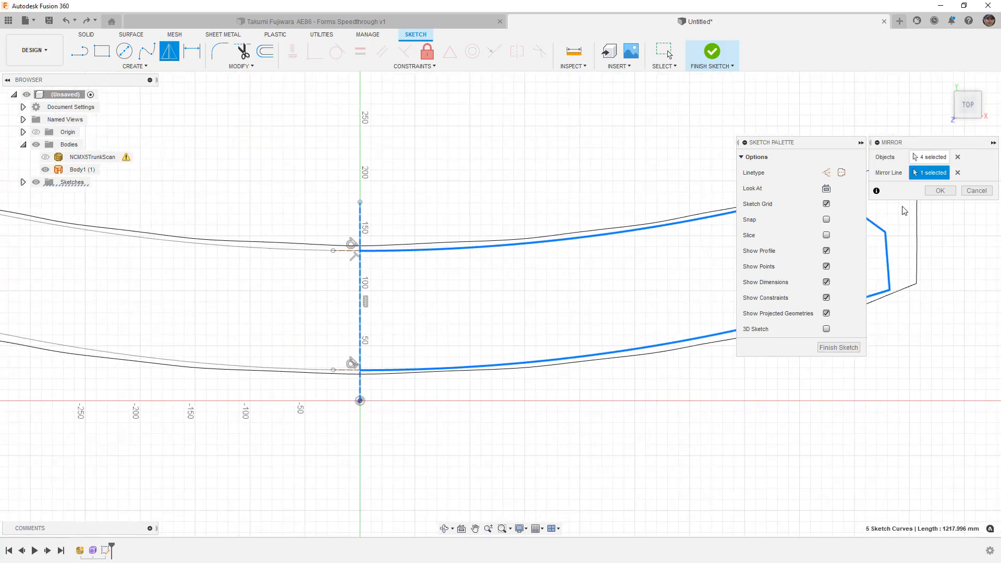
left_click(940, 190)
scroll(529, 277, "down", 3)
left_click(525, 280)
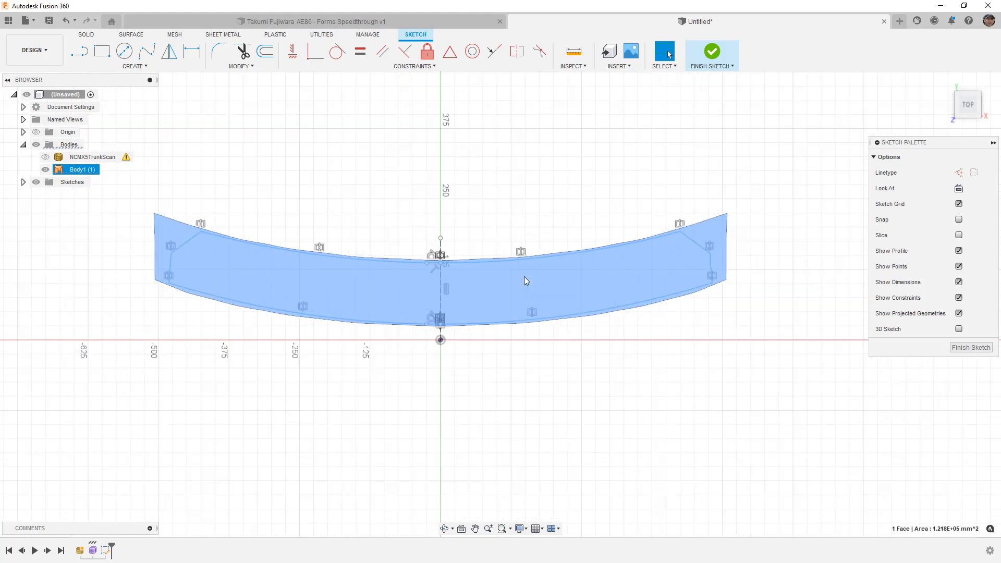
left_click(145, 208)
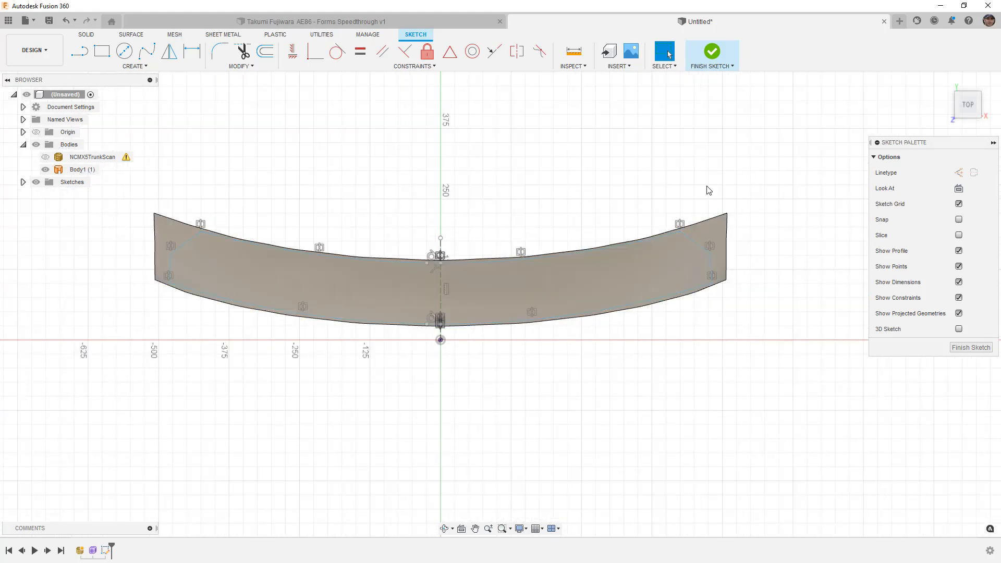
left_click(710, 62)
mouse_move(552, 418)
middle_mouse_down("shift")
mouse_move(540, 339)
mouse_move(546, 351)
middle_mouse_up("shift")
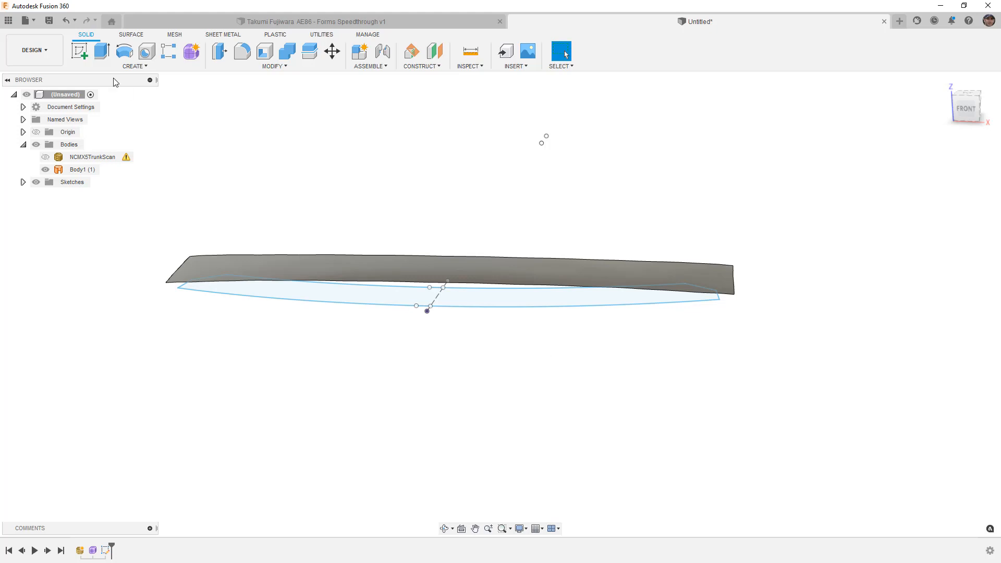
left_click(102, 51)
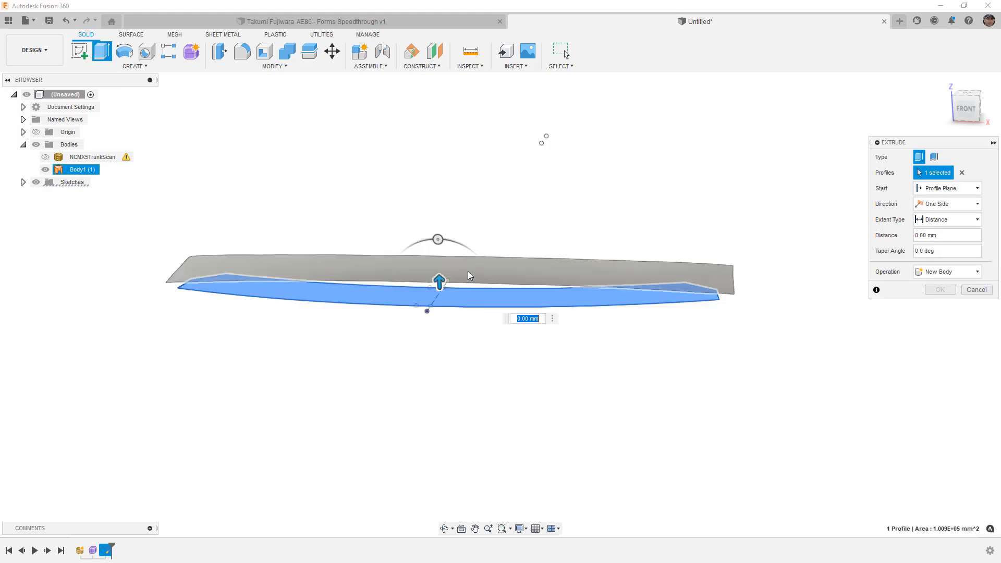
left_click(946, 188)
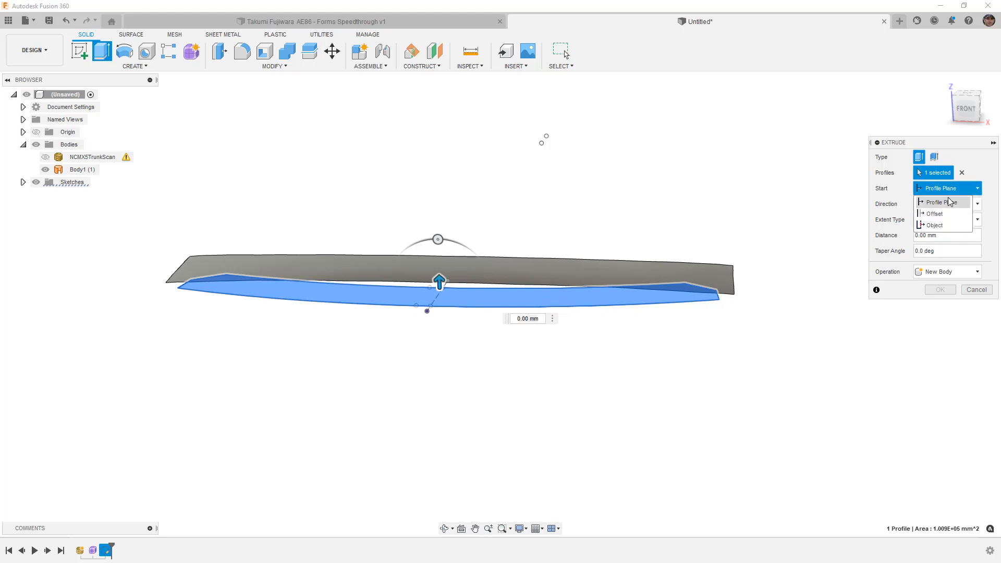
left_click(939, 227)
left_click(603, 279)
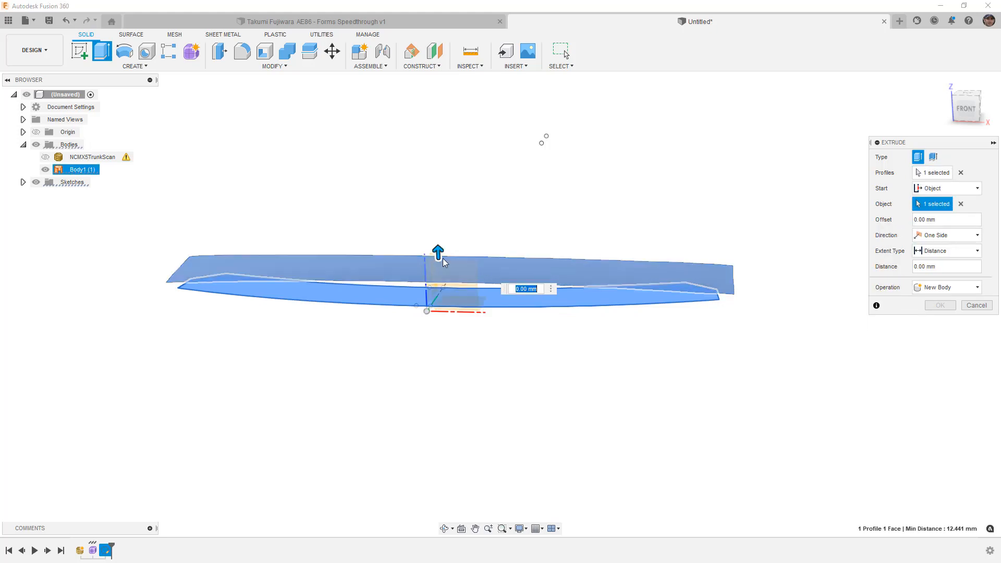
left_click_drag(438, 242, 438, 232)
mouse_move(719, 301)
middle_mouse_down("shift")
mouse_move(639, 292)
mouse_move(704, 289)
mouse_move(705, 301)
middle_mouse_up("shift")
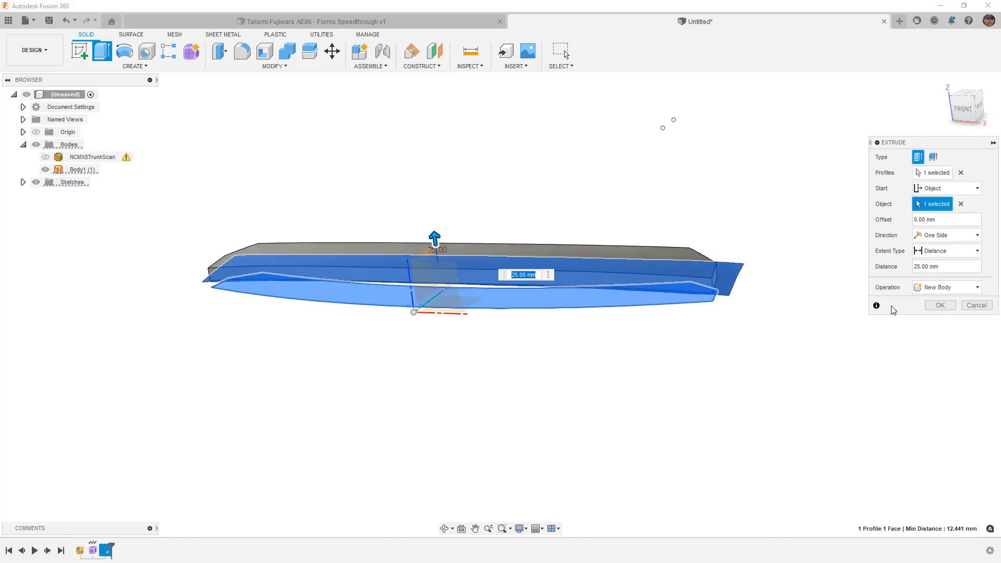
left_click(969, 305)
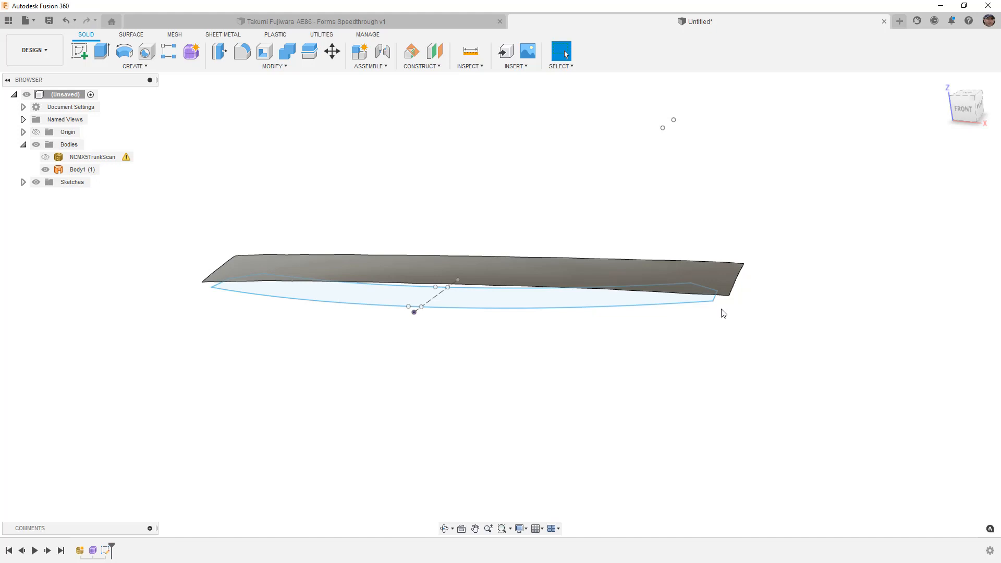
Step: Trim the surface body with the whole sketched outline, removing the surface areas outside it
left_click(131, 35)
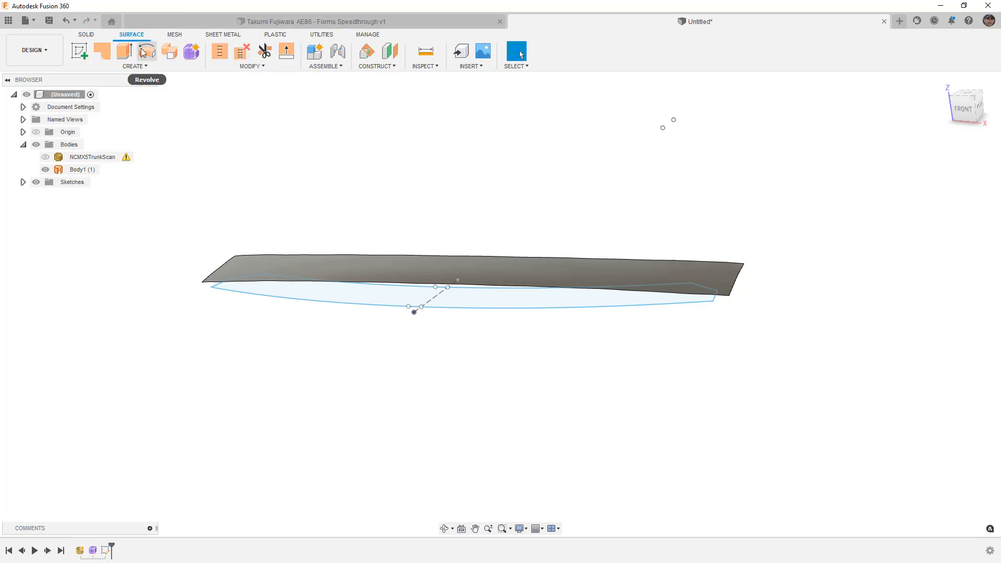
left_click(265, 51)
left_click(570, 310)
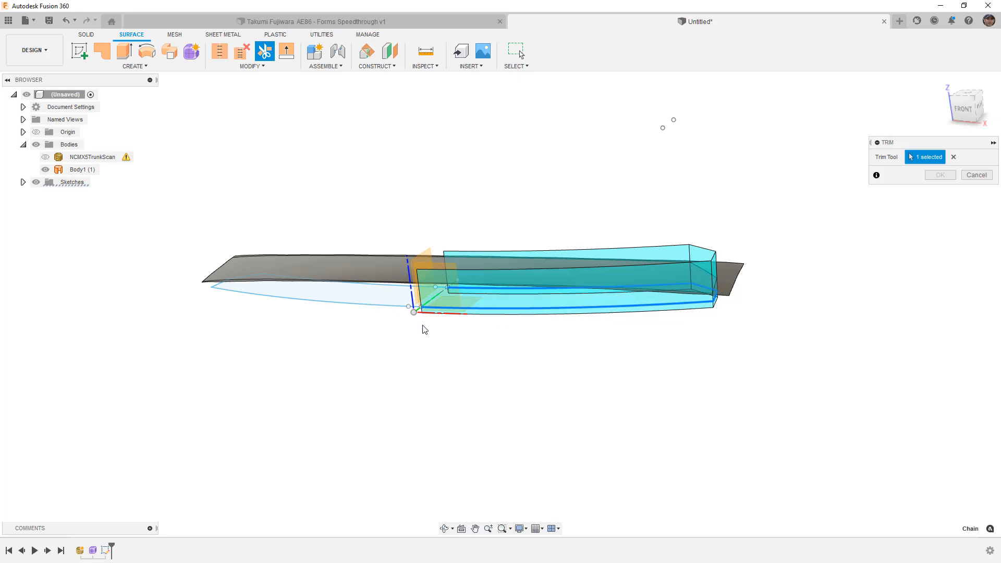
left_click(374, 309)
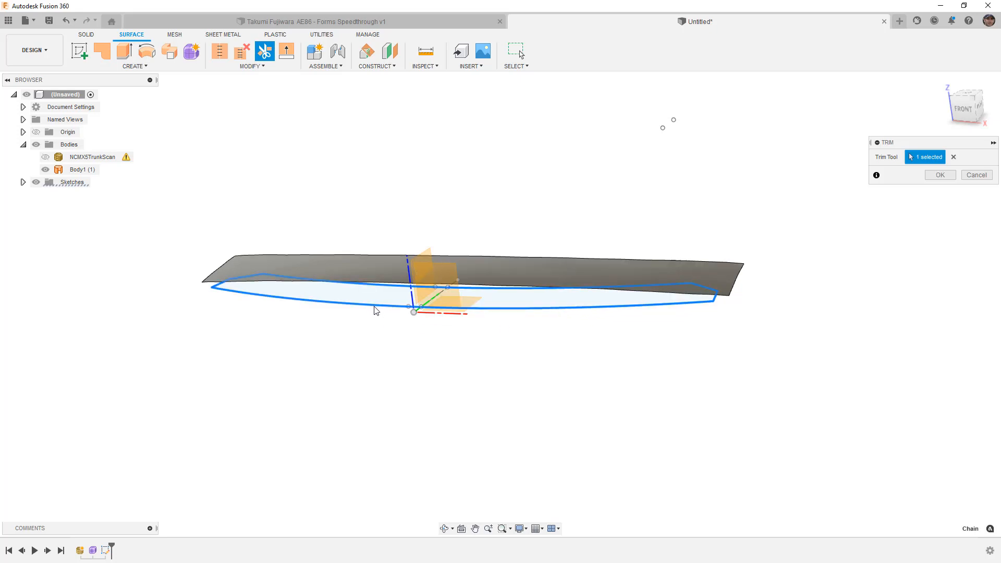
mouse_move(781, 296)
middle_mouse_down("shift")
mouse_move(771, 261)
mouse_move(766, 292)
middle_mouse_up("shift")
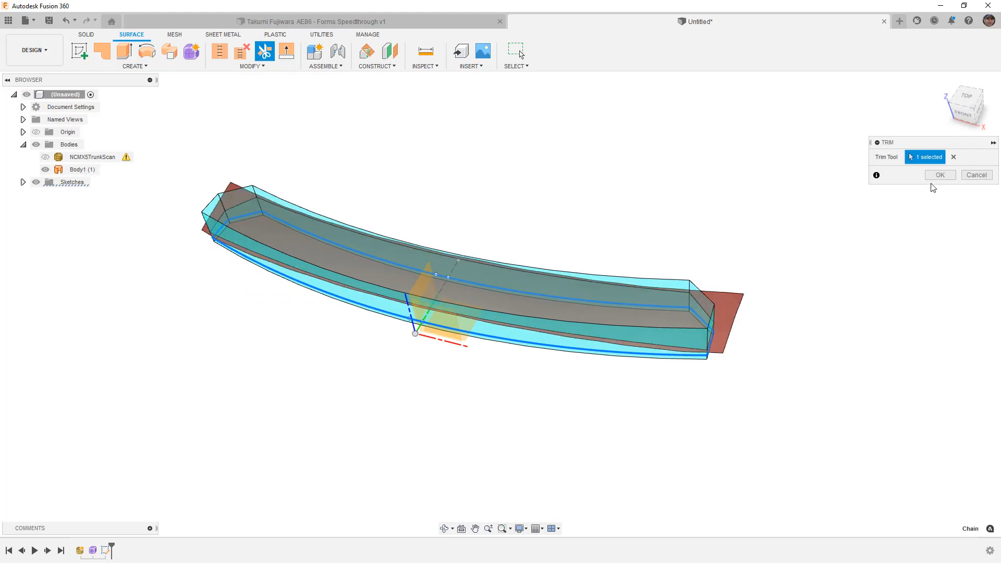
left_click(937, 176)
Step: Hide Sketch1 and briefly show the NCMX5TrunkScan body to check how the trimmed surface sits on the trunk
left_click(23, 182)
left_click(45, 194)
mouse_move(245, 320)
middle_mouse_down("shift")
mouse_move(254, 344)
mouse_move(271, 315)
middle_mouse_up("shift")
left_click(45, 157)
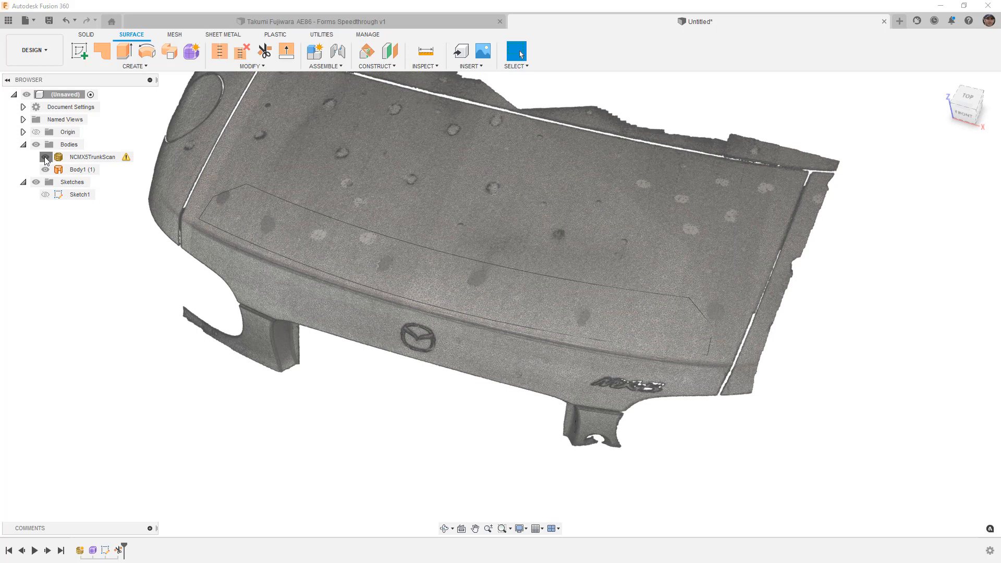
left_click(45, 156)
middle_click_drag(353, 346, 399, 347, "shift")
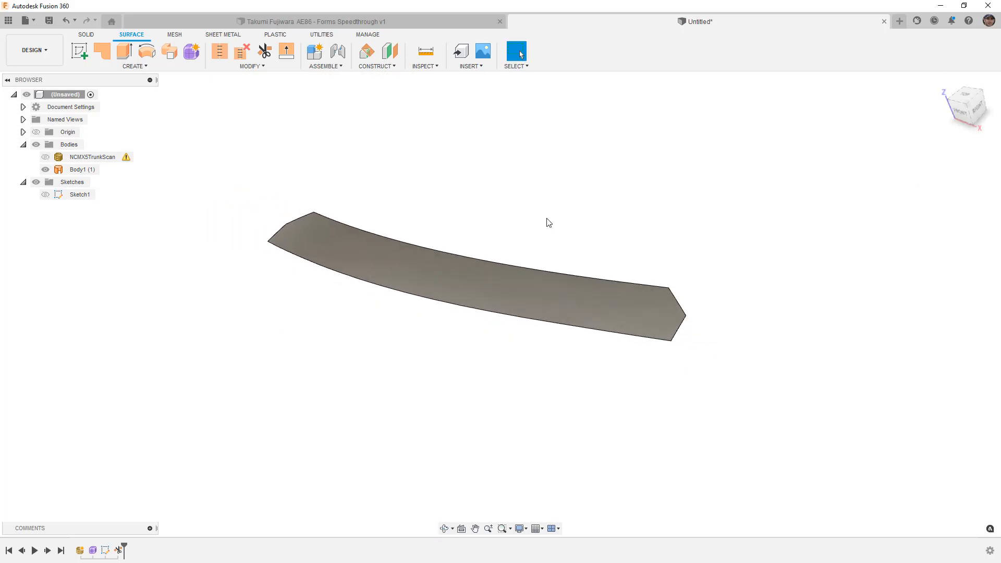
Step: Trim the surface at the YZ origin plane, removing the half on the negative X side
key("t")
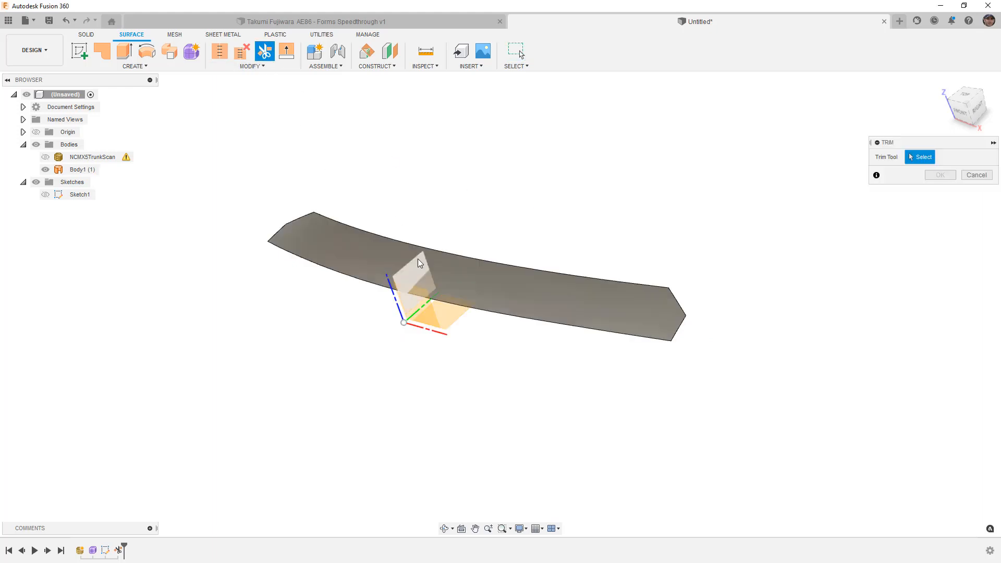
left_click(367, 247)
left_click(365, 248)
left_click(939, 174)
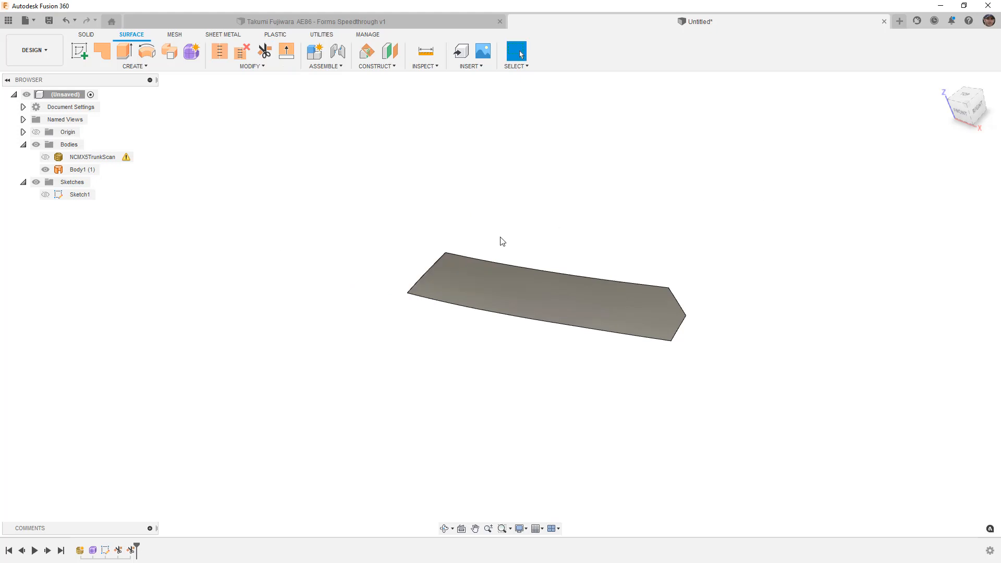
Step: Start a sketch on the YZ plane and try to bring in the surface's centre edge with Intersect
left_click(79, 51)
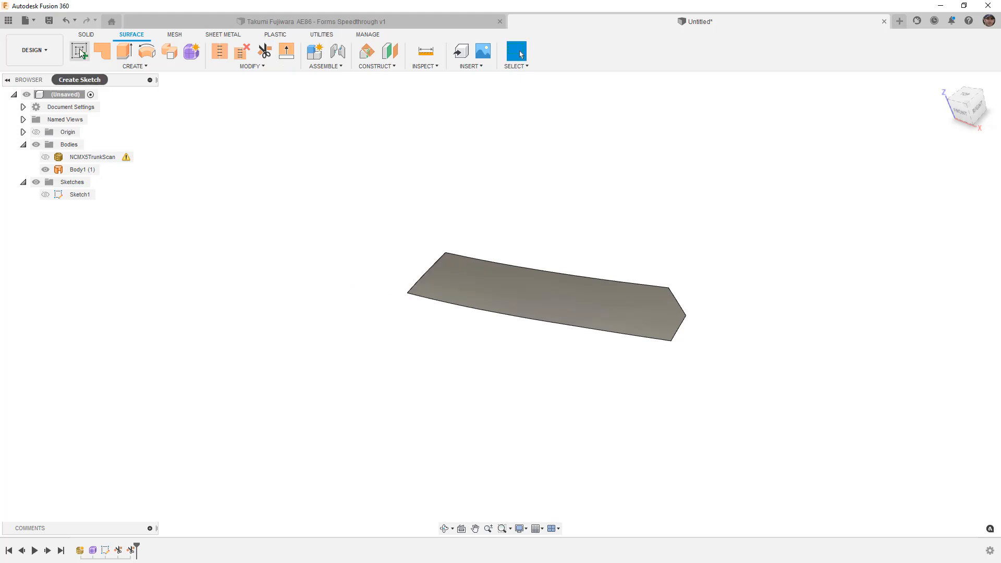
left_click(408, 273)
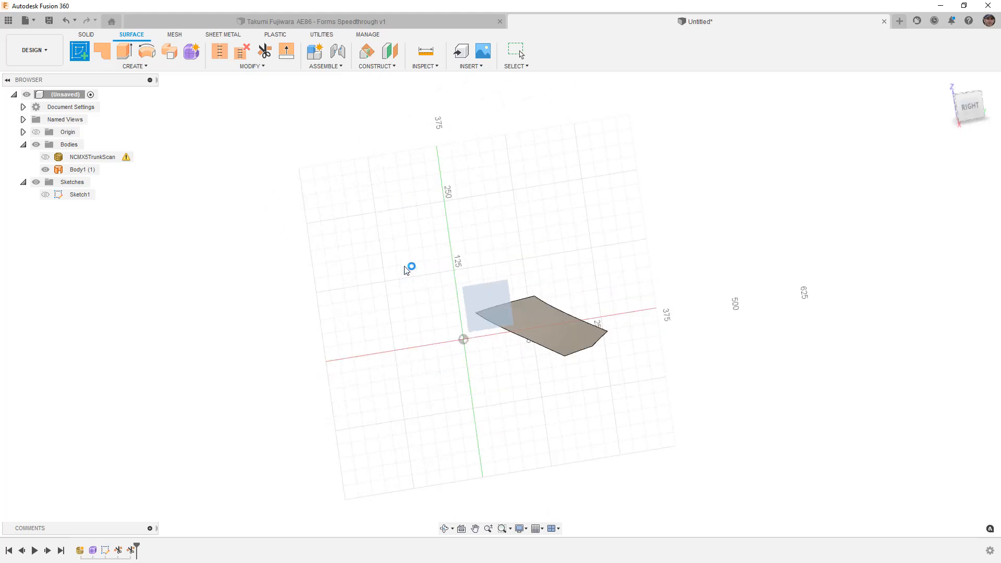
left_click(142, 66)
mouse_move(141, 243)
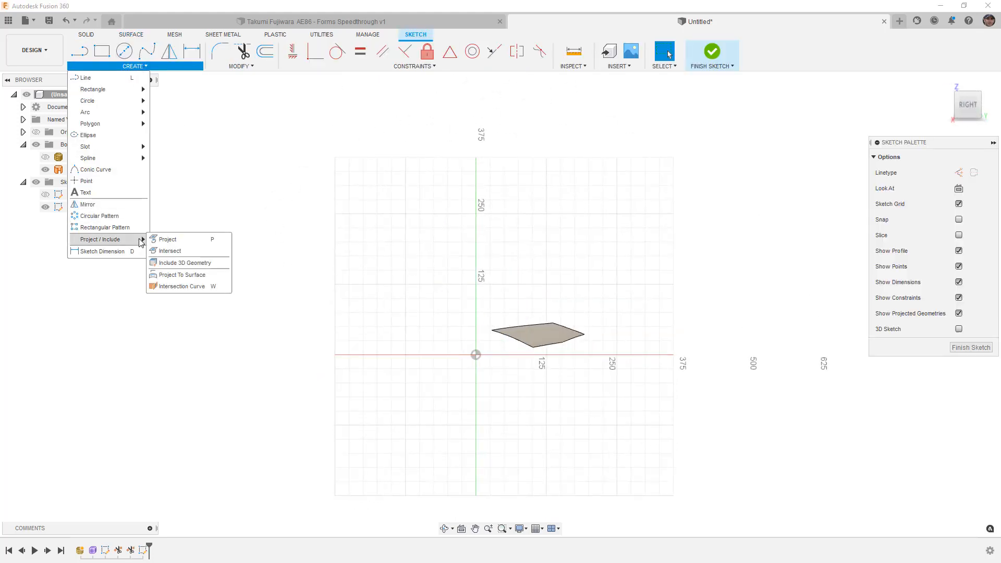
left_click(175, 251)
scroll(518, 327, "up", 3)
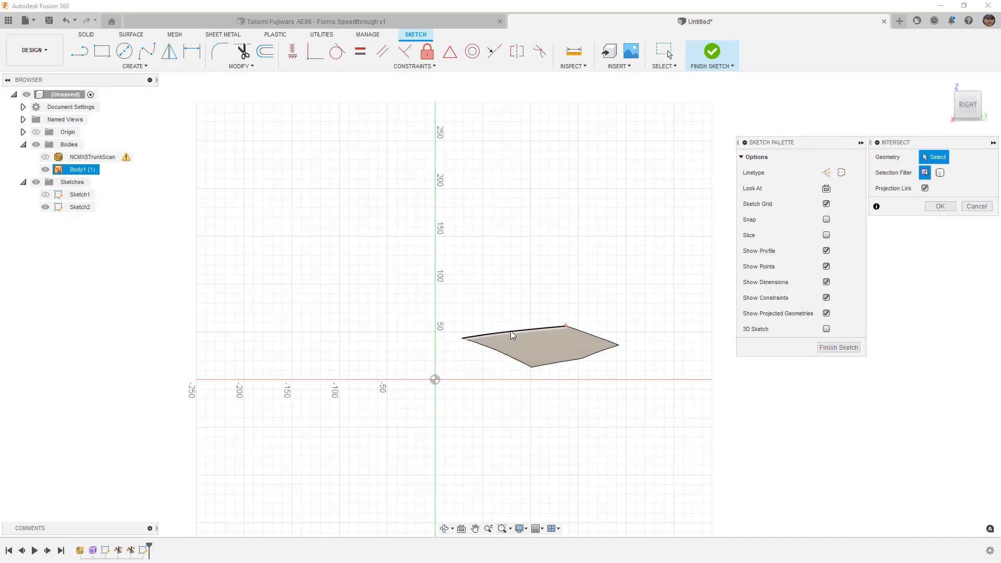
left_click(480, 338)
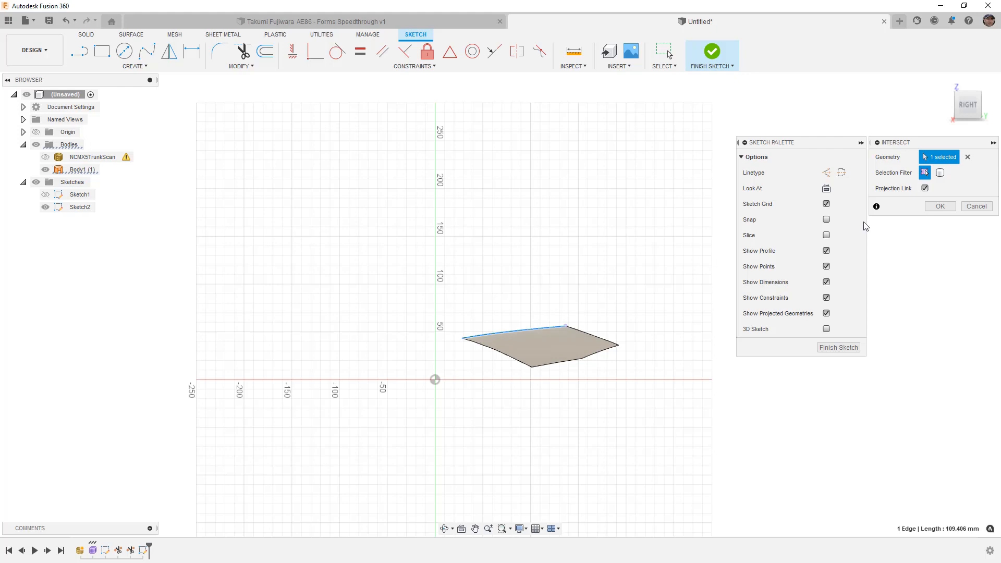
left_click(940, 206)
scroll(469, 348, "up", 2)
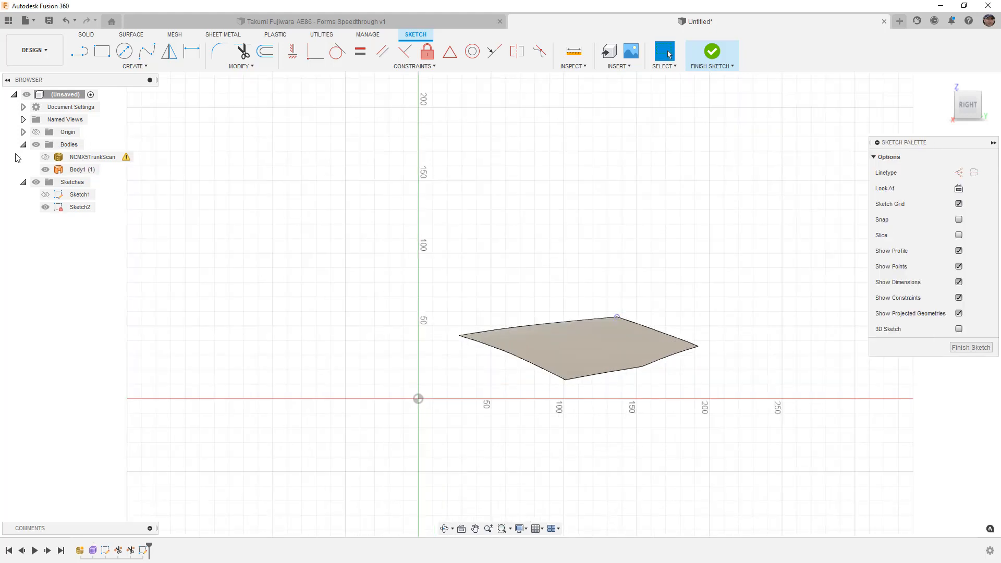
Step: Temporarily hide the surface body to examine what the intersection left in the sketch
left_click(46, 169)
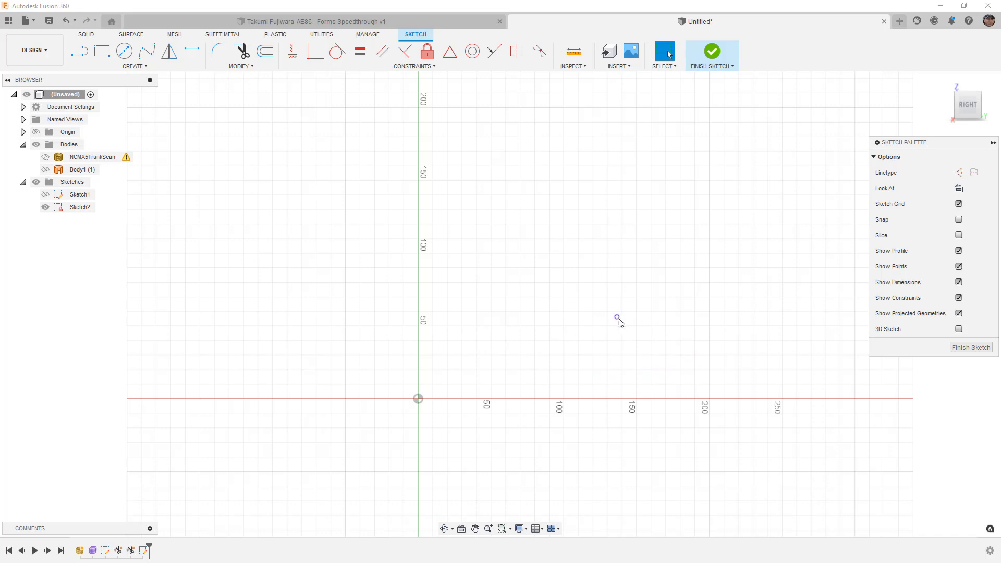
scroll(563, 292, "down", 4)
mouse_move(554, 288)
middle_mouse_down("shift")
mouse_move(537, 272)
mouse_move(545, 300)
middle_mouse_up("shift")
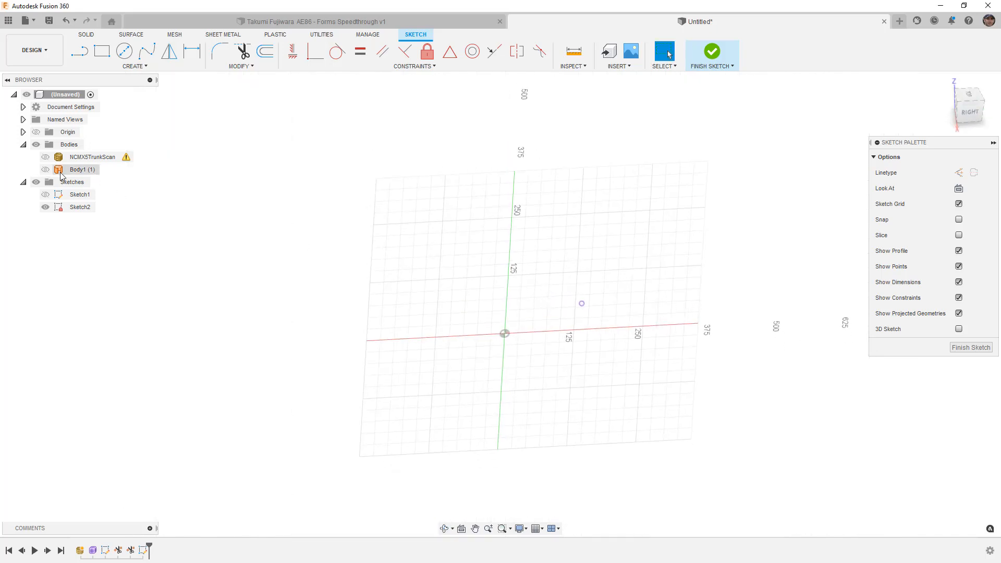
left_click(46, 170)
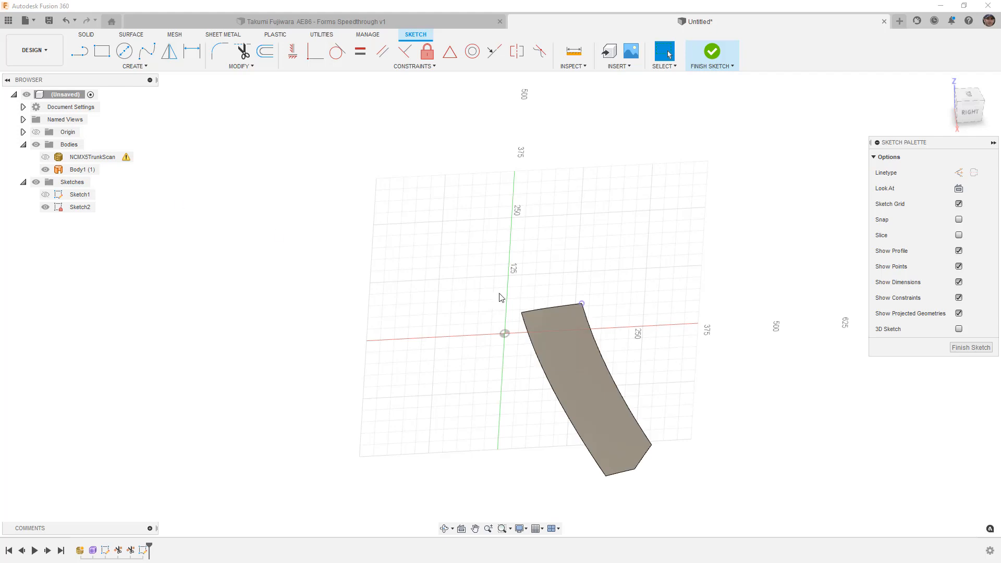
Step: Project the surface's centre edge and its front corner point into the sketch
left_click(134, 66)
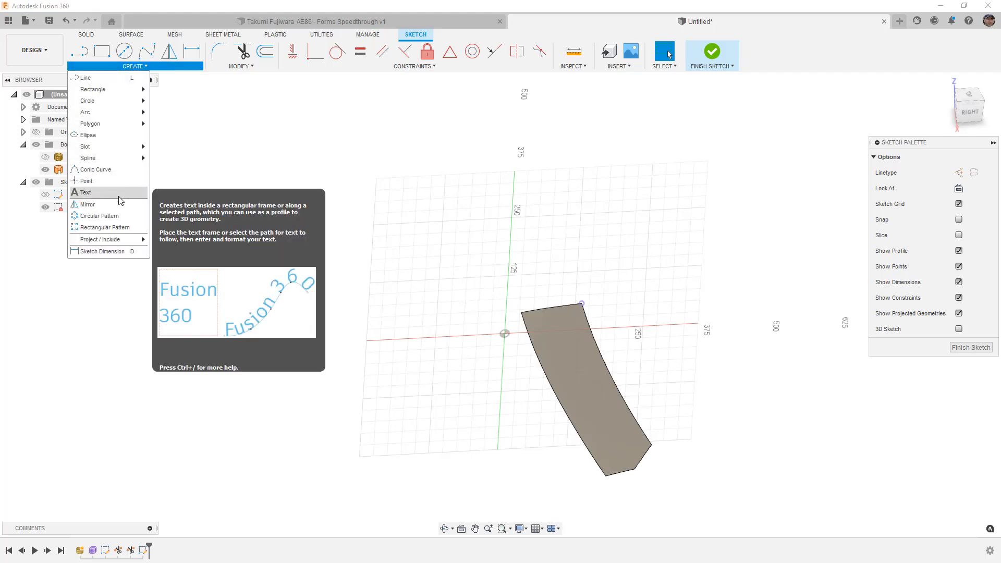
mouse_move(121, 241)
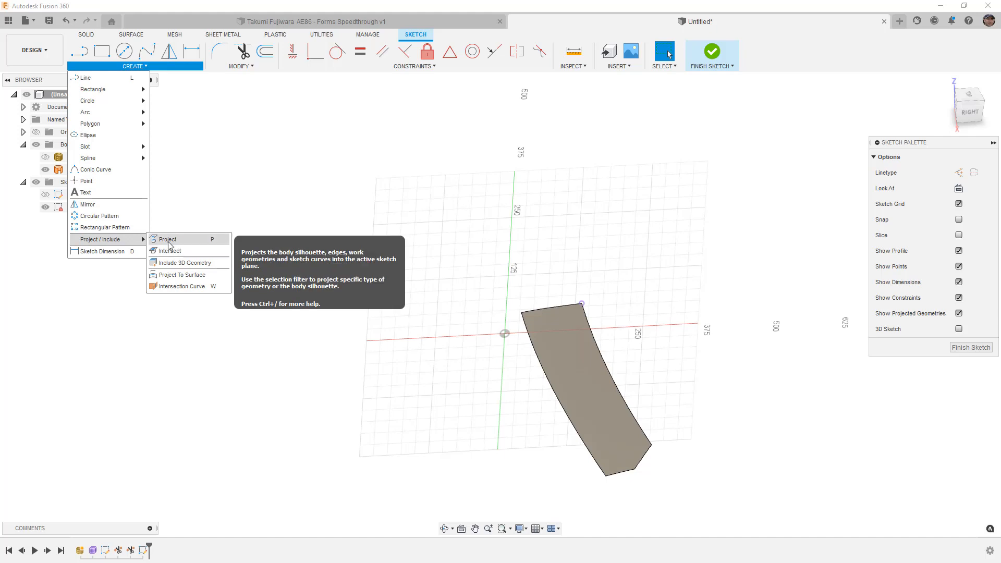
left_click(169, 244)
scroll(478, 317, "up", 3)
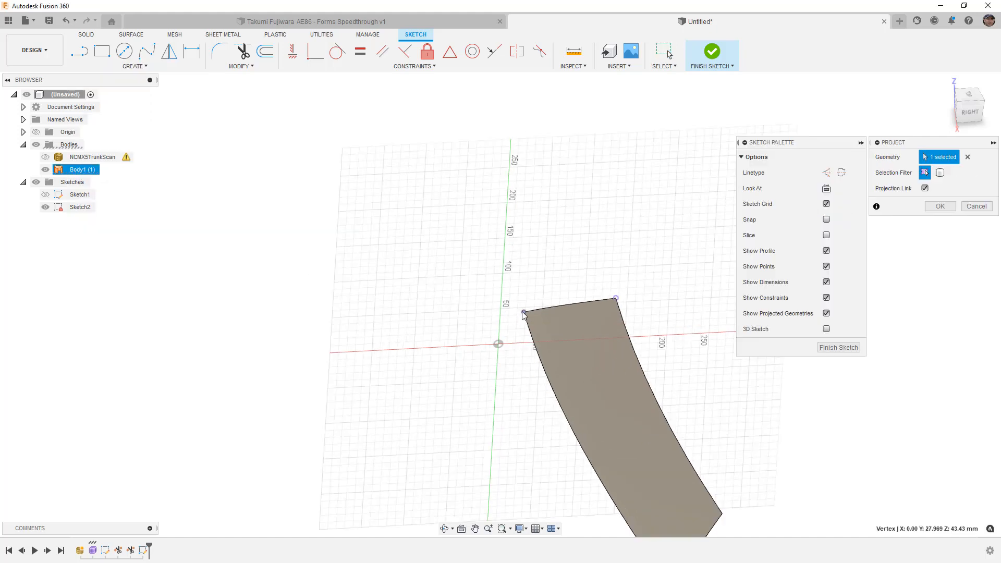
left_click(542, 310)
left_click(940, 207)
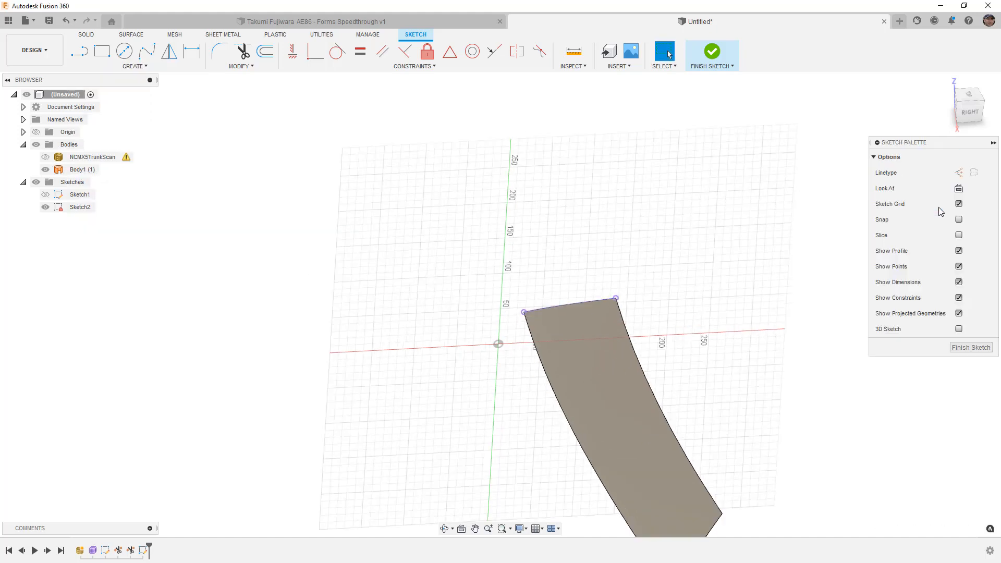
Step: Sketch a straight line from the projected front corner point, rising forward at about 35° from vertical
left_click(969, 110)
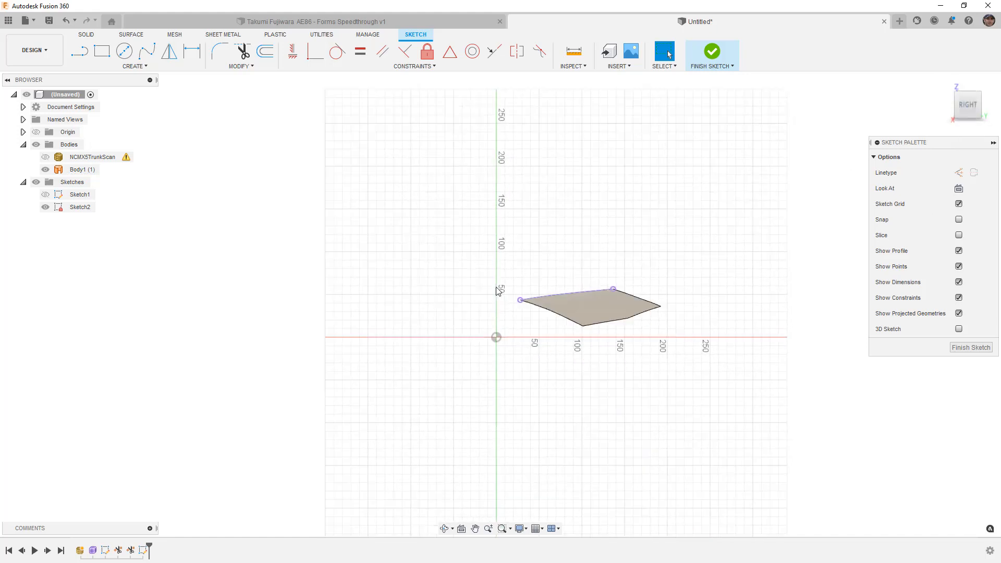
scroll(521, 292, "up", 5)
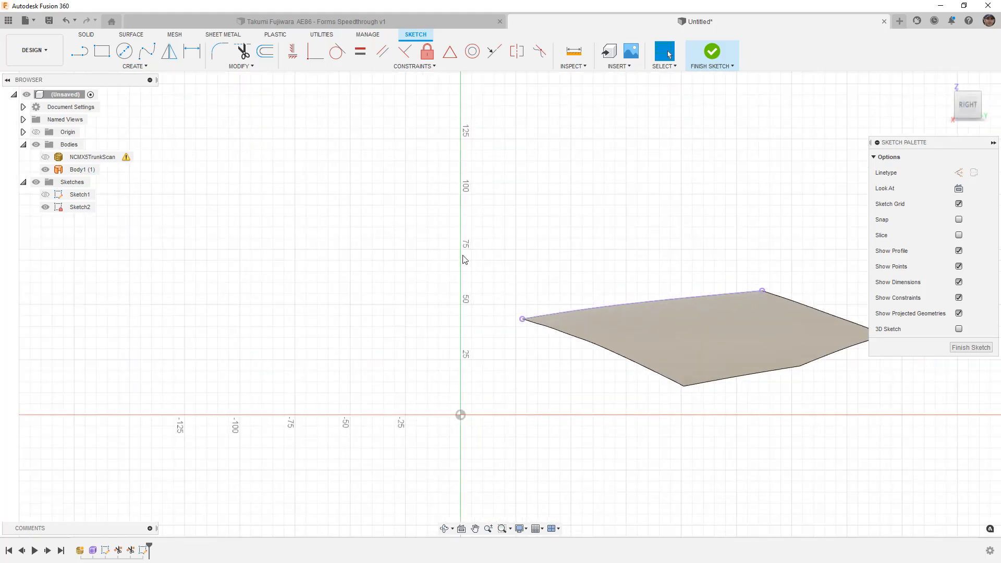
left_click(80, 51)
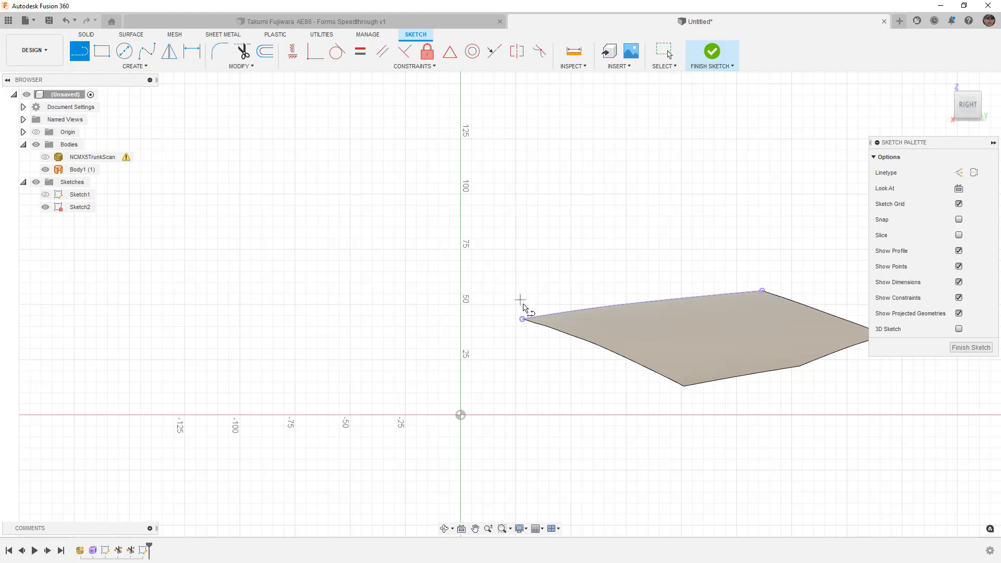
left_click(523, 319)
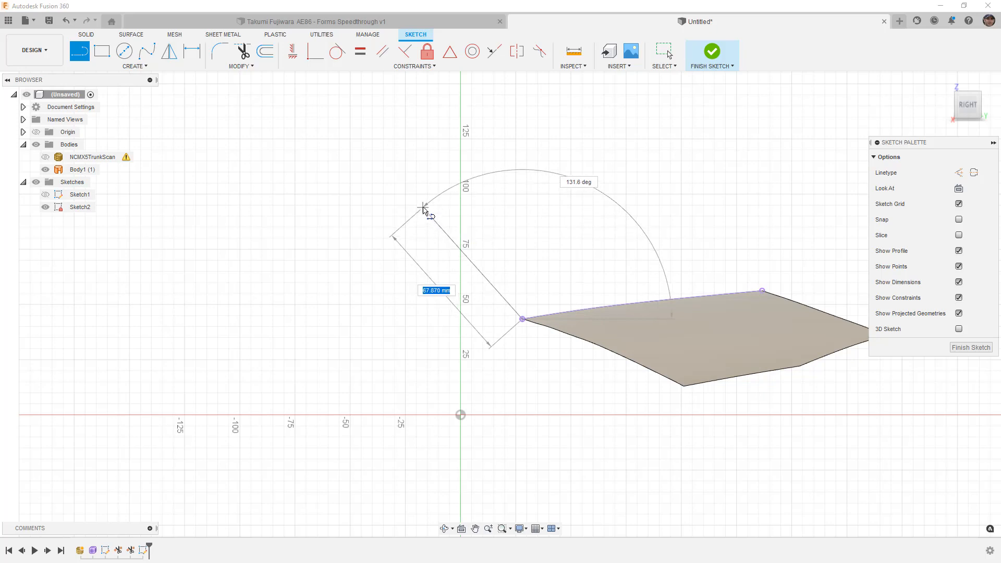
left_click(441, 202)
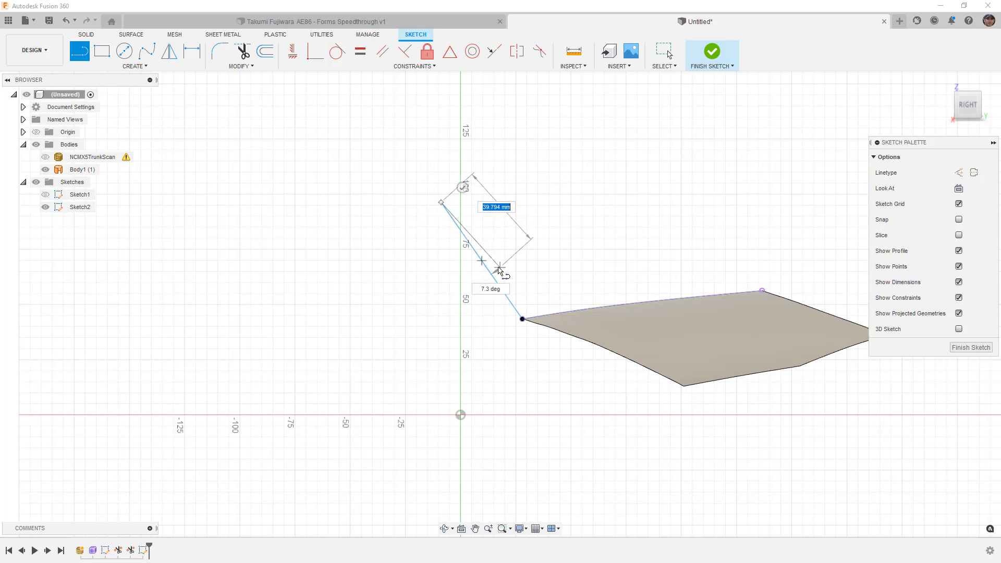
key("Escape")
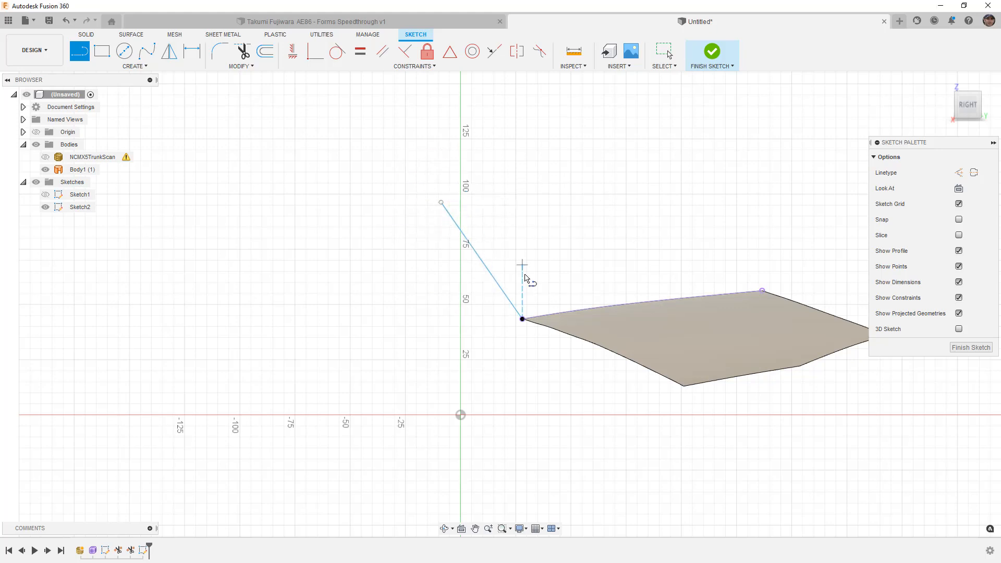
Step: Draw a vertical line about 18 mm long down from the front corner point and convert it to construction
left_click(523, 319)
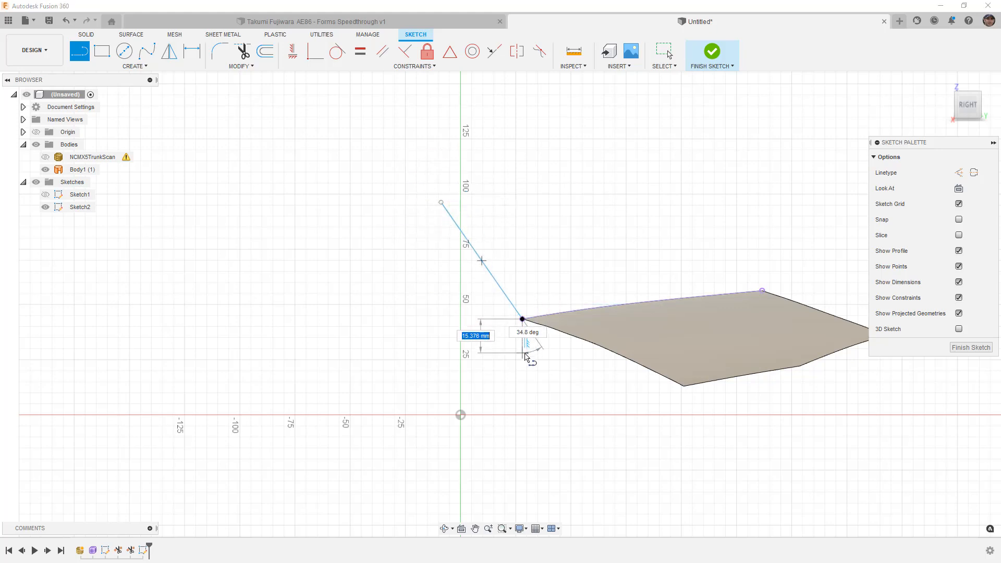
left_click(523, 359)
key("Escape")
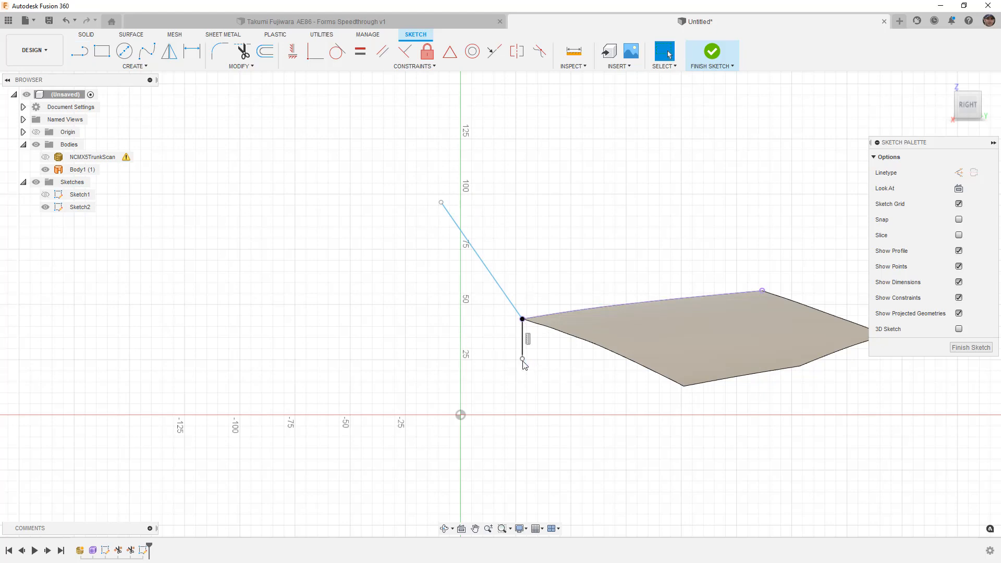
left_click(523, 345)
key("x")
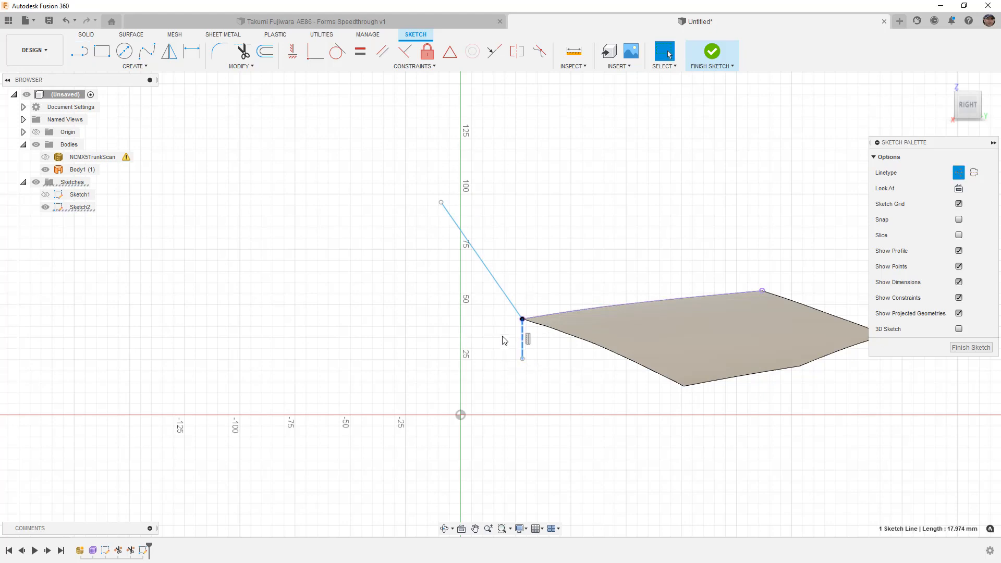
Step: Dimension the sloped line at 35° from the vertical construction line and finish the sketch
key("d")
left_click(522, 331)
left_click(515, 311)
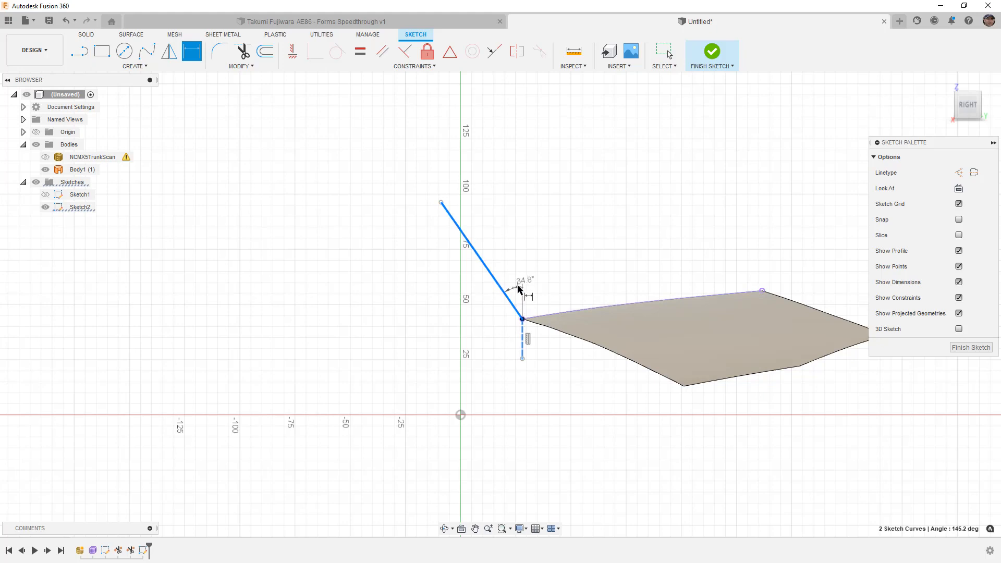
left_click(514, 283)
type("35")
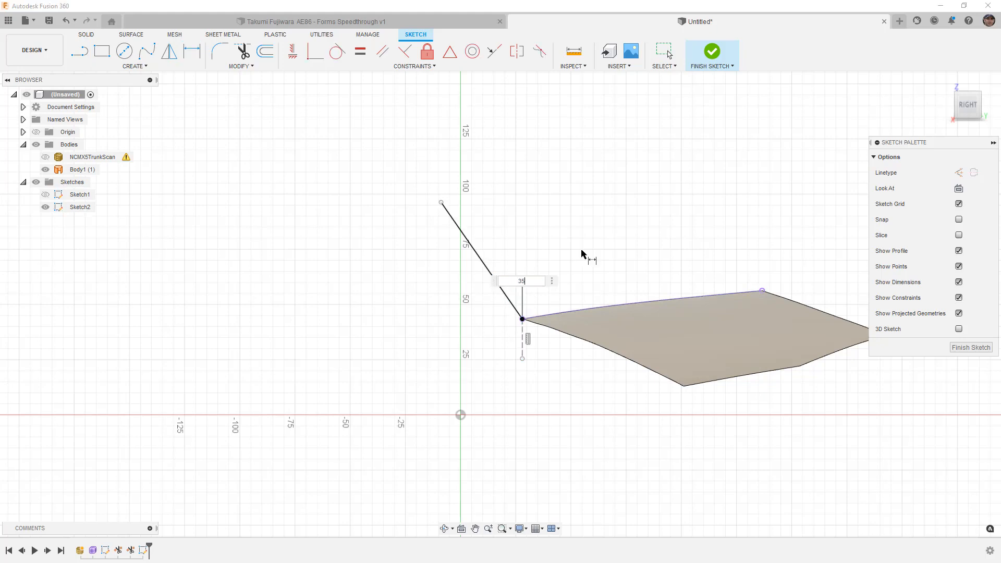
key("Return")
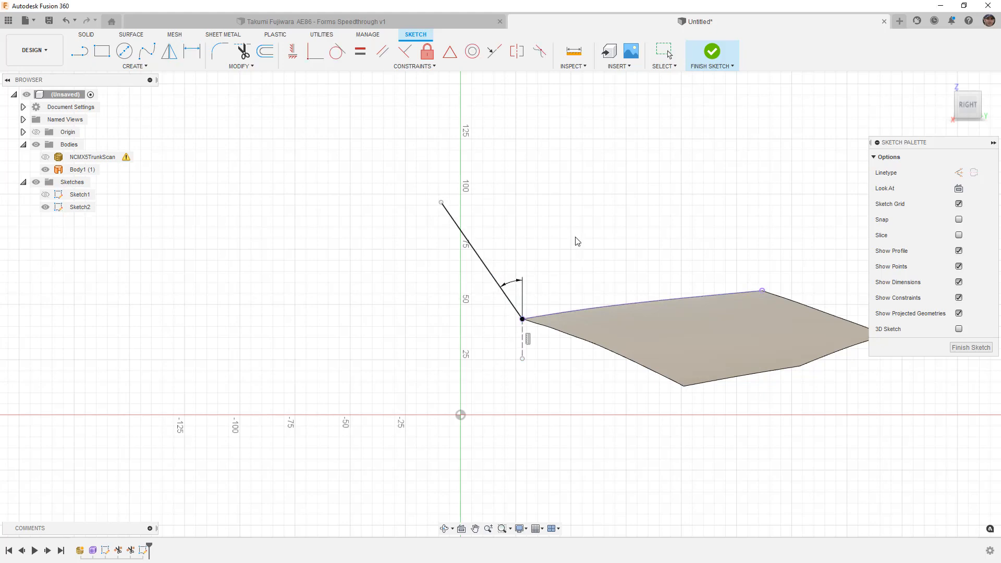
left_click(711, 53)
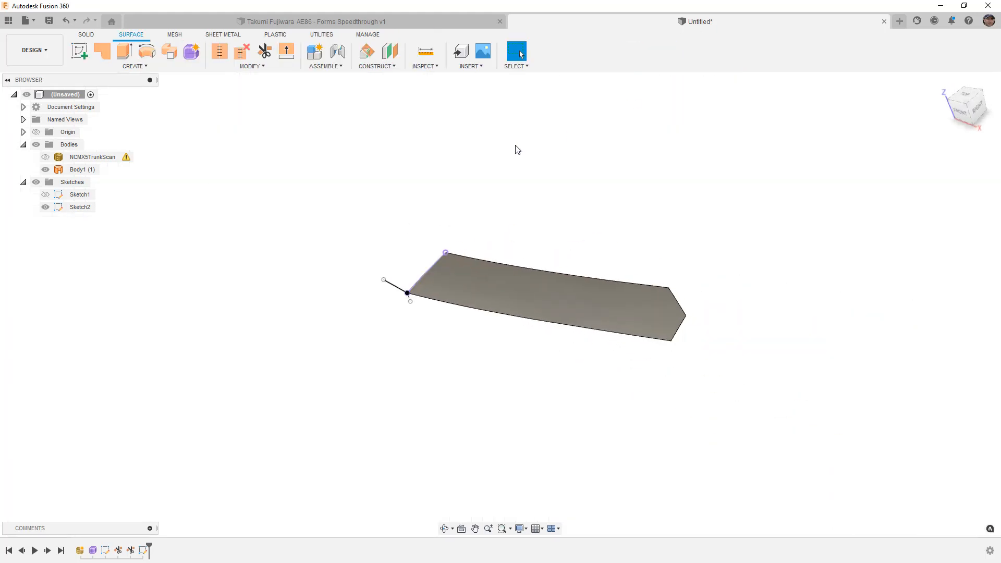
Step: Start a surface Sweep with the sloped sketch line as profile and try the surface's whole boundary chain as path
left_click(171, 58)
left_click(395, 290)
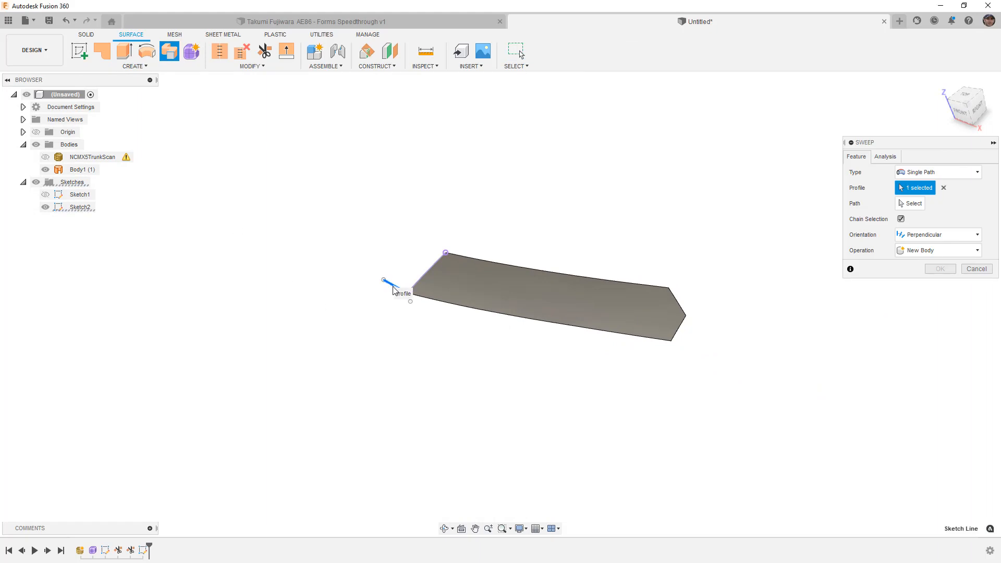
left_click(910, 203)
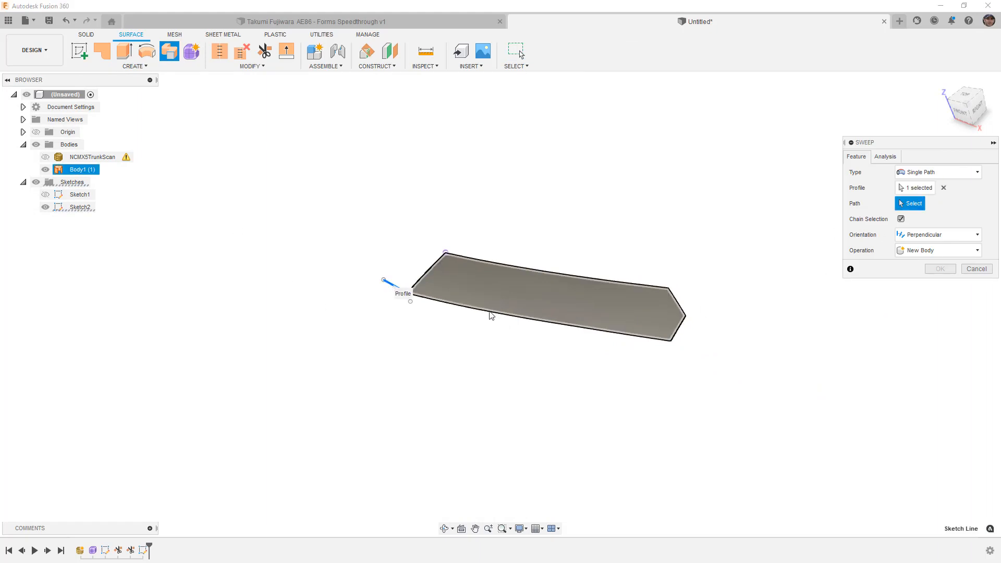
left_click(490, 313)
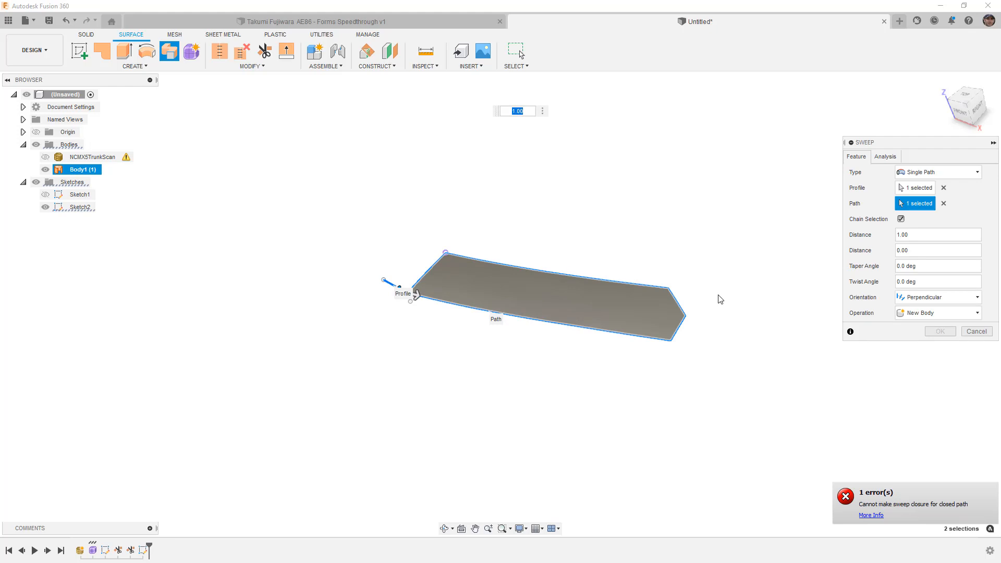
Step: Replace the sweep path with only the surface's front edge, chain selection off, and create the sweep as a new body
left_click(943, 204)
left_click(901, 219)
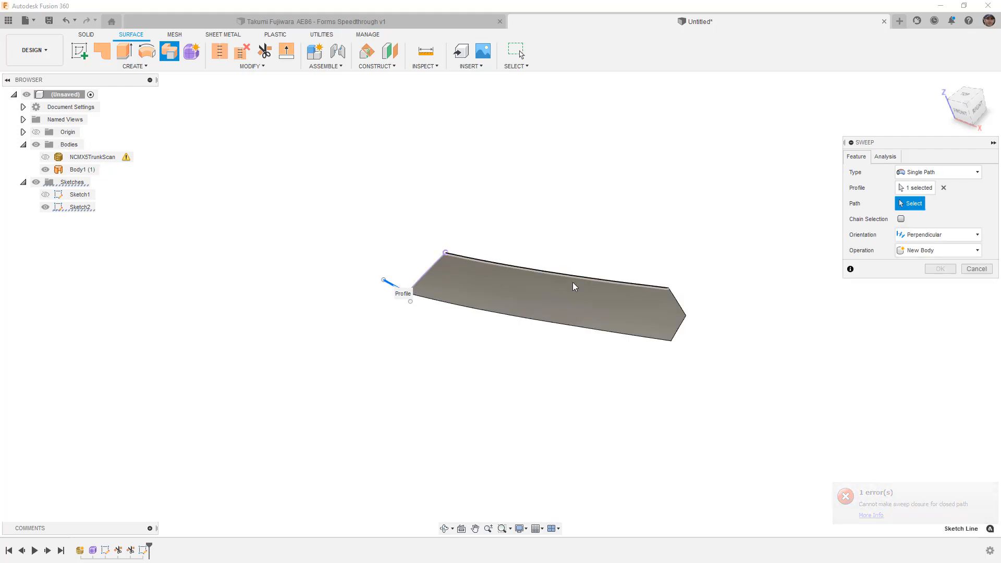
left_click(508, 317)
middle_click_drag(537, 362, 454, 360, "shift")
left_click(963, 296)
left_click(962, 296)
left_click(940, 315)
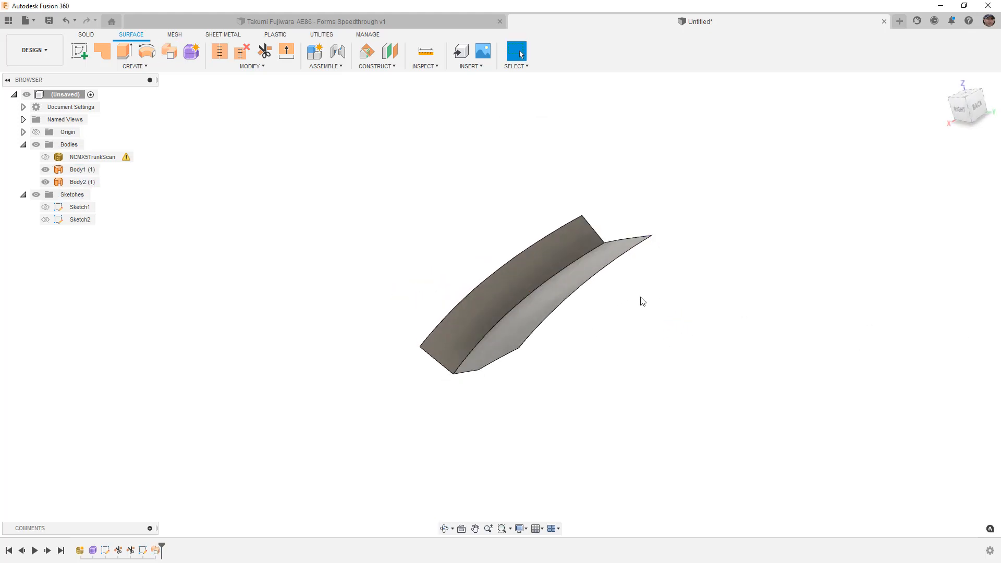
Step: Stitch the swept spoiler surface and the trunk footprint surface into one new body
middle_click_drag(636, 294, 667, 278, "shift")
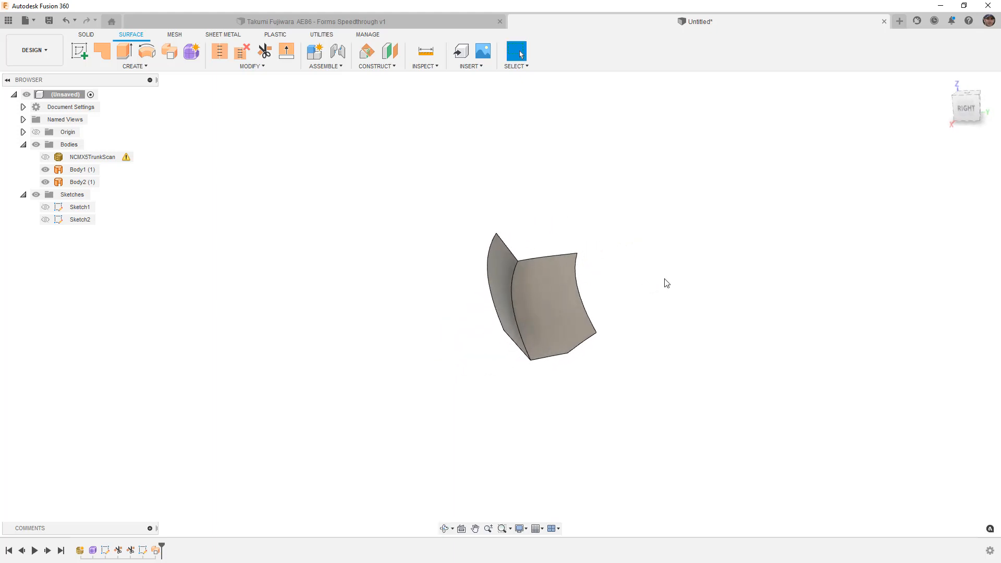
left_click(556, 304)
scroll(545, 323, "up", 2)
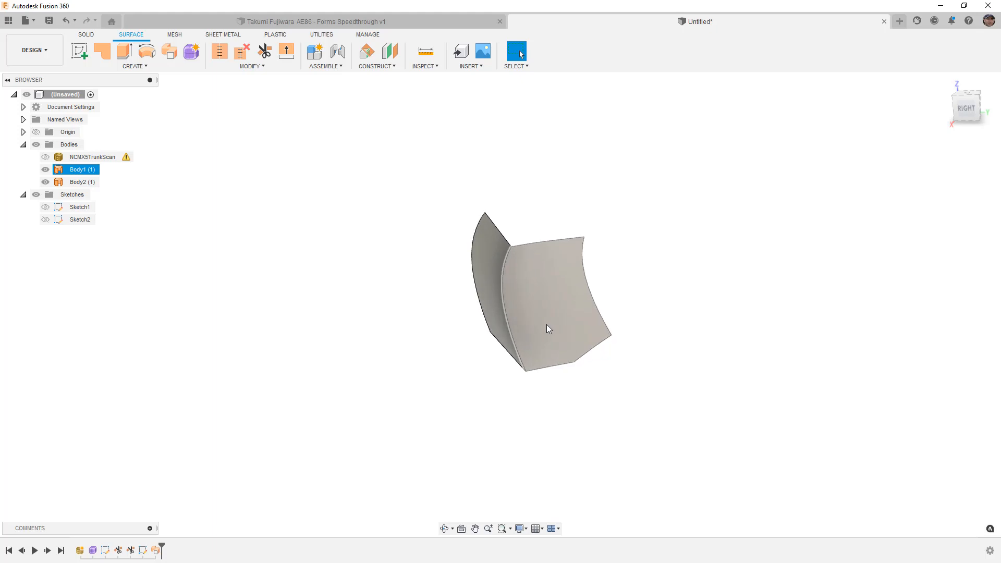
left_click(224, 54)
left_click(507, 244)
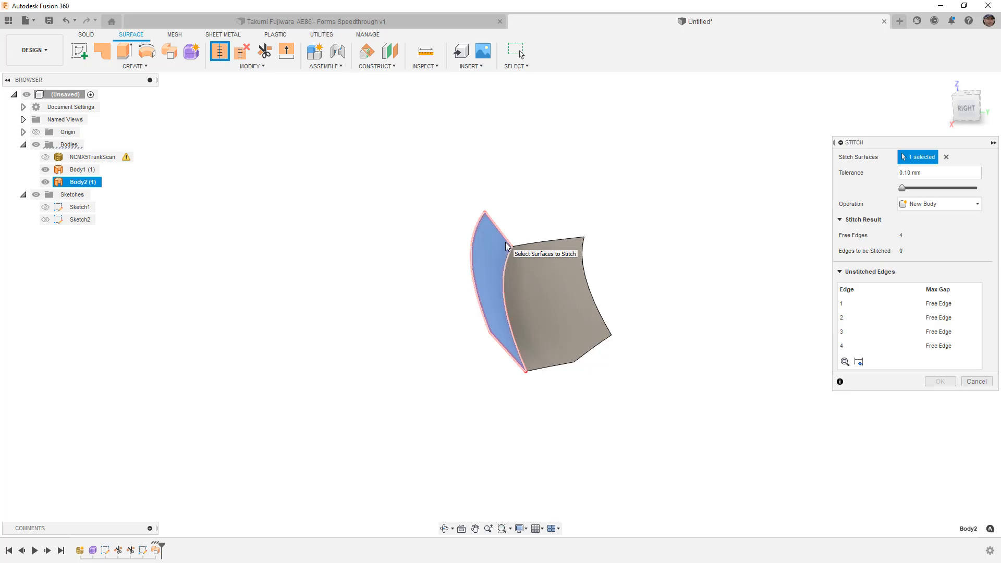
left_click(542, 263)
left_click(940, 421)
Step: Preview thickening both stitched faces by 5 mm on one side and examine the outer corner where they meet, discarding the result
left_click(183, 68)
left_click(103, 230)
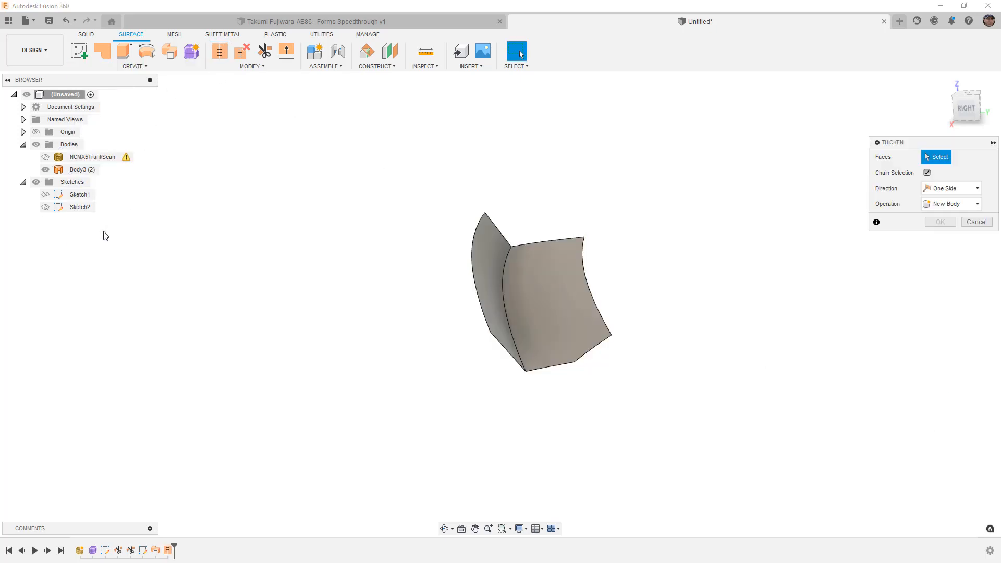
left_click(546, 275)
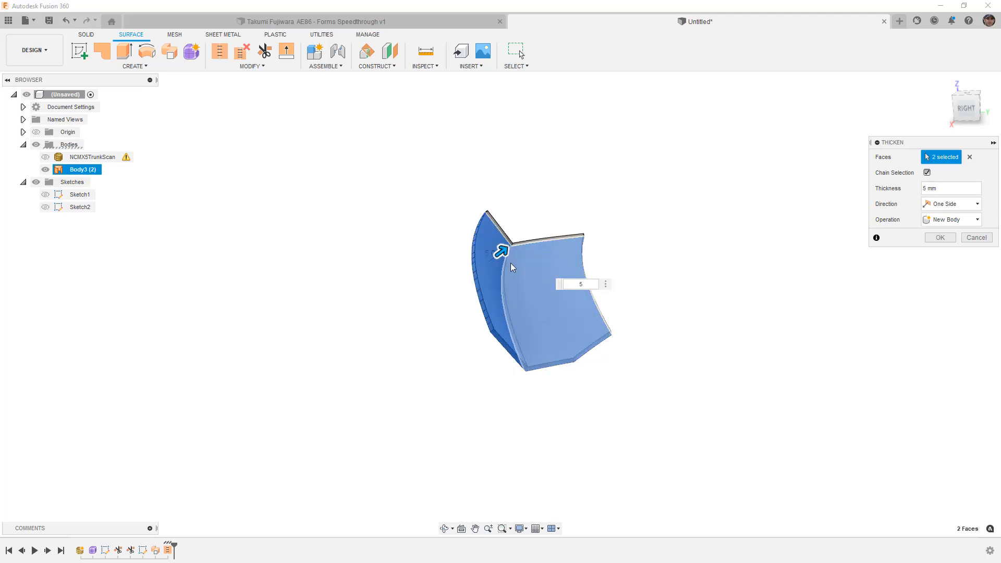
middle_click_drag(611, 255, 618, 243, "shift")
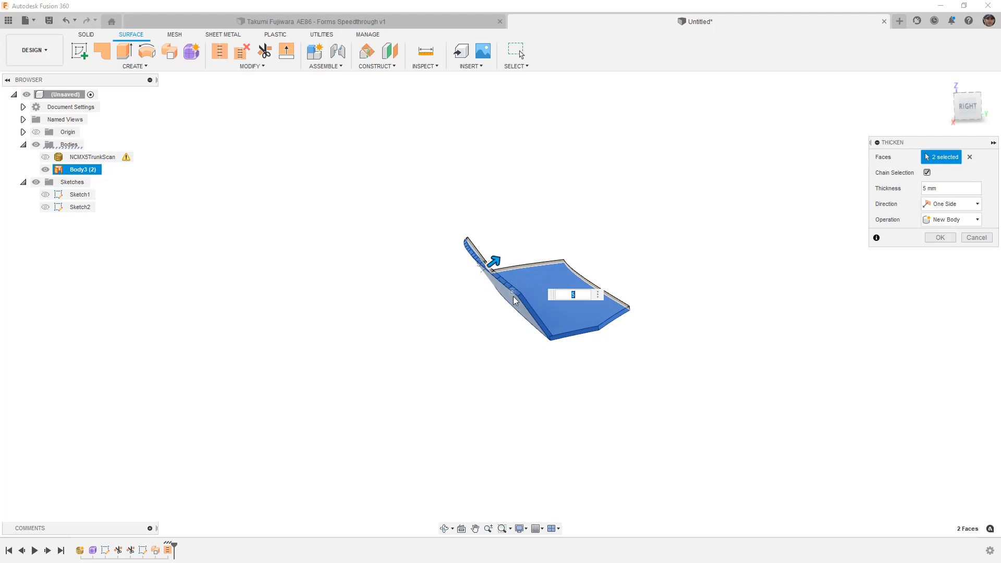
scroll(510, 278, "up", 5)
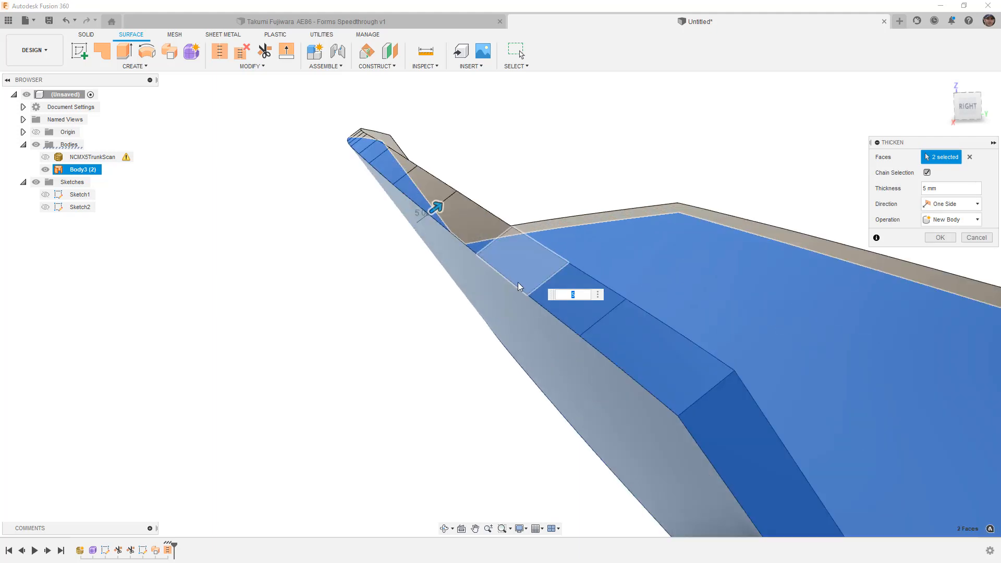
scroll(510, 283, "down", 5)
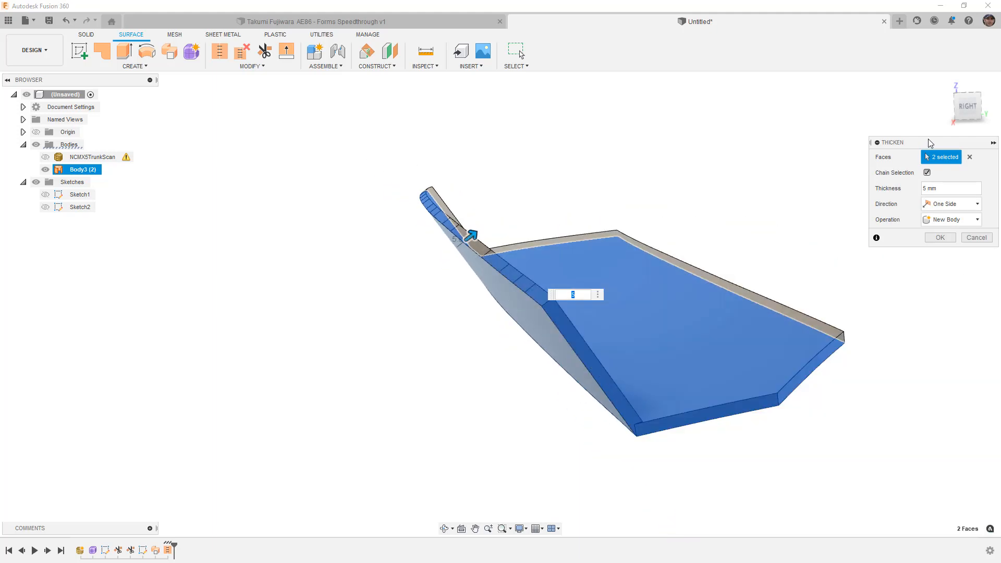
left_click(967, 107)
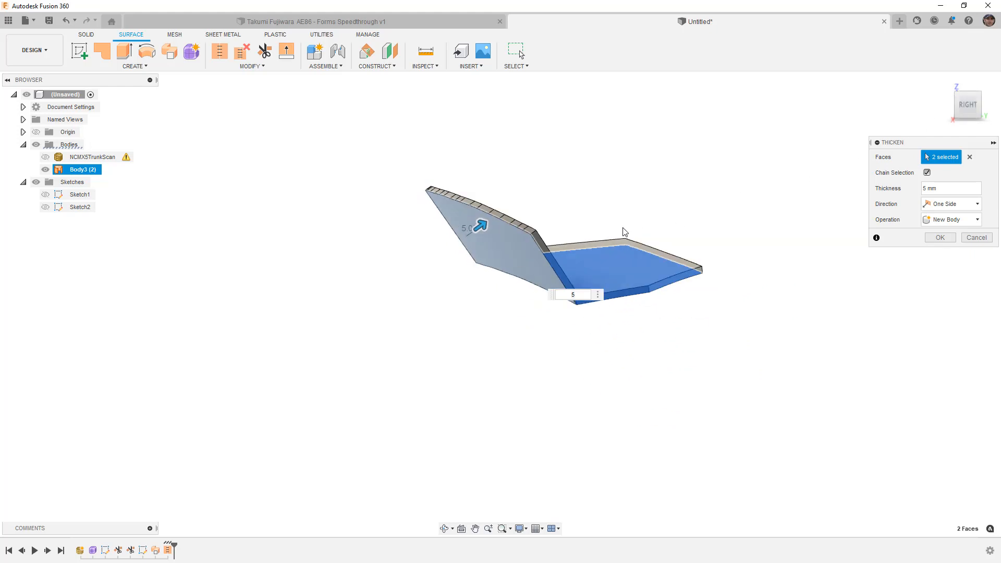
scroll(636, 229, "up", 2)
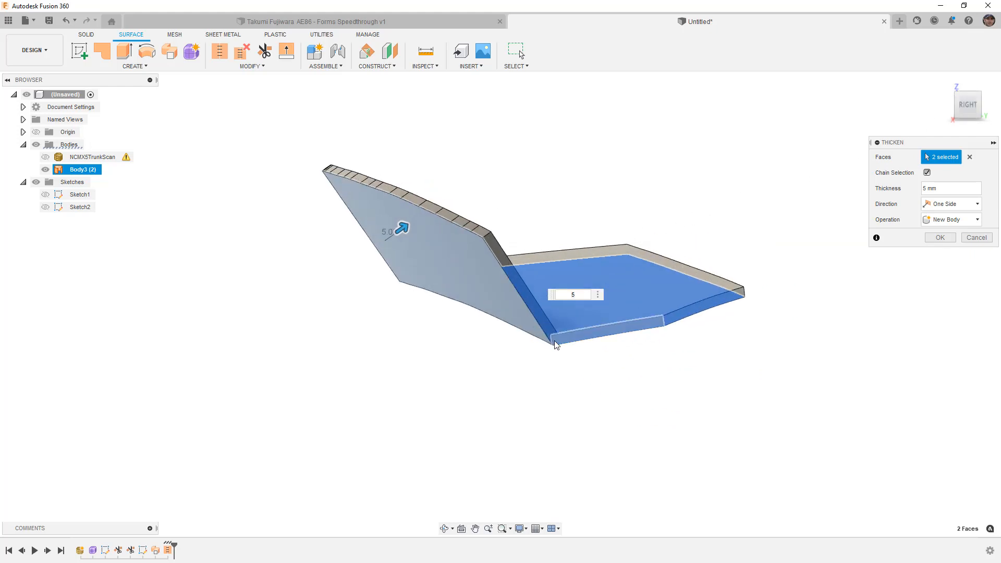
scroll(552, 341, "up", 5)
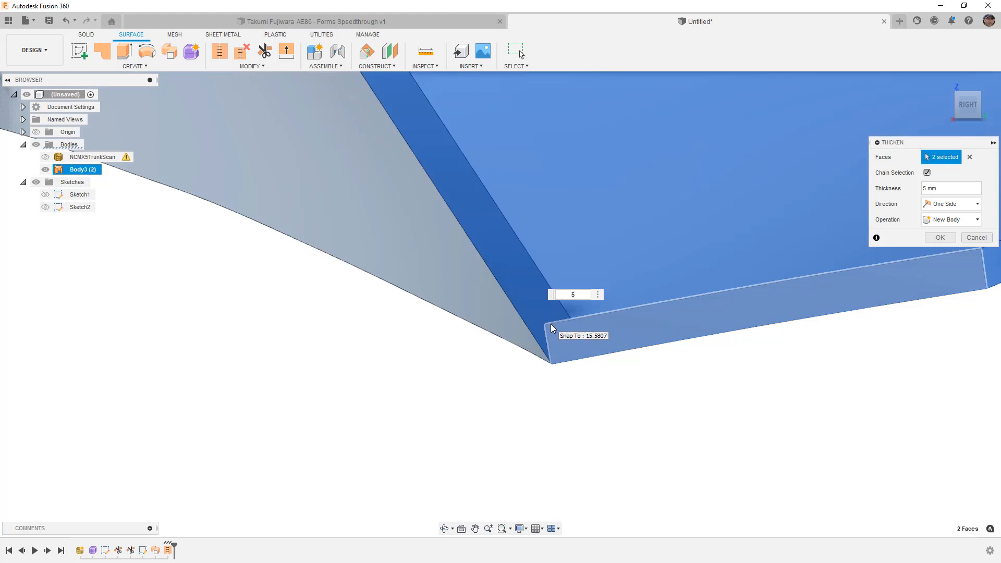
scroll(462, 346, "down", 8)
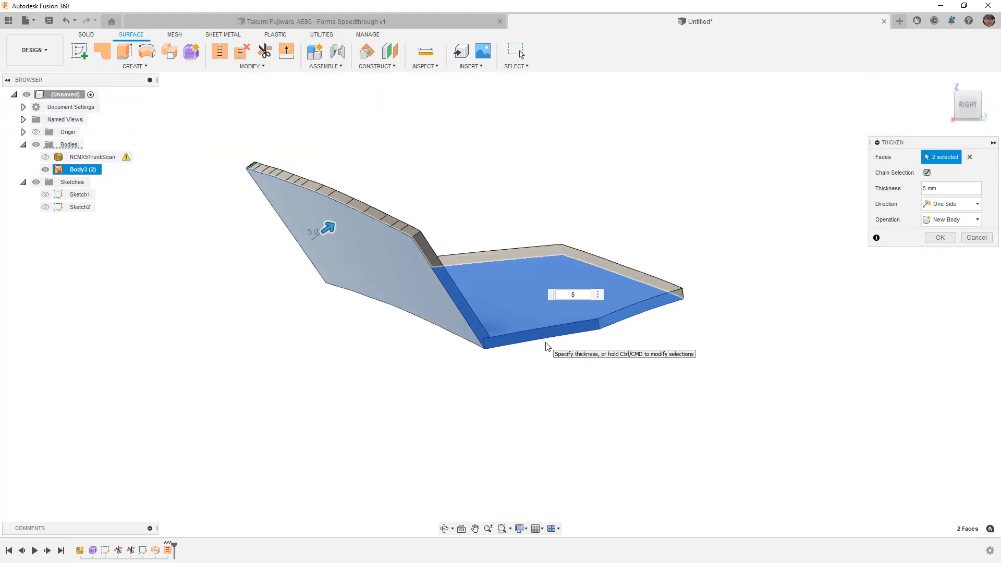
left_click(977, 237)
Step: Try to fillet the shared edge between the spoiler surface and the trunk footprint surface with a 5 mm radius
scroll(769, 292, "up", 5)
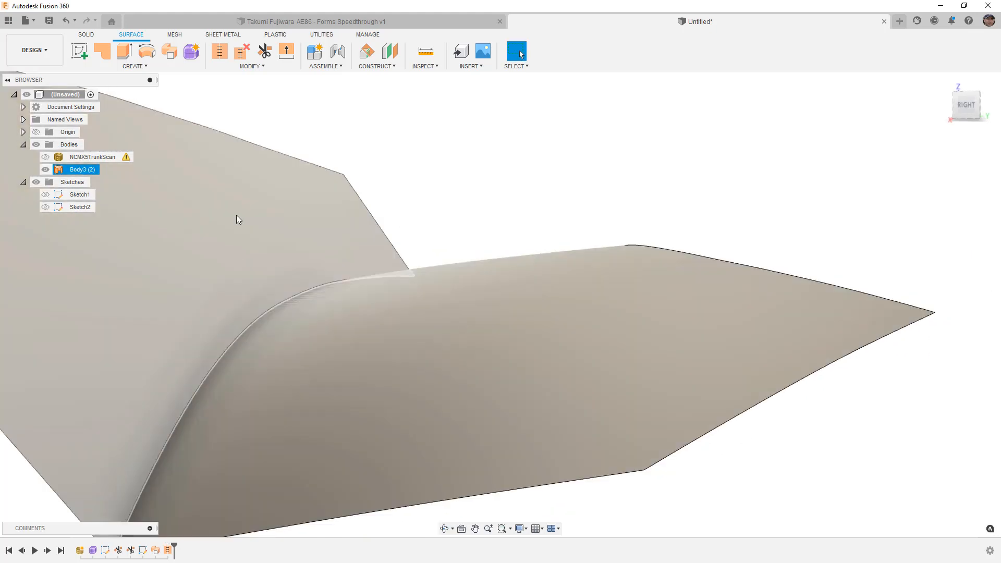
left_click(252, 66)
left_click(248, 91)
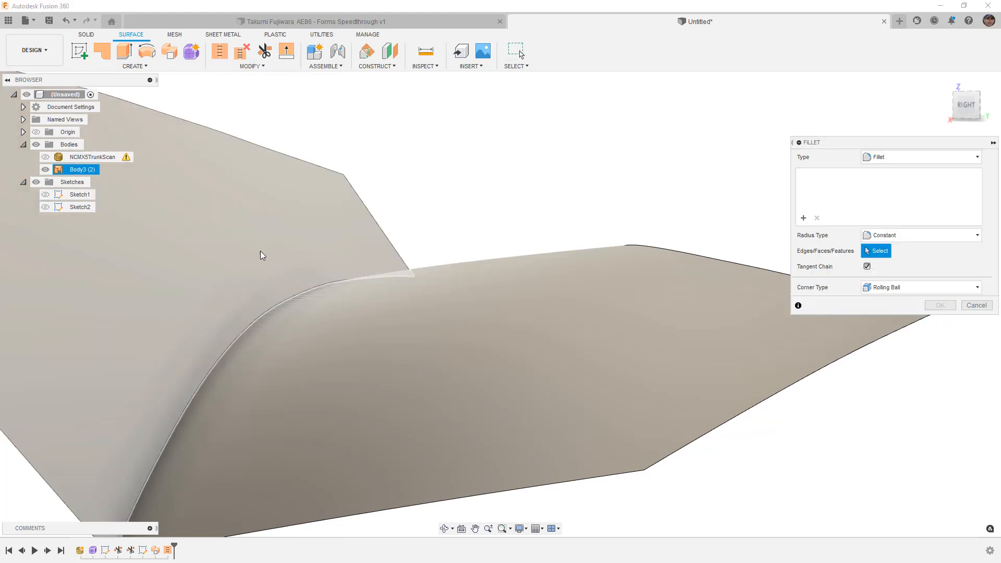
left_click(276, 307)
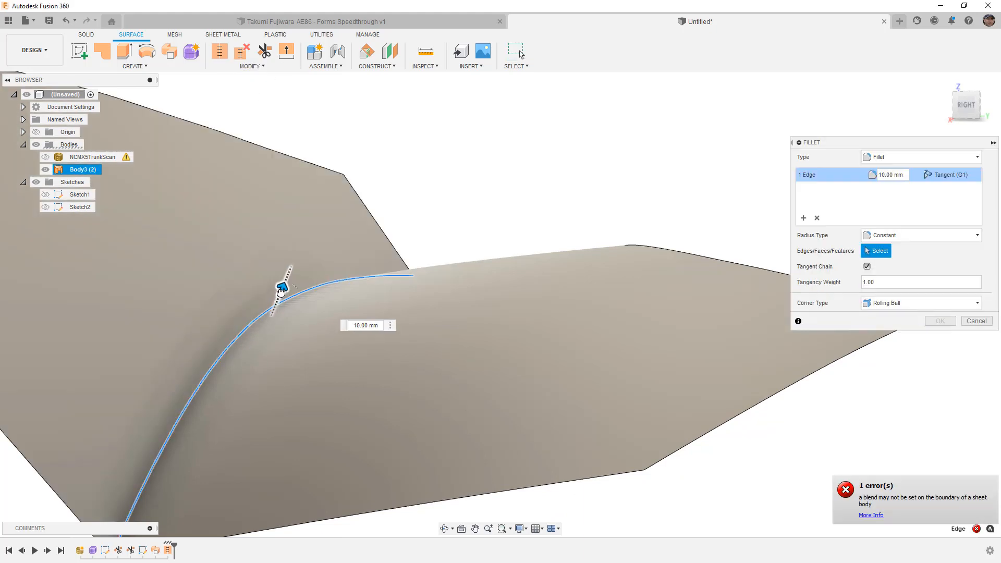
scroll(467, 240, "down", 4)
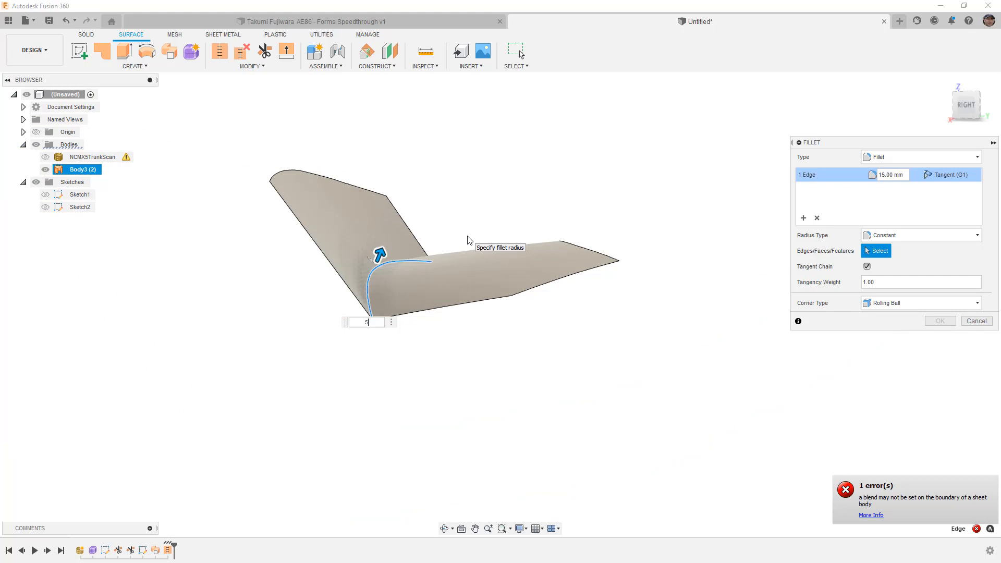
type("5")
scroll(367, 272, "up", 5)
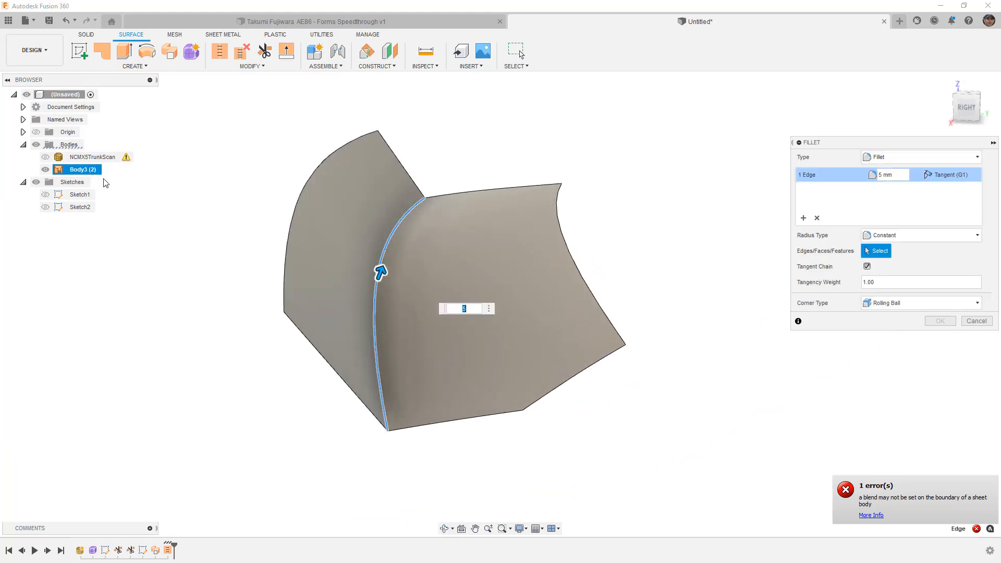
left_click(973, 322)
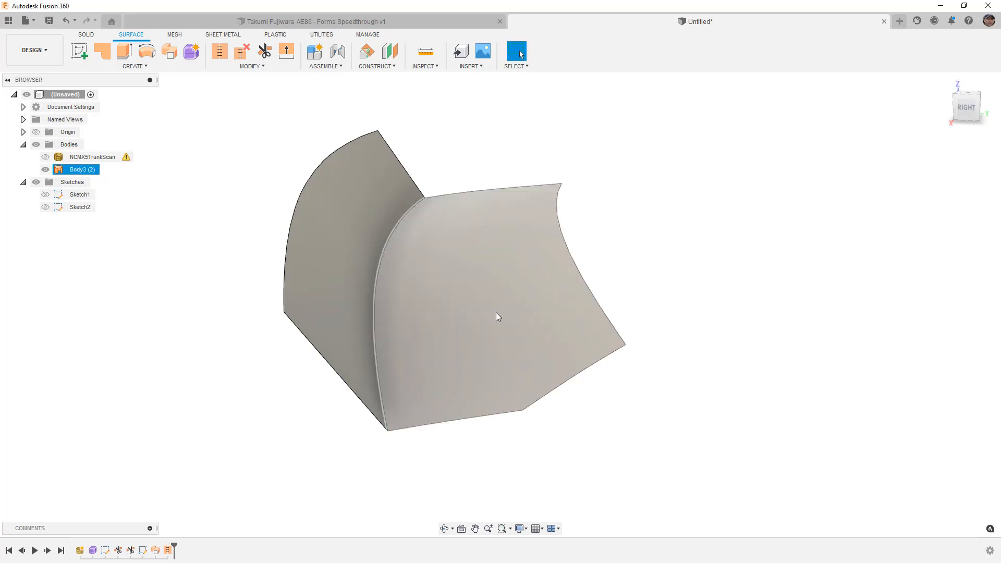
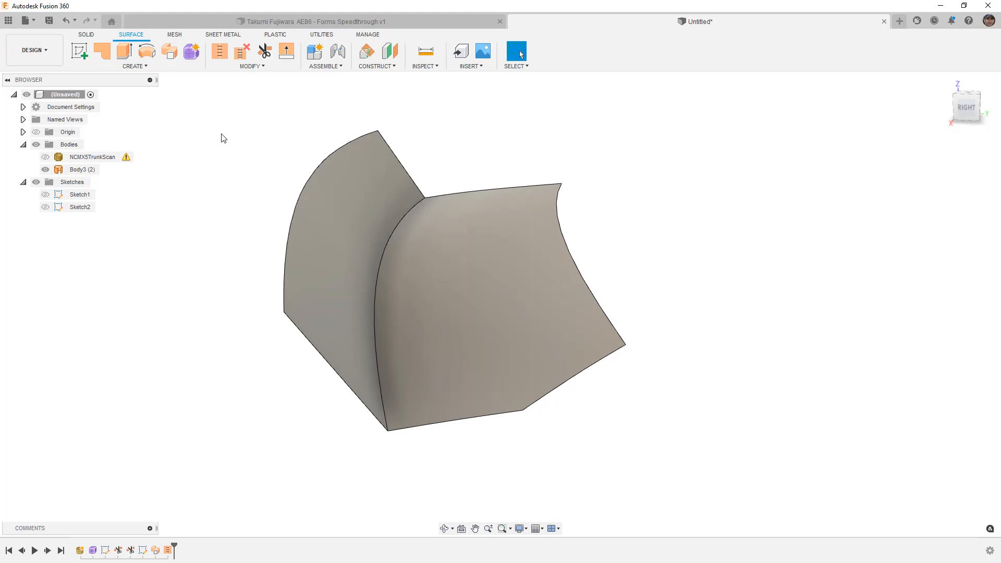
Step: Thicken both stitched faces by 5 mm on one side as a new body
left_click(159, 66)
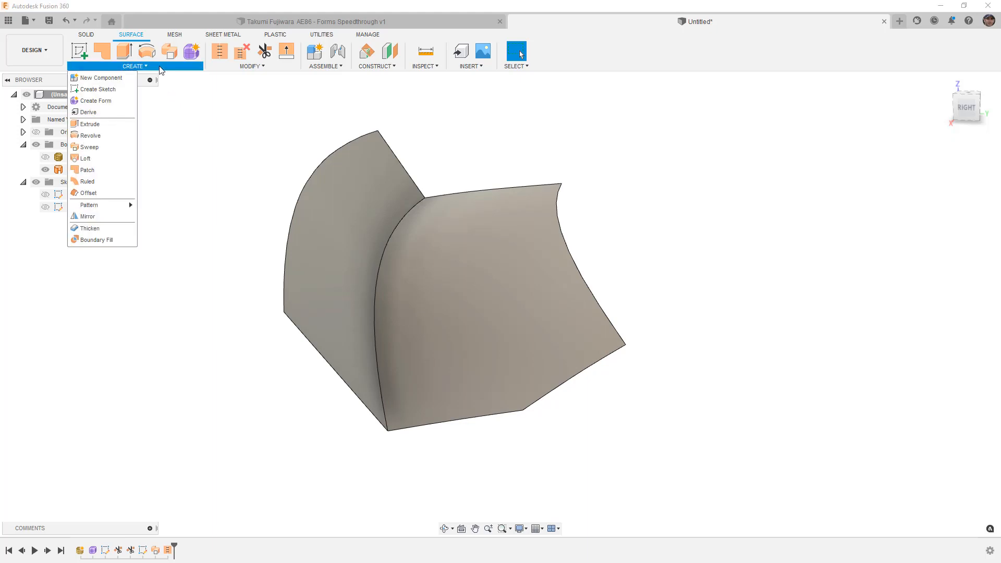
left_click(89, 228)
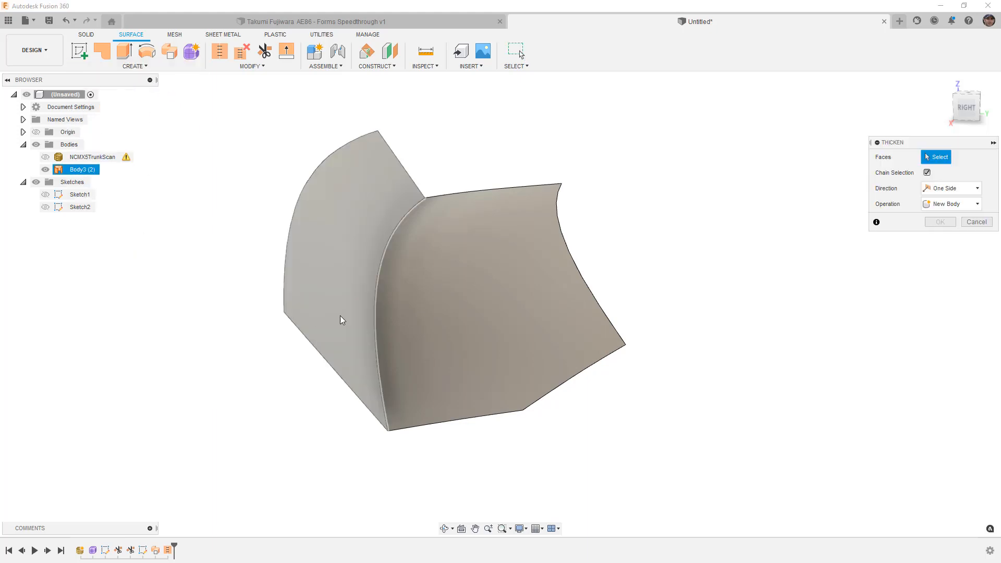
left_click(348, 317)
left_click(379, 318)
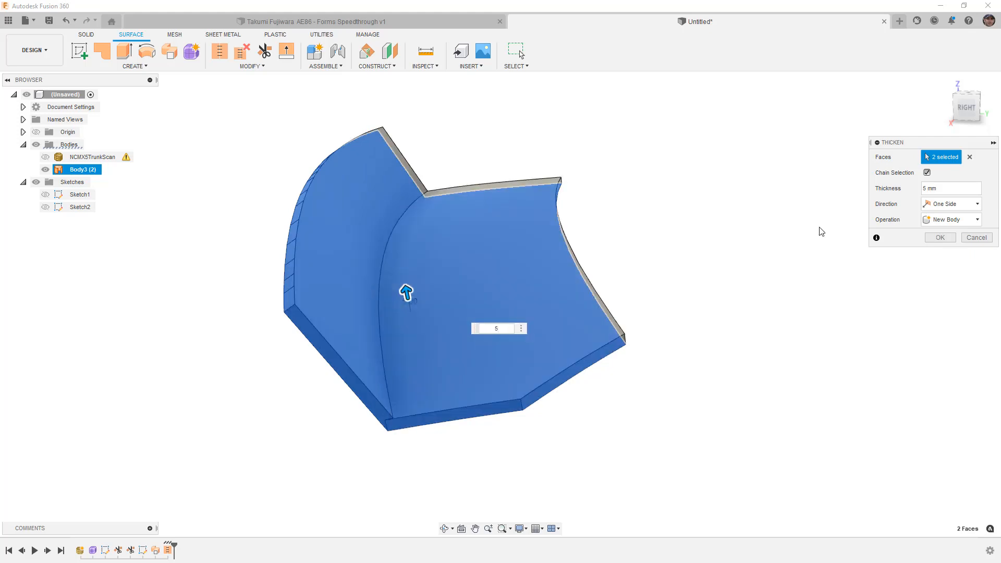
left_click(939, 238)
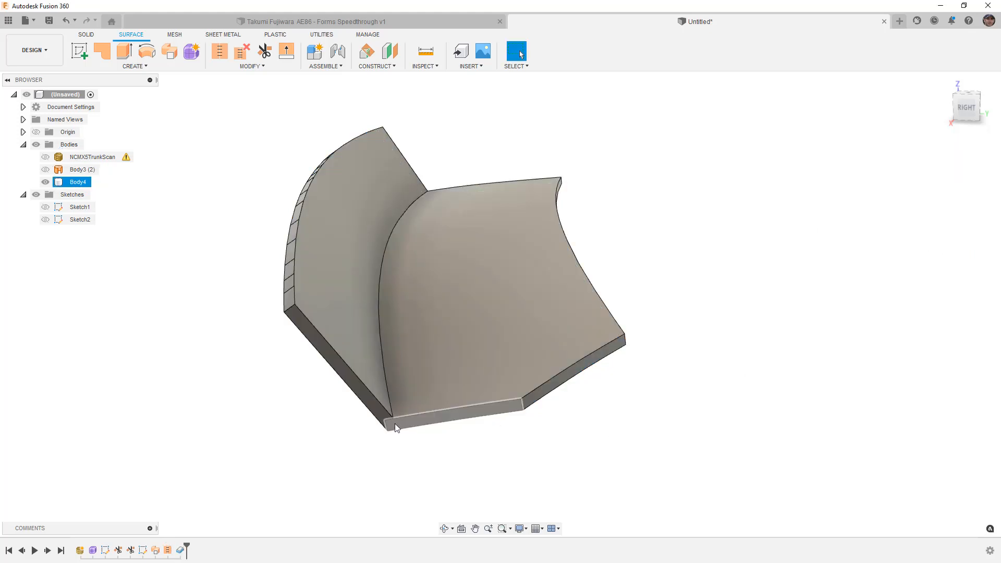
Step: Delete the spoiler lip's narrow outer end face with the surface tools, examine the opened corner, and undo the deletion
scroll(395, 424, "up", 3)
scroll(395, 423, "up", 3)
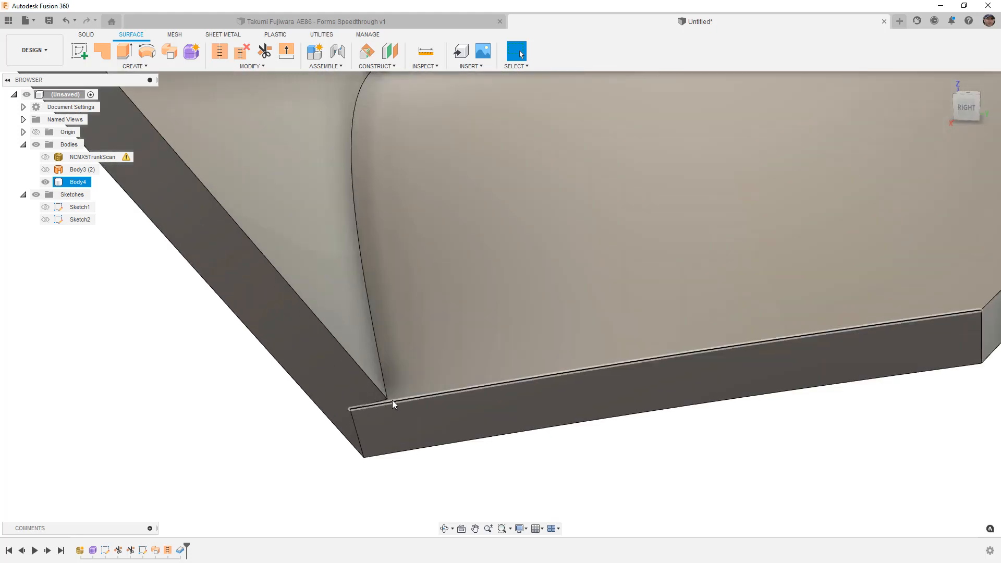
scroll(382, 415, "down", 3)
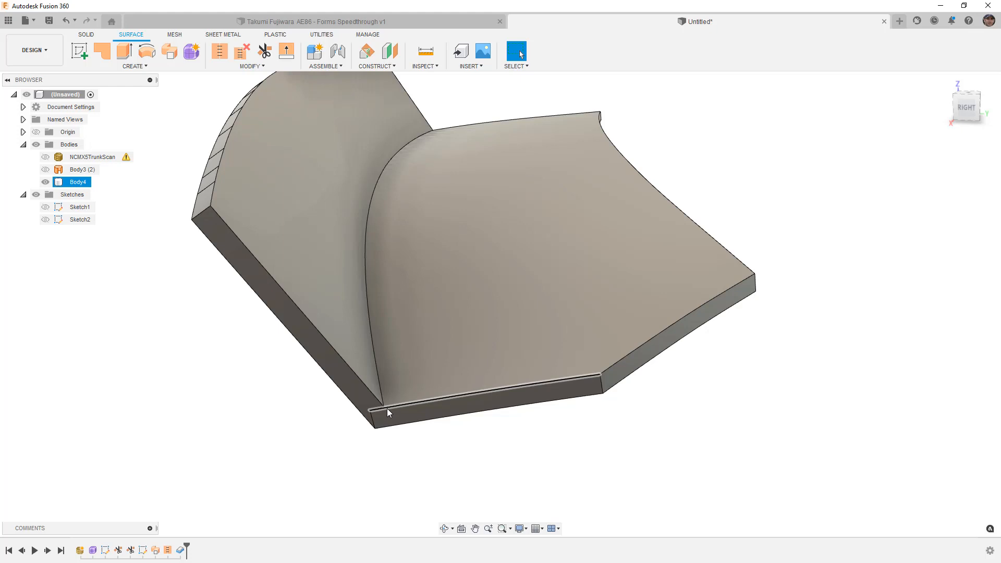
left_click(361, 400)
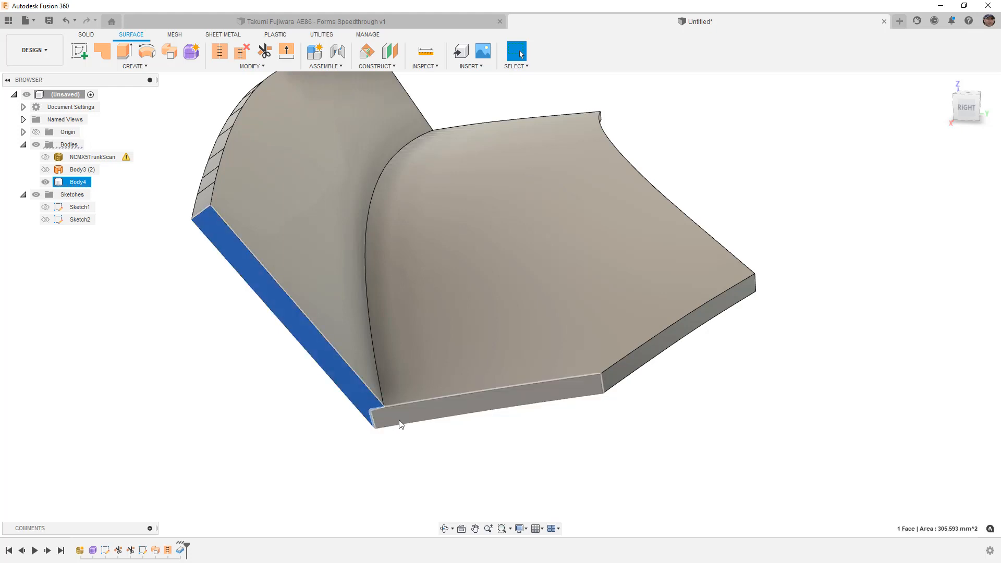
key("Delete")
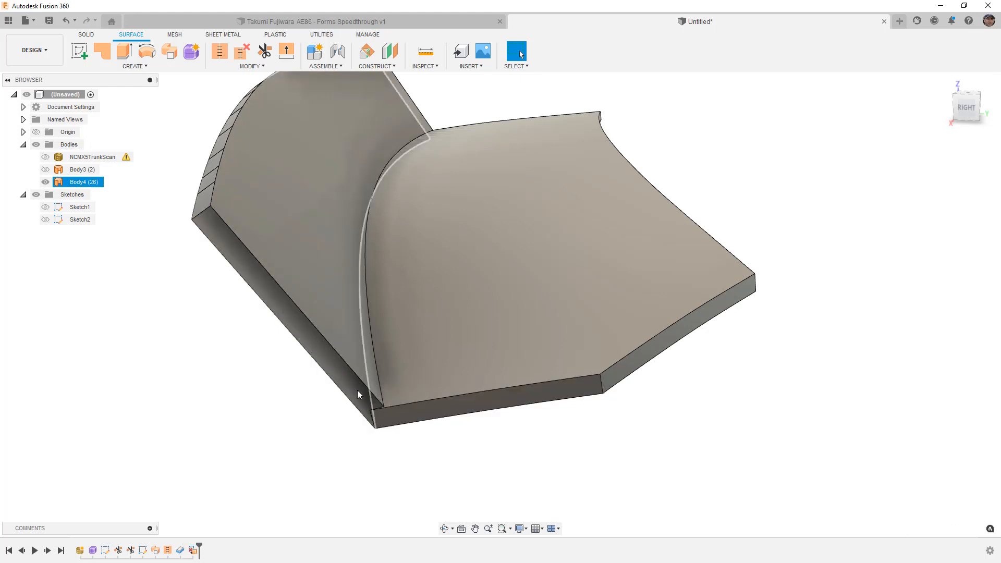
mouse_move(339, 390)
middle_mouse_down("shift")
mouse_move(344, 377)
mouse_move(342, 386)
middle_mouse_up("shift")
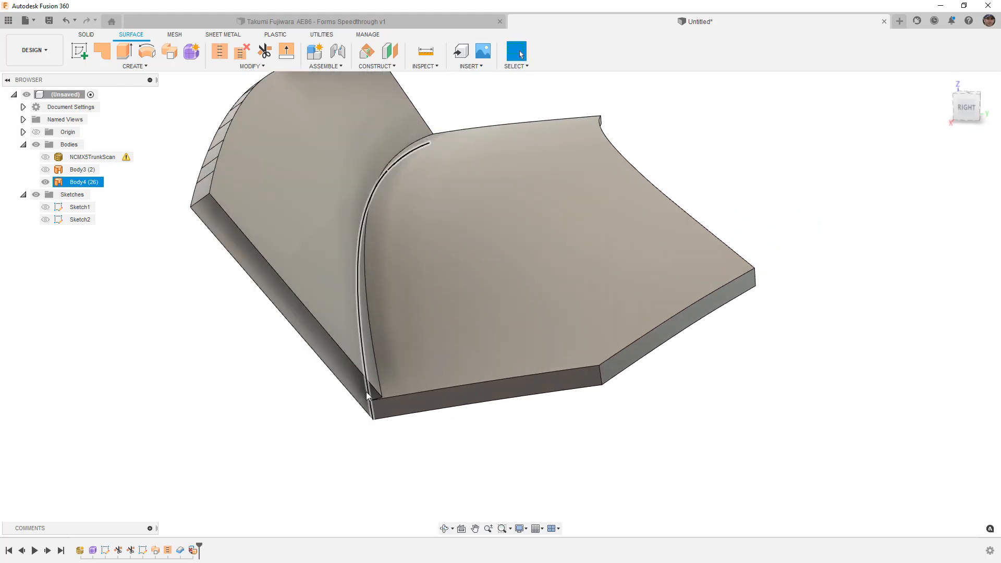
key("ctrl+z")
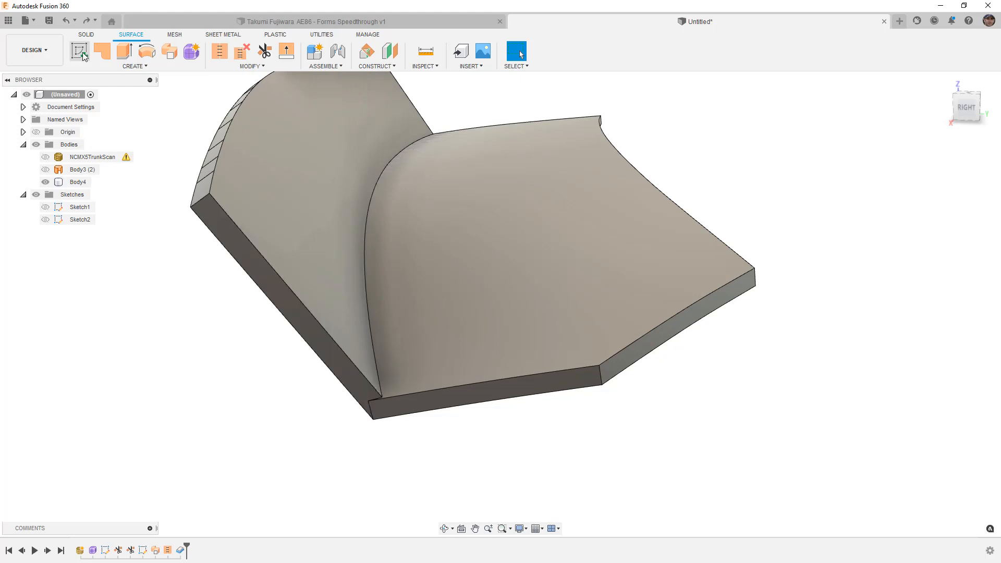
Step: Try to delete the spoiler lip's narrow outer end face with the solid modelling tools
left_click(86, 34)
left_click(328, 353)
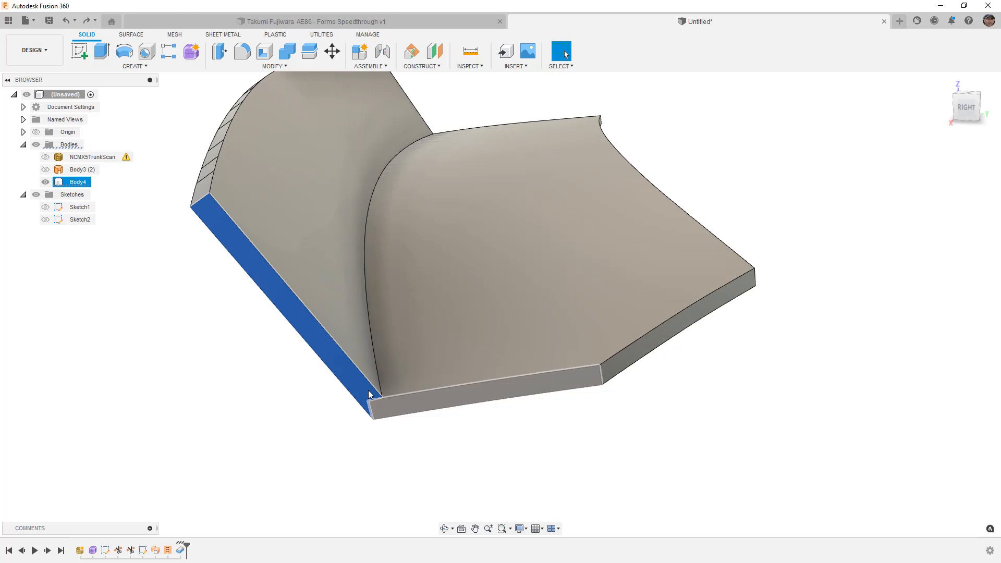
key("Delete")
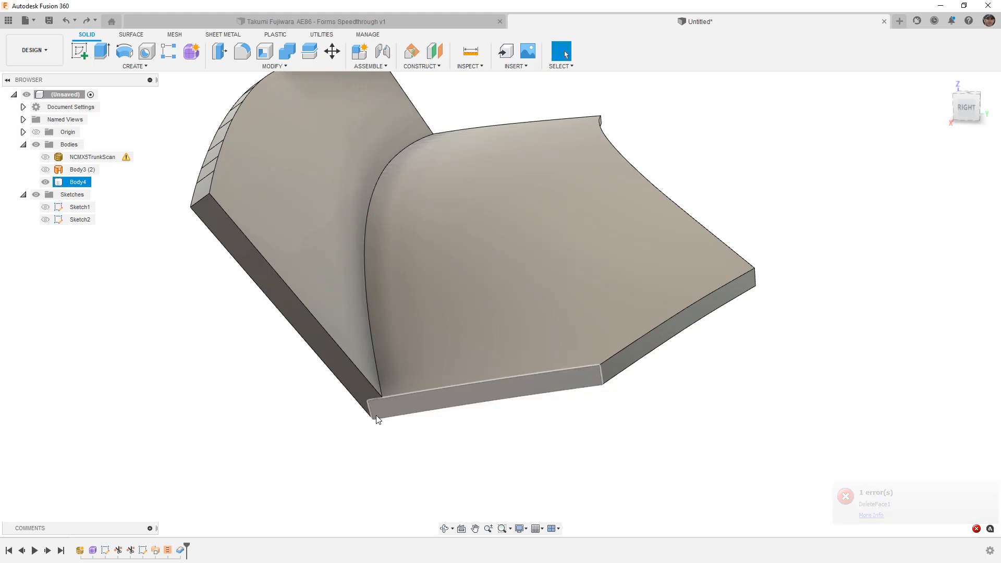
Step: Try to split the thickened body using the spoiler lip's outer end face as an extended splitting tool
scroll(413, 418, "down", 3)
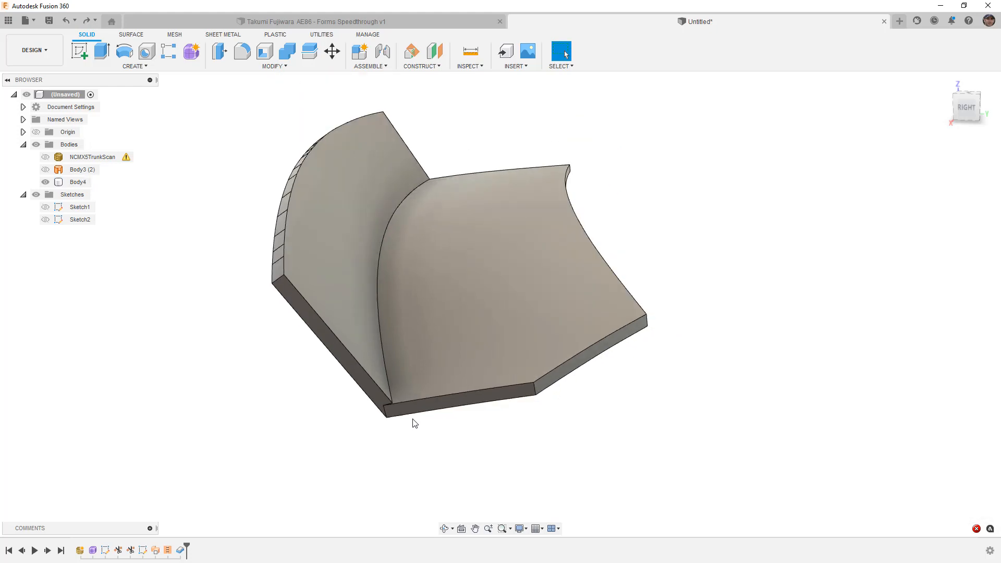
scroll(413, 419, "down", 1)
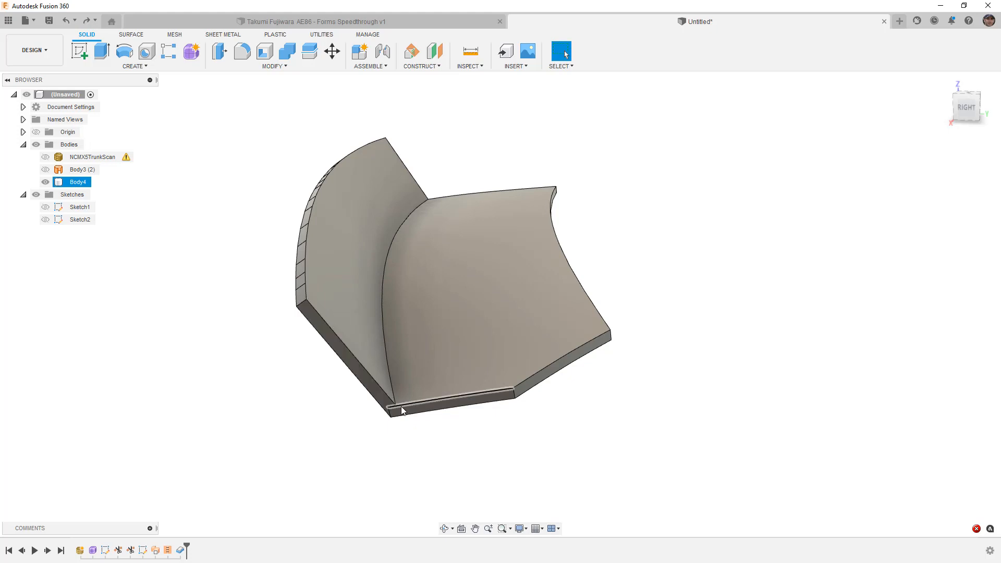
scroll(402, 411, "up", 2)
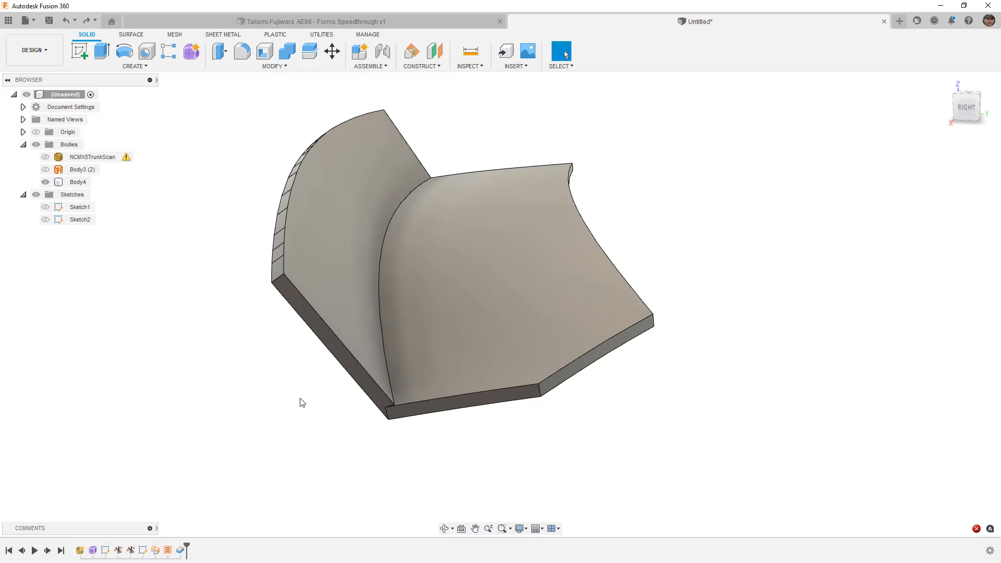
left_click(310, 52)
left_click(407, 308)
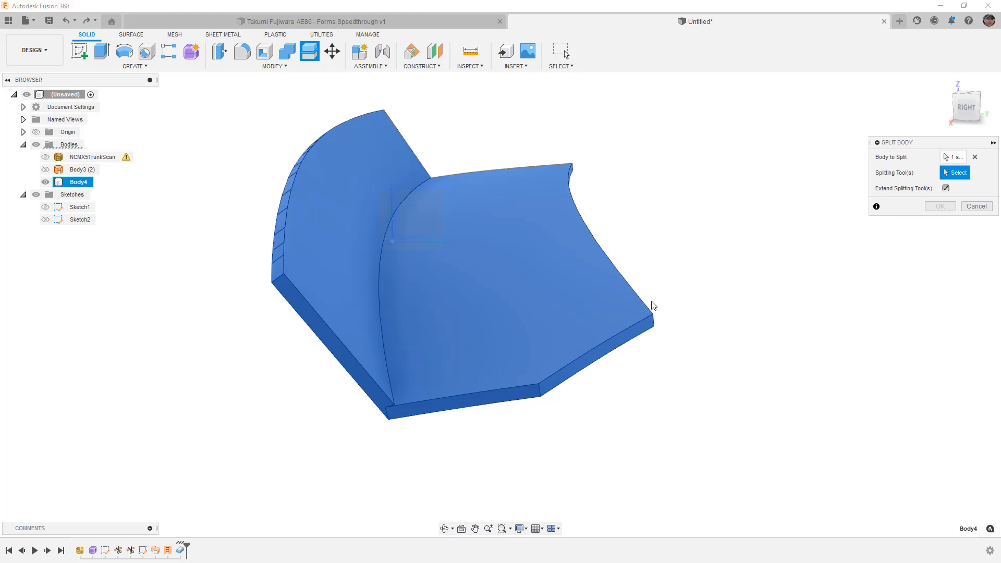
left_click(356, 373)
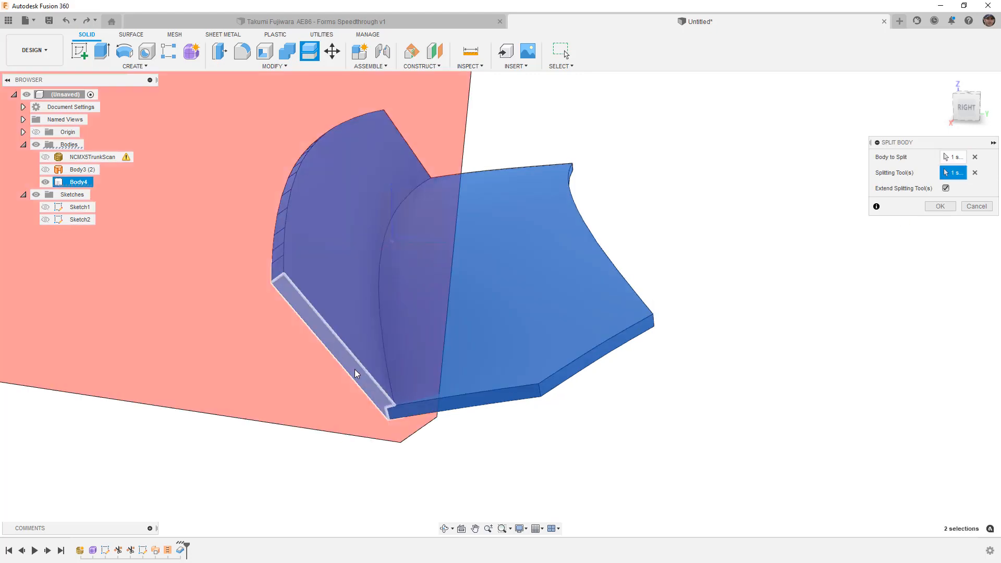
left_click(940, 206)
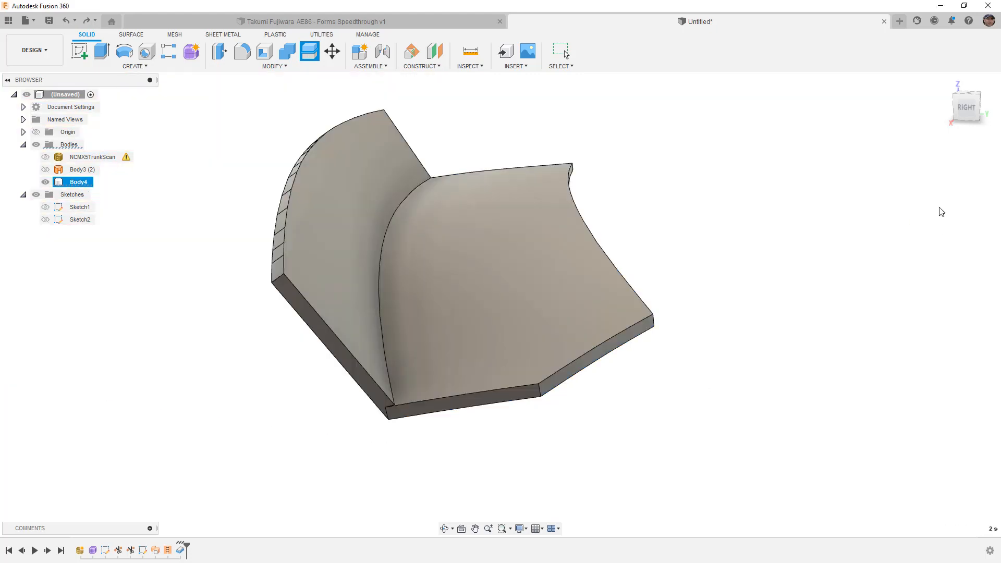
Step: Start a new sketch on the horizontal XY origin plane
scroll(418, 405, "up", 5)
scroll(418, 401, "down", 3)
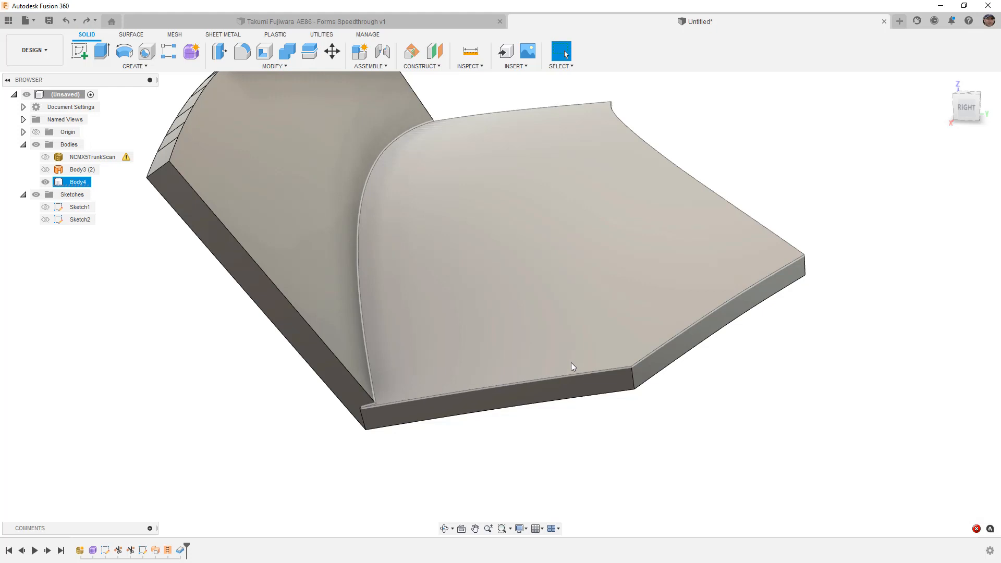
scroll(571, 361, "down", 2)
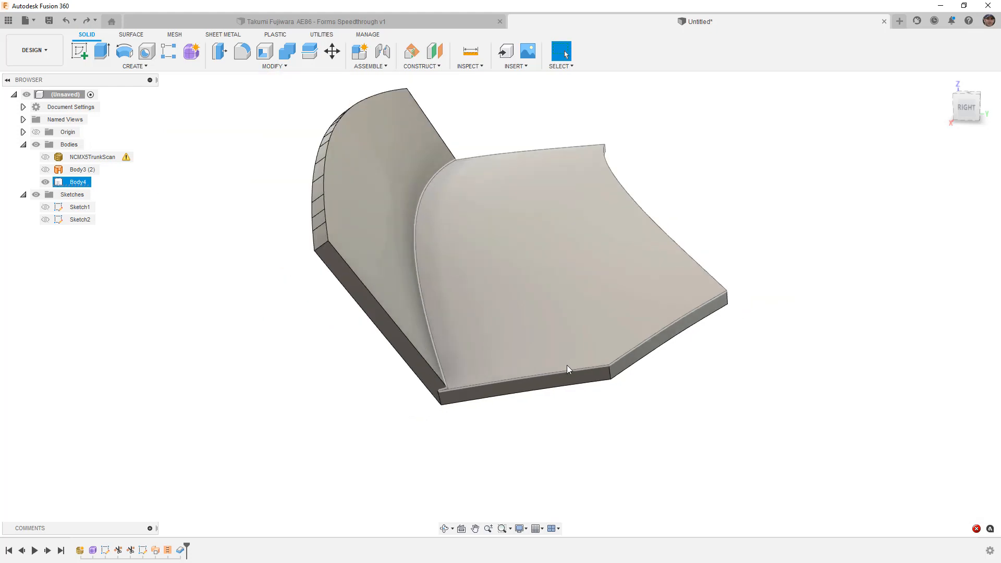
left_click(214, 183)
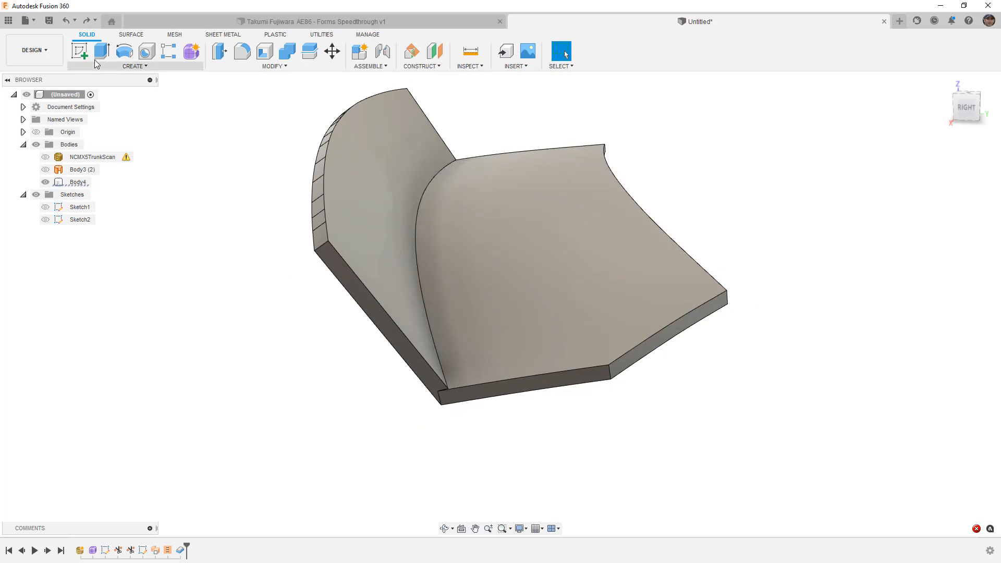
left_click(80, 50)
left_click(478, 225)
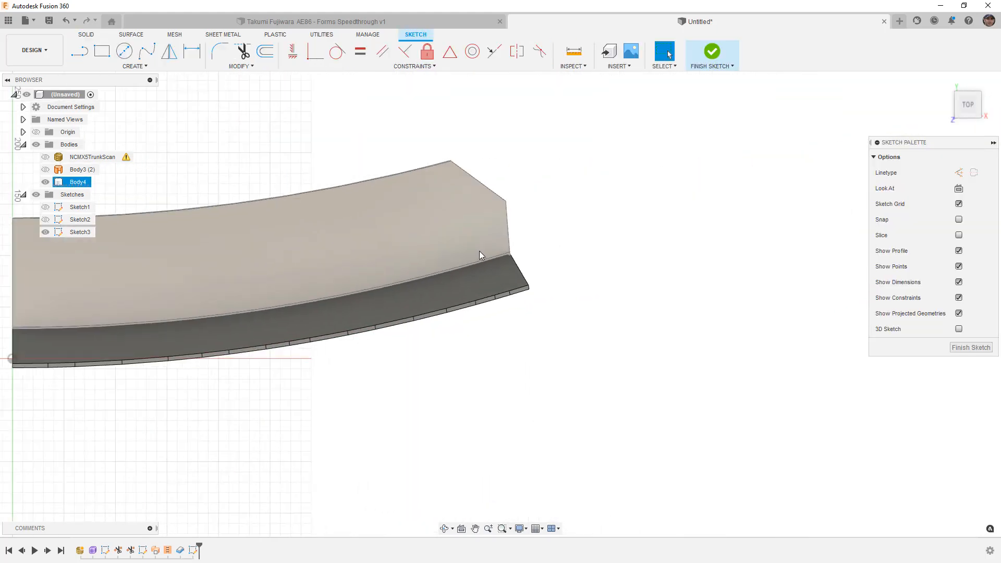
Step: Project the seam vertex nearest the outer end of the spoiler lip's upper edge into the sketch, with projection link on
scroll(436, 167, "up", 6)
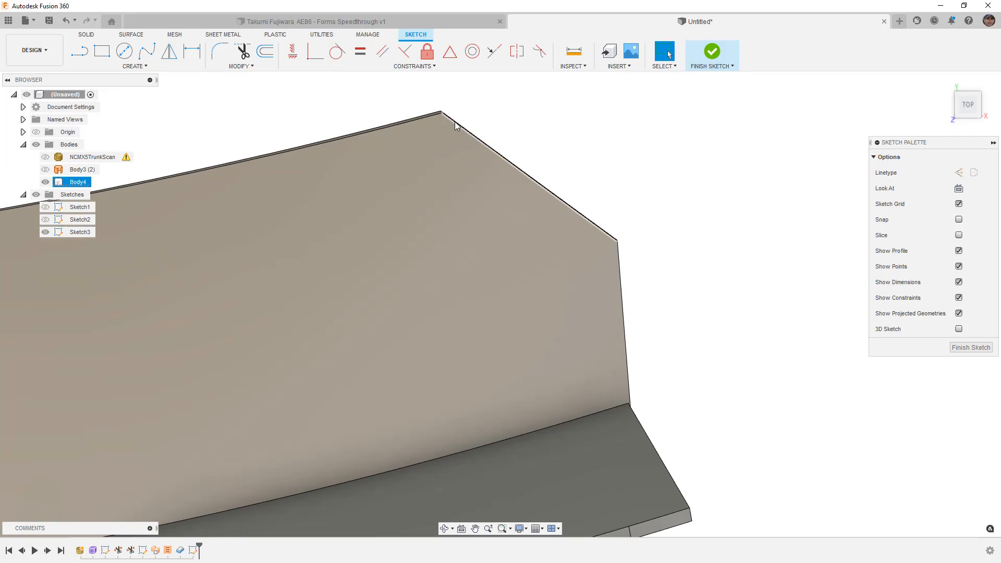
scroll(460, 116, "up", 6)
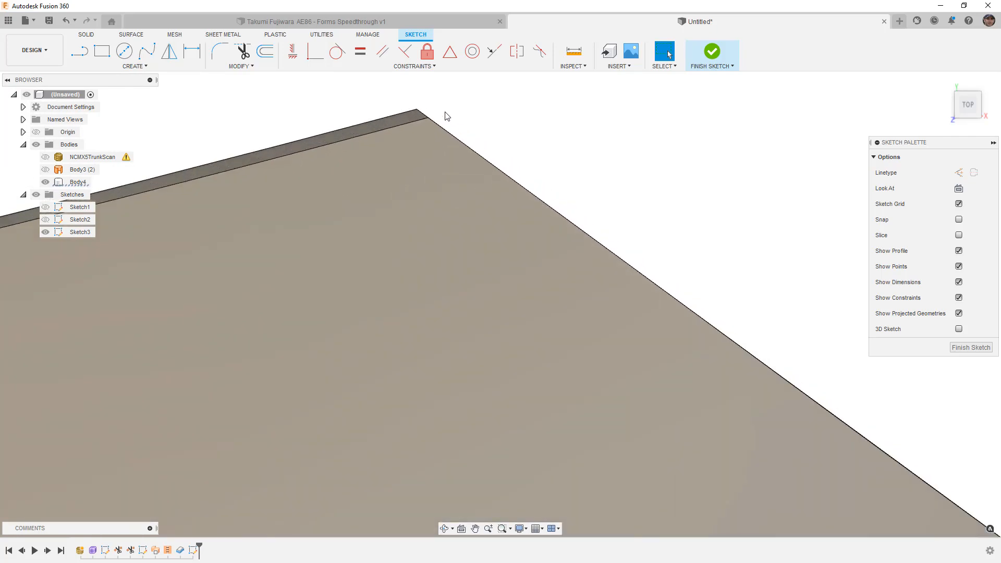
scroll(464, 128, "down", 5)
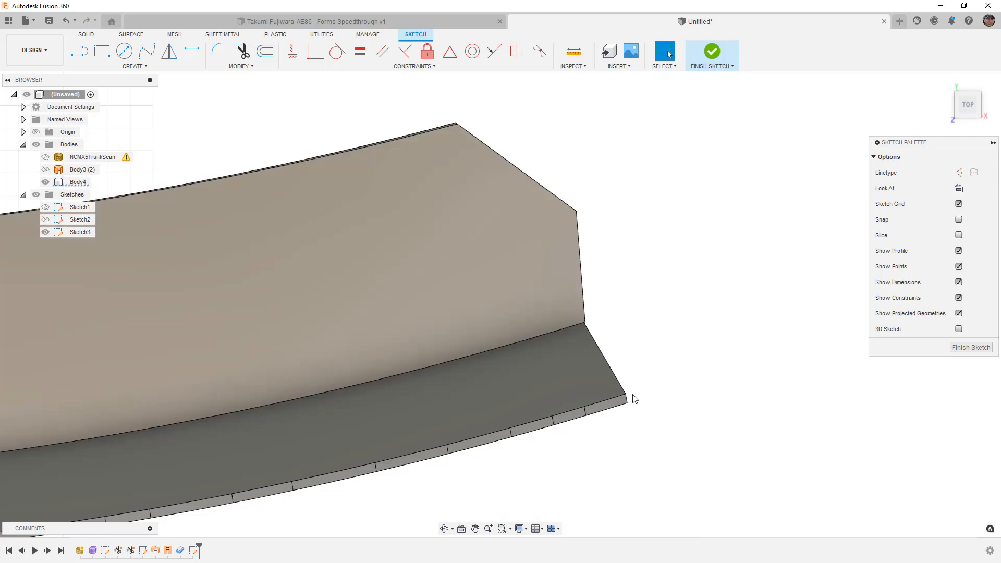
left_click(584, 408)
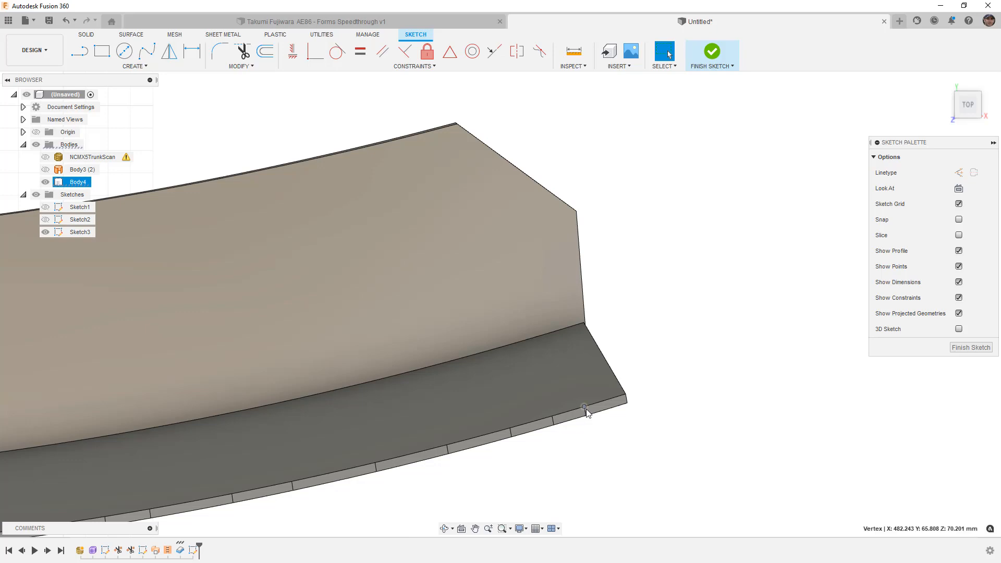
key("p")
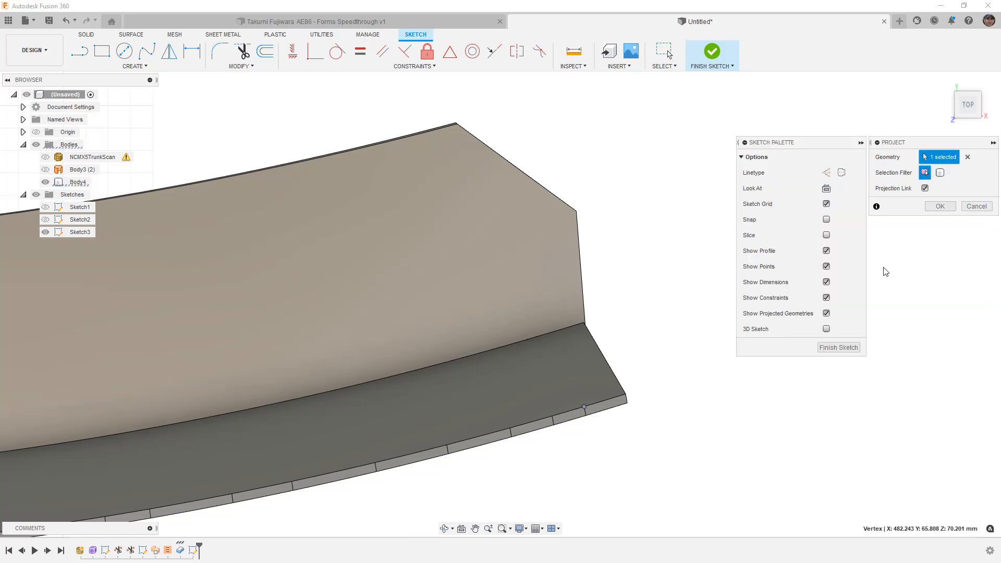
left_click(939, 205)
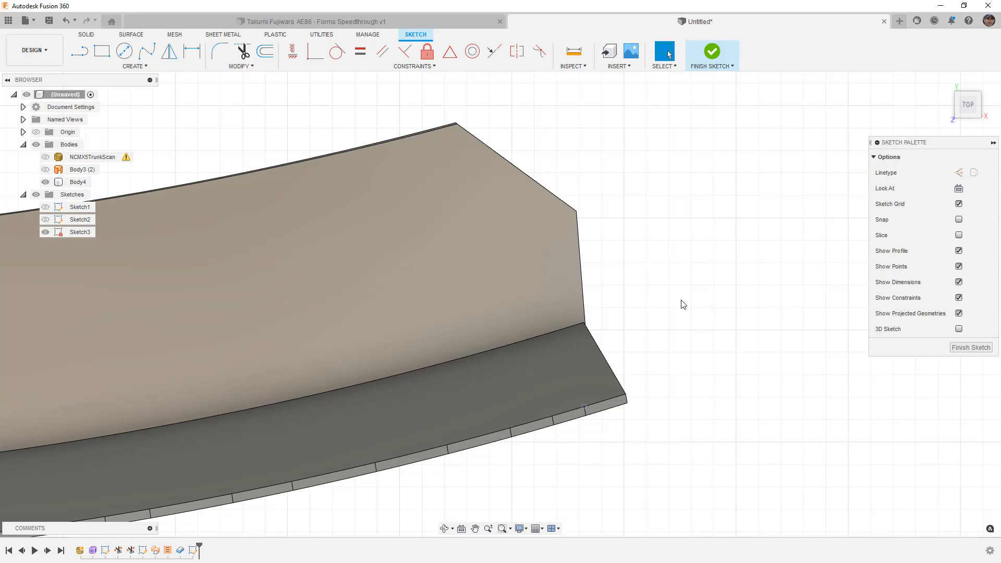
Step: Sketch two collinear lines from the projected point, extending across the spoiler's outer end and past the lip edge, and finish the sketch
key("l")
left_click(584, 408)
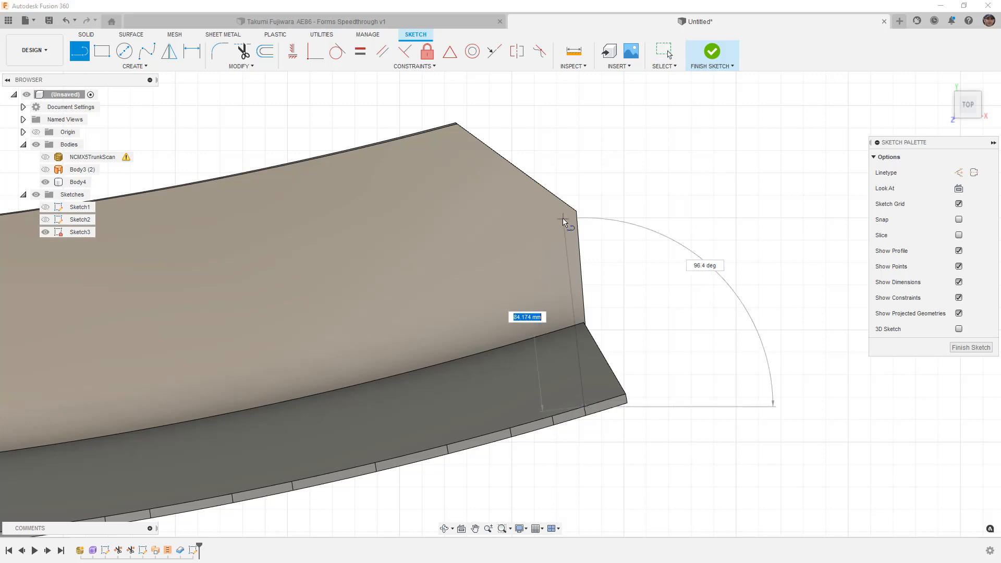
left_click(556, 171)
key("Escape")
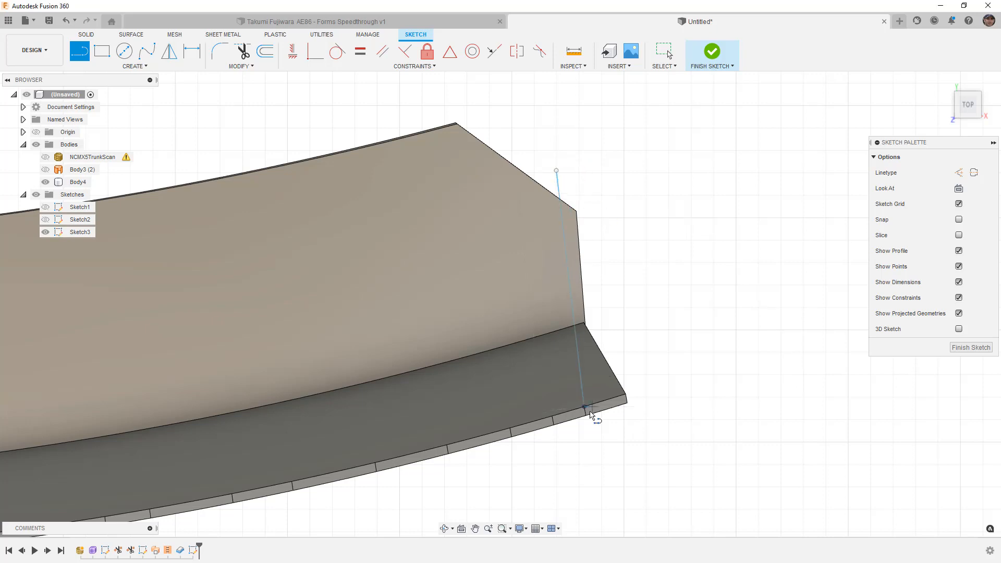
left_click(585, 408)
left_click(590, 459)
key("Escape")
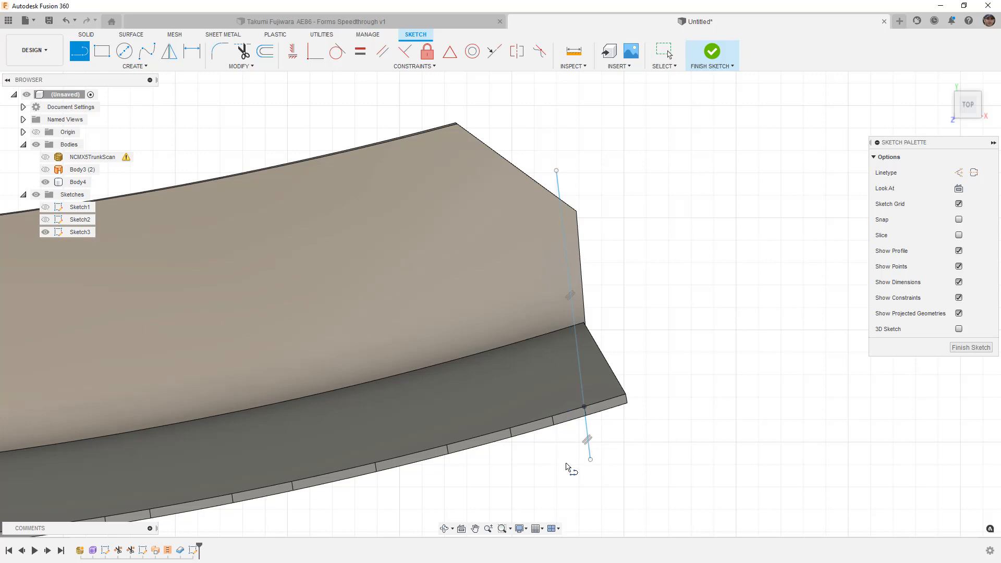
left_click(714, 59)
Step: Split the thickened spoiler body using the longer sketch line as an extended splitting tool
left_click(310, 51)
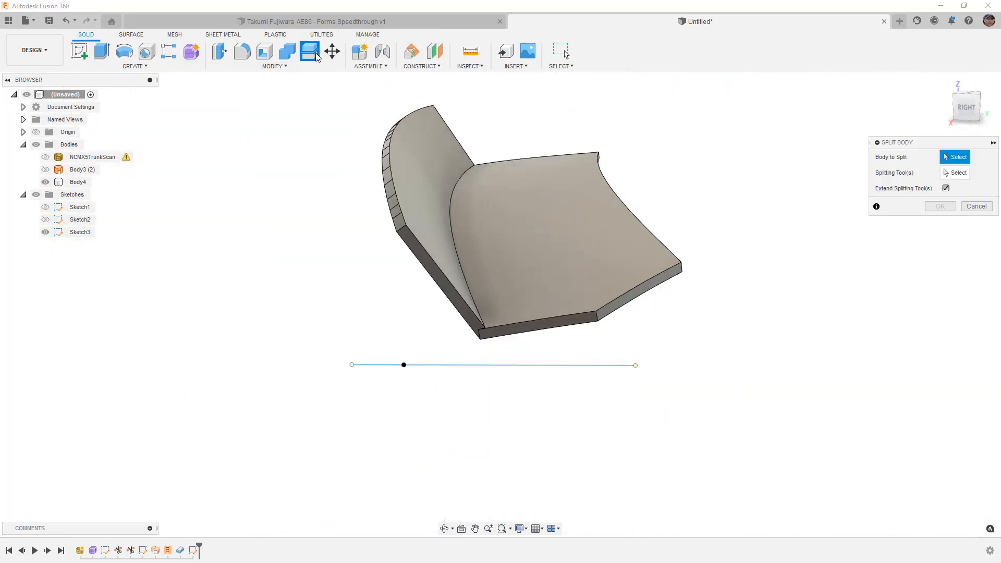
left_click(413, 214)
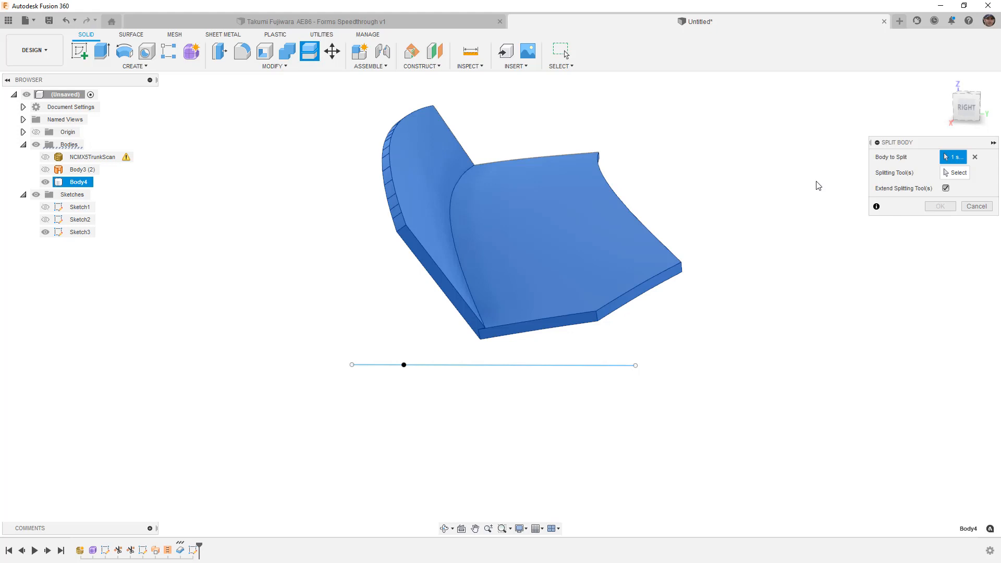
left_click(955, 172)
left_click(490, 366)
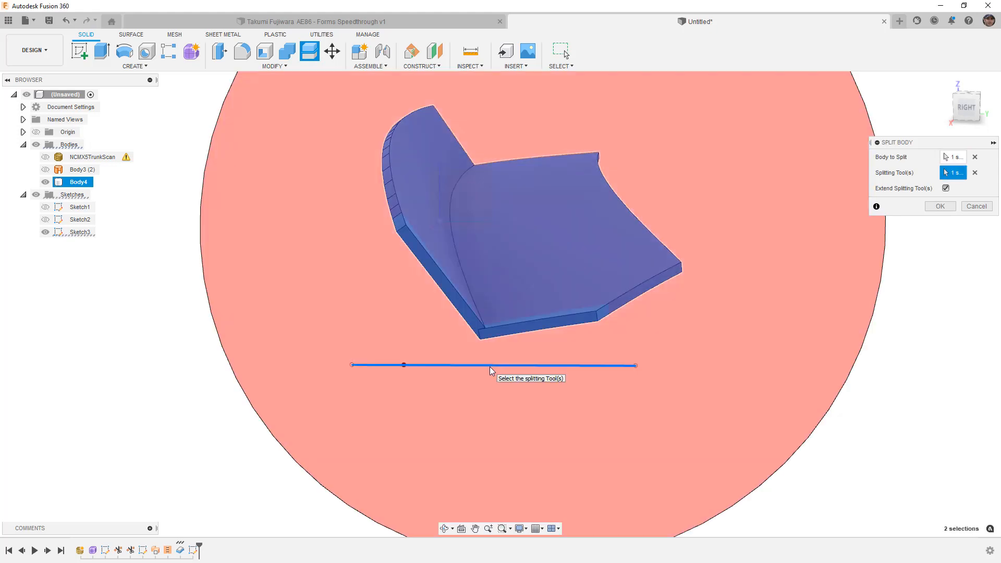
left_click(938, 206)
Step: Remove the narrow split-off body at the spoiler's outer end, keeping the main spoiler body
middle_click_drag(671, 280, 640, 284, "shift")
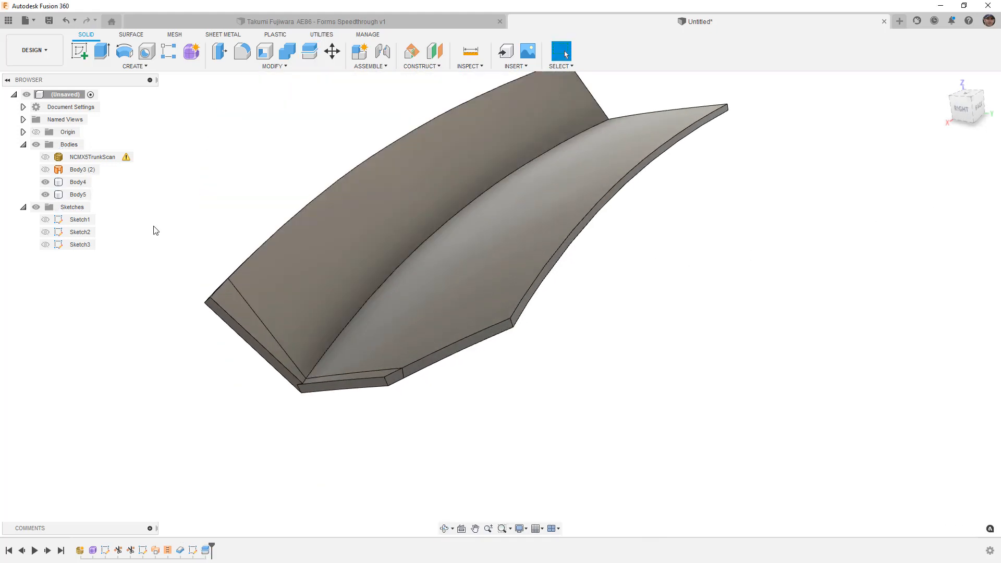
left_click(78, 182)
left_click(73, 196)
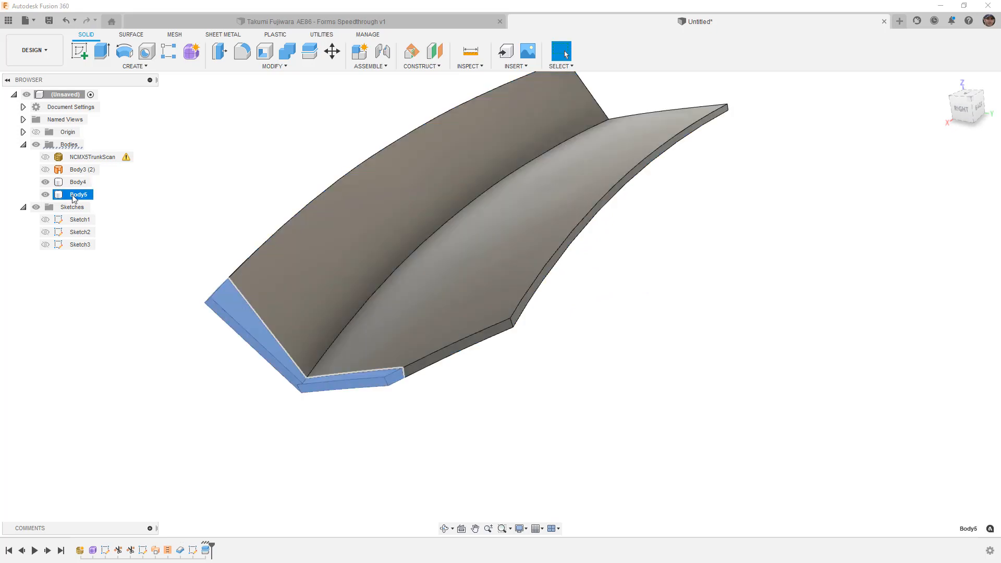
right_click(74, 197)
left_click(125, 353)
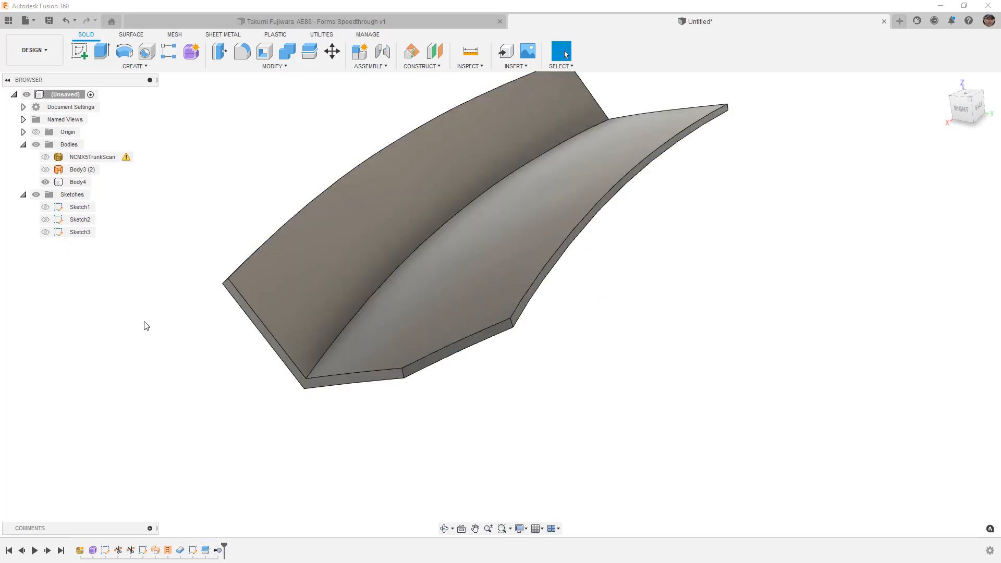
Step: Fillet the inner edge where the spoiler lip meets the trunk surface with a 5 mm constant radius
middle_click_drag(222, 310, 365, 371, "shift")
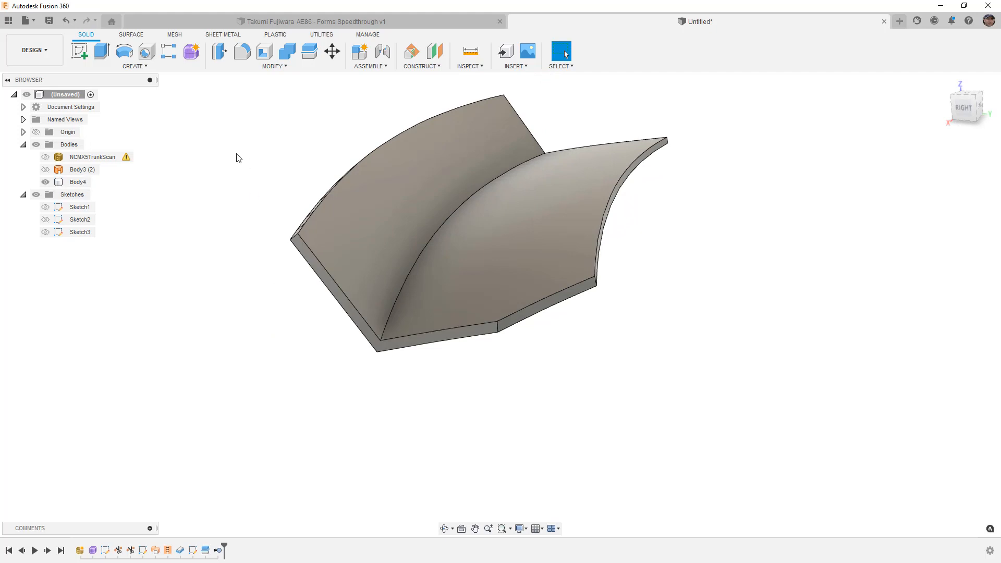
left_click(243, 52)
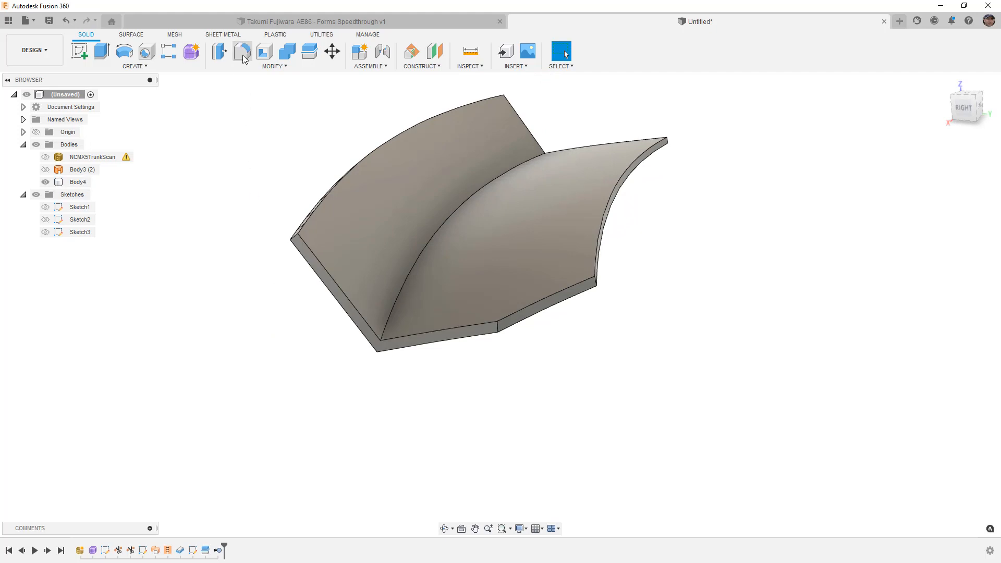
left_click(395, 310)
type("5")
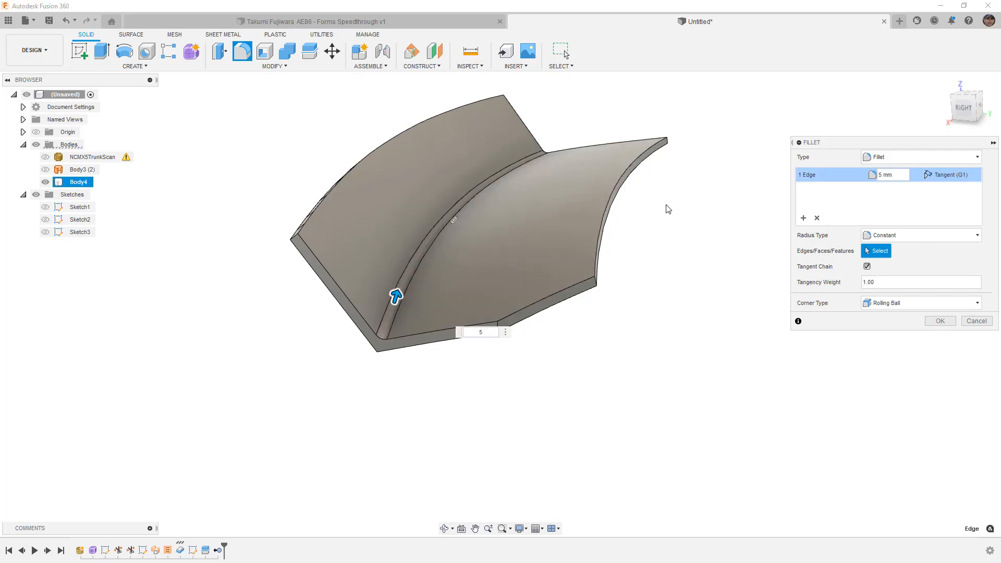
Step: Set the fillet radius on the inner bend edge to 10 mm and apply the fillet
left_click(945, 178)
left_click(945, 180)
left_click(965, 110)
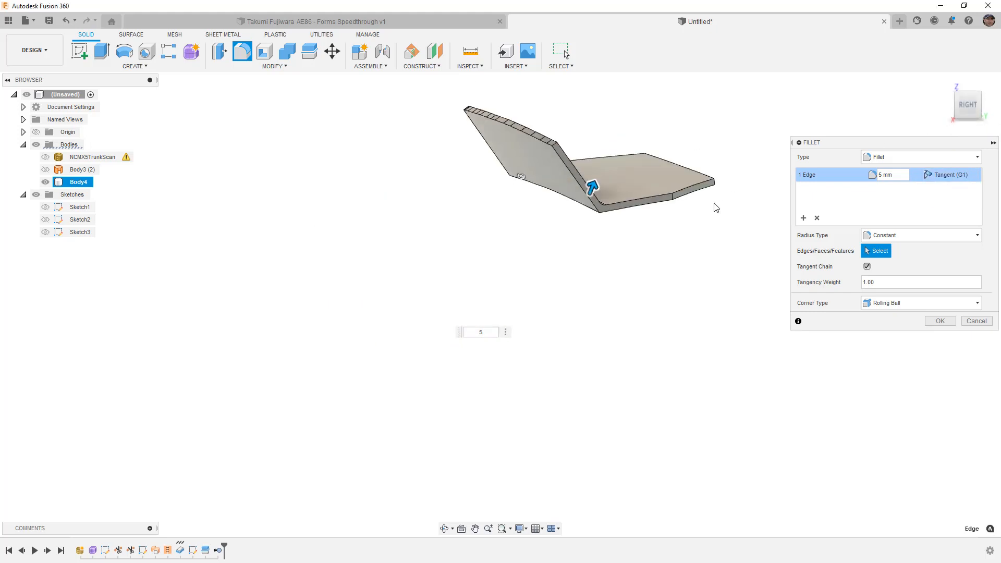
scroll(514, 232, "up", 8)
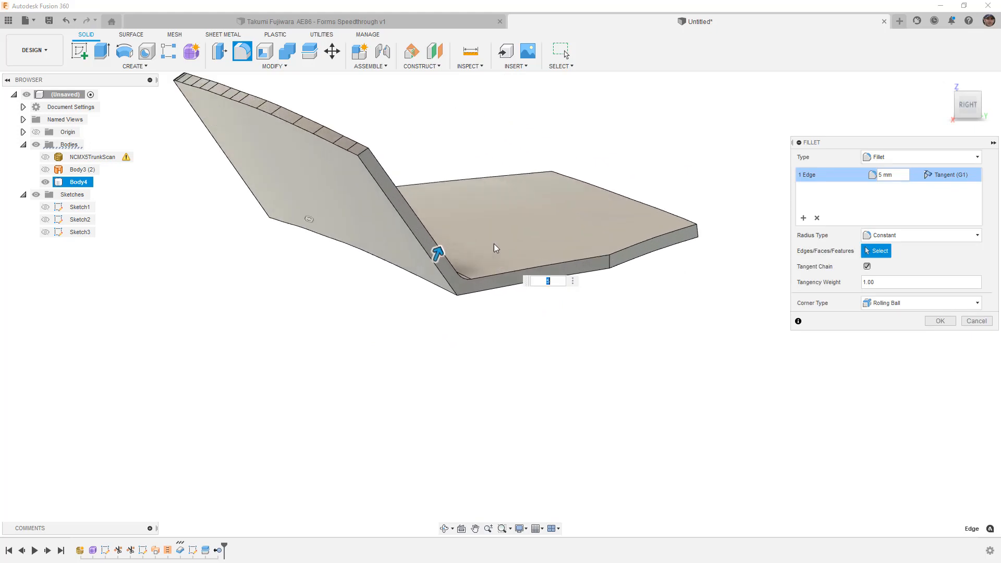
middle_click_drag(483, 241, 476, 247)
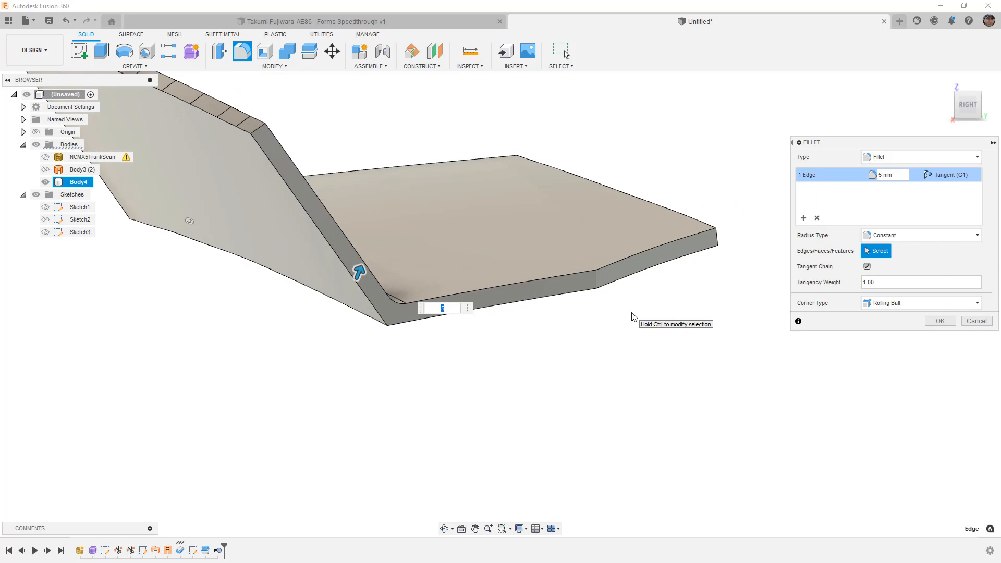
key("Return")
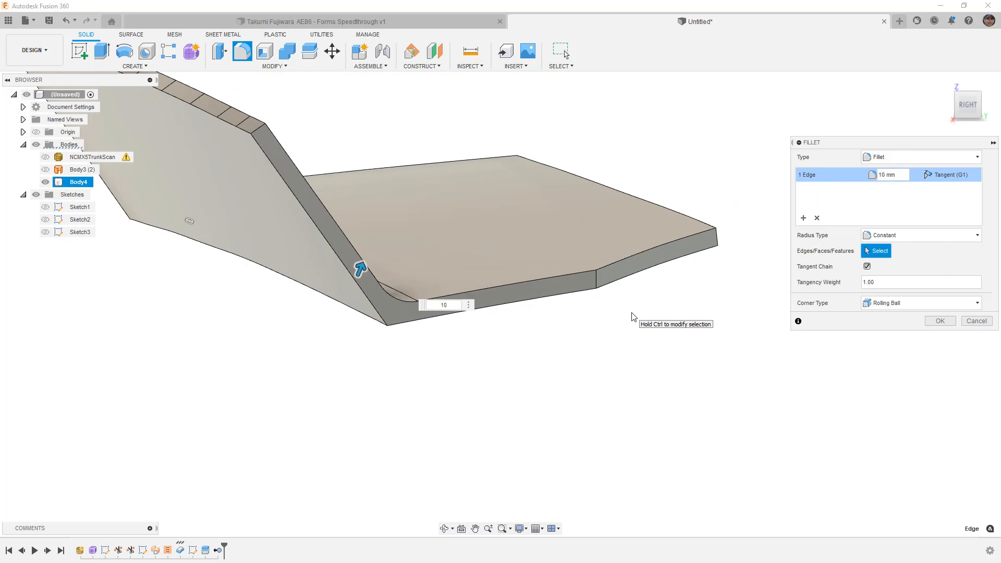
left_click(939, 322)
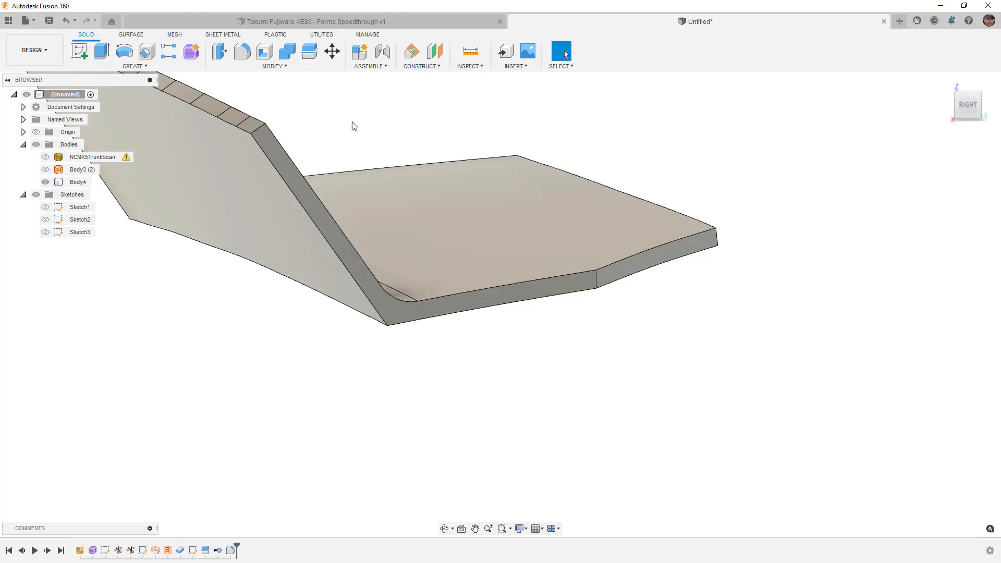
Step: Fillet the outer edge of the bend with a 15 mm radius
left_click(365, 177)
left_click(241, 51)
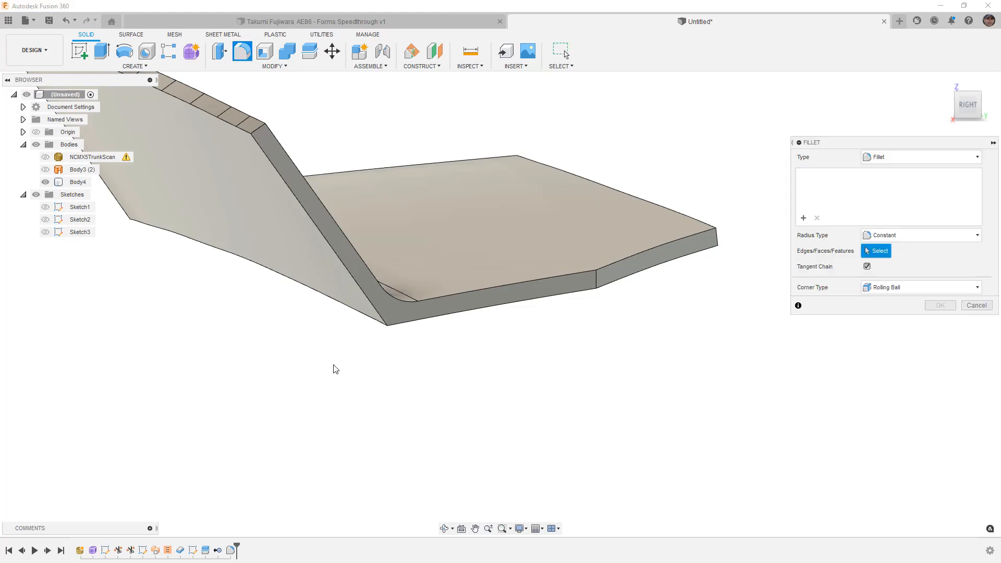
left_click(373, 320)
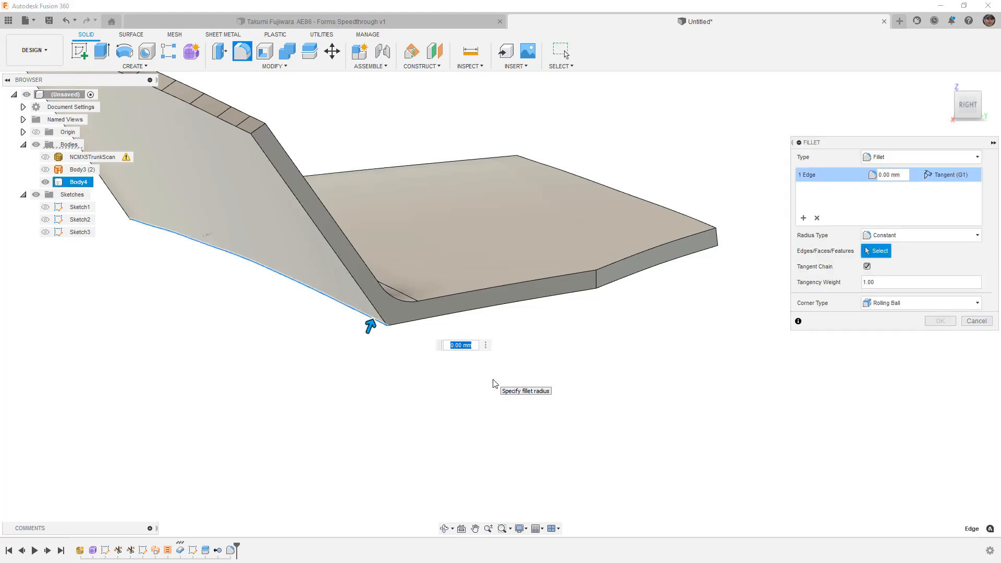
key("Return")
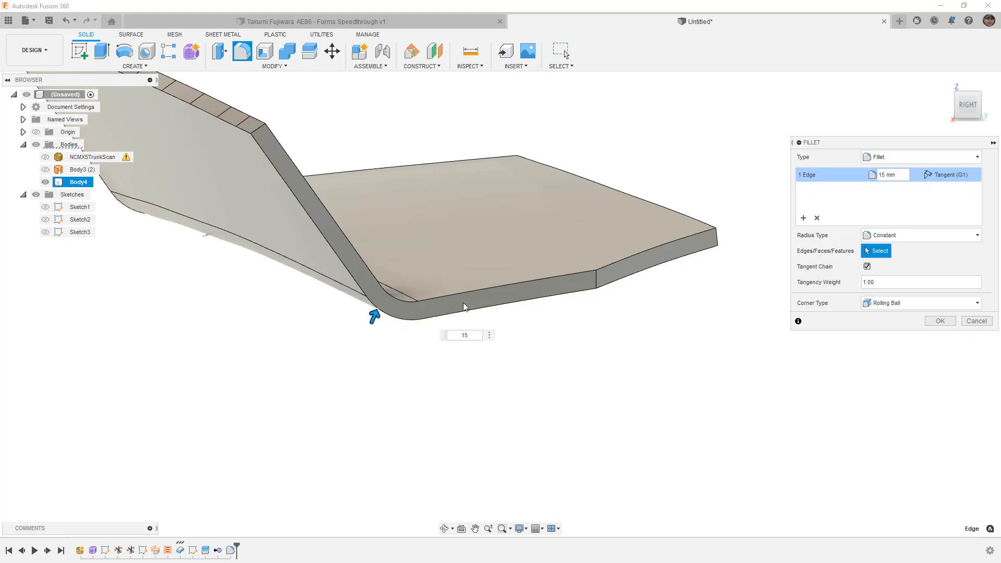
left_click(940, 321)
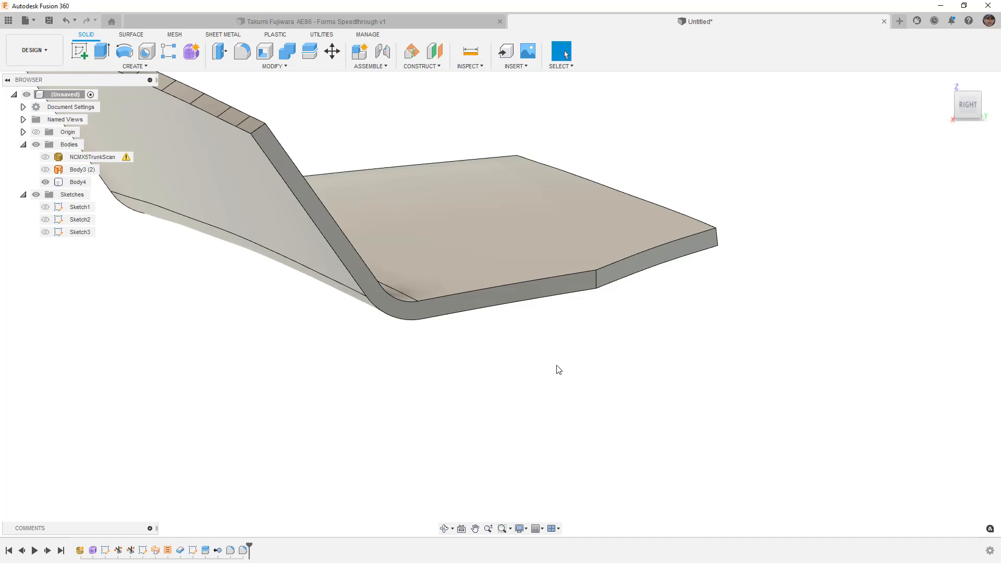
Step: Start another fillet on the short corner edge atop the upright flange and give it a 15 mm radius
scroll(497, 376, "down", 2)
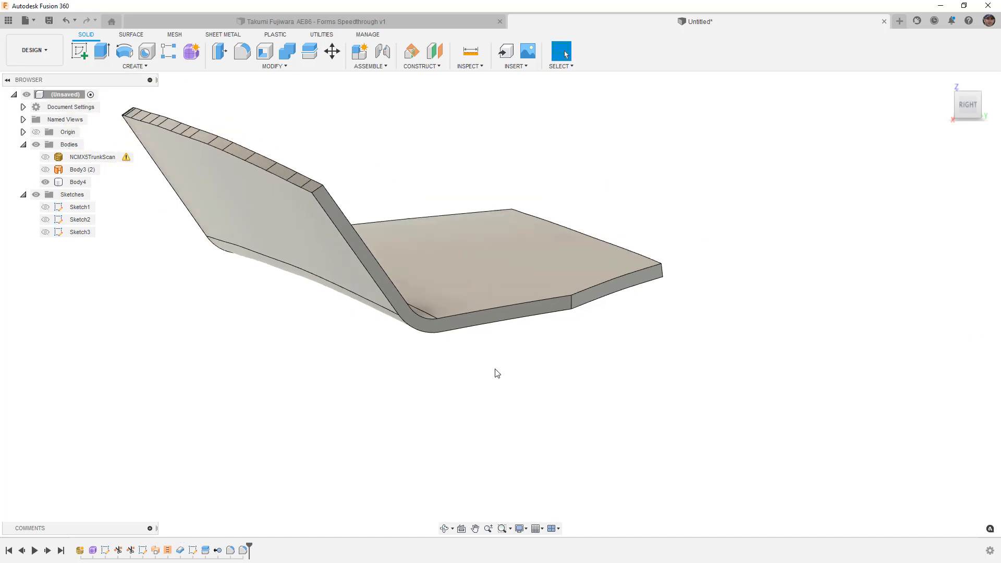
right_click(383, 195)
left_click(380, 160)
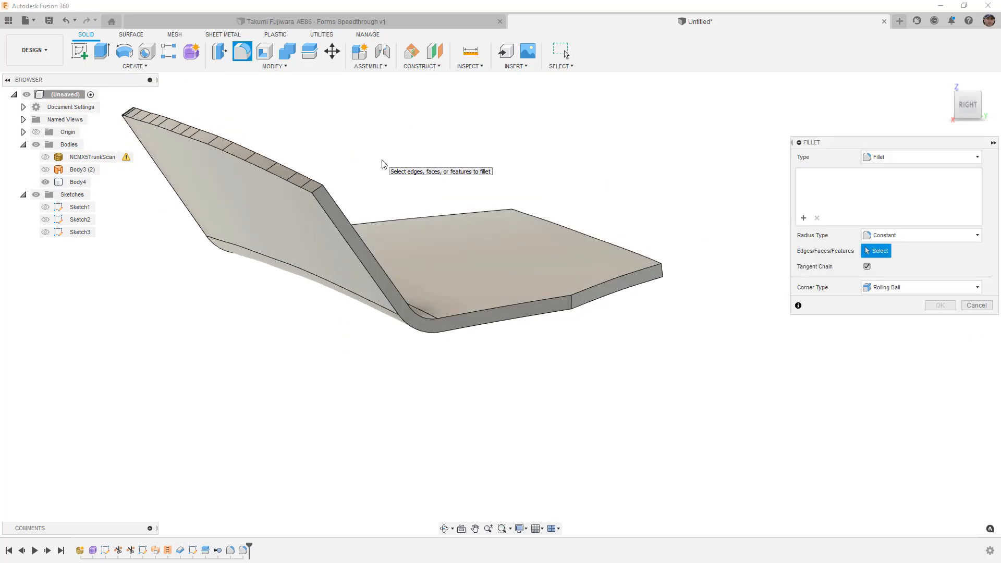
left_click(323, 191)
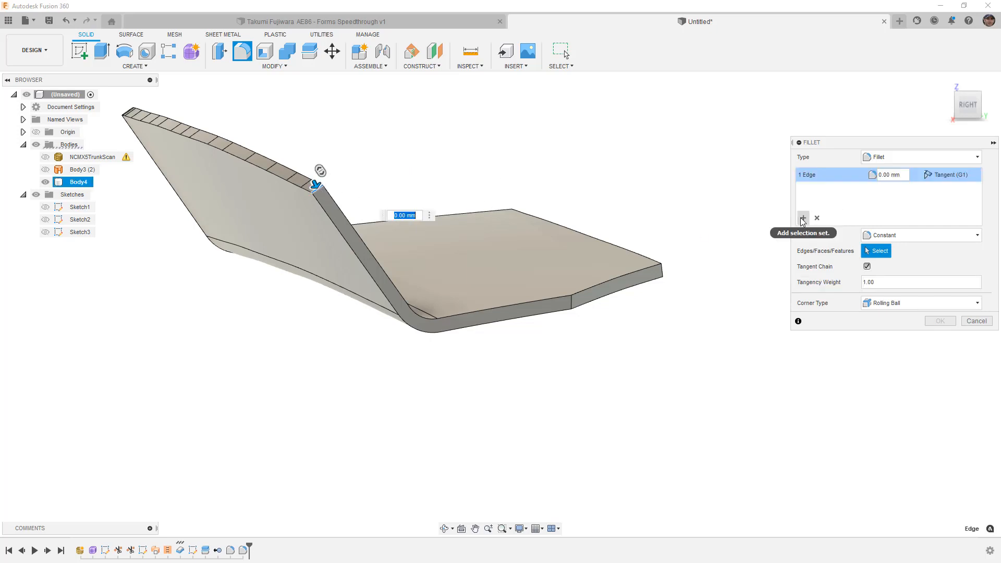
scroll(406, 268, "up", 5)
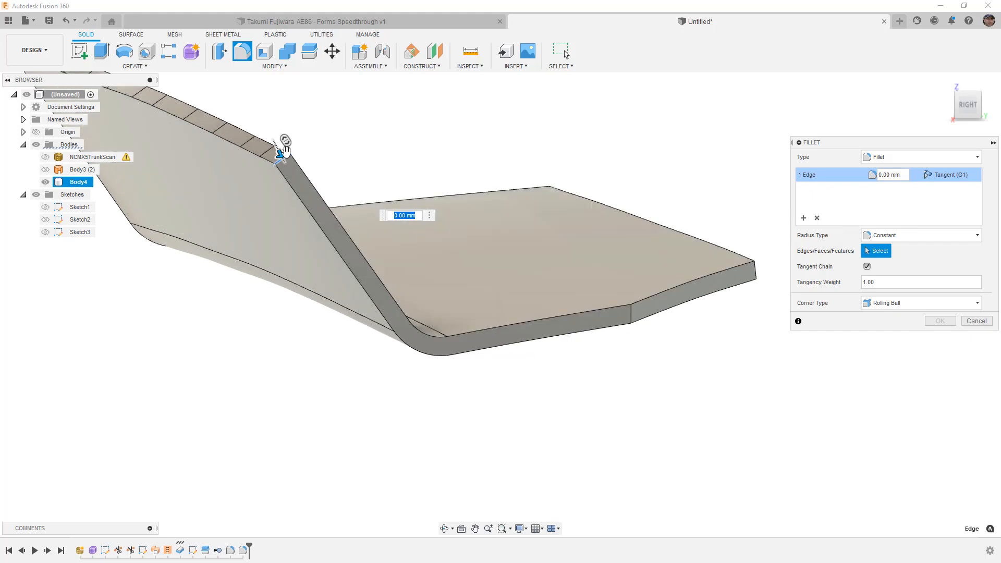
left_click_drag(286, 151, 285, 165)
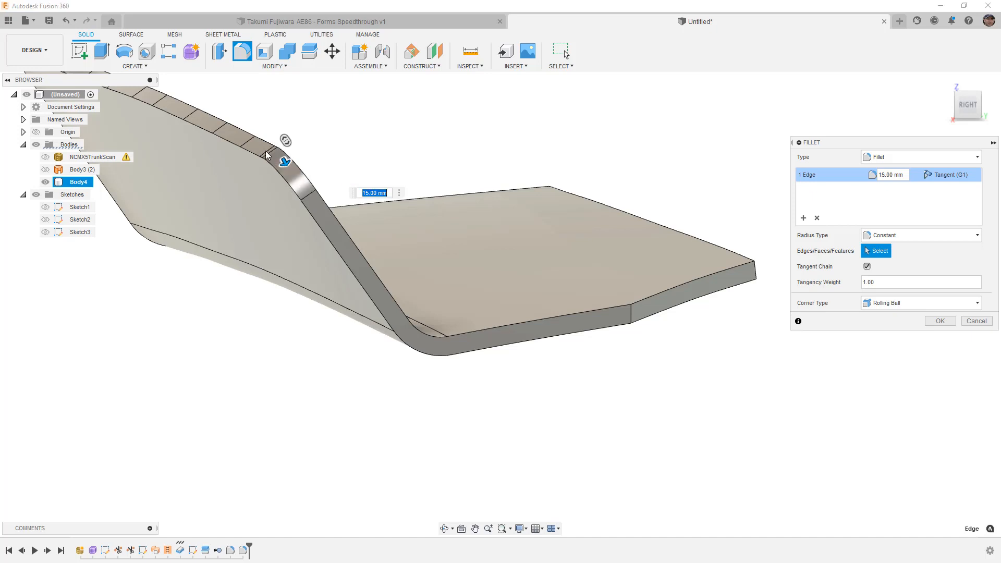
Step: Add the two short corner edges of the lower flange to the 15 mm fillet and apply it
middle_click_drag(311, 193, 255, 256, "shift")
scroll(149, 320, "up", 1)
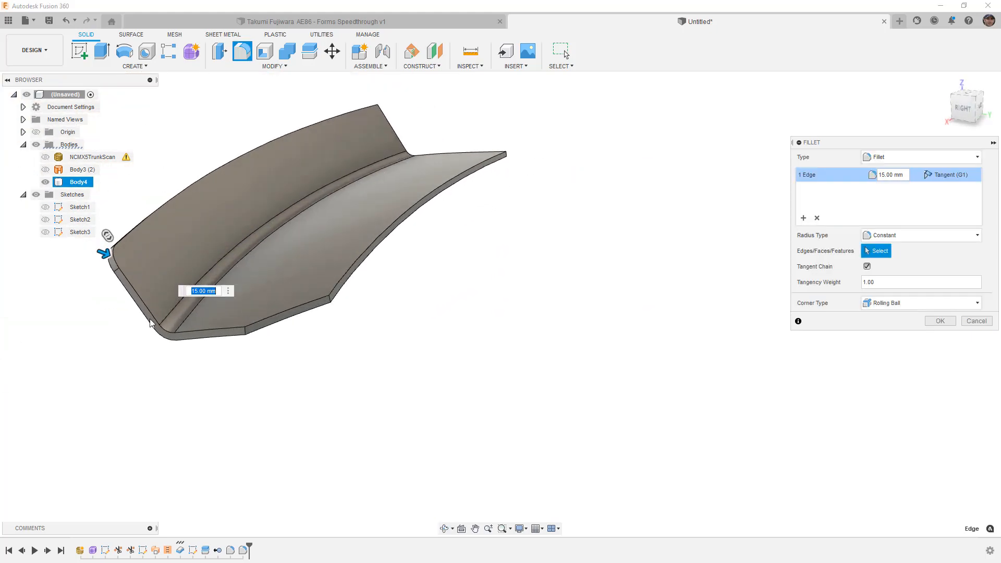
middle_click_drag(150, 321, 200, 307)
scroll(245, 321, "up", 1)
scroll(304, 336, "up", 1)
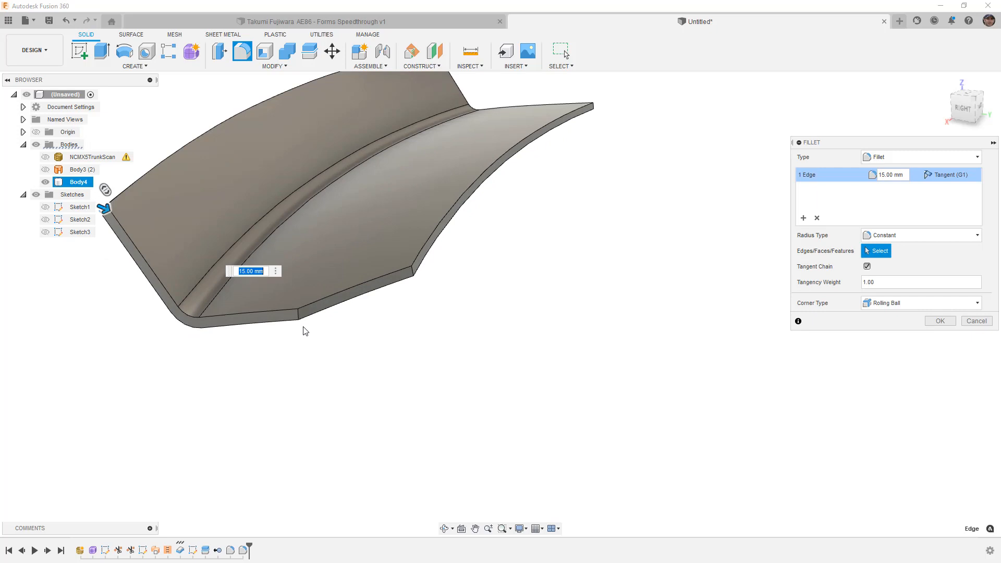
left_click(380, 290)
left_click(414, 273)
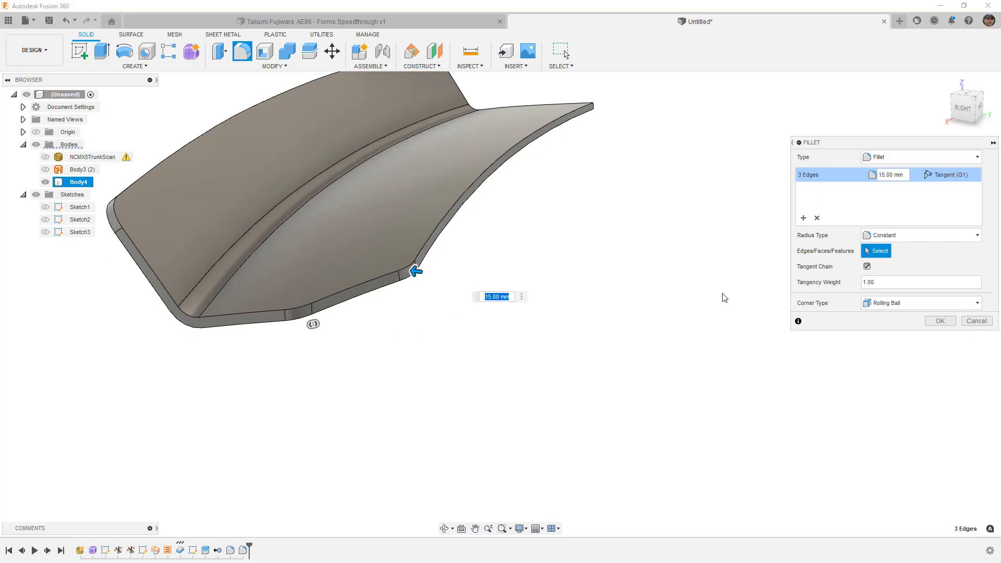
left_click(939, 320)
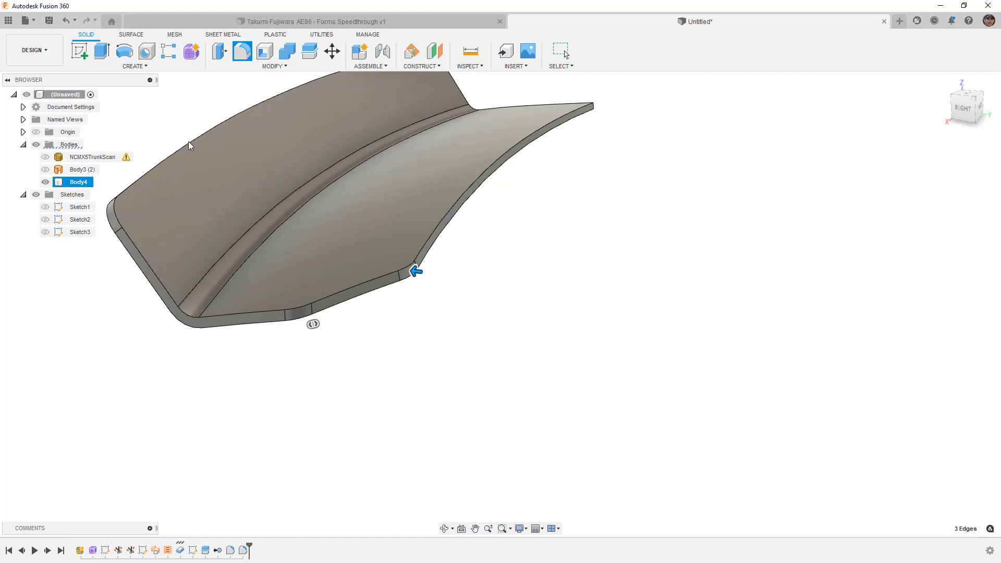
Step: Start a new sketch on the front plane, facing the upright flange
scroll(402, 170, "down", 5)
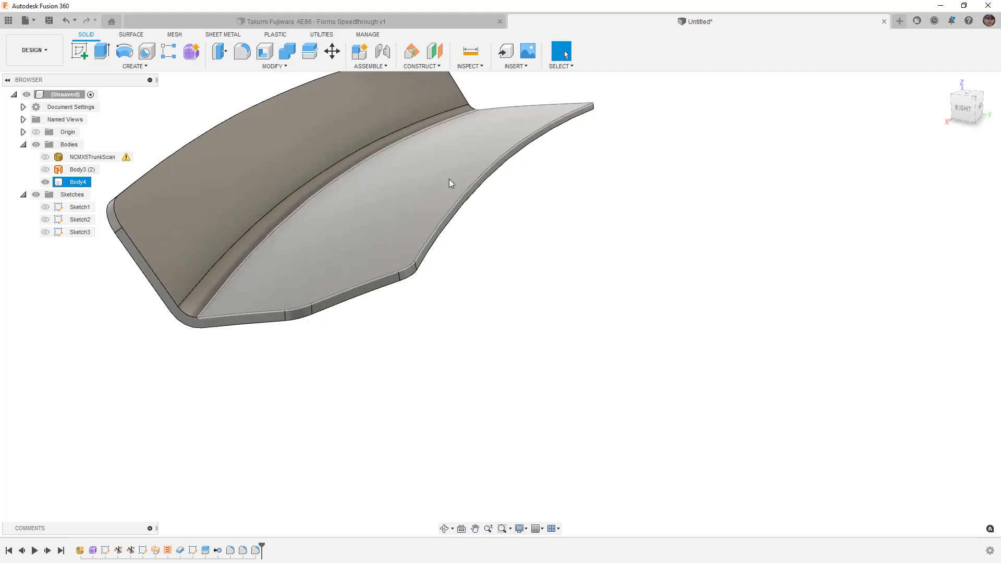
middle_click_drag(386, 226, 454, 231, "shift")
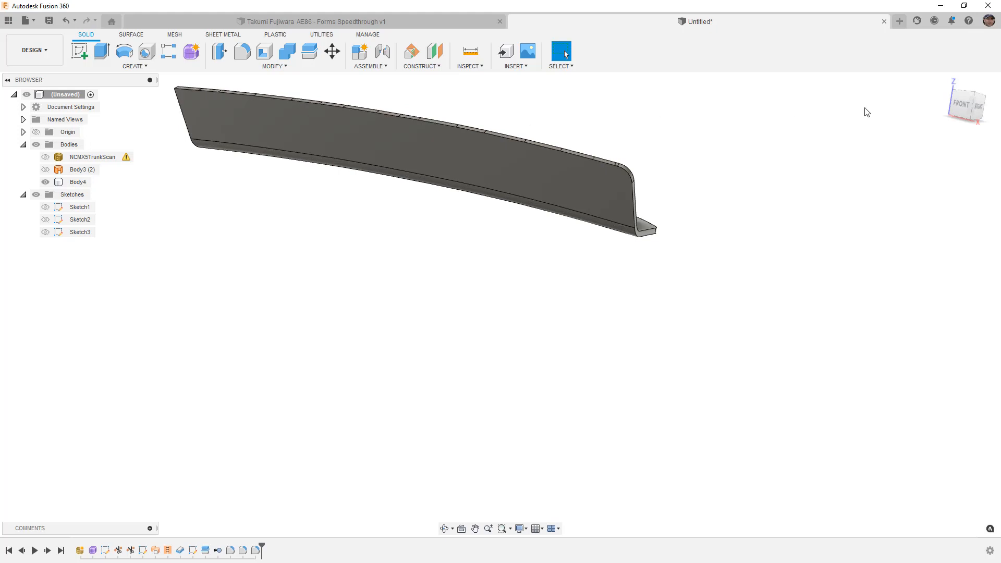
left_click(962, 104)
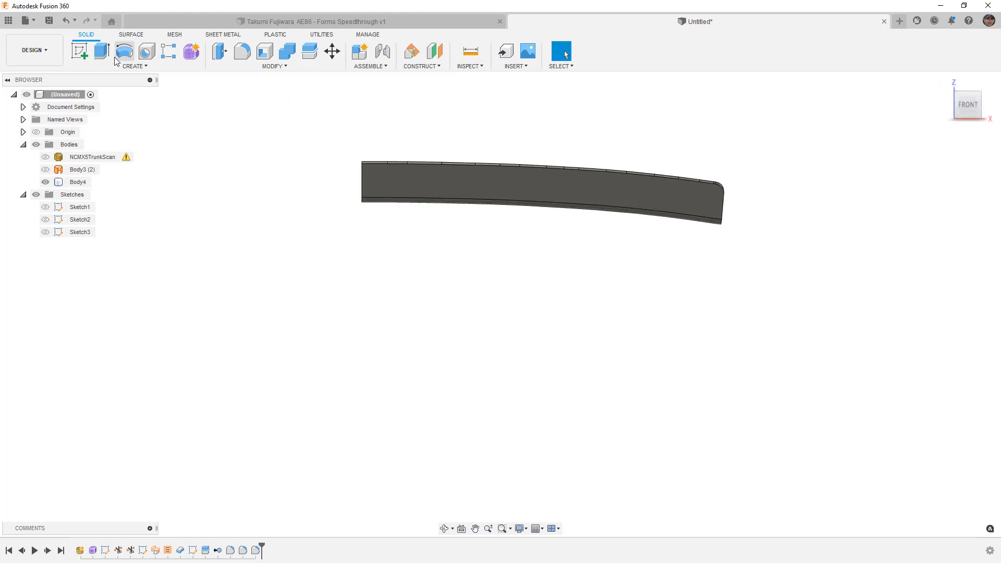
left_click(79, 50)
left_click(399, 216)
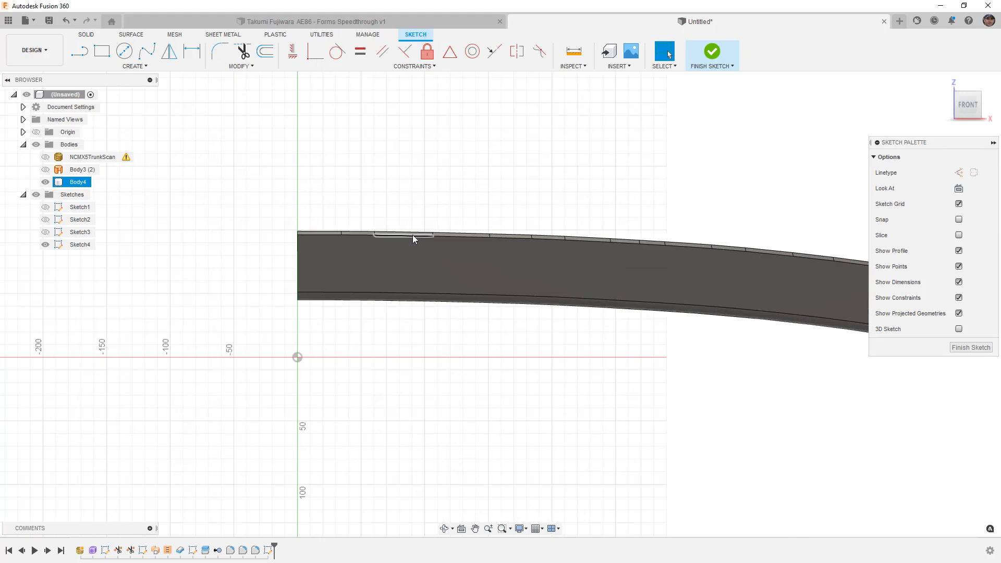
Step: Project the upright flange's upper edge into the sketch with the projection link kept on
left_click(407, 236)
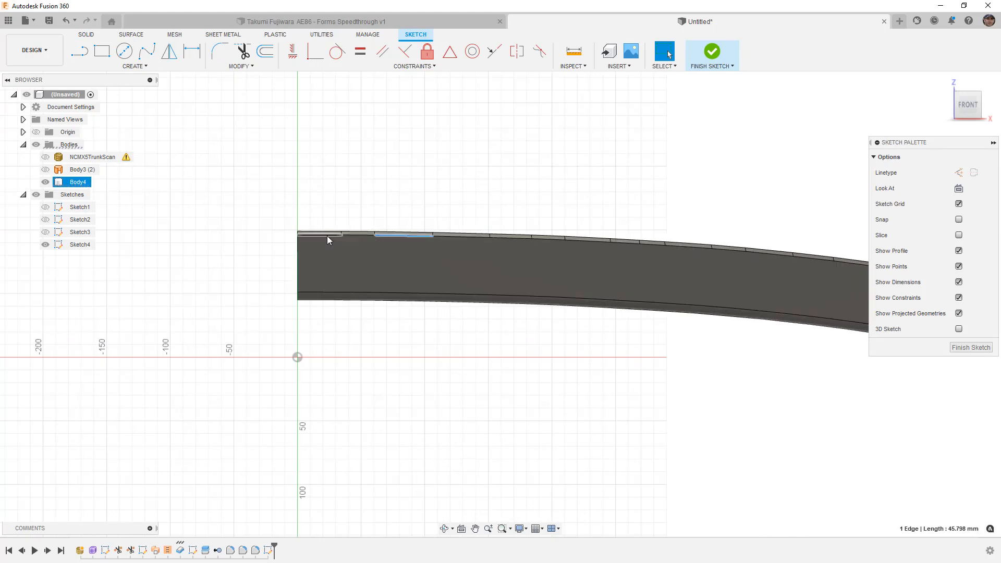
left_click(505, 238)
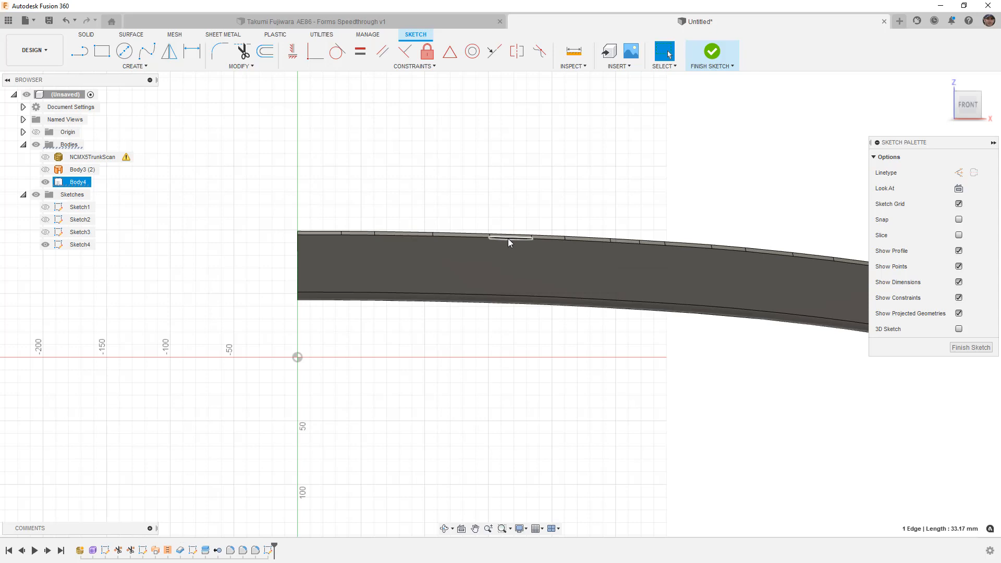
key("p")
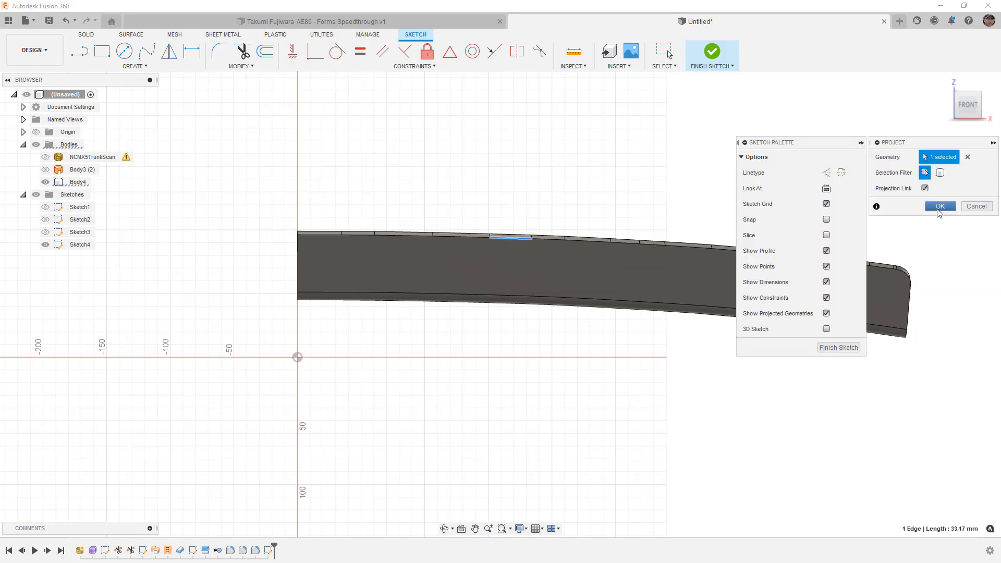
left_click(938, 206)
scroll(588, 212, "up", 5)
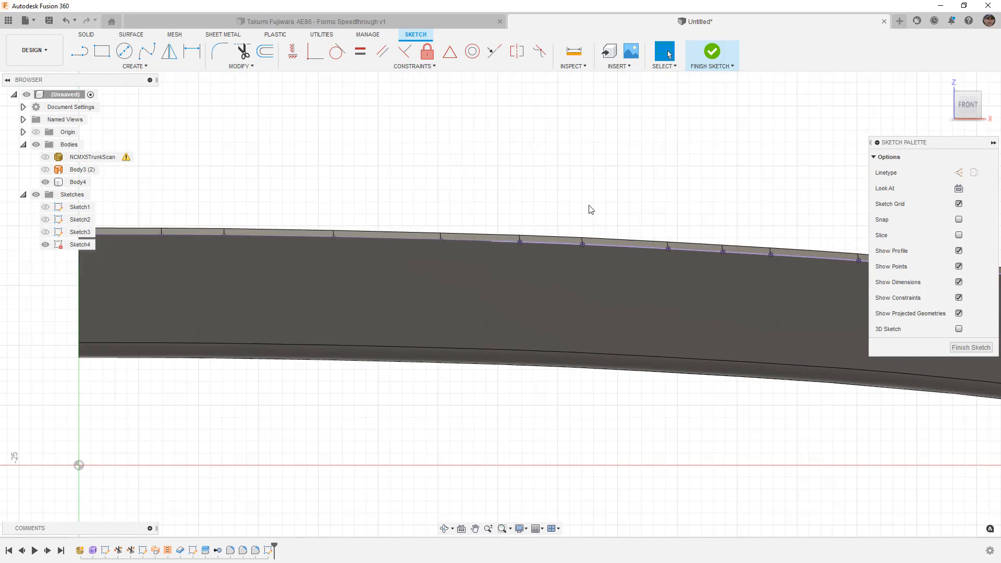
Step: Draw a vertical line down from the projected curve's centreline end, plus a horizontal construction line about 22 mm long extending outward from its lower end
scroll(424, 205, "down", 8)
mouse_move(503, 208)
middle_mouse_down("shift")
mouse_move(489, 223)
mouse_move(460, 226)
mouse_move(459, 251)
mouse_move(477, 257)
mouse_move(523, 217)
middle_mouse_up("shift")
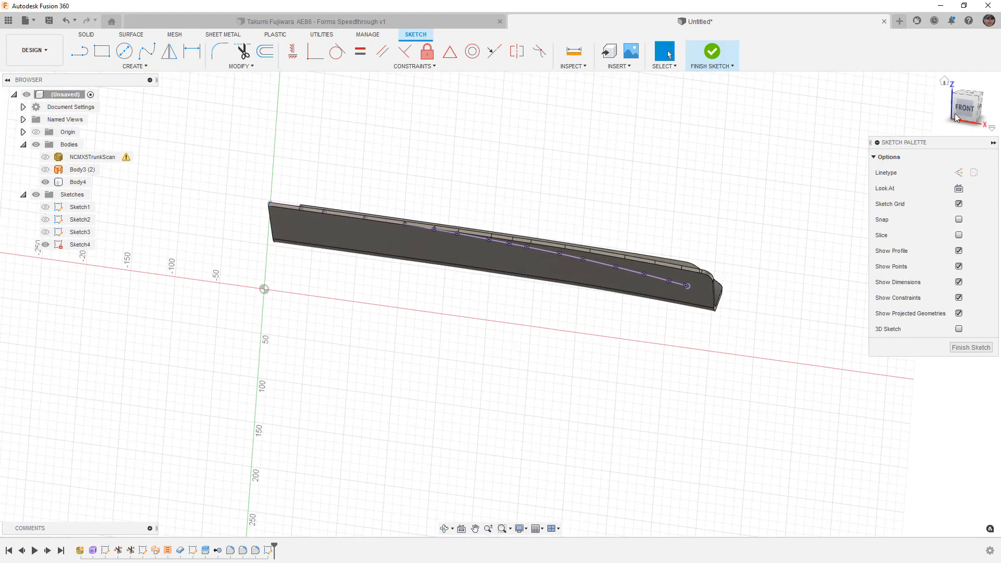
scroll(397, 255, "down", 1)
middle_click_drag(398, 256, 463, 254)
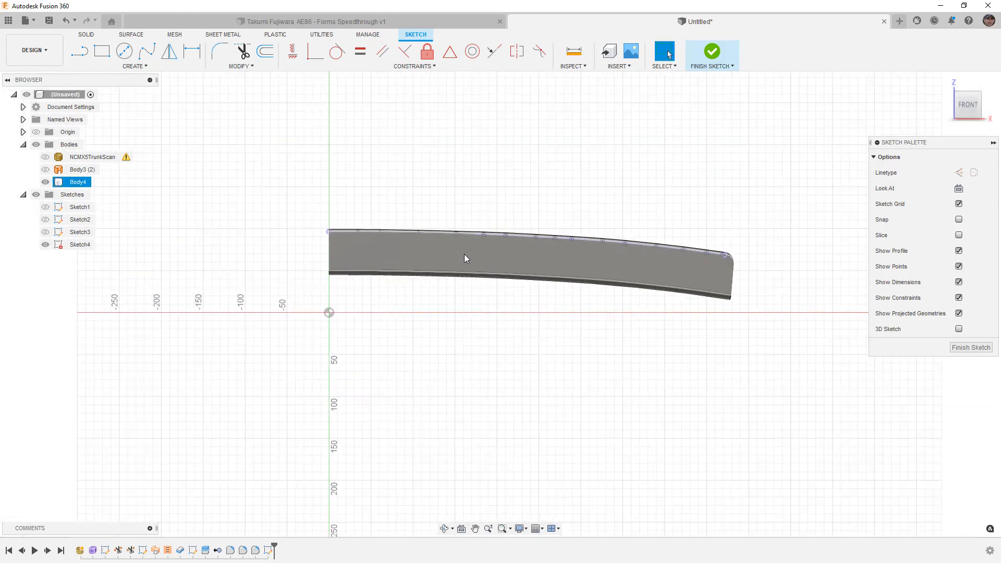
scroll(321, 246, "up", 2)
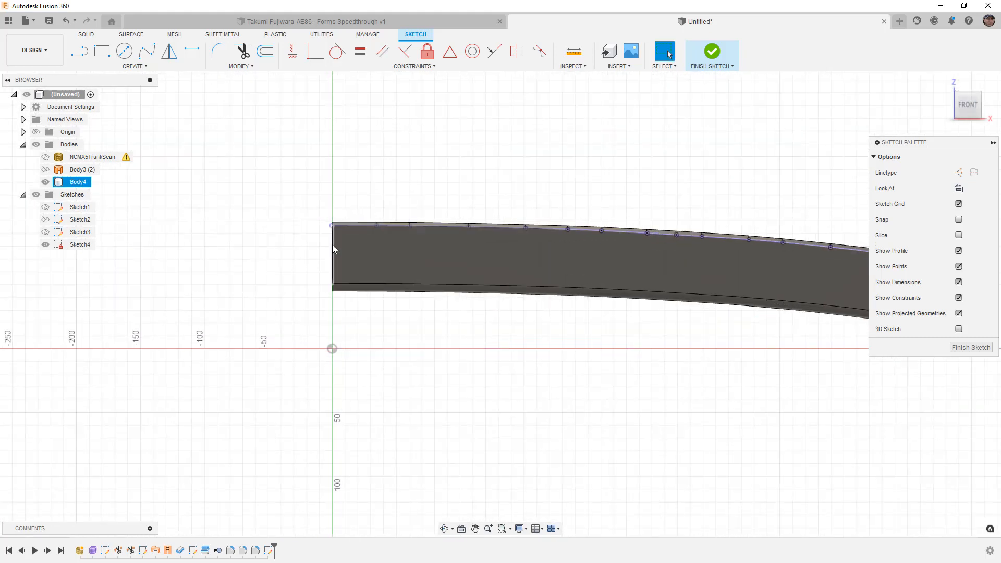
key("l")
left_click(331, 225)
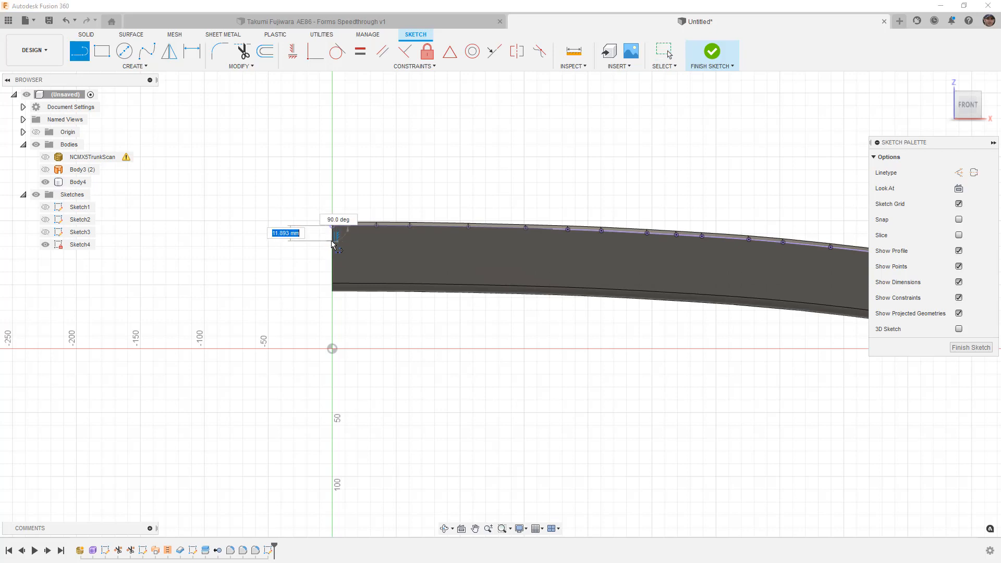
left_click(305, 244)
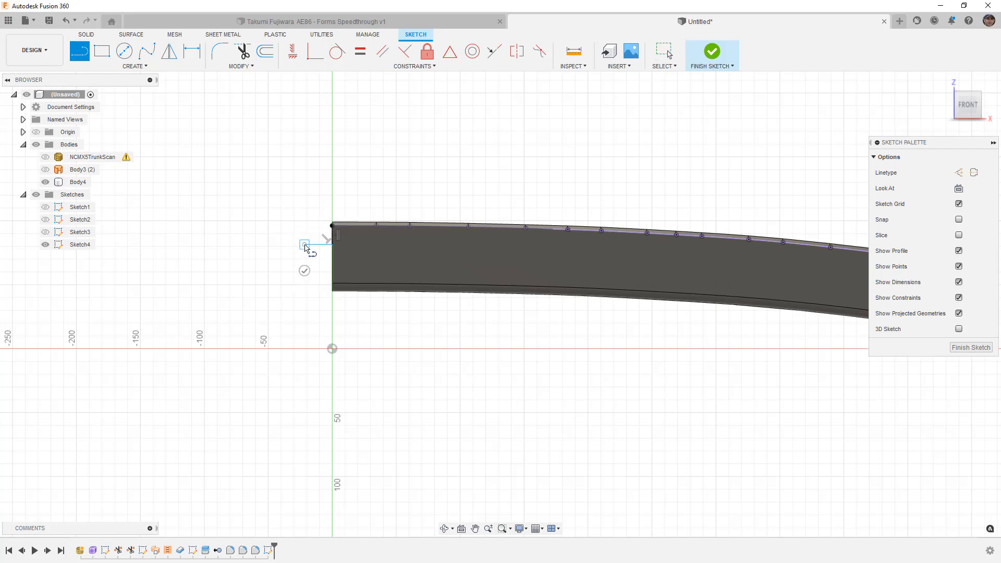
left_click(304, 271)
key("Escape")
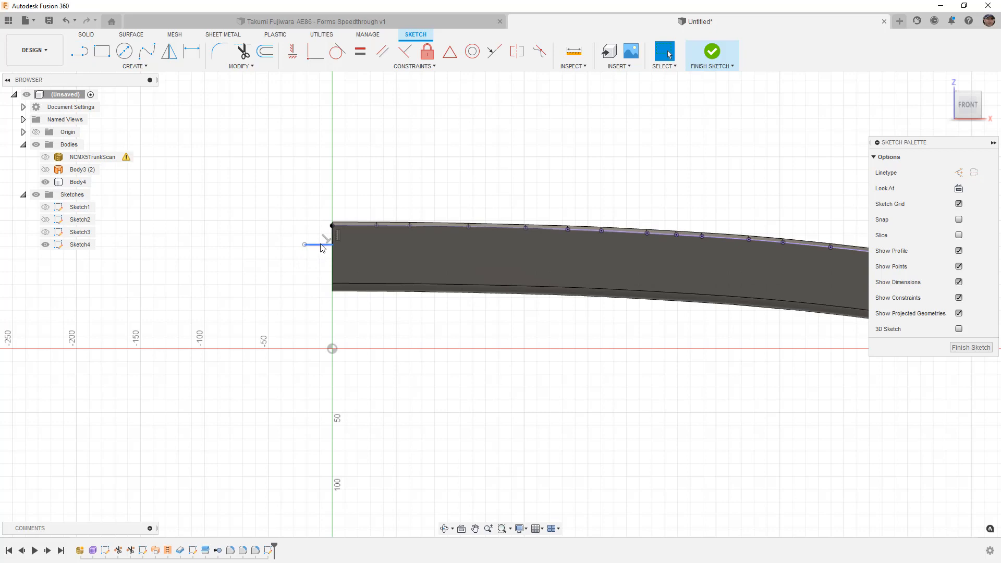
left_click(319, 244)
key("x")
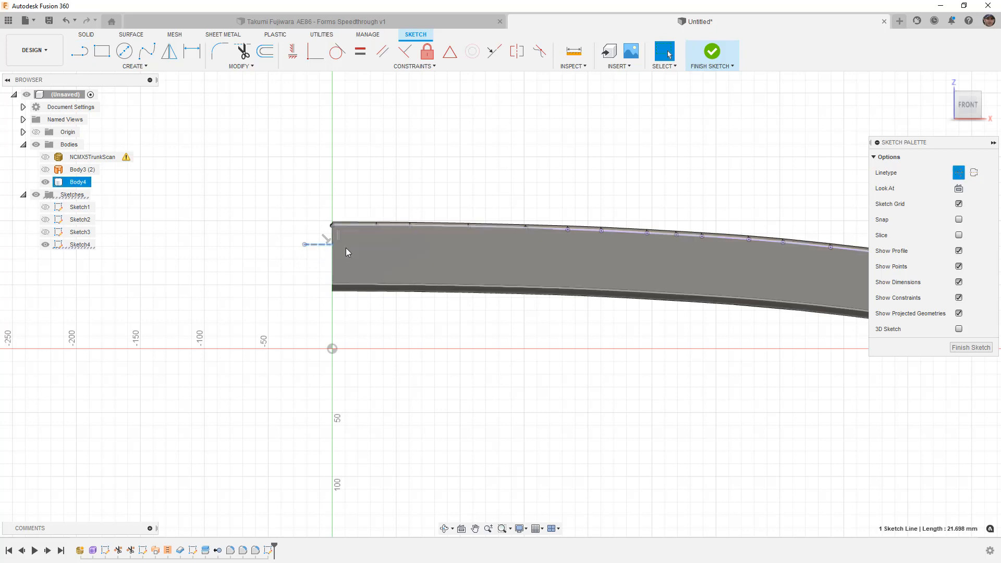
Step: Draw a fit point spline from the lower end of the vertical line to a point on the projected edge curve
scroll(346, 248, "up", 2)
left_click(314, 186)
left_click(148, 54)
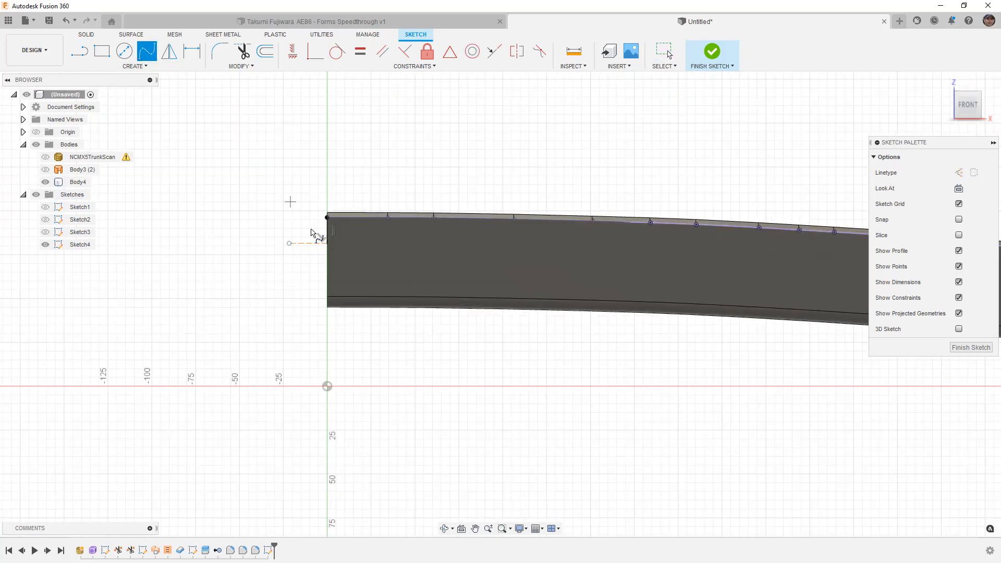
left_click(327, 243)
double_click(650, 223)
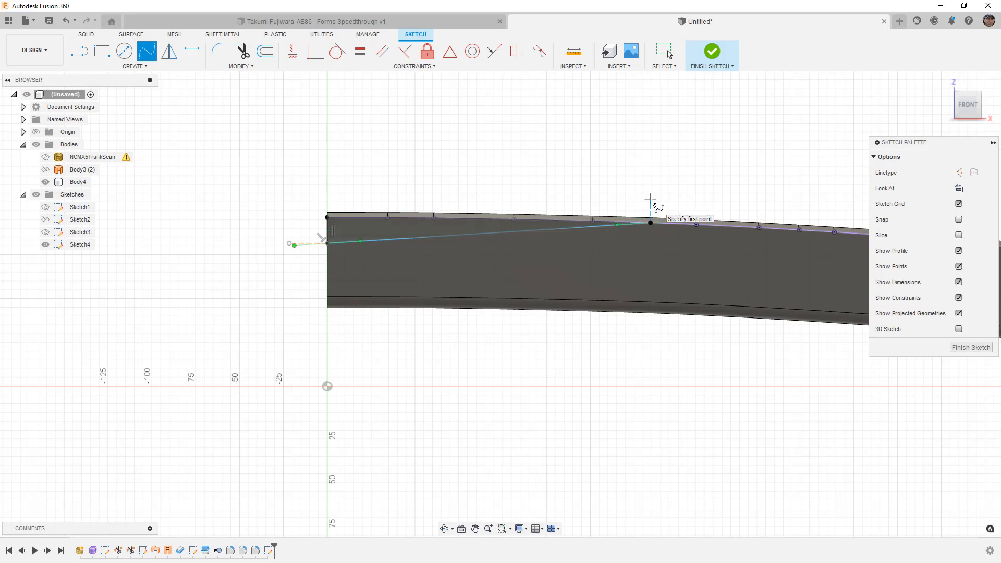
Step: Constrain the spline's tangent handle at the centreline end to be horizontal
key("Escape")
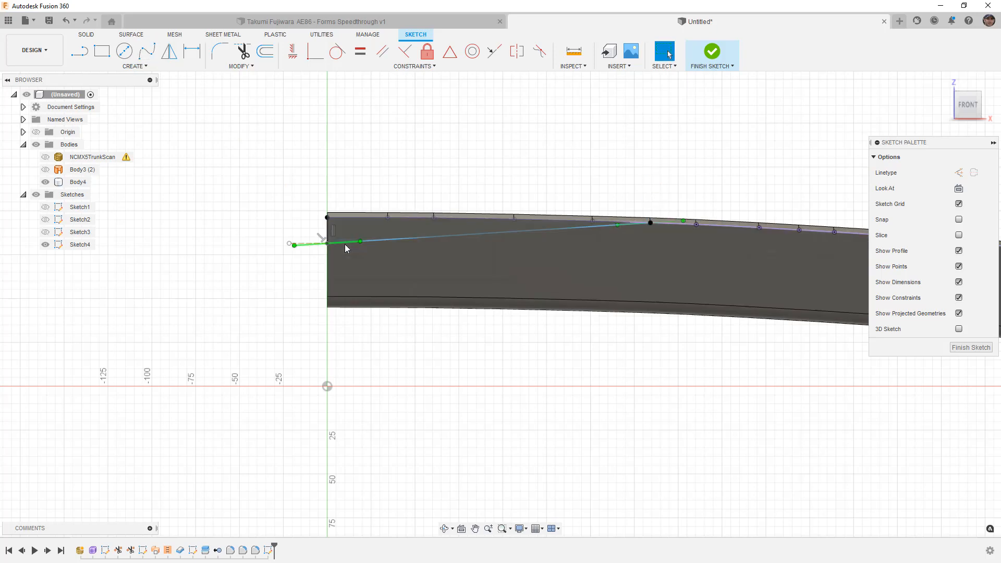
left_click(345, 244)
scroll(347, 247, "up", 3)
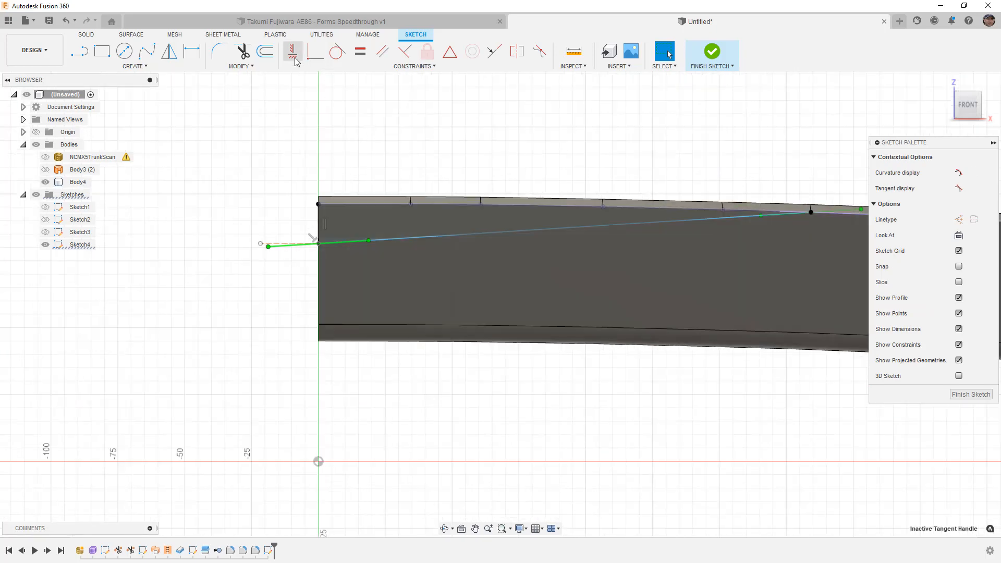
left_click(292, 51)
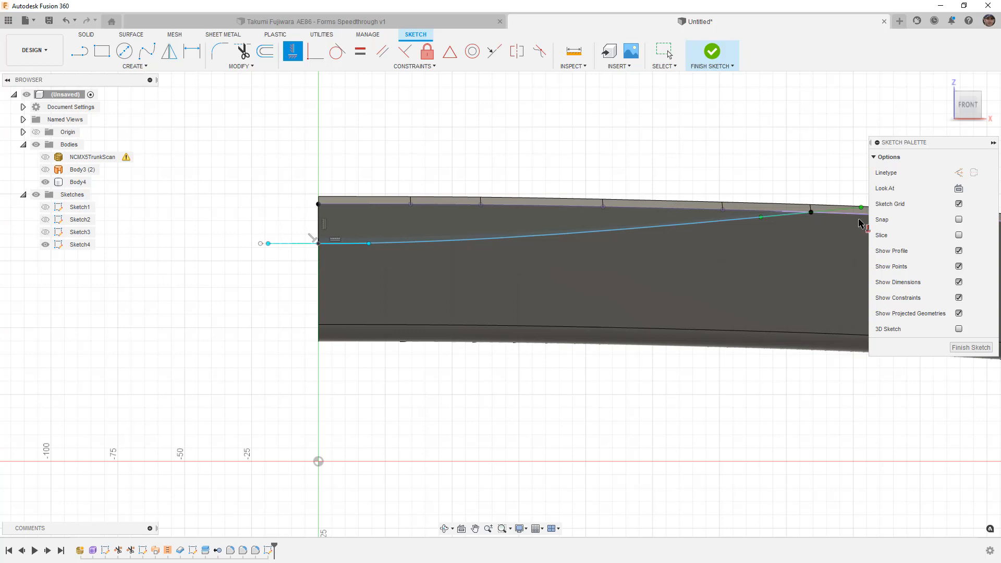
Step: Make the spline's other end tangent to the projected edge curve and finish the sketch
middle_click_drag(825, 223, 628, 216)
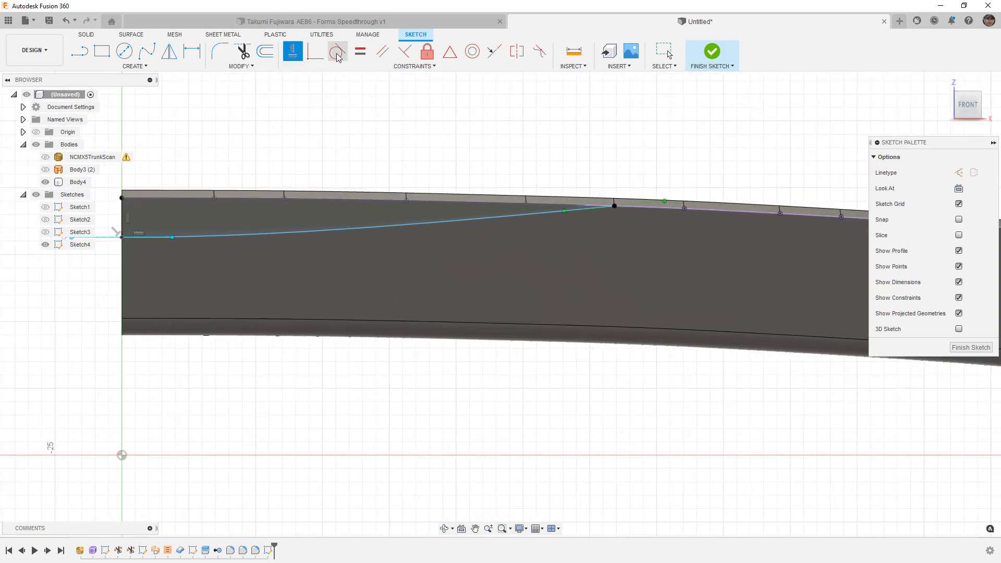
left_click(337, 52)
left_click(627, 209)
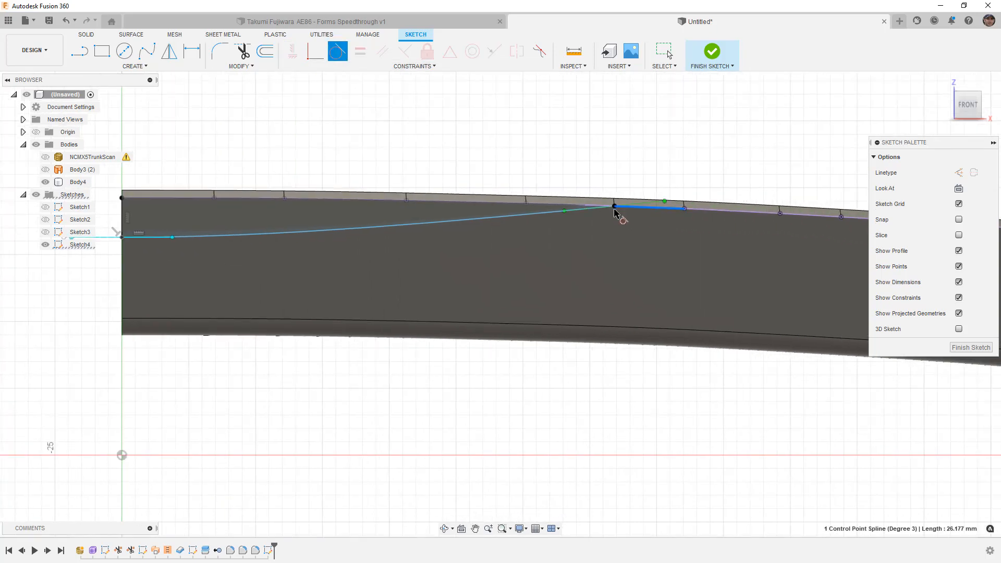
left_click(554, 215)
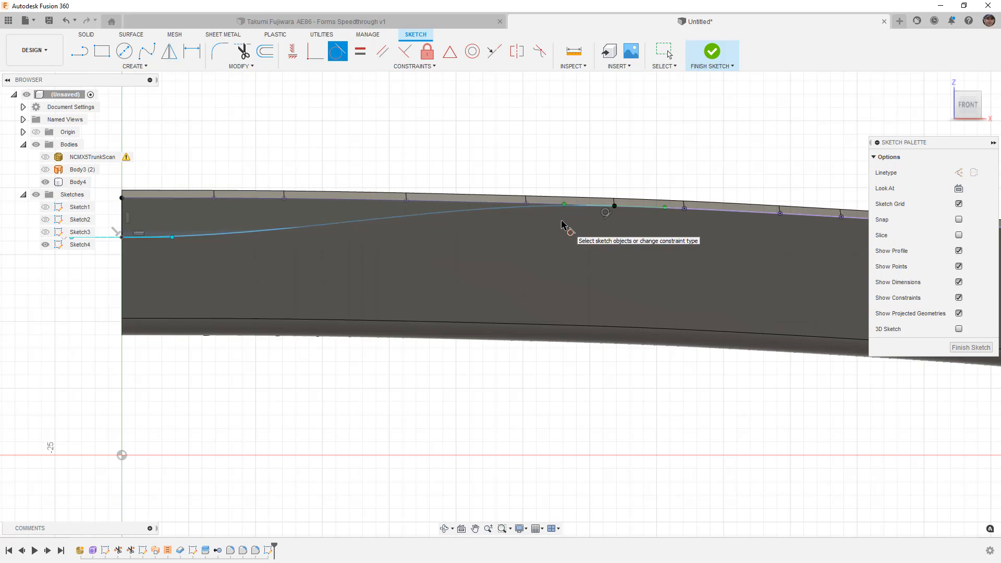
left_click(712, 52)
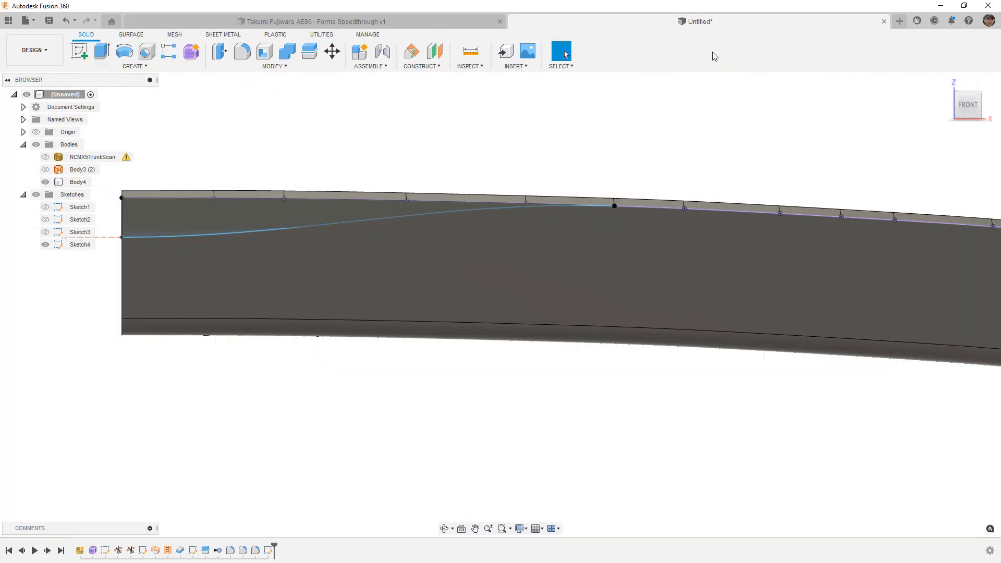
scroll(709, 116, "down", 2)
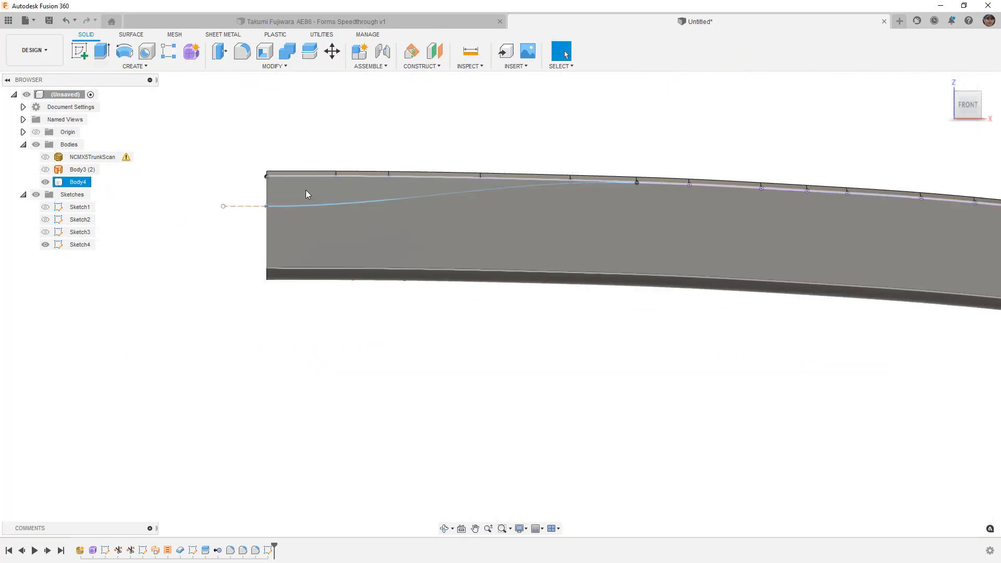
left_click(46, 182)
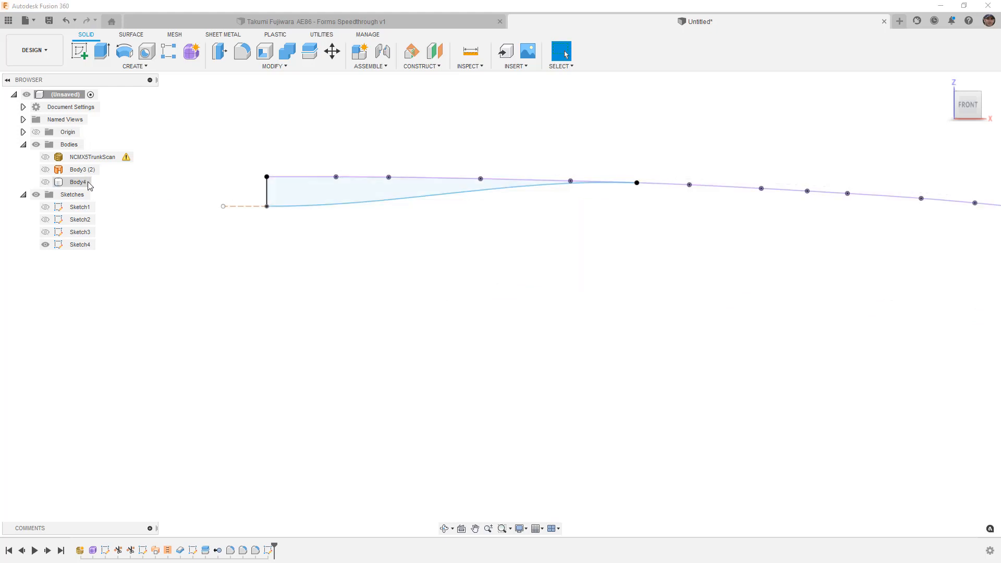
left_click(323, 191)
left_click(45, 182)
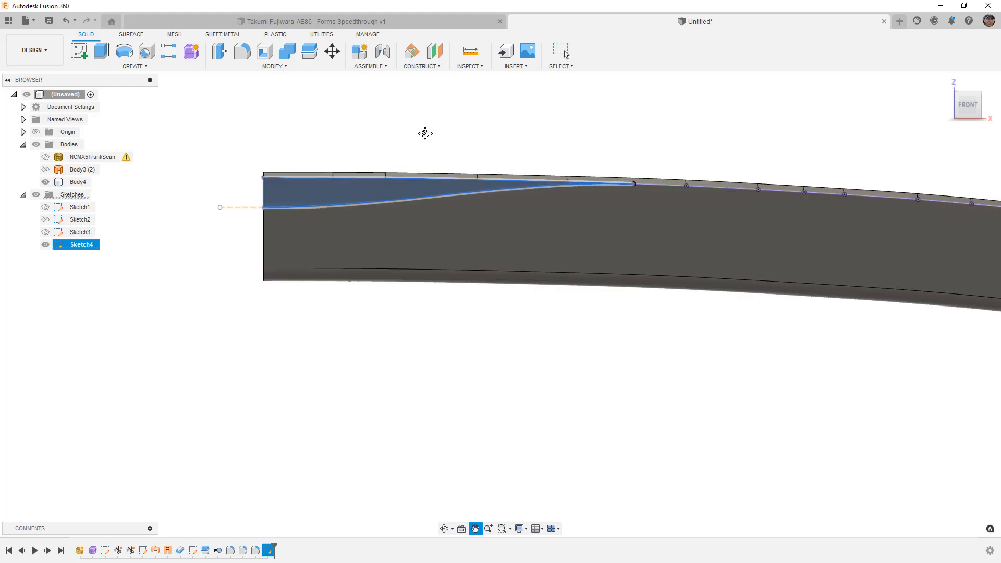
left_click(101, 52)
middle_click_drag(491, 282, 418, 251, "shift")
left_click_drag(429, 206, 482, 188)
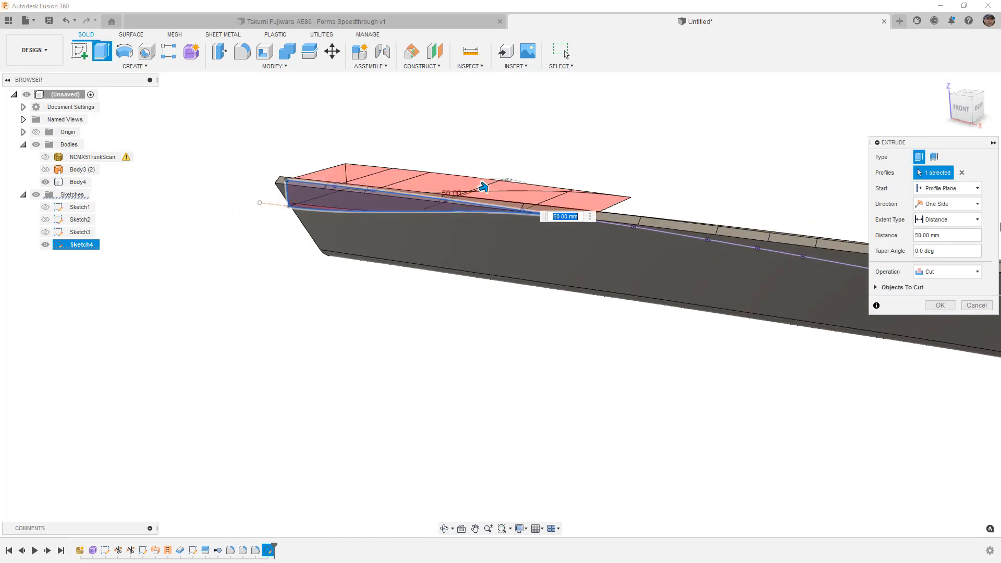
left_click(946, 204)
left_click(939, 241)
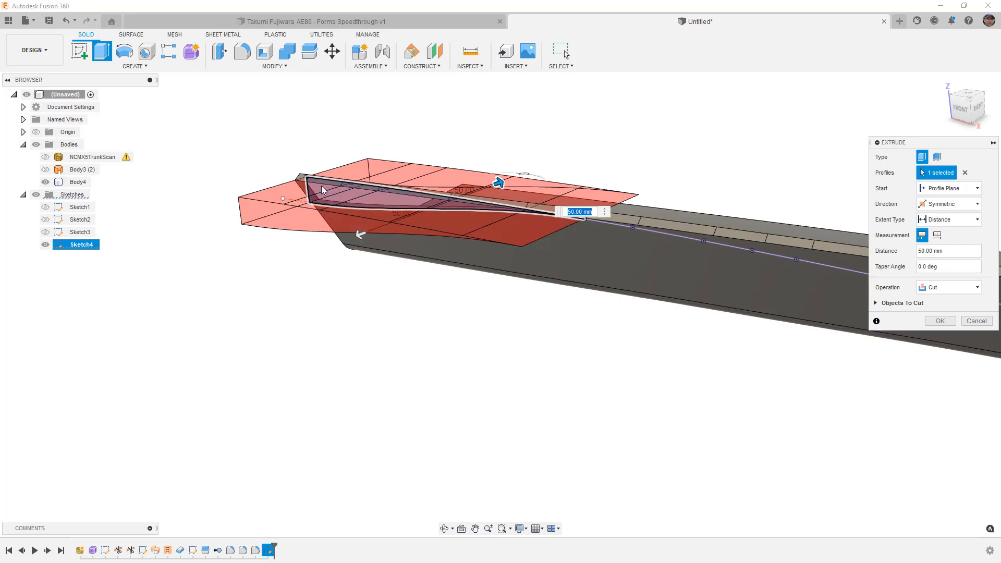
scroll(553, 203, "up", 4)
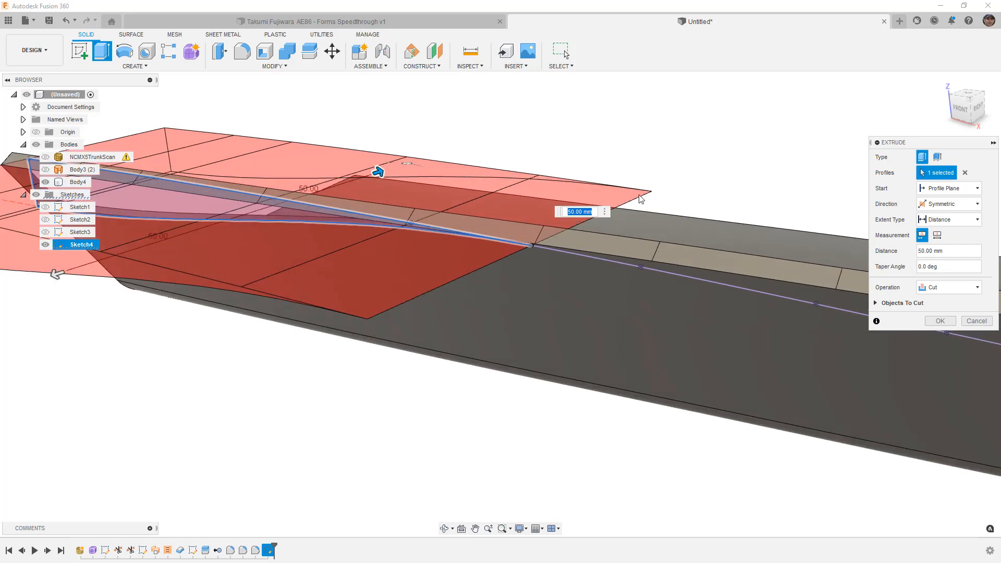
scroll(649, 195, "down", 2)
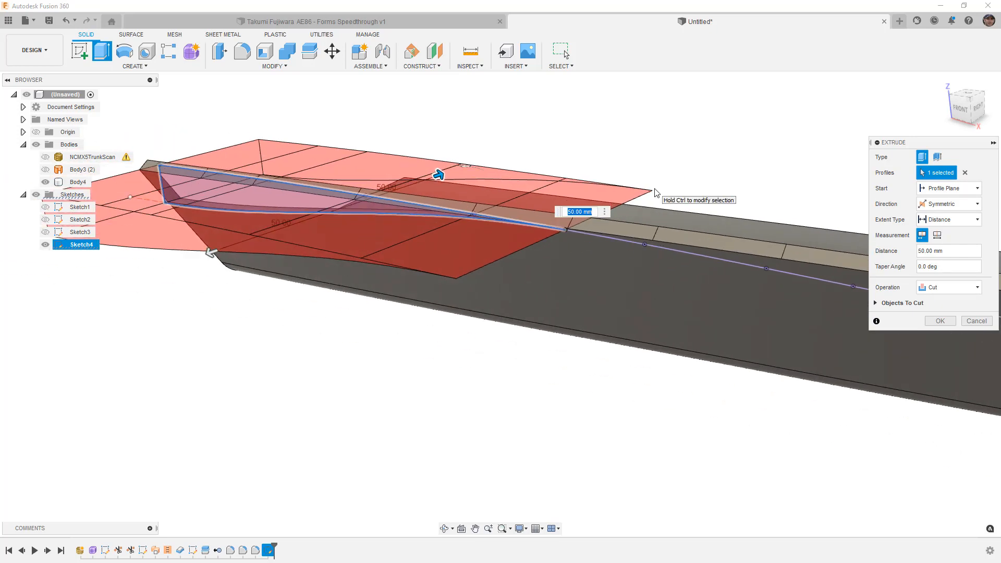
scroll(654, 194, "down", 1)
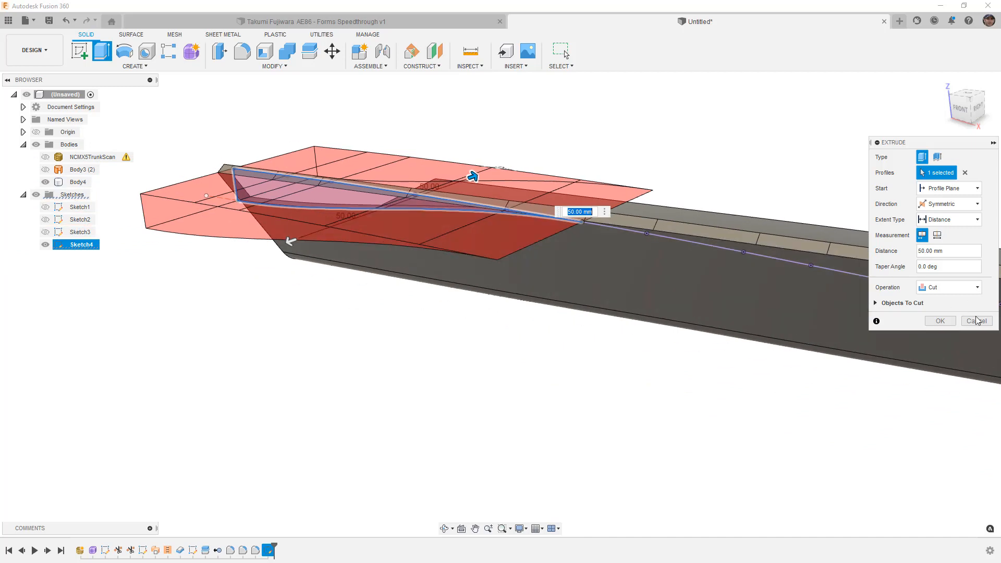
left_click(975, 320)
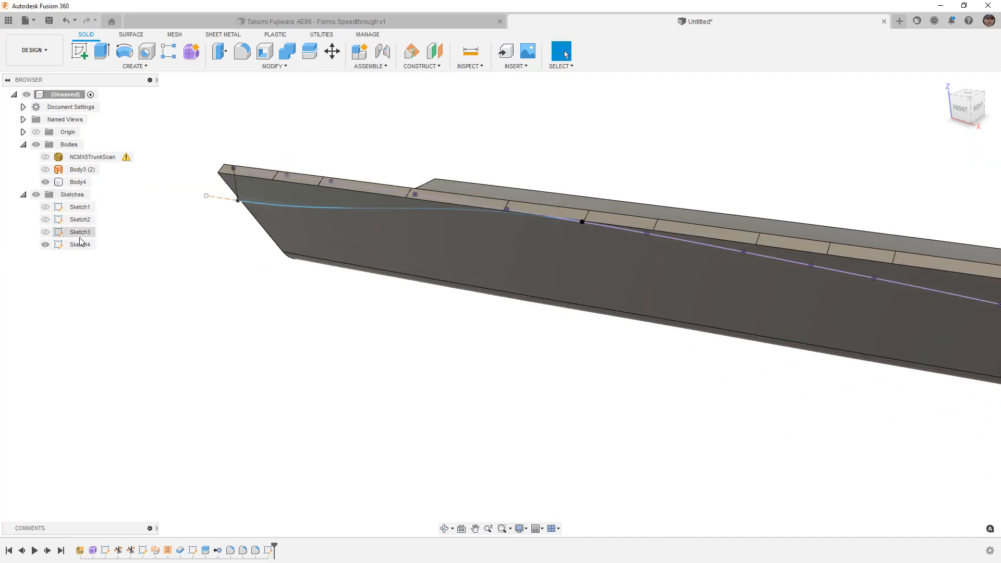
Step: Reopen the flange sketch and draw three lines enclosing a rectangular area above the edge, from the centreline endpoint to the spline's outer end, about 27 mm high there
right_click(80, 244)
left_click(156, 275)
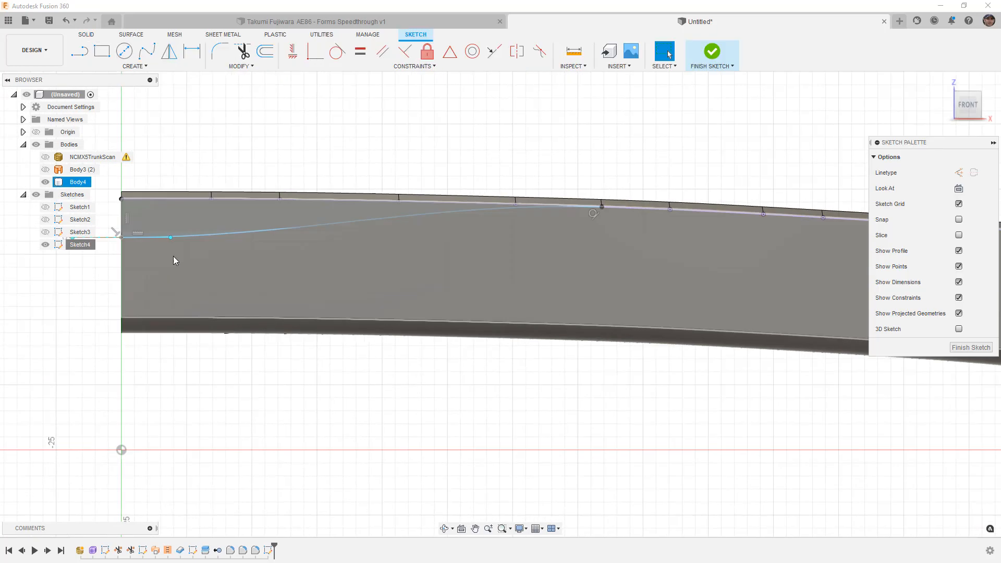
key("l")
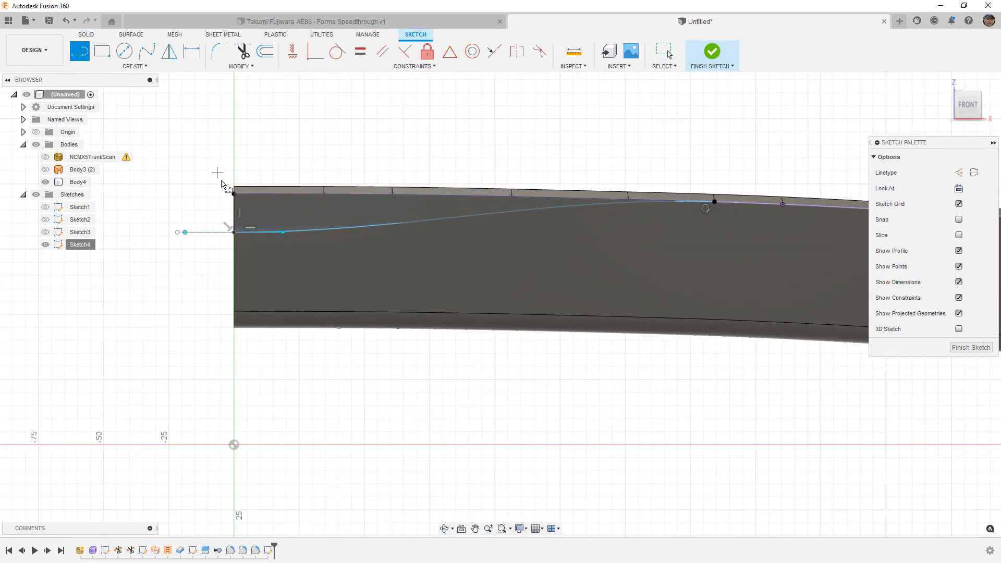
left_click(233, 194)
left_click(234, 132)
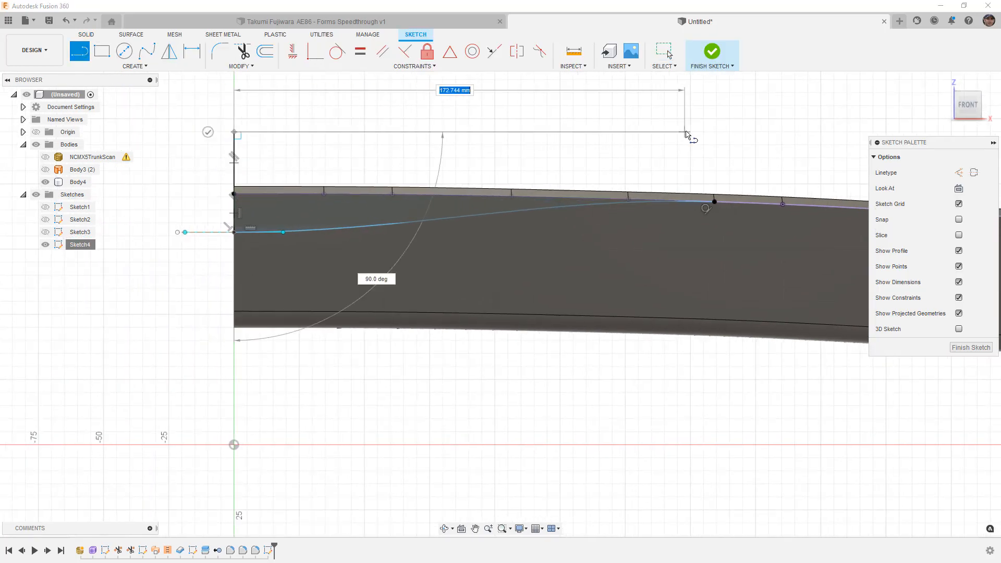
left_click(714, 132)
left_click(714, 202)
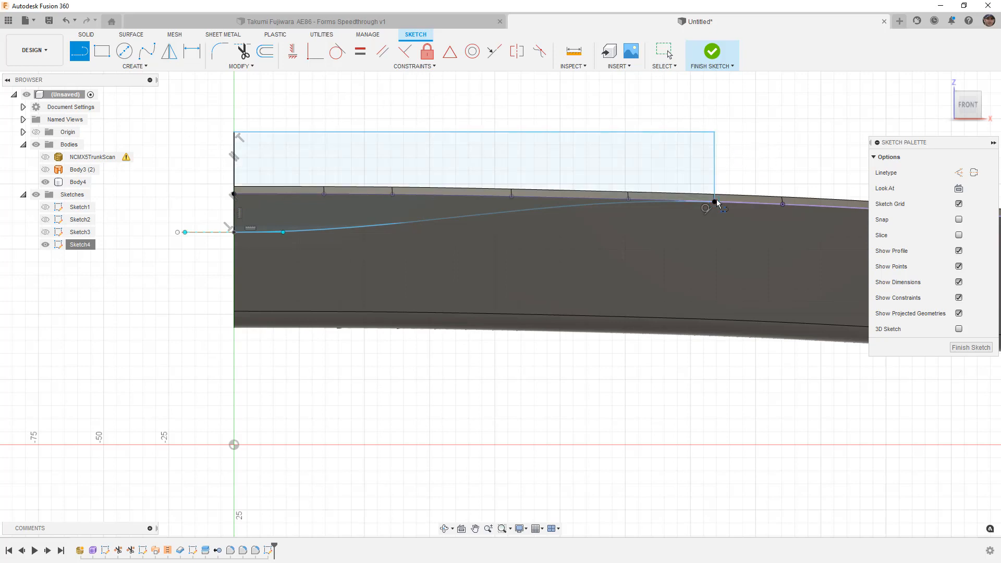
key("Escape")
Step: Constrain the rectangular area's outer side line to be vertical and finish the sketch
left_click(715, 156)
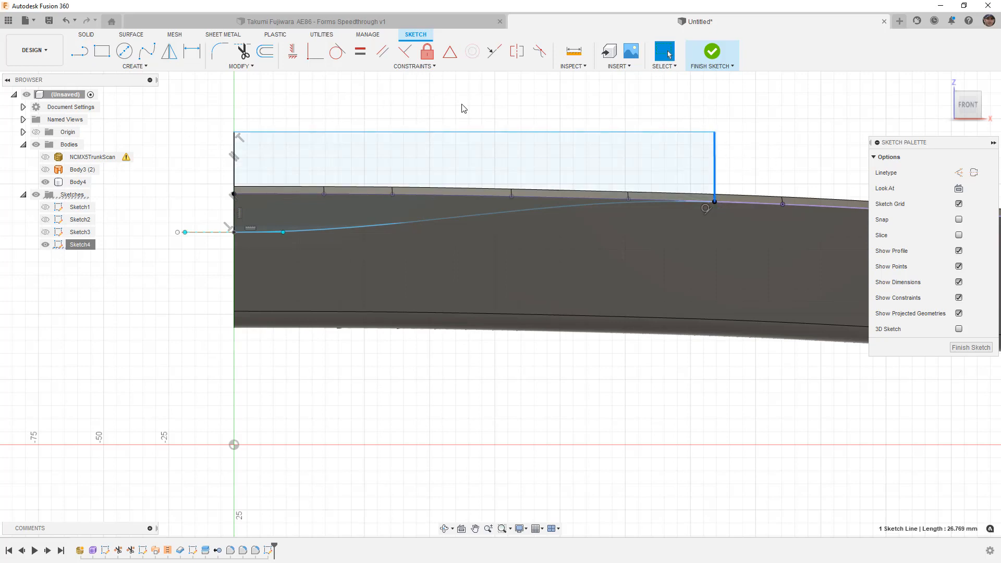
left_click(291, 54)
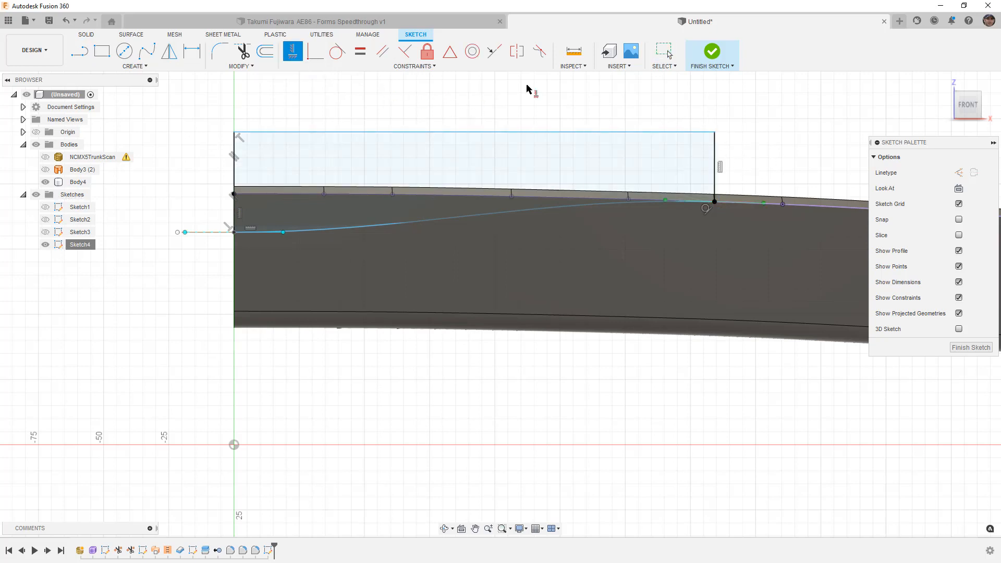
left_click(712, 51)
Step: Cut the upright flange's upper edge by extruding both sketch profiles symmetrically, 20 mm to each side
left_click(249, 186)
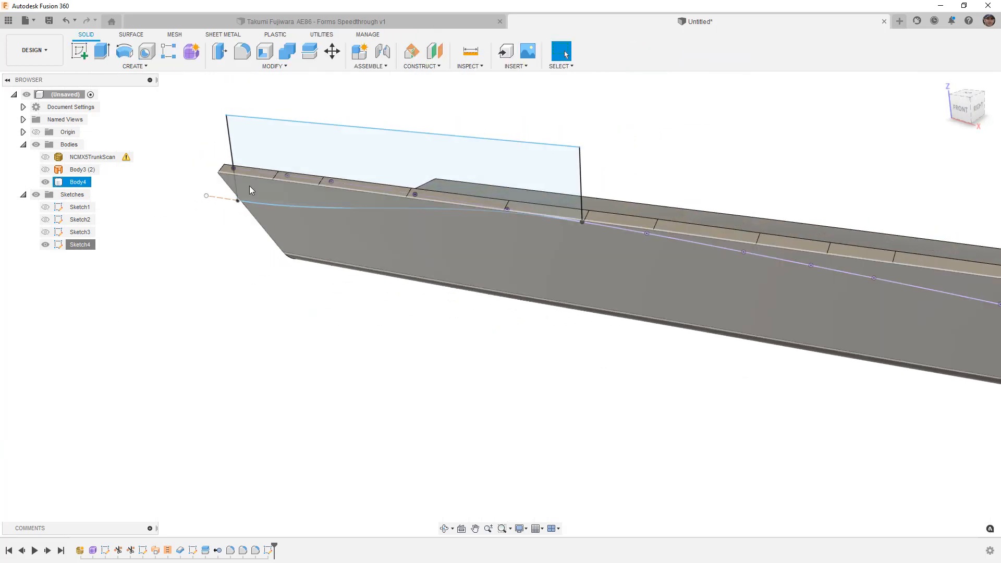
key("v")
left_click(254, 187)
left_click(270, 148, "ctrl")
left_click(45, 182)
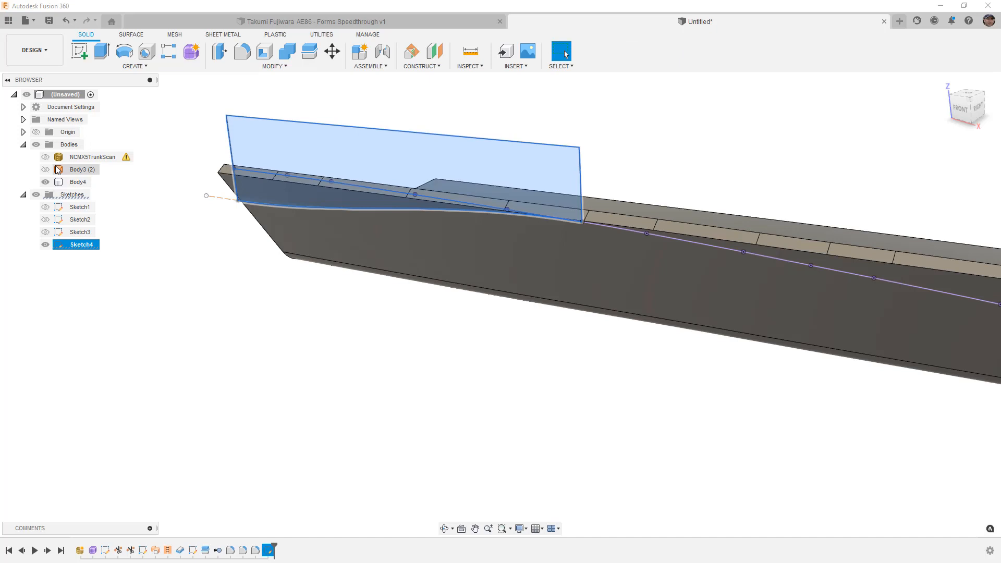
left_click(101, 51)
left_click_drag(392, 160, 423, 150)
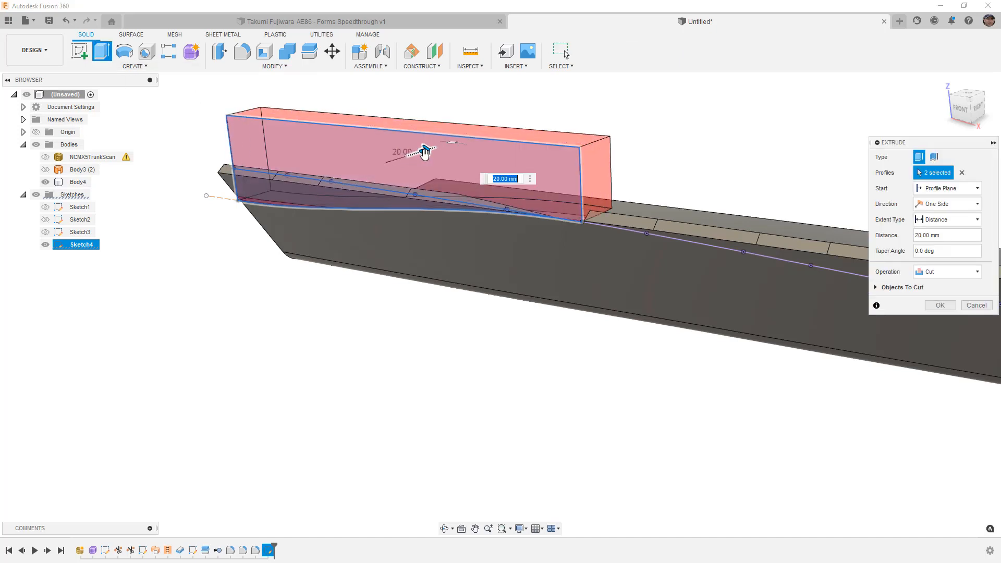
left_click(946, 204)
left_click(942, 241)
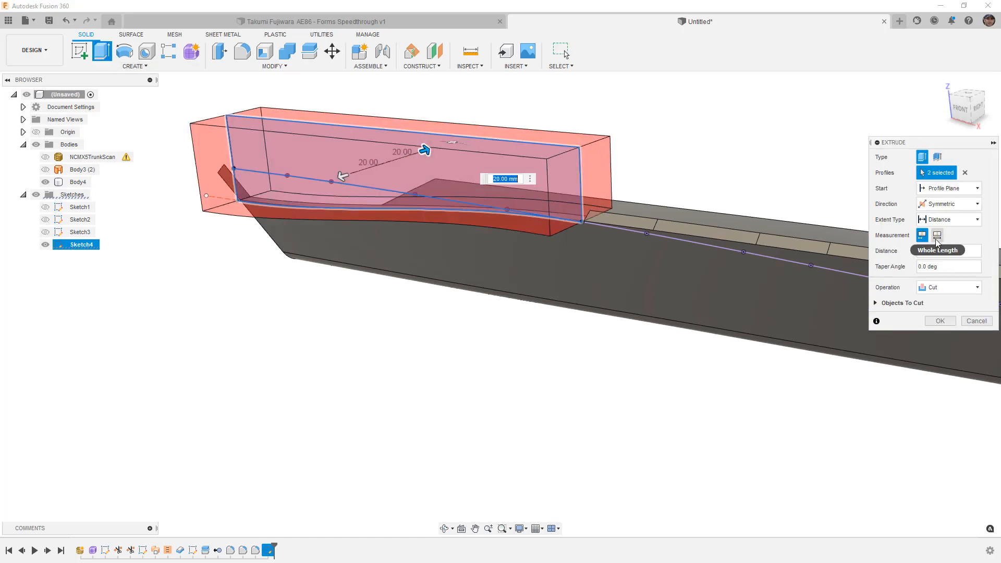
middle_click_drag(656, 263, 693, 265, "shift")
scroll(693, 265, "down", 3)
scroll(456, 227, "up", 8)
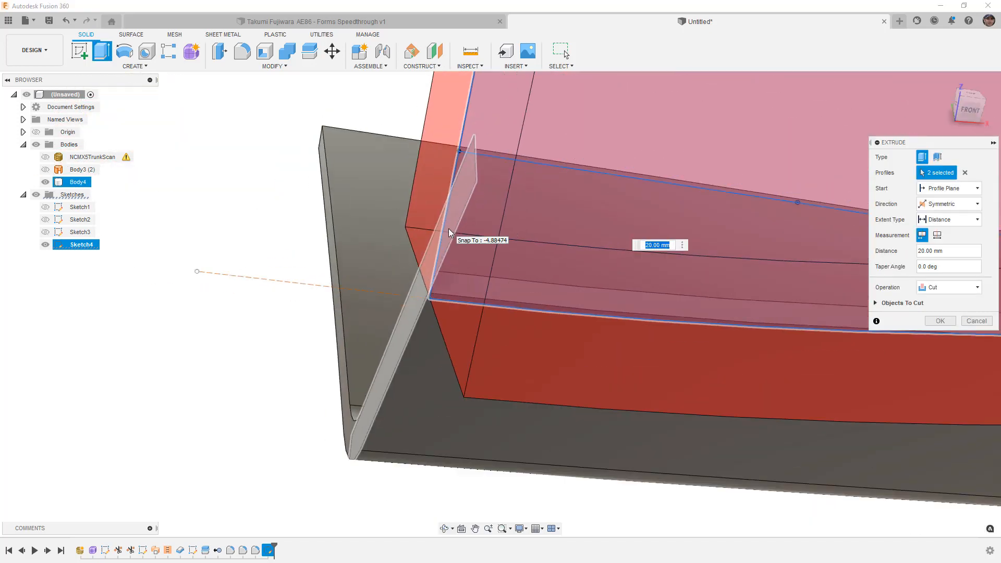
scroll(456, 227, "down", 10)
middle_click_drag(448, 271, 473, 278)
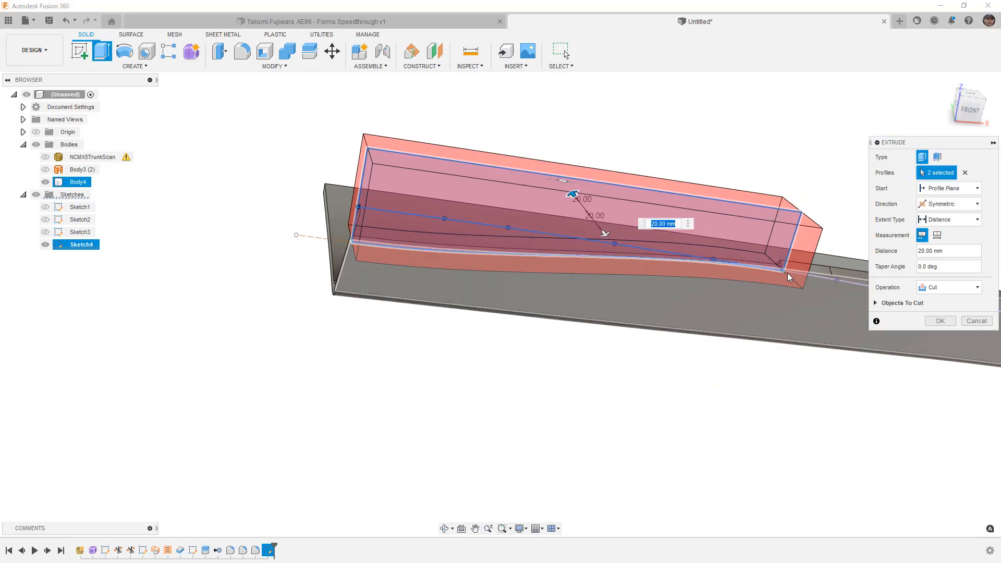
scroll(788, 270, "up", 3)
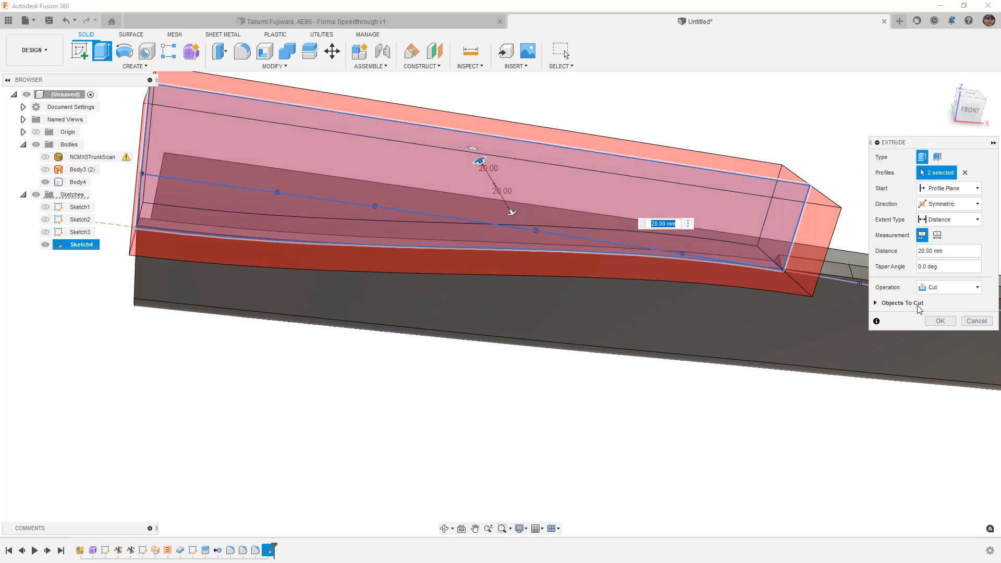
left_click(927, 318)
Step: Delete the leftover sliver face sticking up at the flange's centreline end
scroll(501, 274, "down", 3)
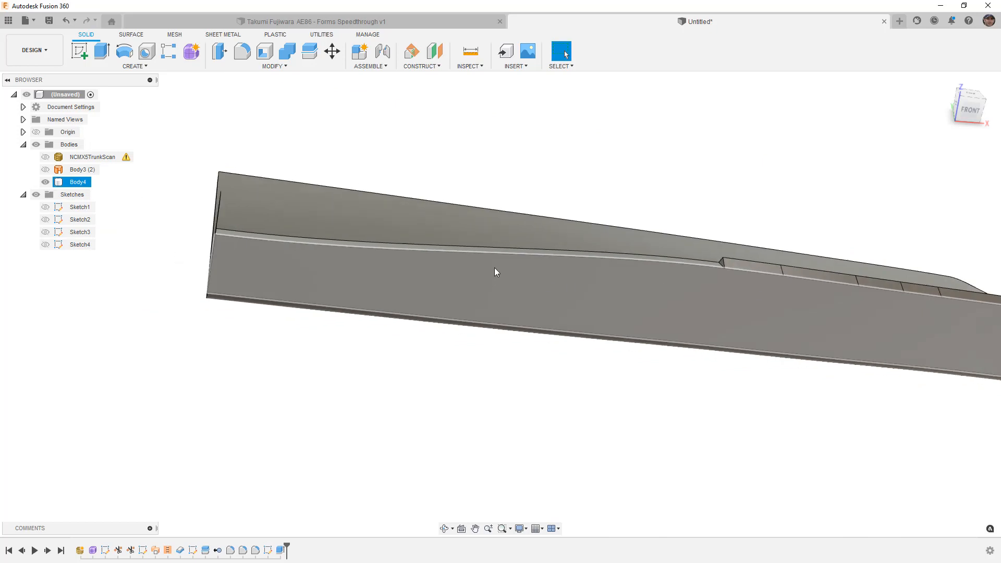
middle_click_drag(701, 283, 669, 286, "shift")
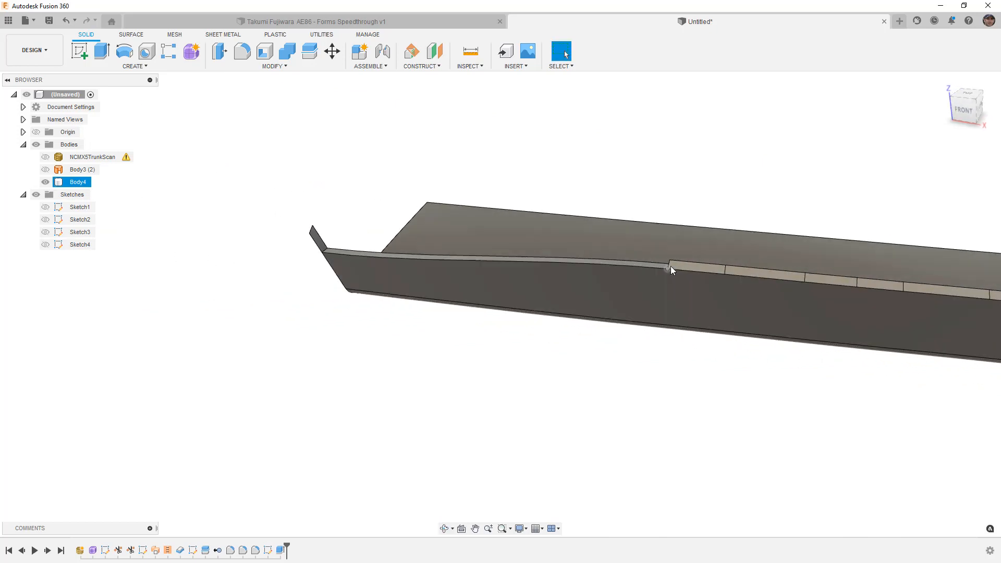
scroll(314, 260, "up", 3)
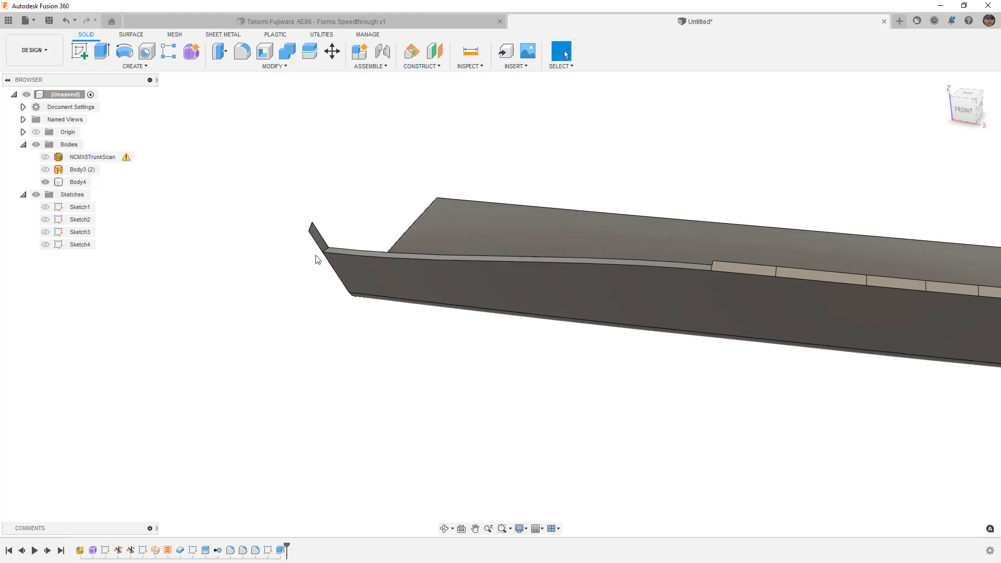
scroll(317, 260, "up", 2)
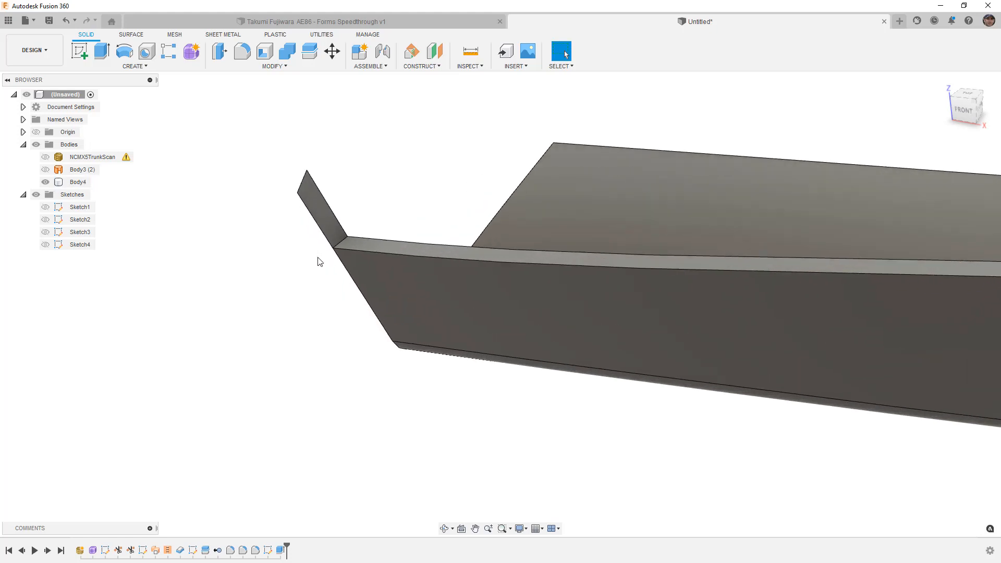
left_click(322, 214)
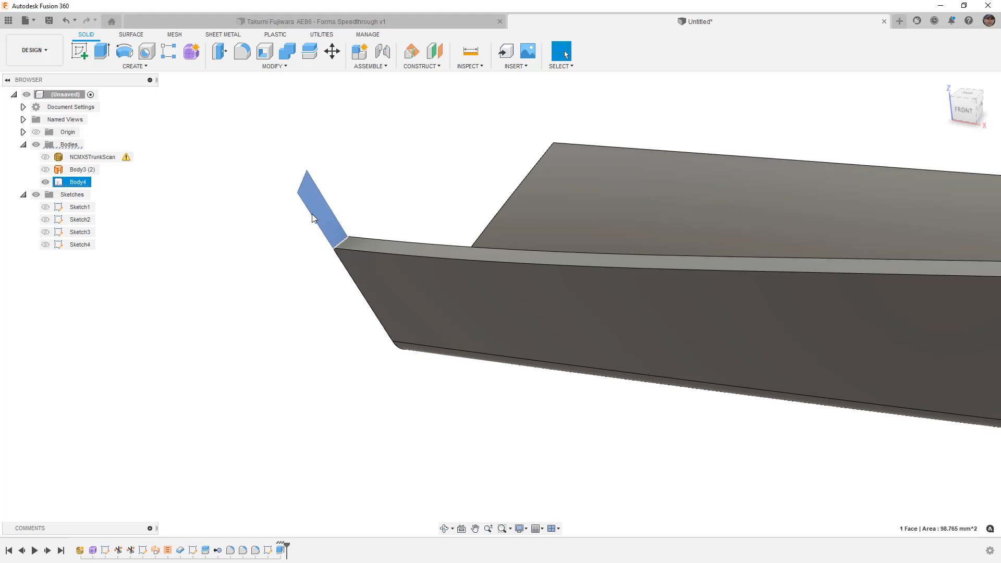
key("Delete")
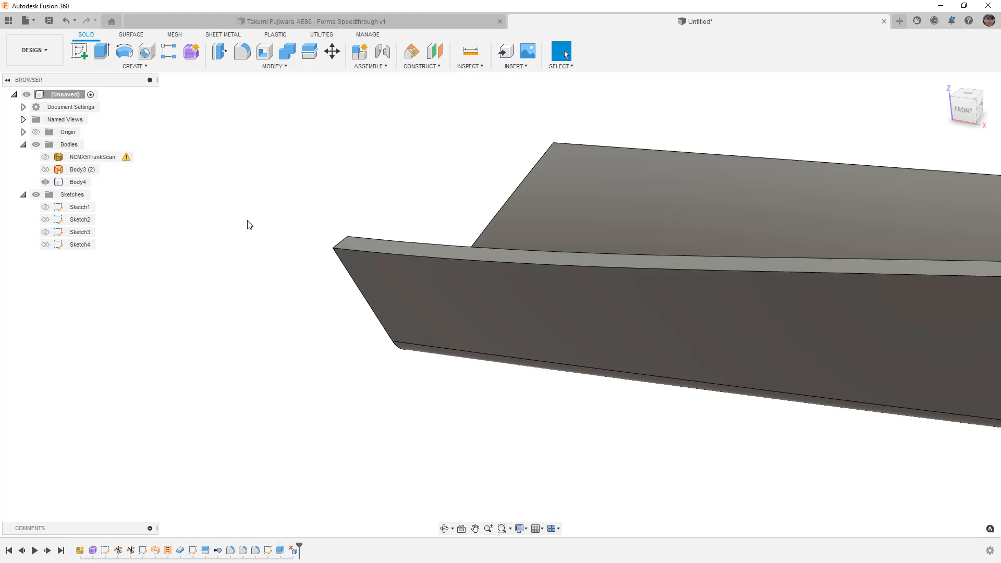
Step: Fillet the sharp inner corner where the curved dip meets the flange's outer end with an 8 mm radius
middle_click_drag(329, 241, 392, 250, "shift")
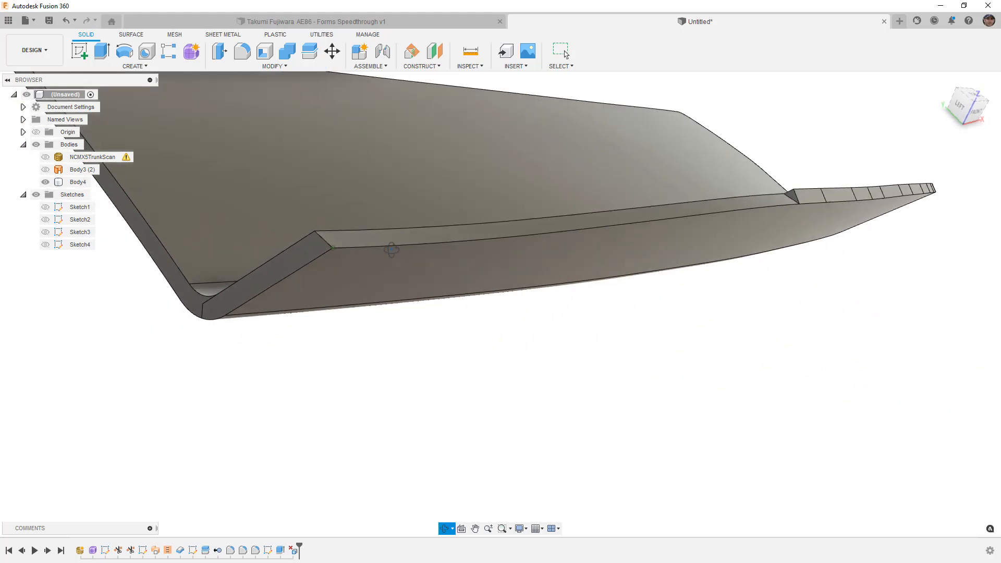
scroll(746, 194, "up", 5)
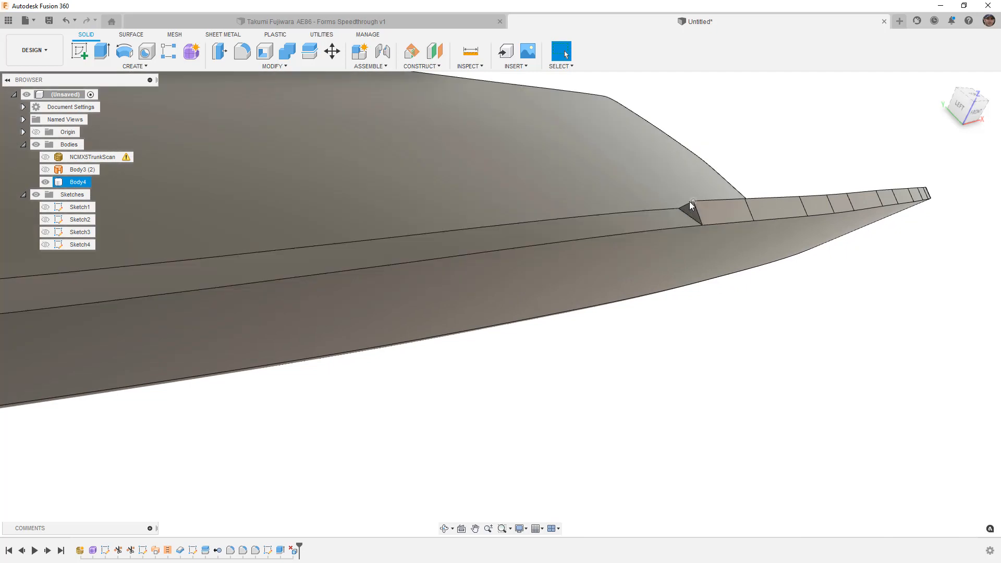
left_click(241, 53)
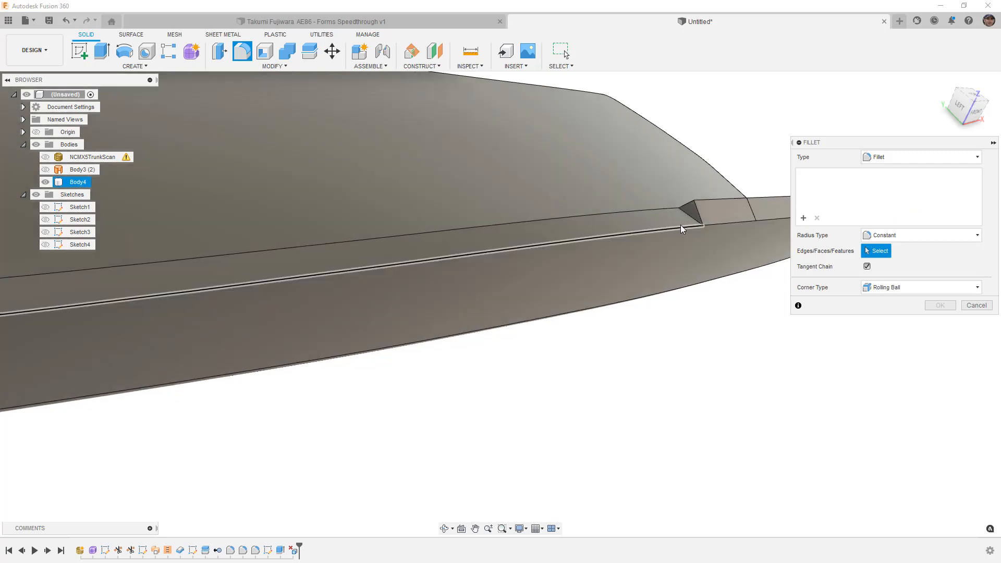
left_click(691, 215)
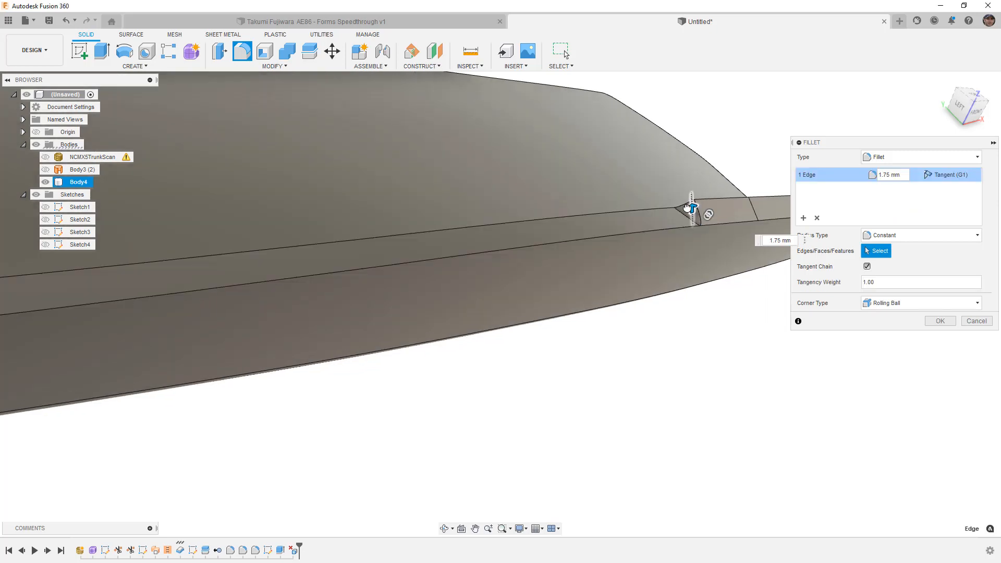
left_click_drag(682, 200, 684, 206)
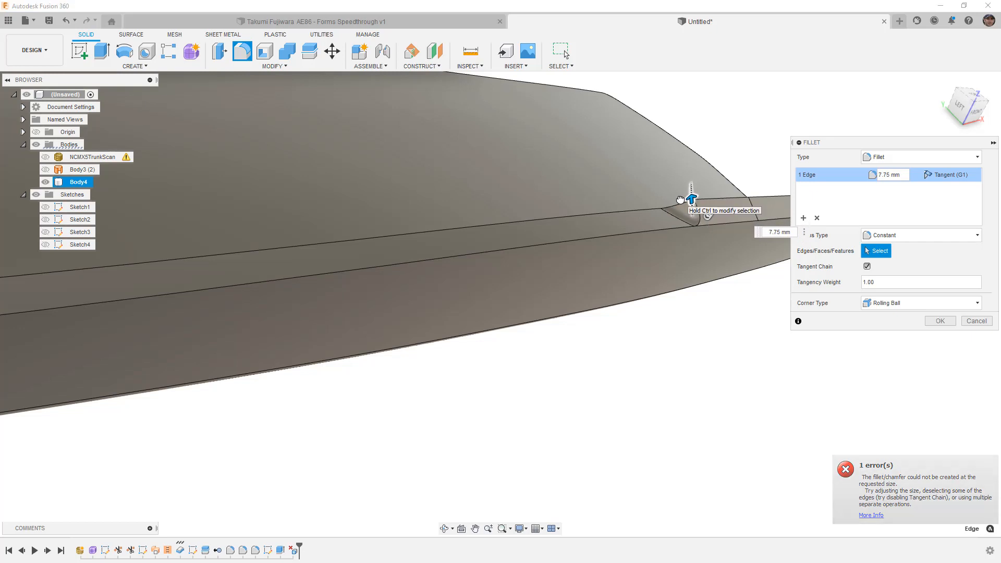
type("8")
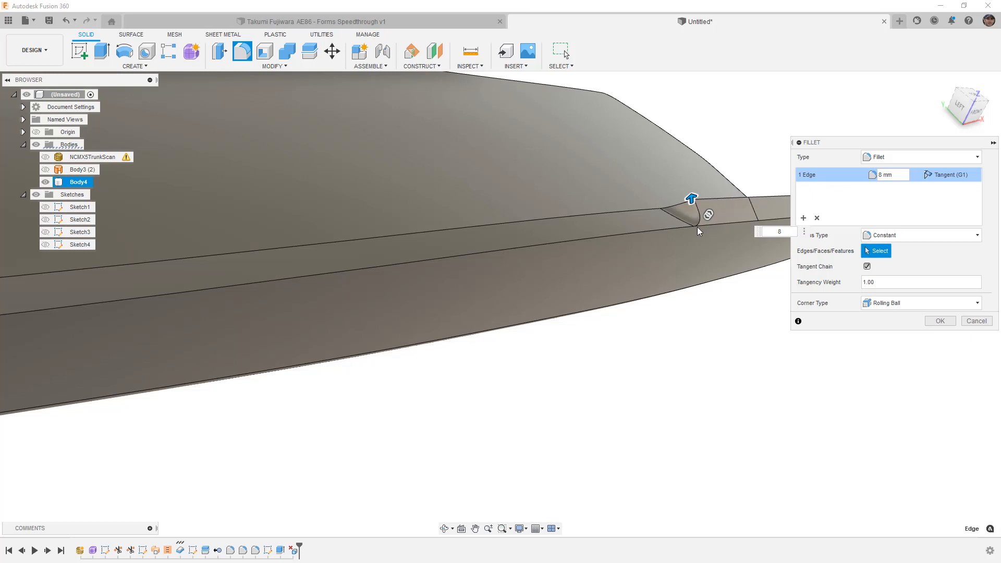
left_click(940, 321)
Step: Round the edge chain running along the spoiler's inner outline and around the flange's outer tip with a 2 mm fillet
middle_click_drag(711, 297, 763, 279, "shift")
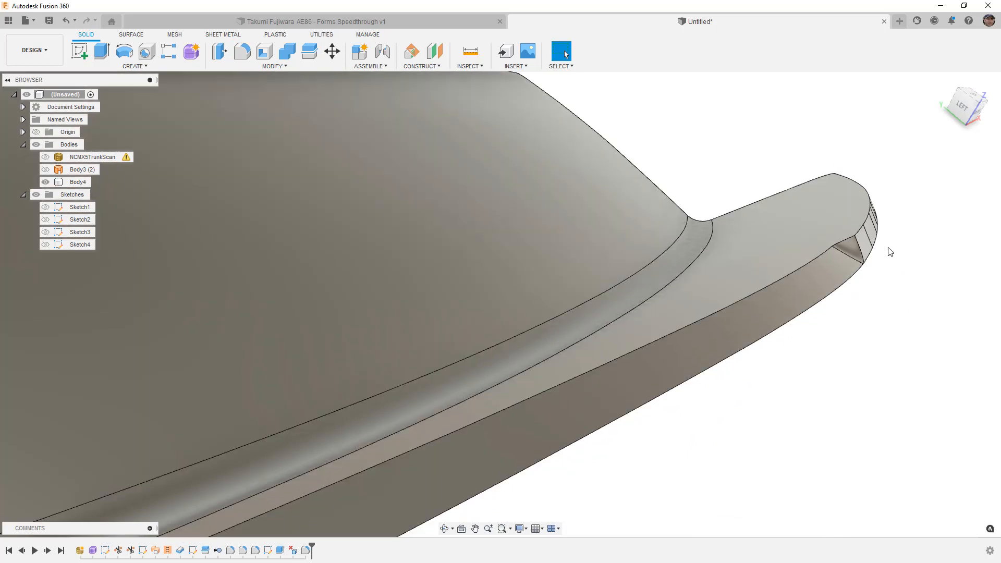
right_click(888, 248)
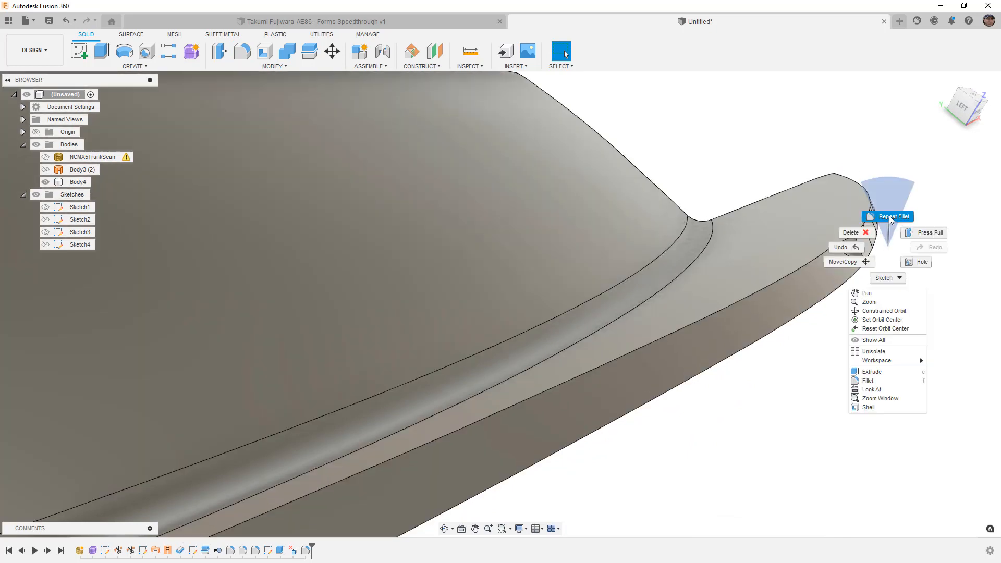
left_click(889, 217)
middle_click_drag(681, 257, 558, 265)
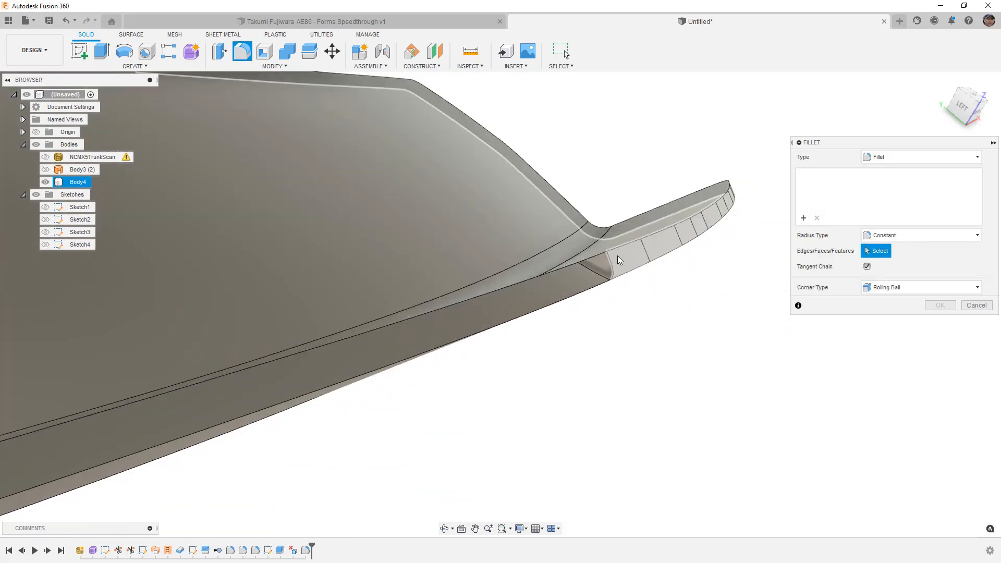
left_click(611, 253)
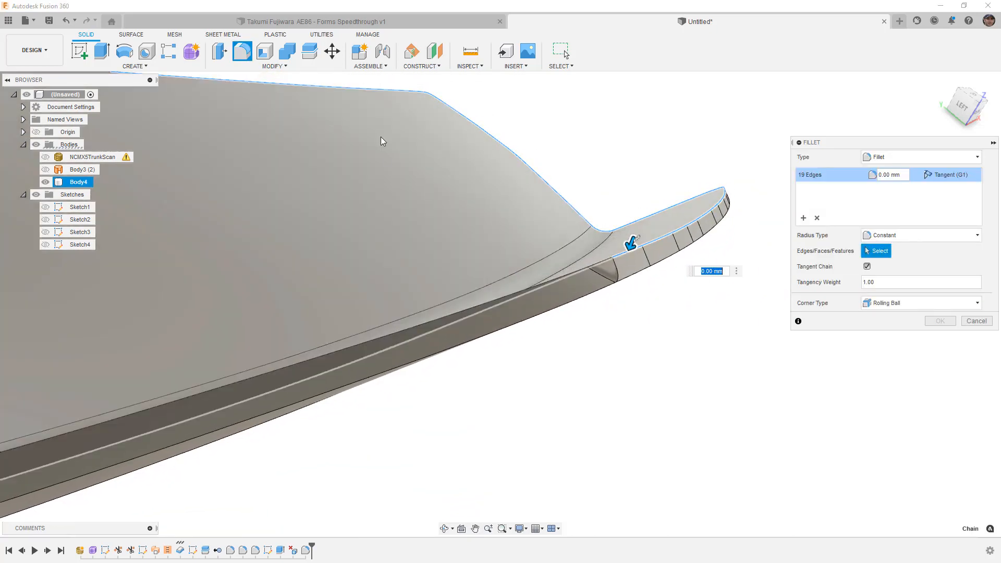
scroll(478, 161, "down", 3)
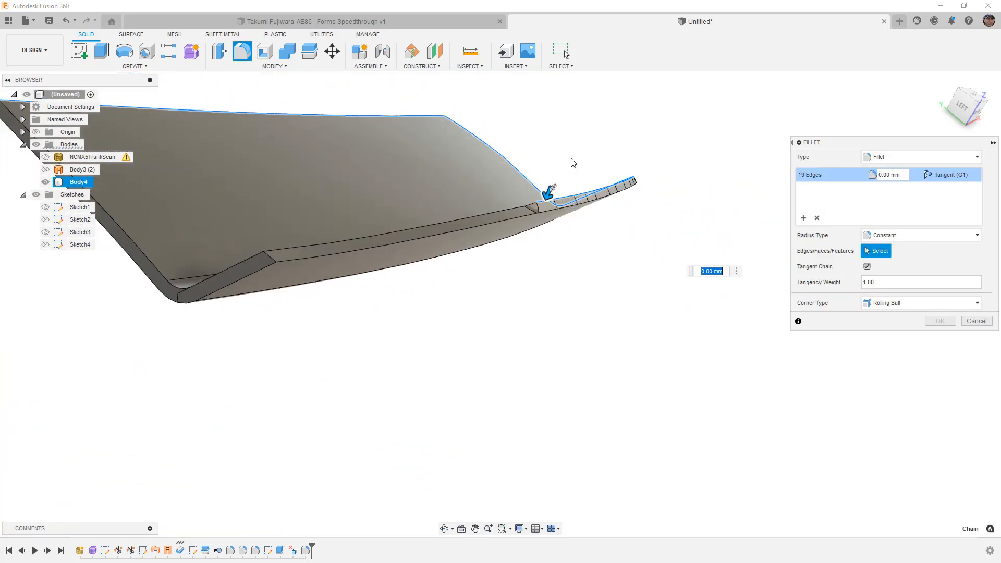
type("2")
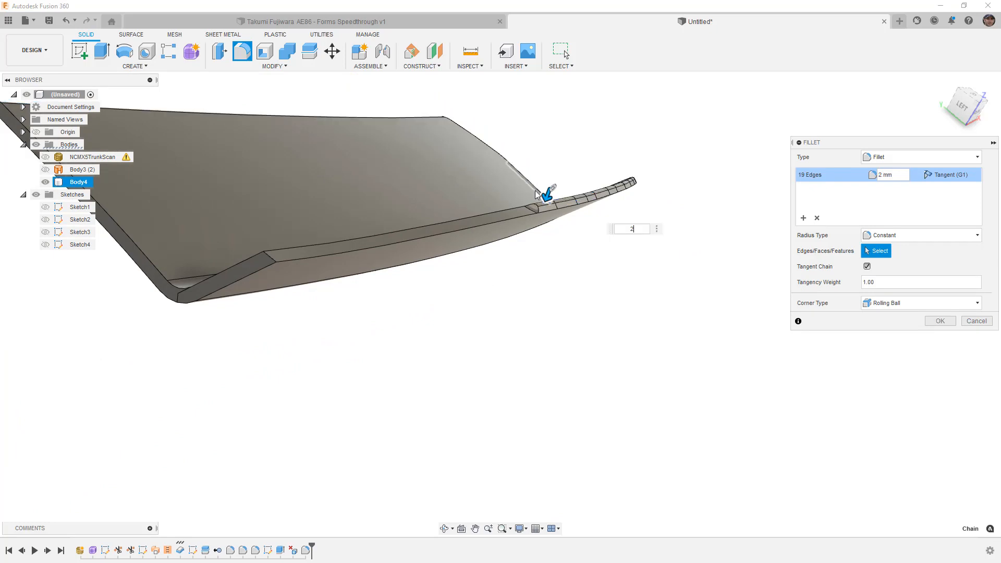
scroll(537, 204, "up", 5)
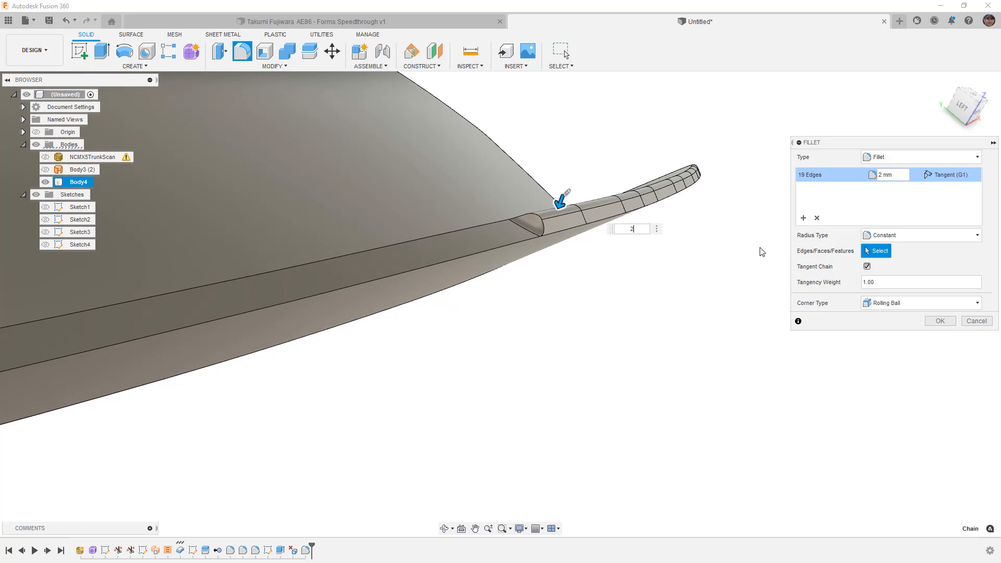
left_click(937, 322)
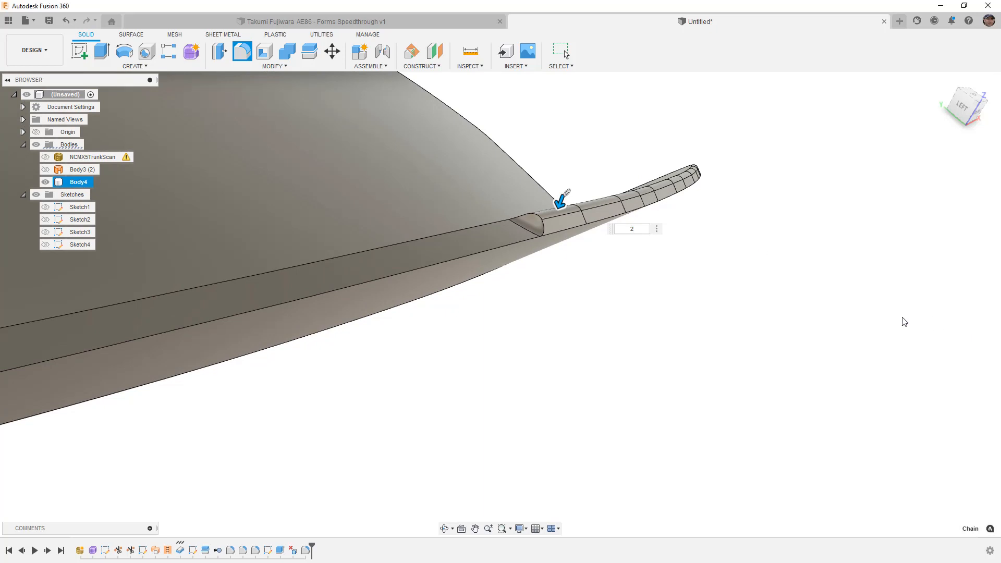
Step: Try to fillet both long edges of the curved dip together with a 0.5 mm radius
right_click(737, 297)
left_click(736, 269)
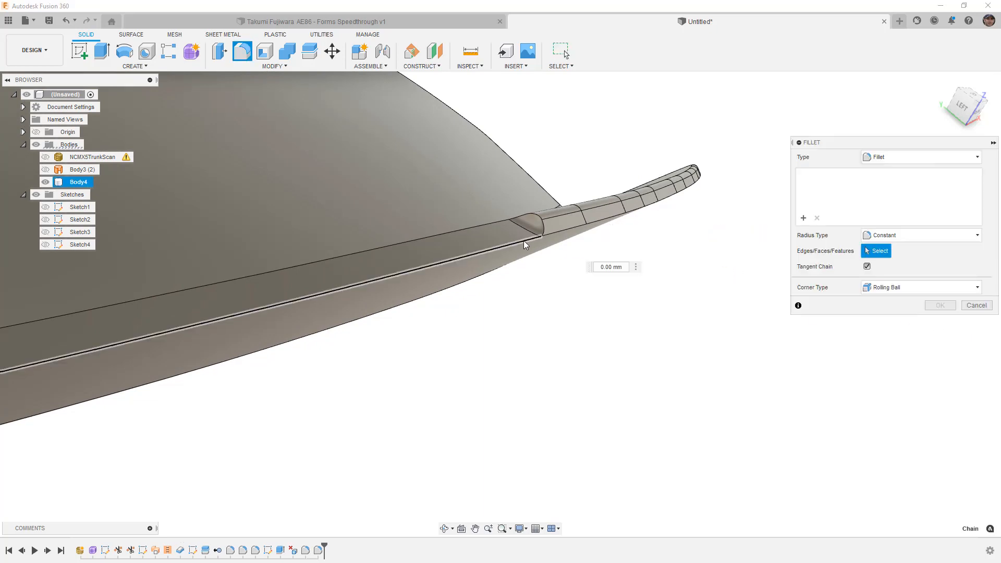
left_click(525, 245)
left_click(483, 229)
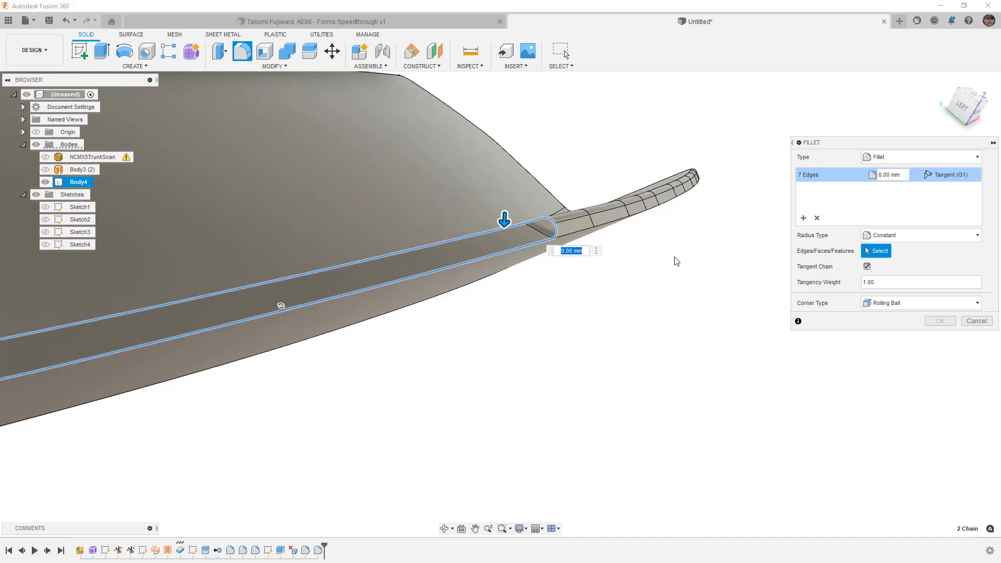
scroll(676, 261, "down", 1)
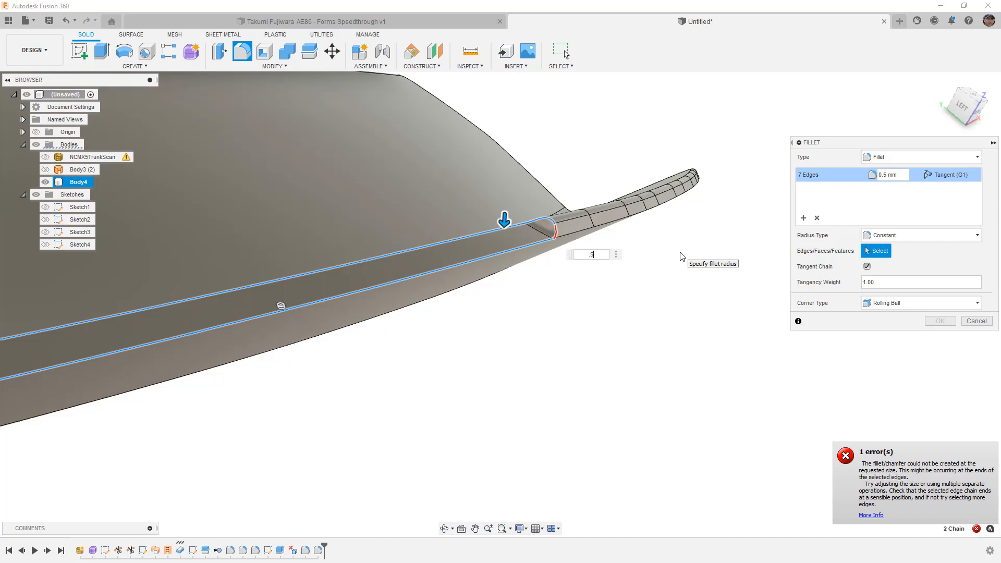
left_click(973, 321)
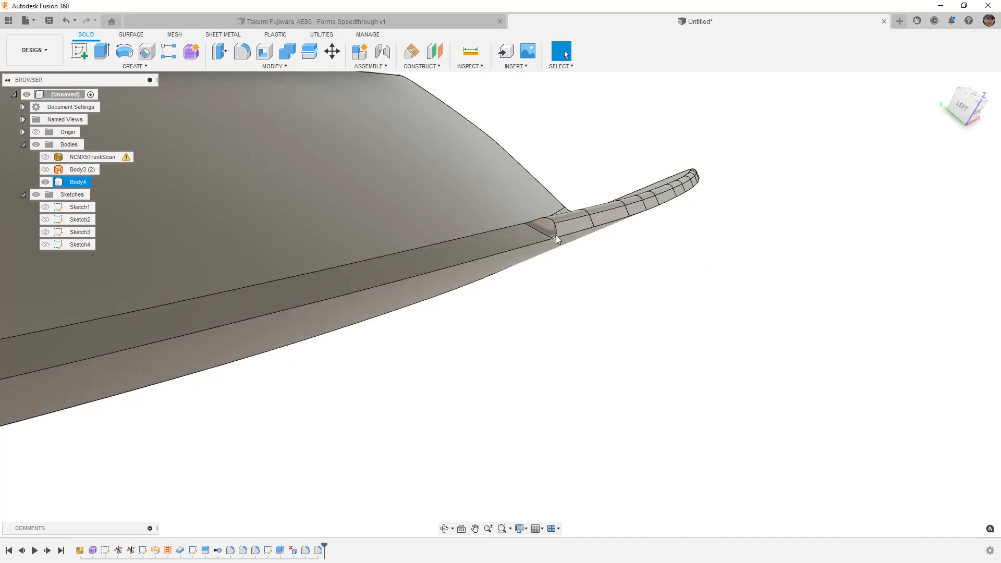
Step: Try a 2 mm fillet on the dip's outer long edge, adding the inner edge chain to the selection
right_click(763, 273)
left_click(760, 240)
left_click(494, 255)
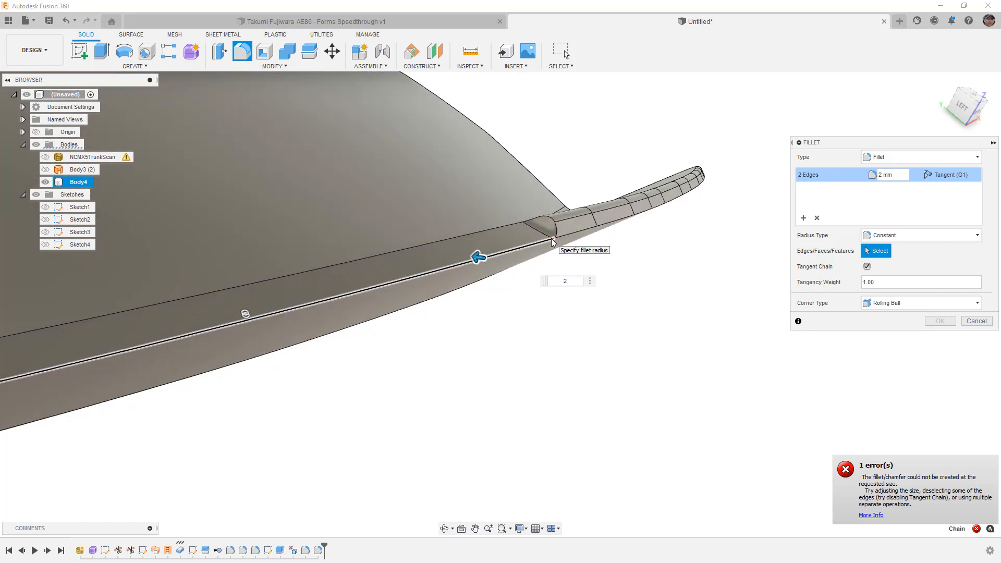
left_click(519, 225)
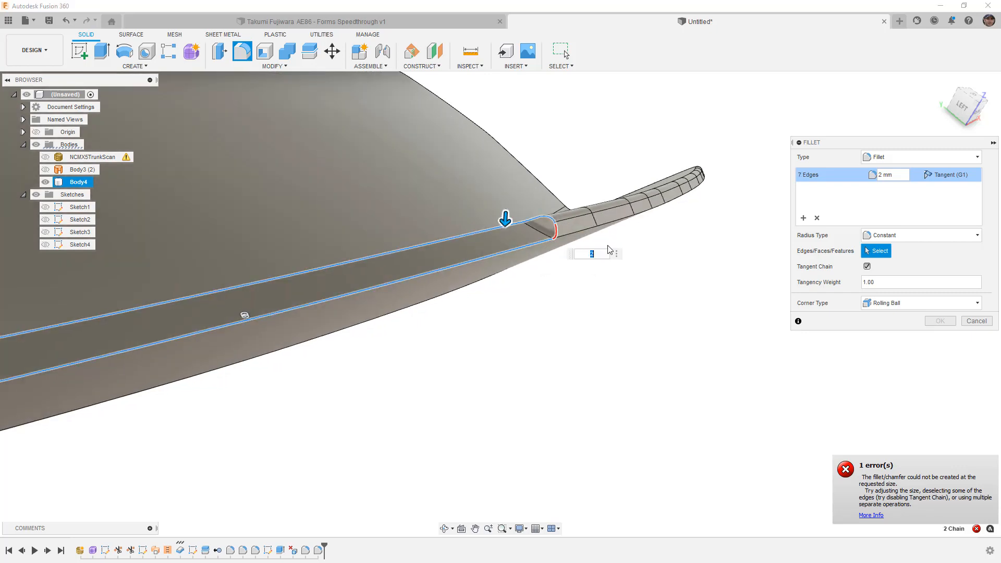
left_click(971, 321)
Step: Delete the dip's long upper face and the adjoining rounded corner face as surfaces, opening the body there
scroll(701, 262, "down", 5)
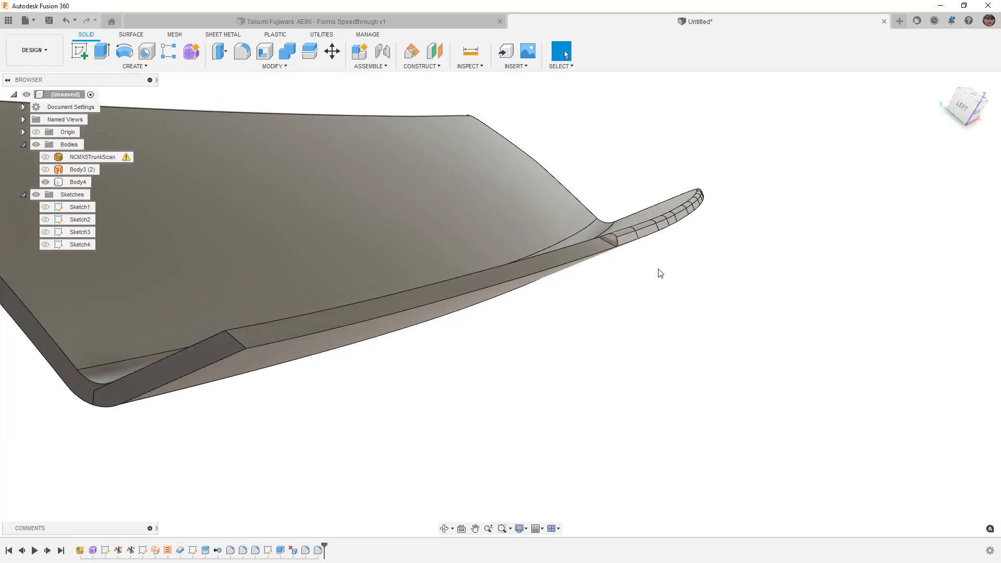
left_click(134, 37)
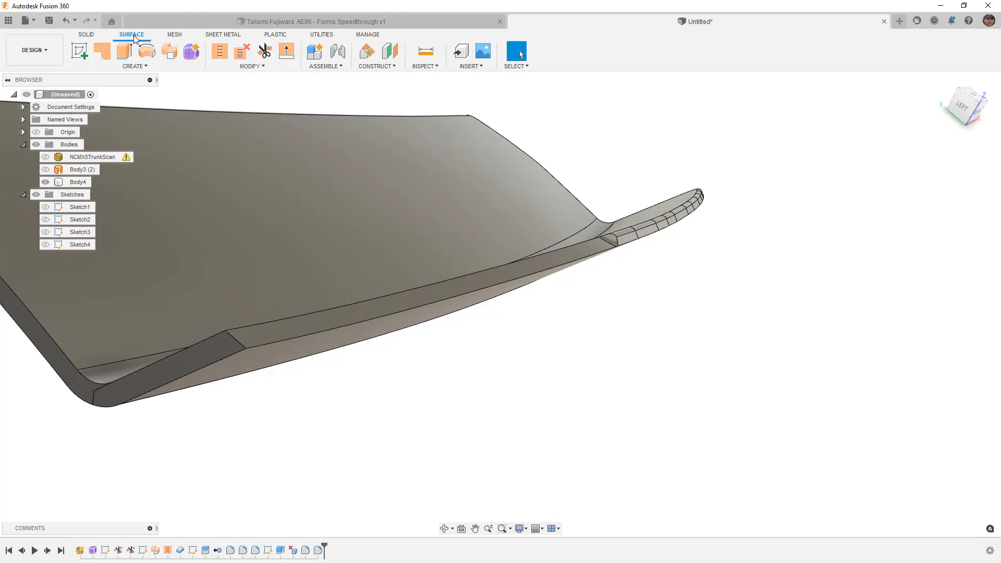
left_click(497, 277)
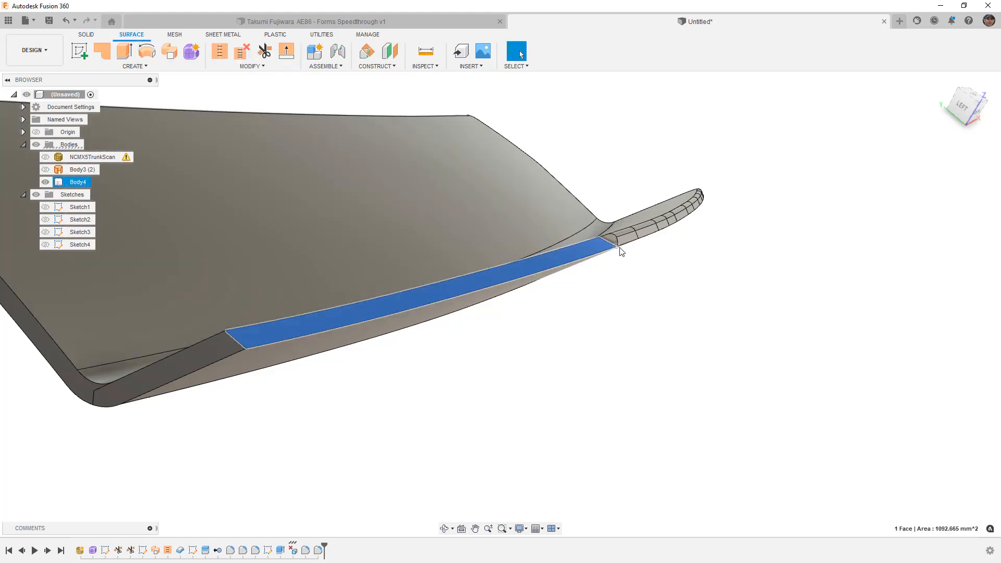
scroll(618, 247, "up", 3)
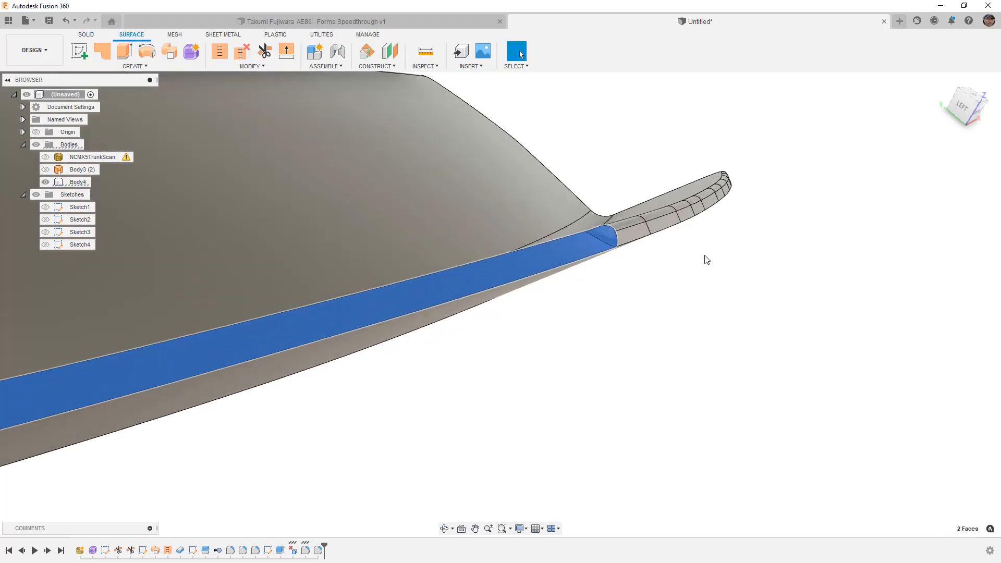
key("Delete")
Step: Try to patch the opening along the dip using its grouped boundary chain with Tangent (G1) continuity
middle_click_drag(710, 260, 683, 277, "shift")
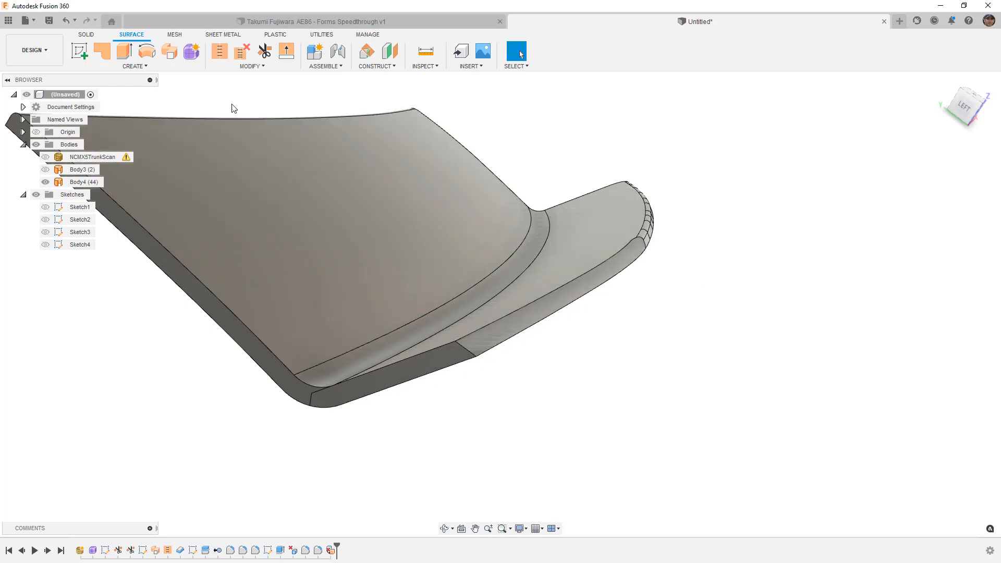
left_click(152, 64)
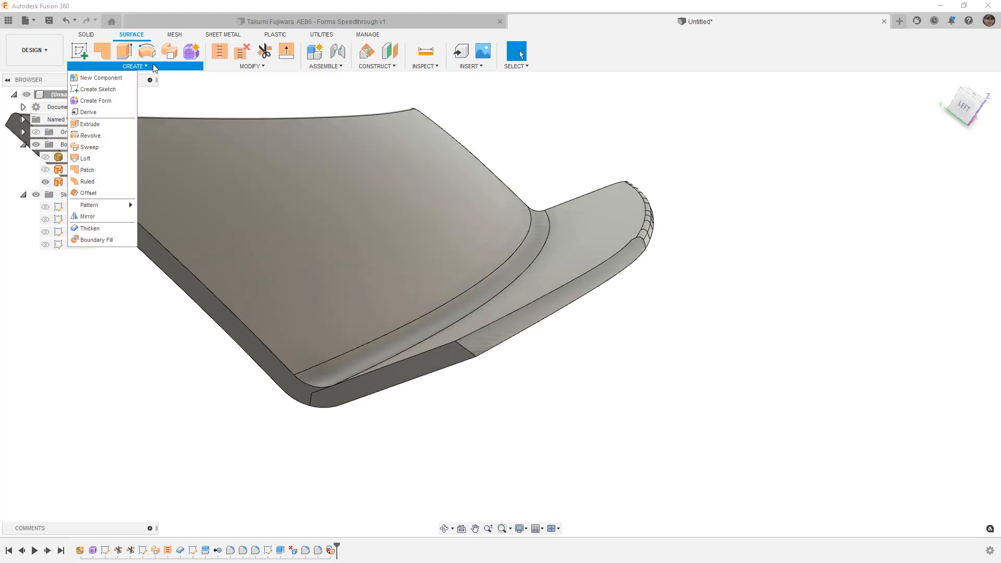
left_click(103, 170)
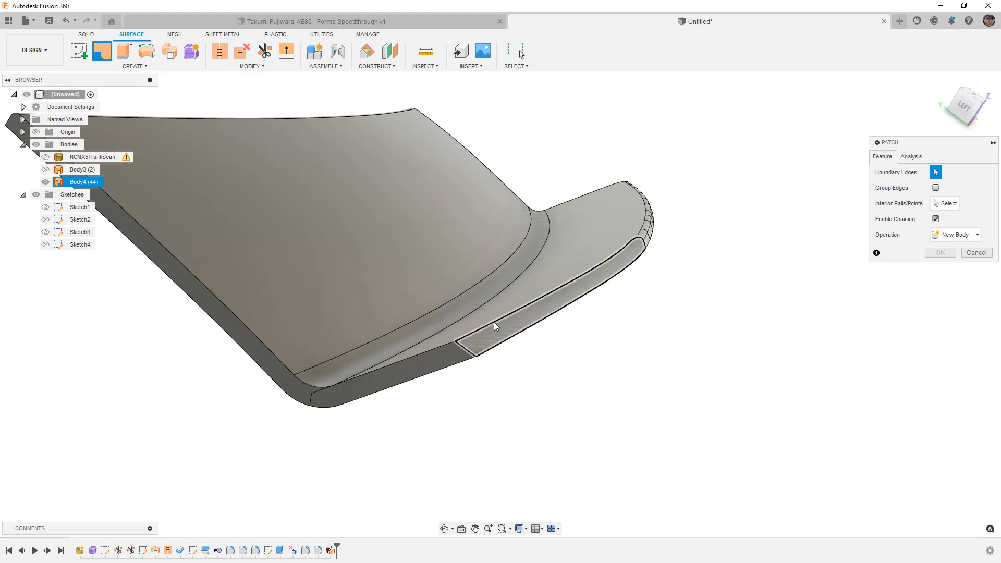
left_click(500, 333)
scroll(646, 221, "up", 2)
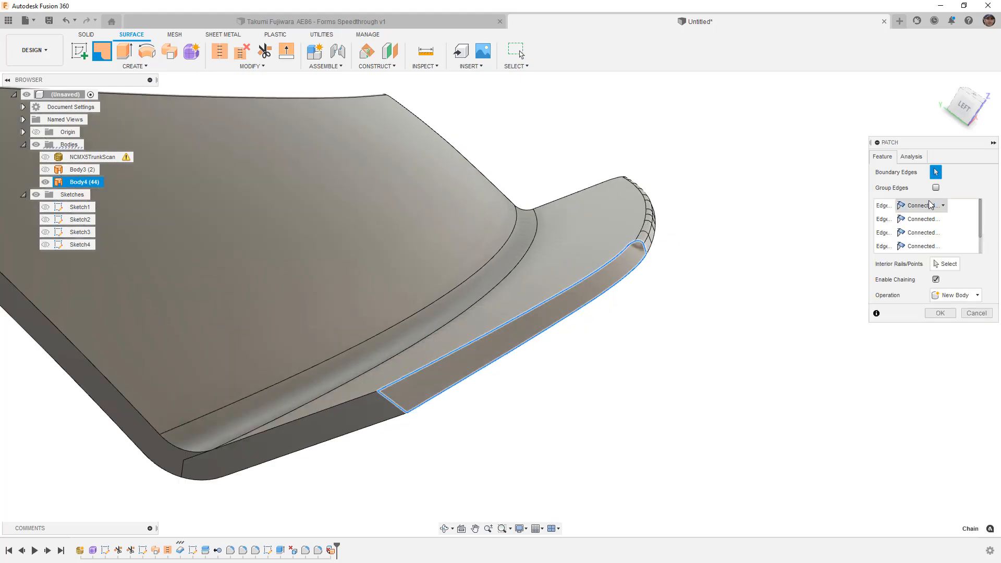
left_click(936, 188)
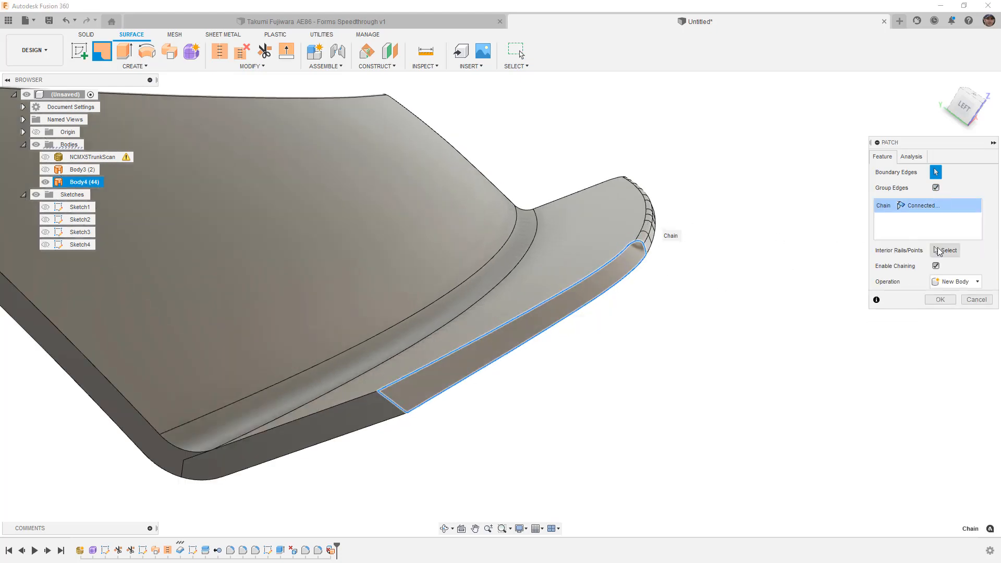
left_click(921, 216)
left_click(923, 228)
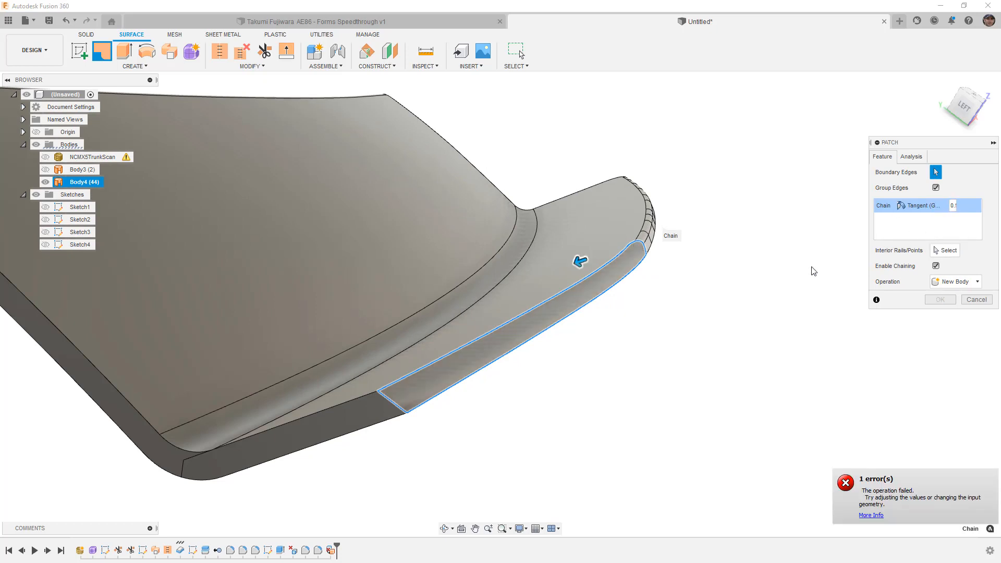
left_click(976, 300)
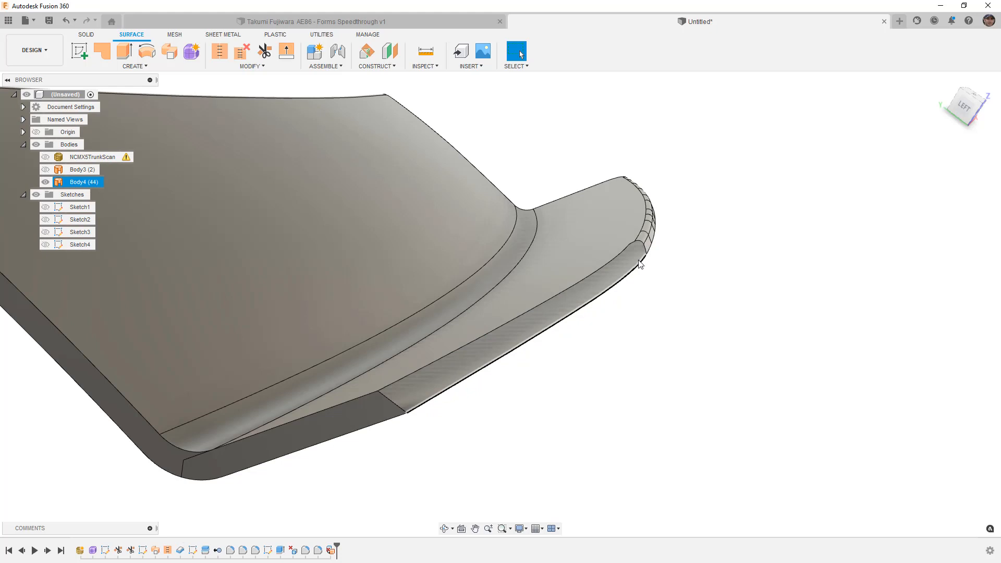
Step: Loft a surface between the two long edges of the dip opening, with Tangent (G1) continuity on both profiles
left_click(170, 67)
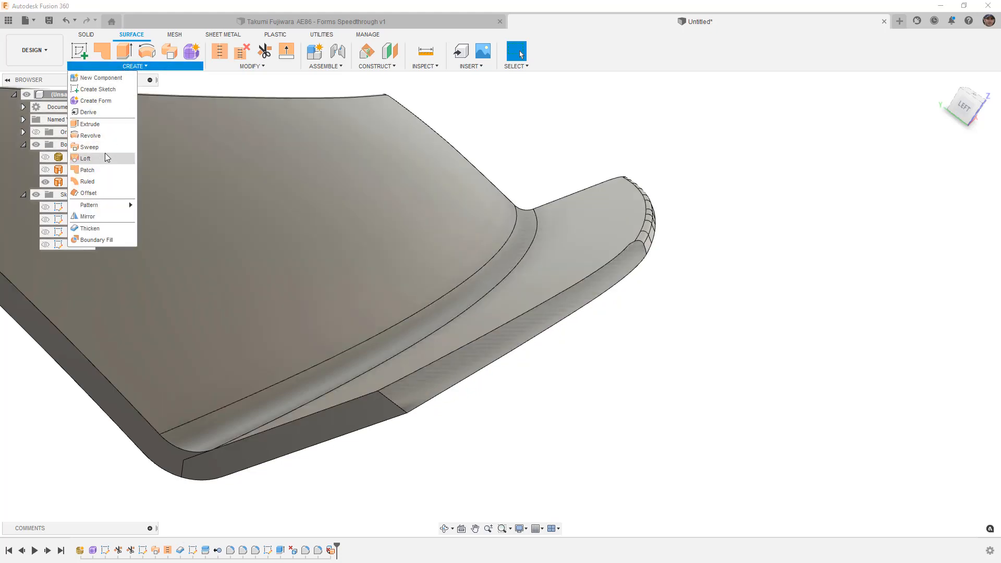
left_click(87, 159)
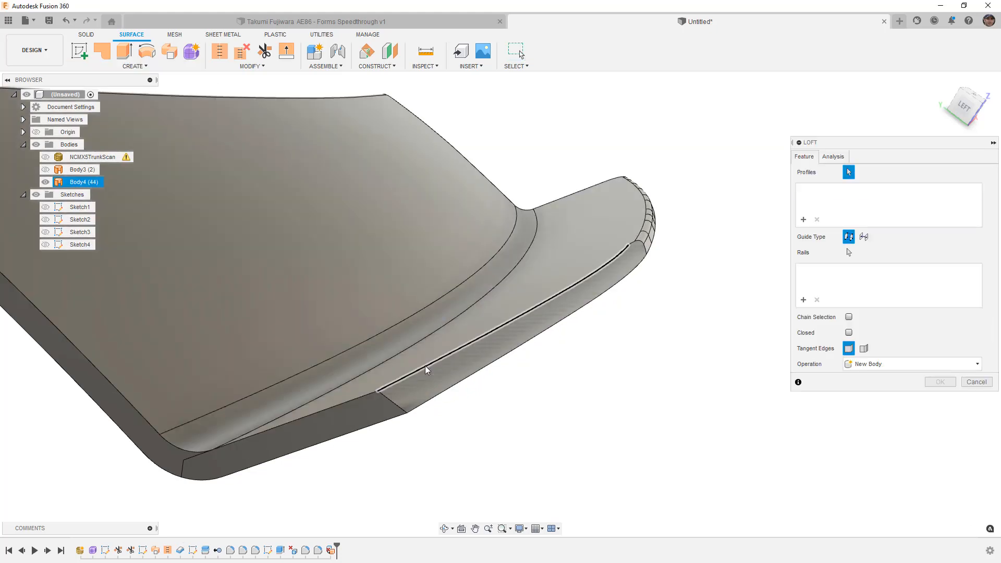
left_click(426, 369)
left_click(440, 395)
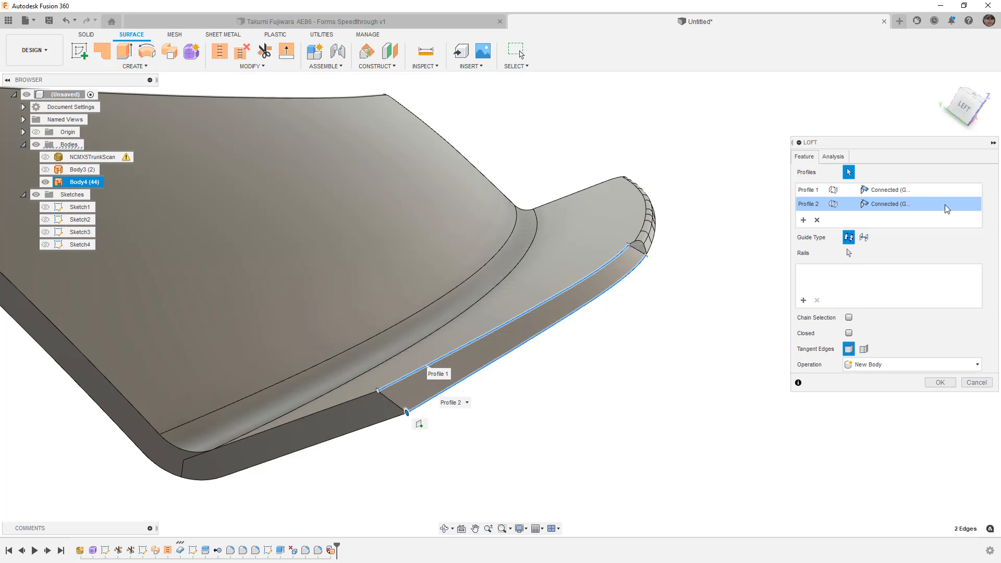
left_click(885, 191)
left_click(884, 219)
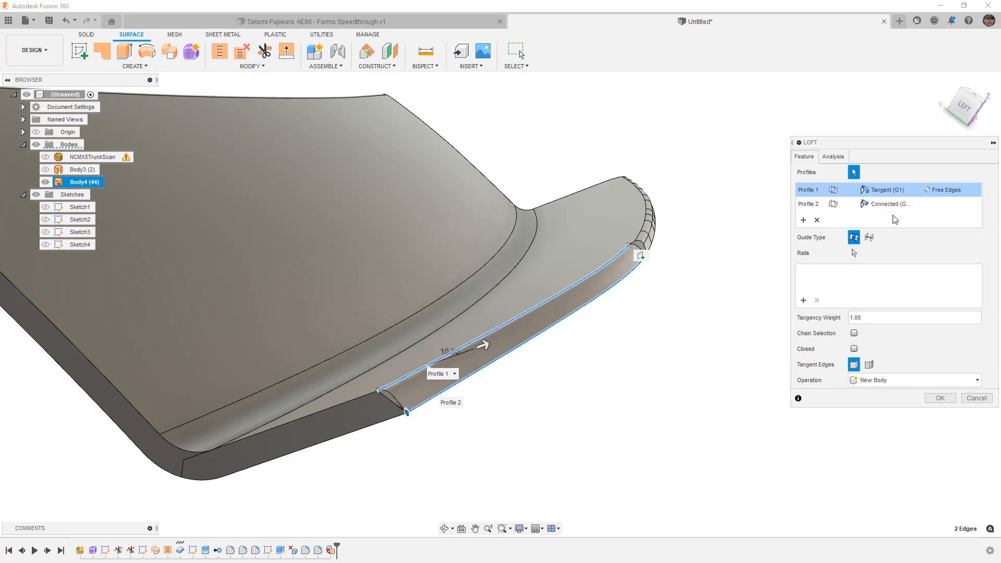
left_click(886, 204)
left_click(888, 229)
middle_click_drag(697, 282, 704, 275, "shift")
scroll(529, 318, "up", 2)
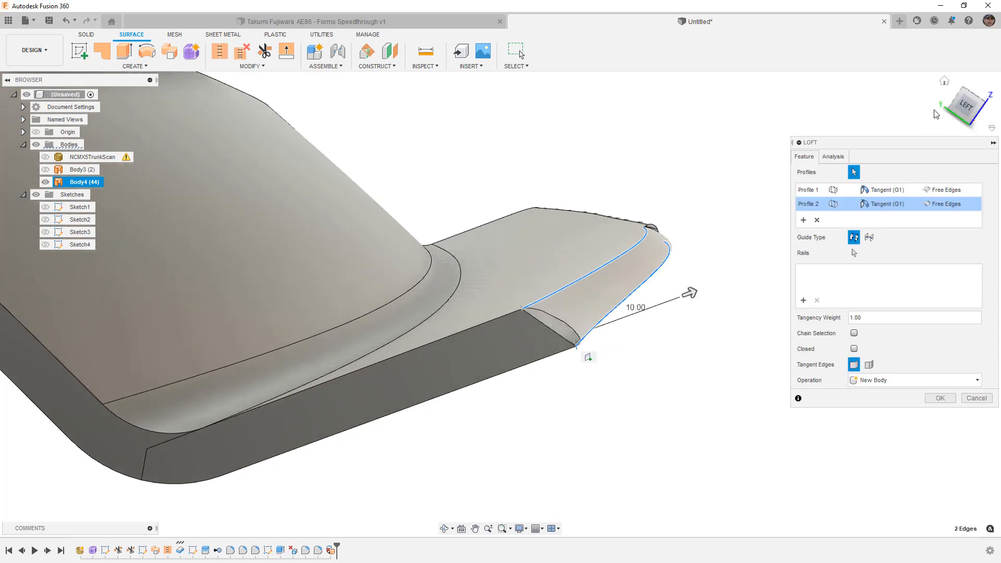
left_click(966, 105)
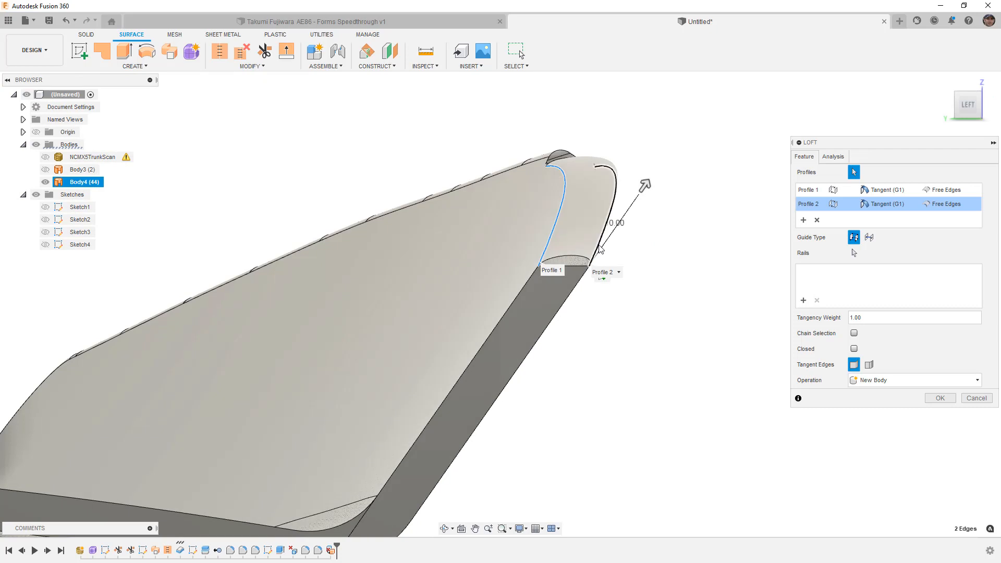
middle_click_drag(577, 226, 670, 263, "shift")
middle_click_drag(750, 324, 606, 360)
left_click(940, 399)
Step: Stitch the lofted surface to the spoiler body with a 0.10 mm tolerance
middle_click_drag(918, 386, 633, 325, "shift")
left_click(219, 53)
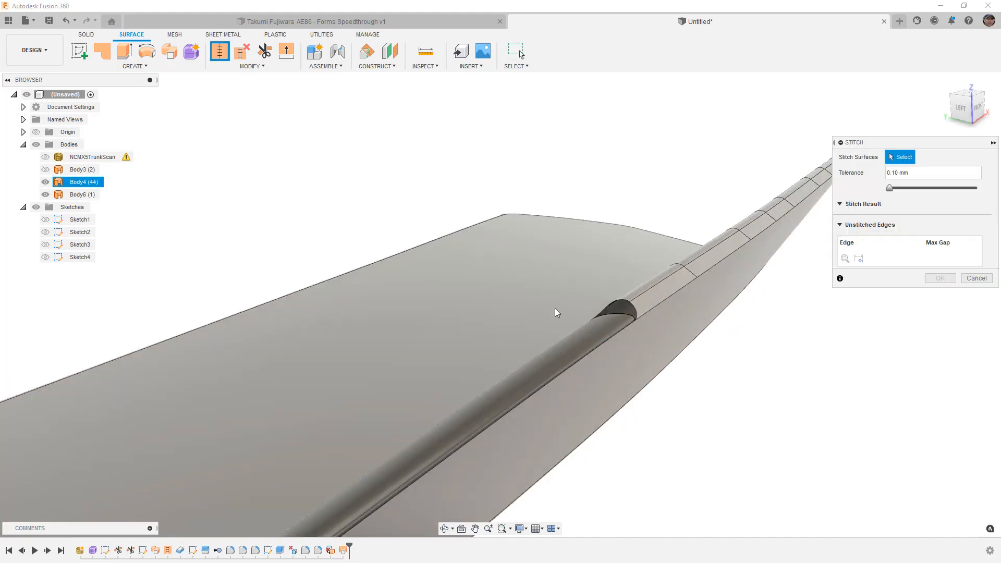
left_click(585, 337)
left_click(631, 363)
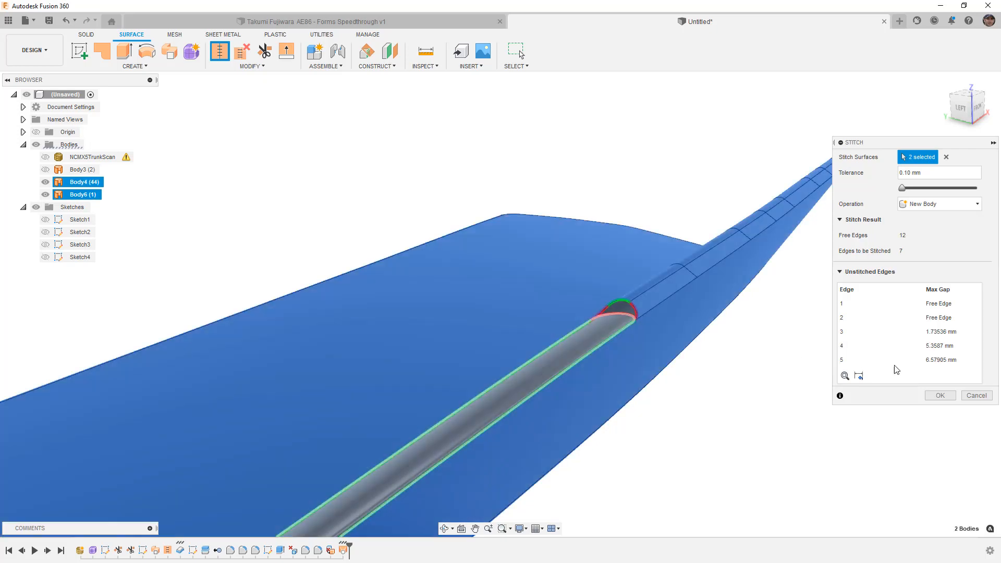
left_click(938, 395)
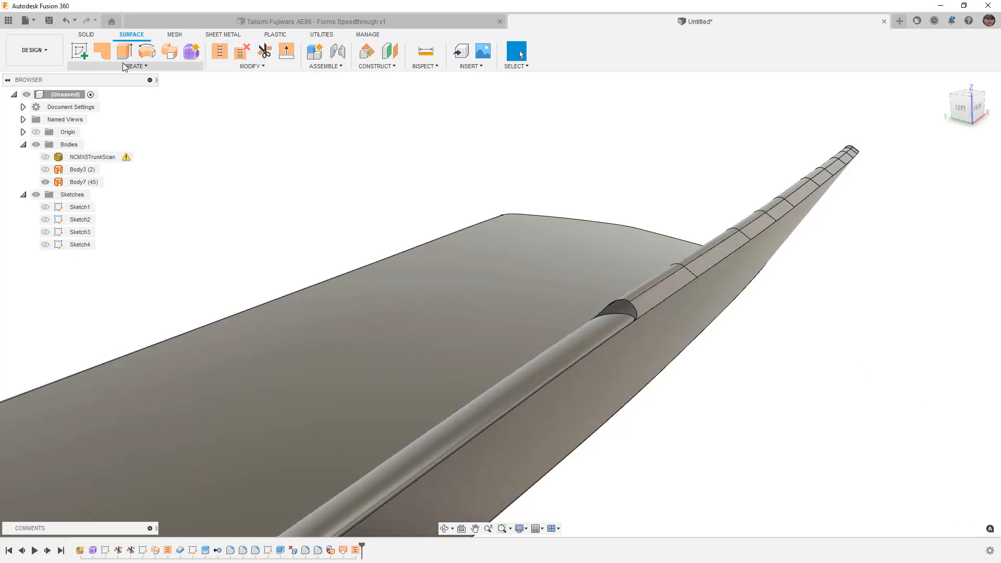
Step: Try to patch the small corner opening between the lofted edge and the neighbouring filleted edge
left_click(107, 53)
left_click(620, 292)
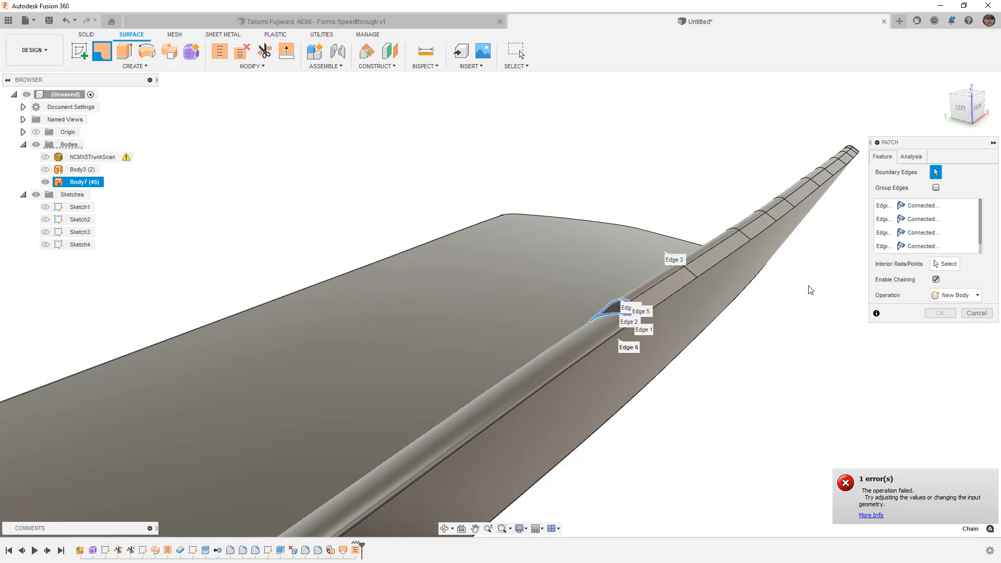
middle_click_drag(793, 316, 451, 329, "shift")
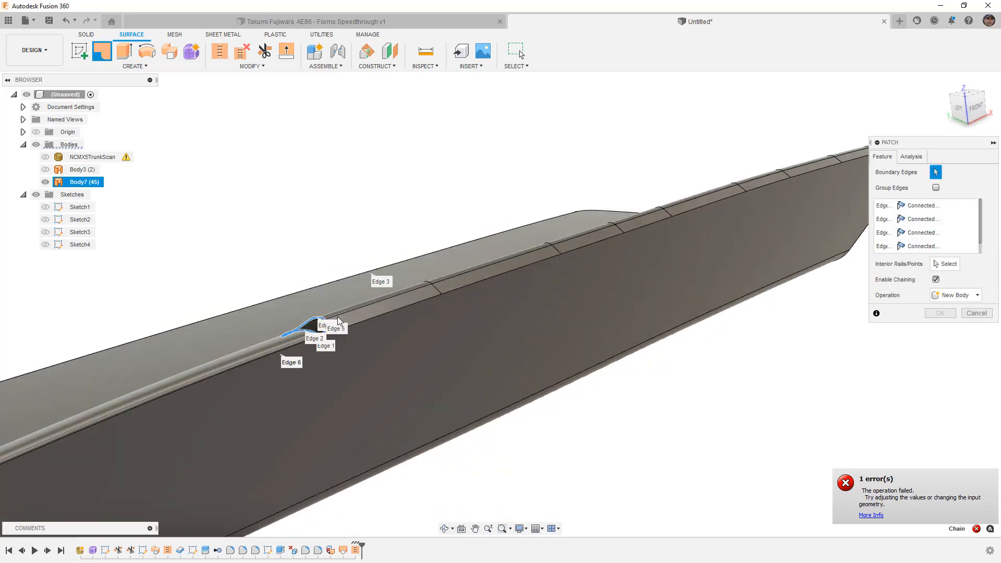
scroll(312, 337, "up", 8)
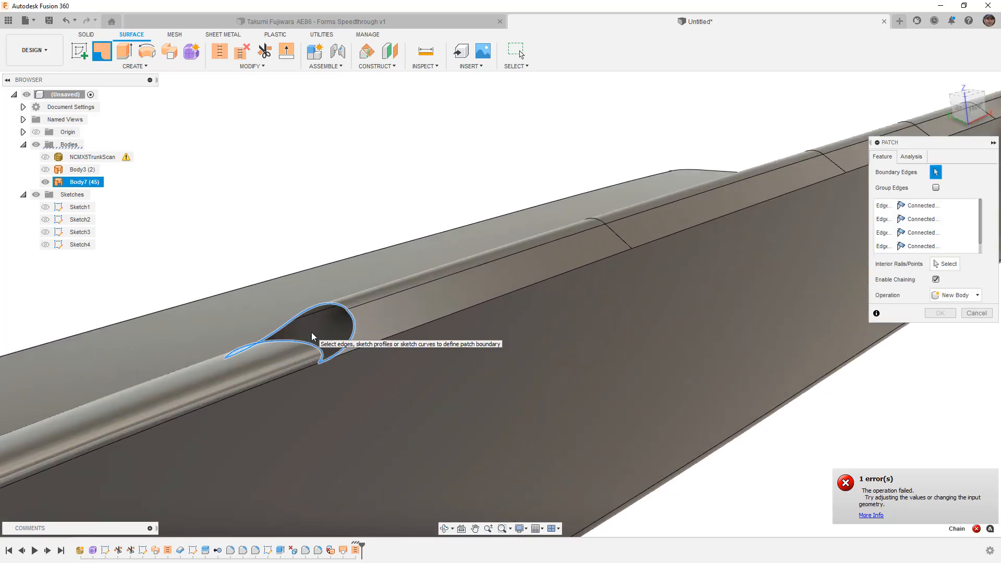
middle_click_drag(348, 355, 309, 358, "shift")
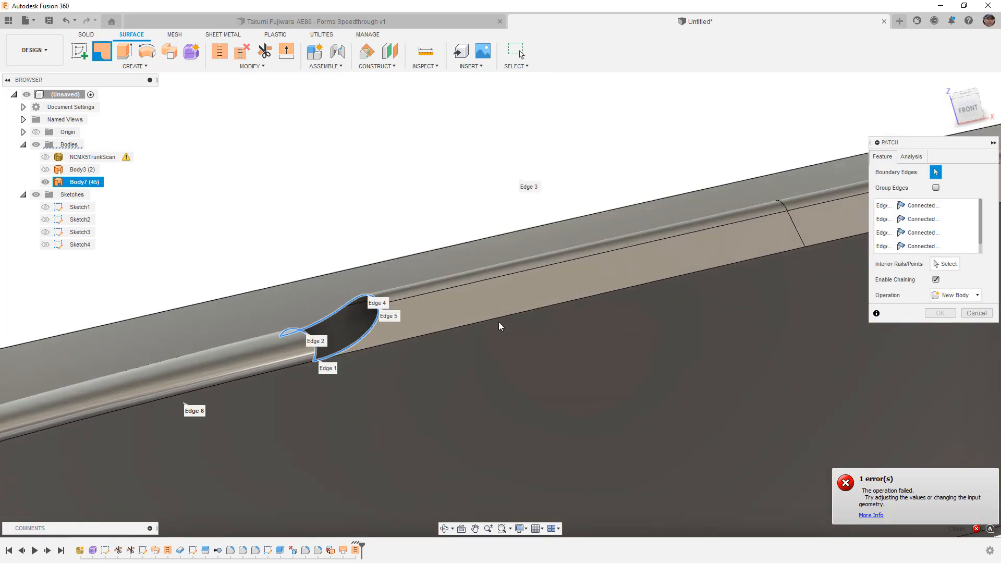
left_click(976, 313)
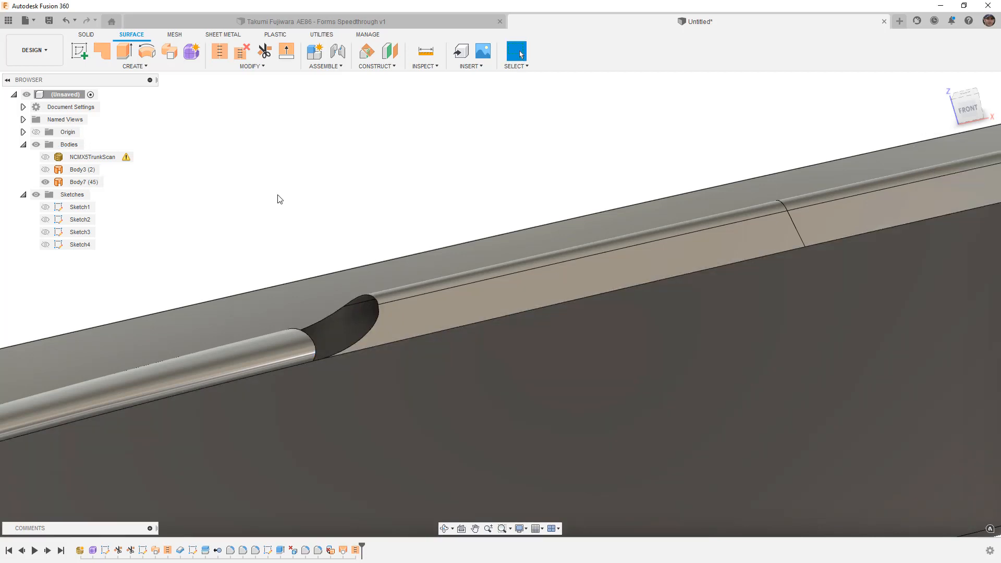
Step: Try a loft across the corner opening between its two curved end edges, with Tangent (G1) on both profiles
left_click(135, 66)
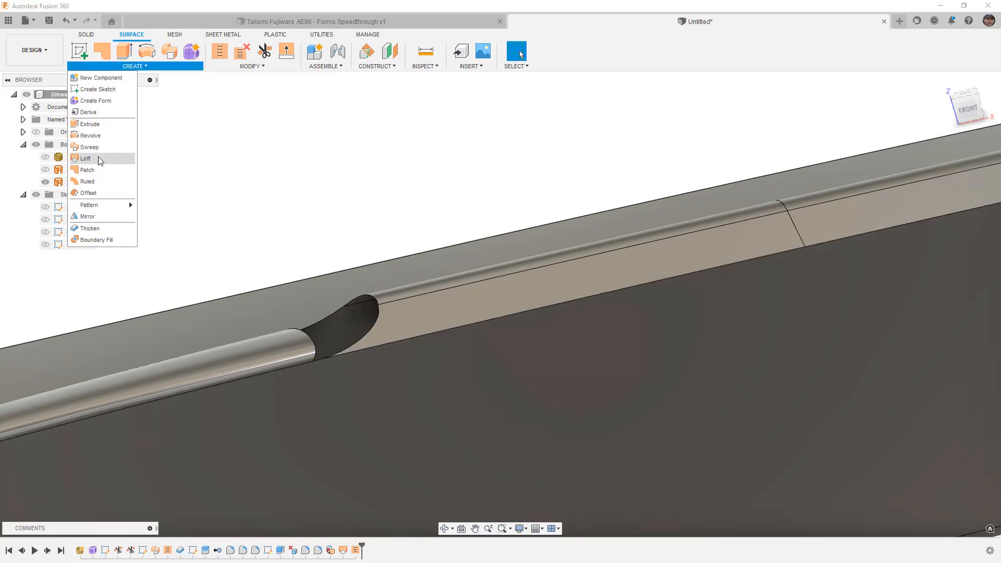
left_click(112, 157)
left_click(314, 348)
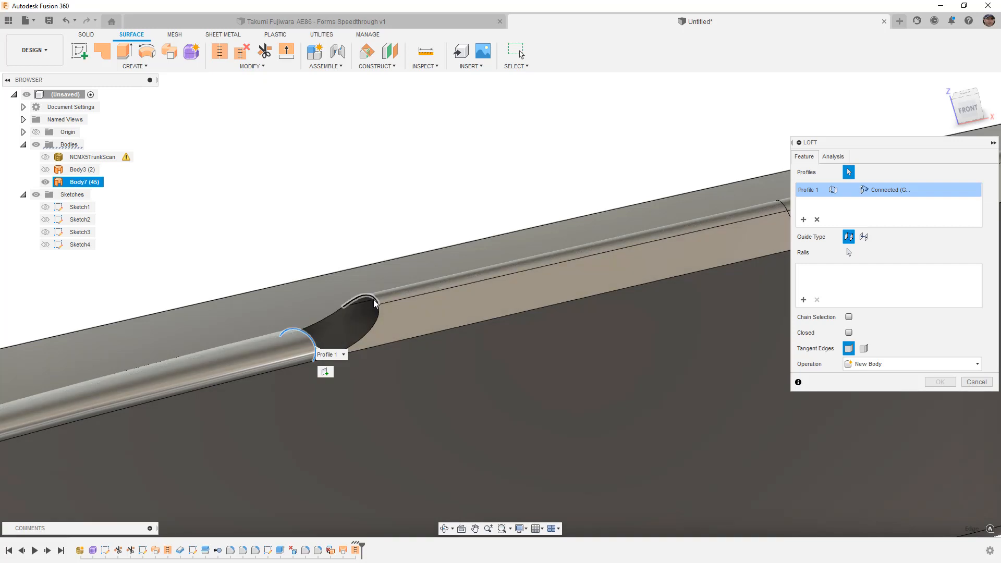
left_click(375, 302)
left_click(887, 204)
left_click(881, 230)
left_click(889, 190)
left_click(913, 189)
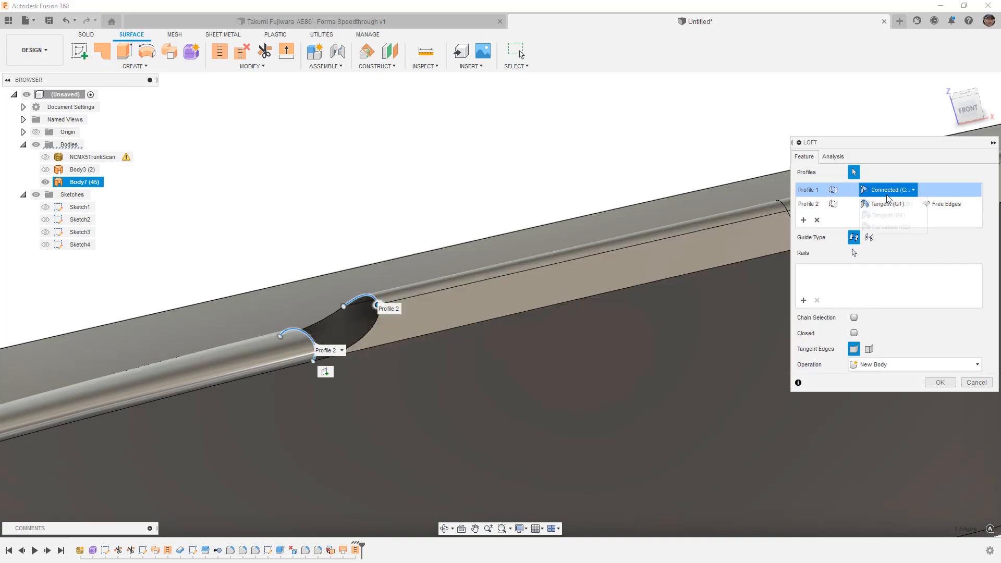
left_click(889, 215)
Step: Set both profiles of the corner loft to Align Edges and check how its sides follow the opening
left_click(946, 203)
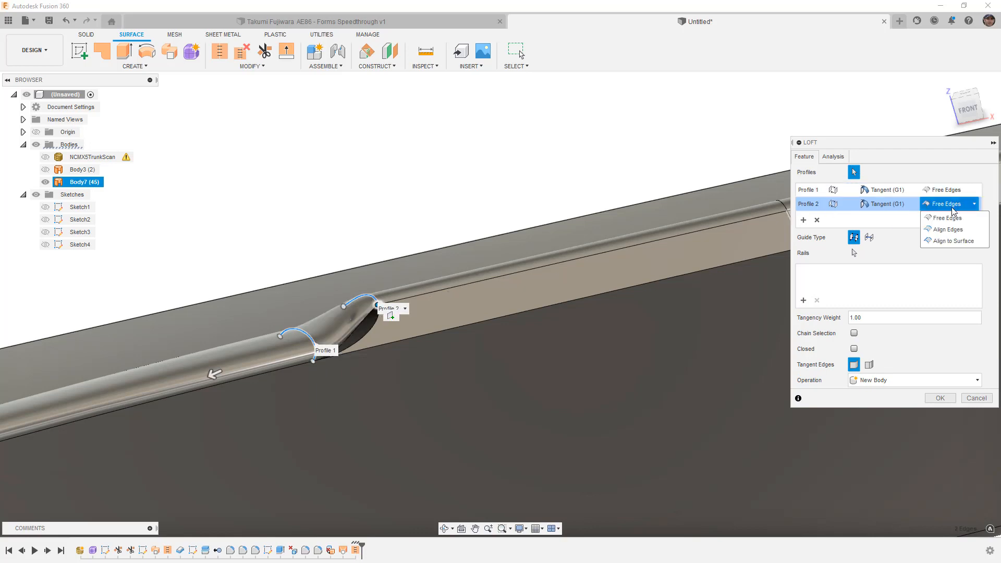
left_click(953, 231)
left_click(946, 190)
left_click(955, 218)
middle_click_drag(667, 253, 458, 288, "shift")
scroll(421, 348, "up", 5)
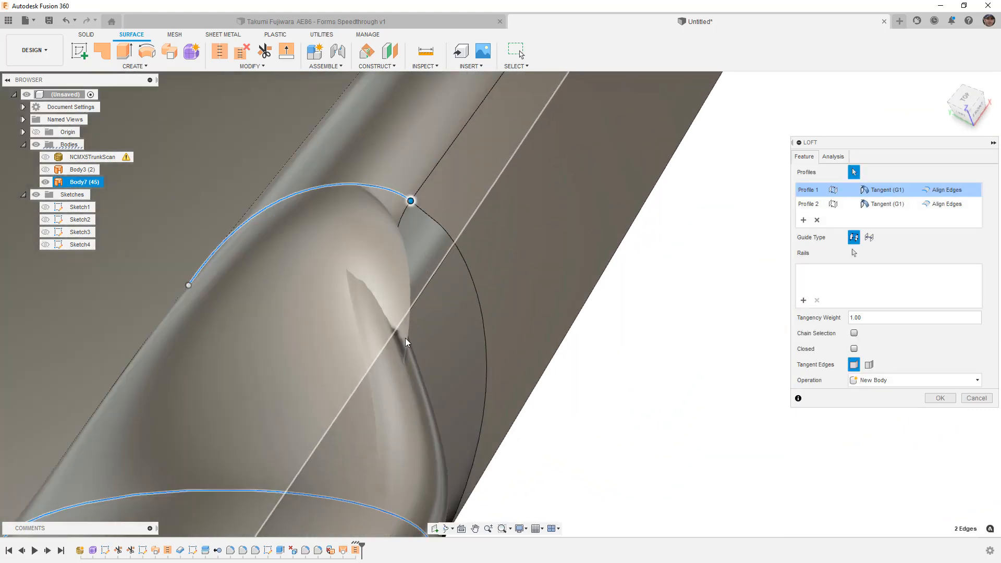
scroll(407, 336, "down", 2)
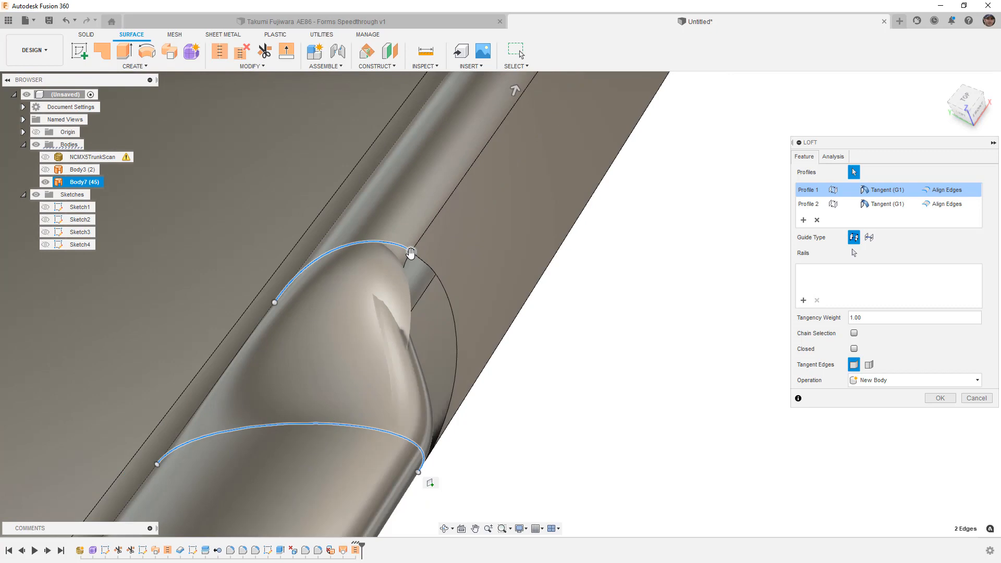
left_click(409, 264)
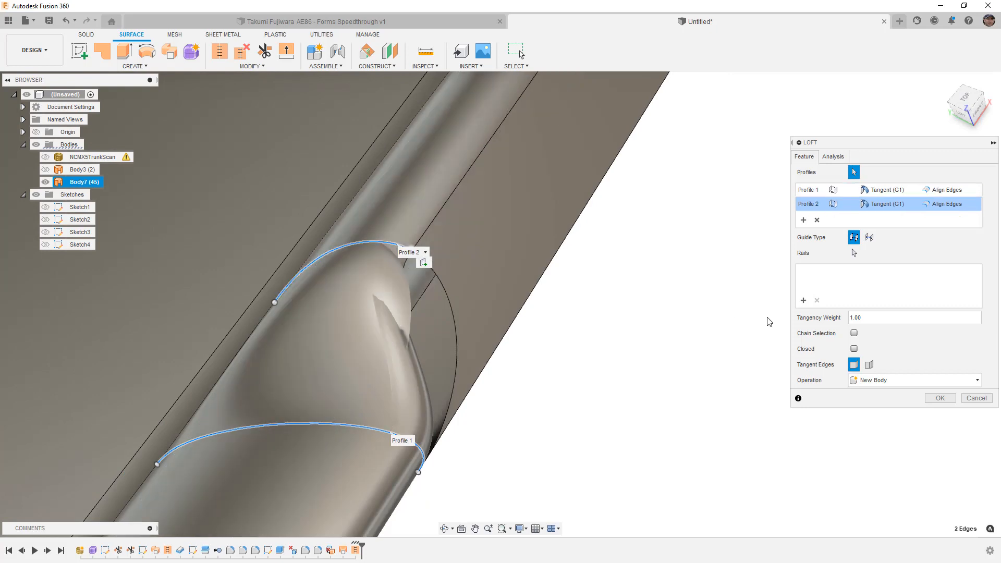
left_click(274, 302)
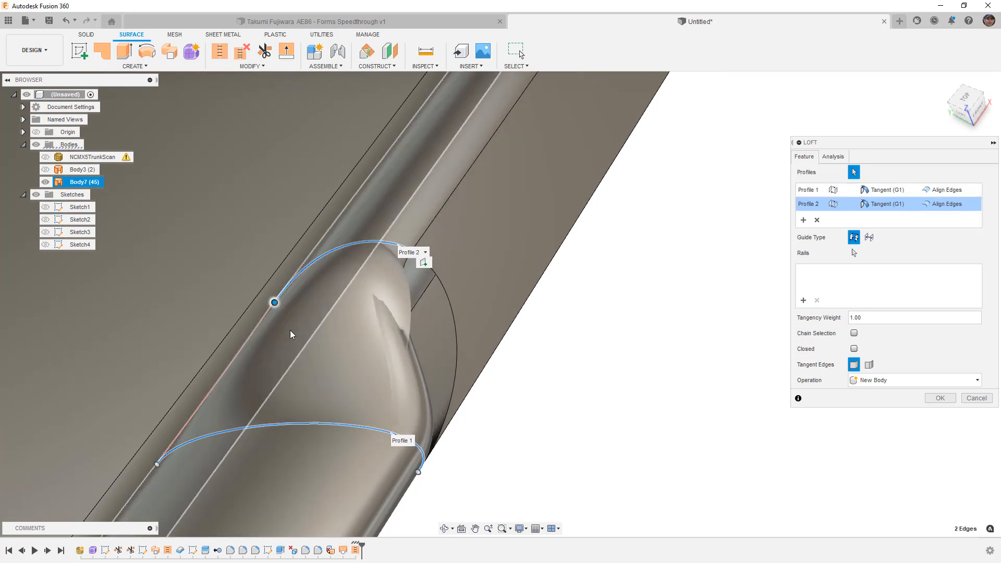
middle_click_drag(389, 326, 469, 313, "shift")
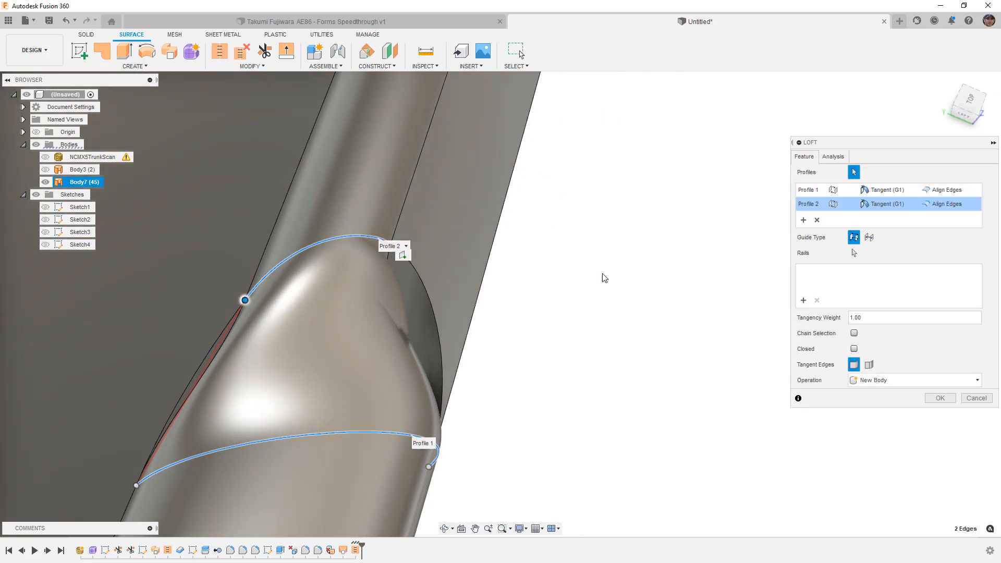
Step: Remove and reselect the corner loft's second profile, applying Tangent (G1) to both profiles again
left_click(817, 220)
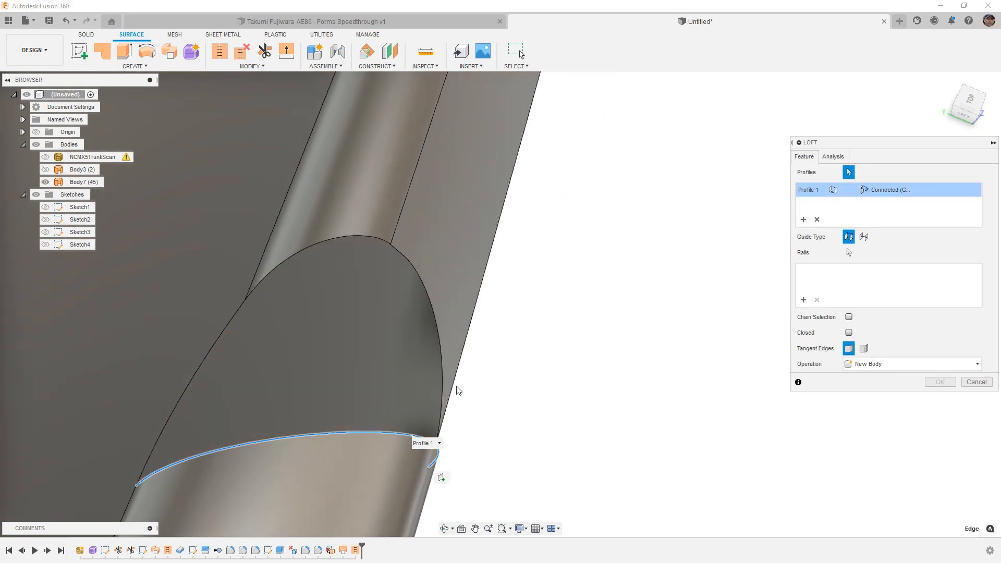
left_click(386, 245)
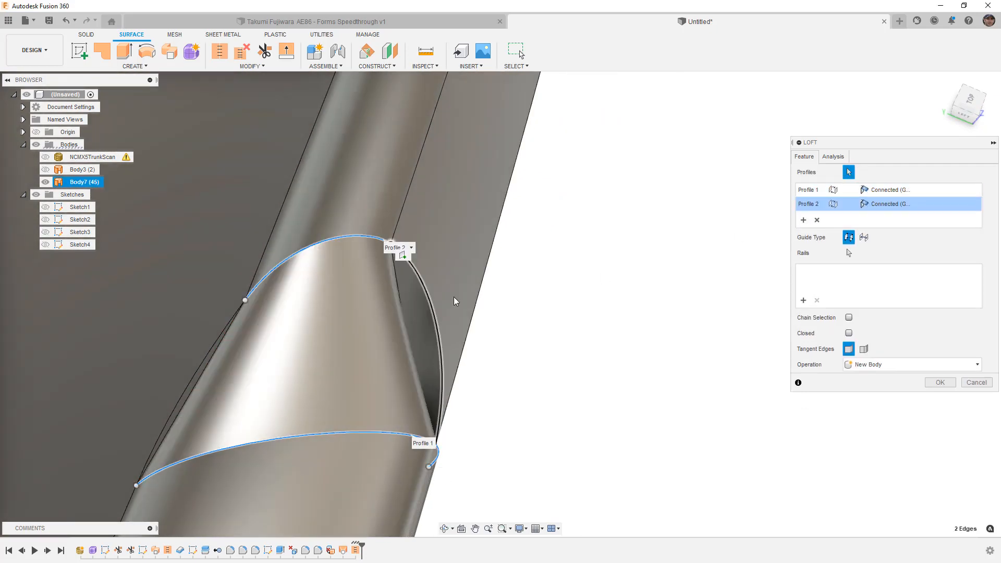
left_click(886, 204)
left_click(885, 233)
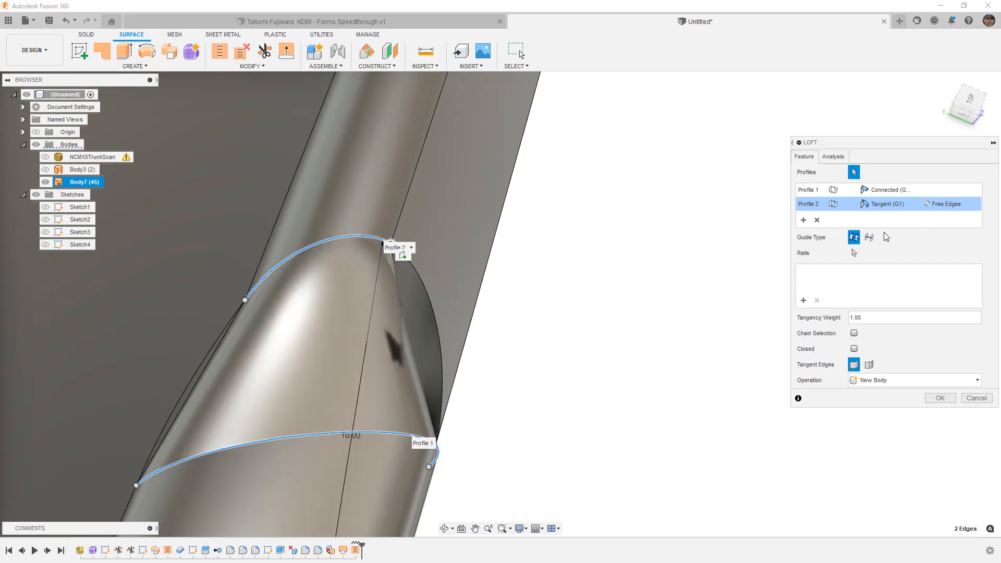
left_click(888, 190)
left_click(889, 215)
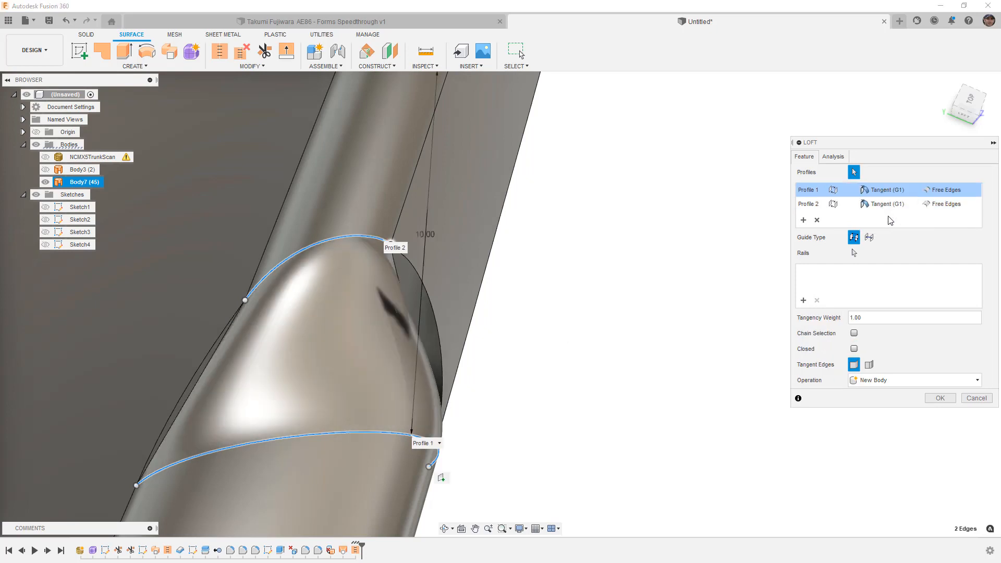
middle_click_drag(558, 330, 520, 321, "shift")
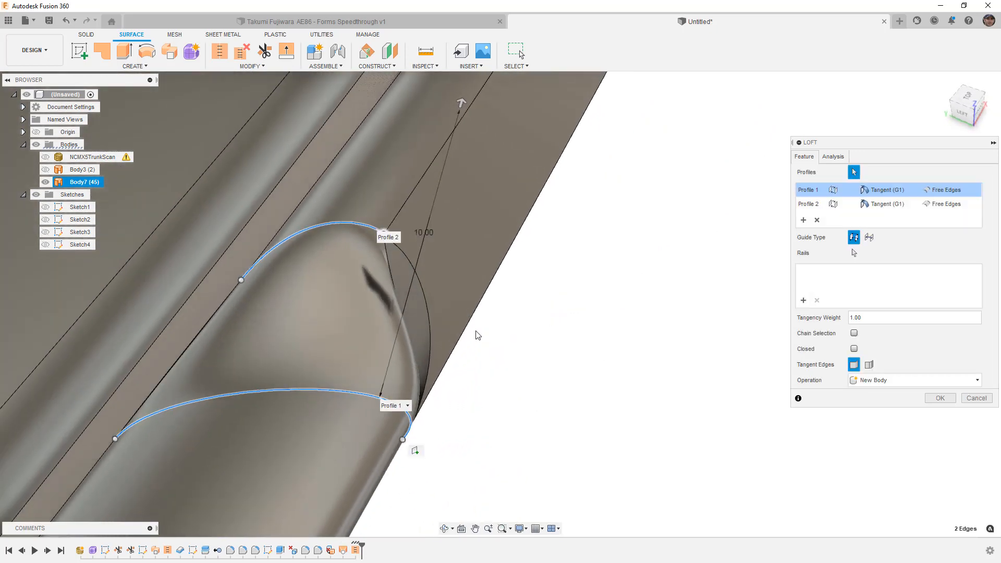
Step: Try Connected (G0) continuity on both profiles of the corner loft, and cancel the loft
left_click(886, 204)
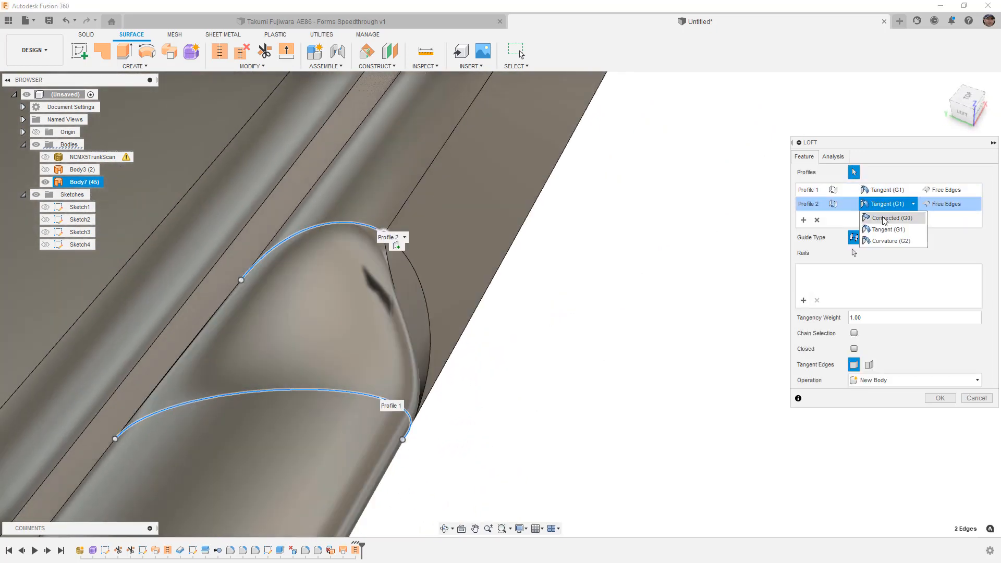
left_click(892, 218)
left_click(889, 190)
left_click(892, 204)
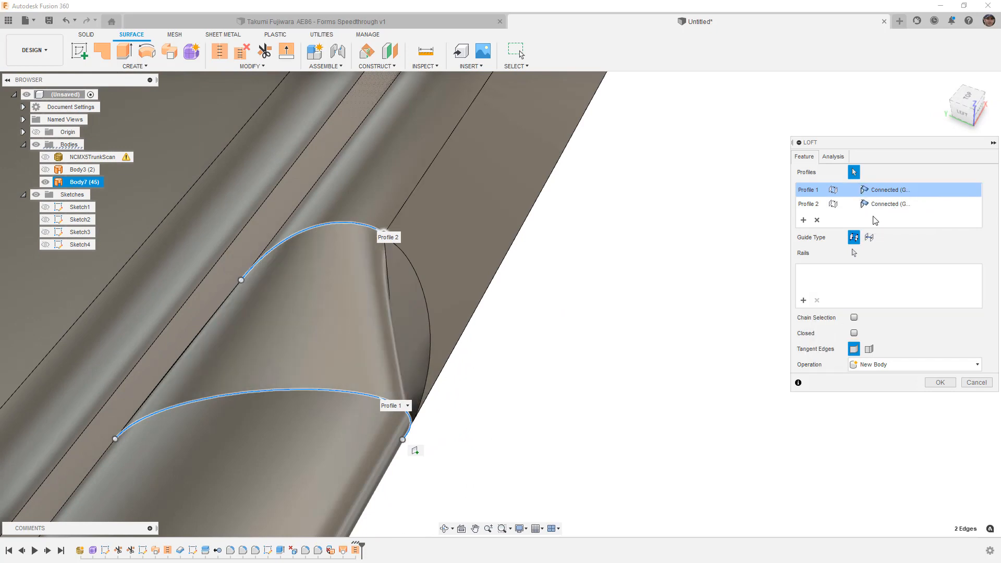
middle_click_drag(648, 315, 612, 314, "shift")
scroll(455, 352, "down", 4)
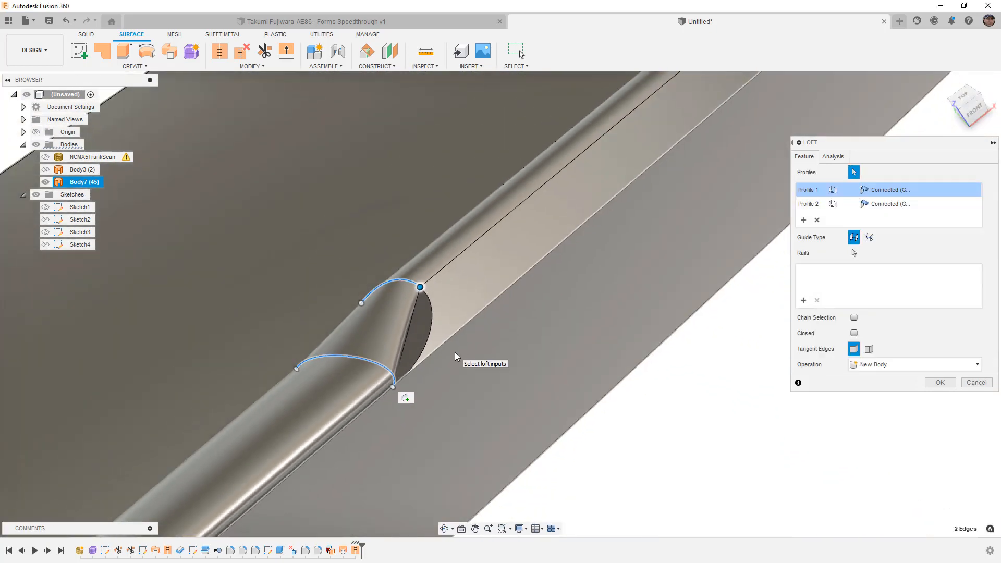
scroll(503, 344, "down", 1)
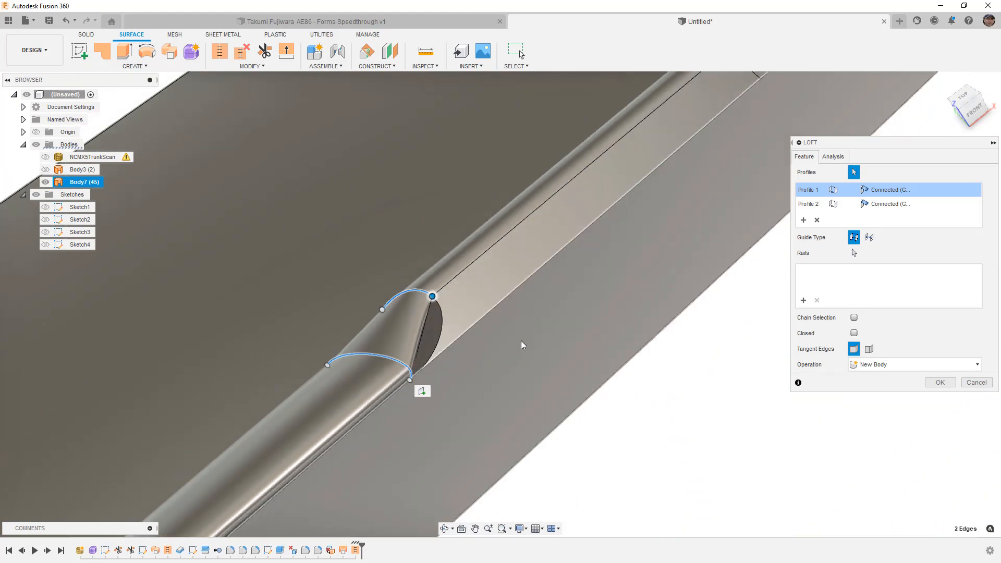
left_click(977, 382)
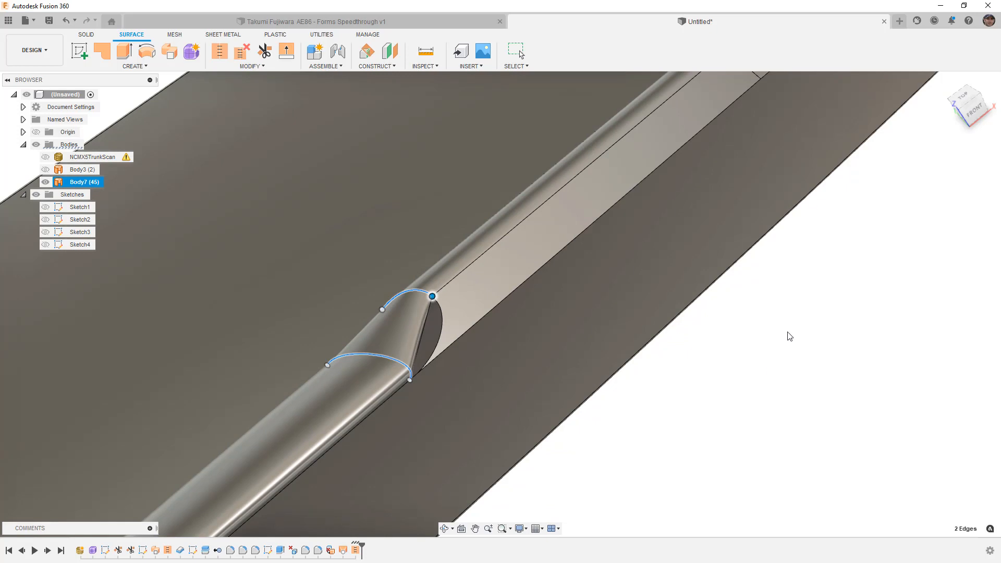
key("Escape")
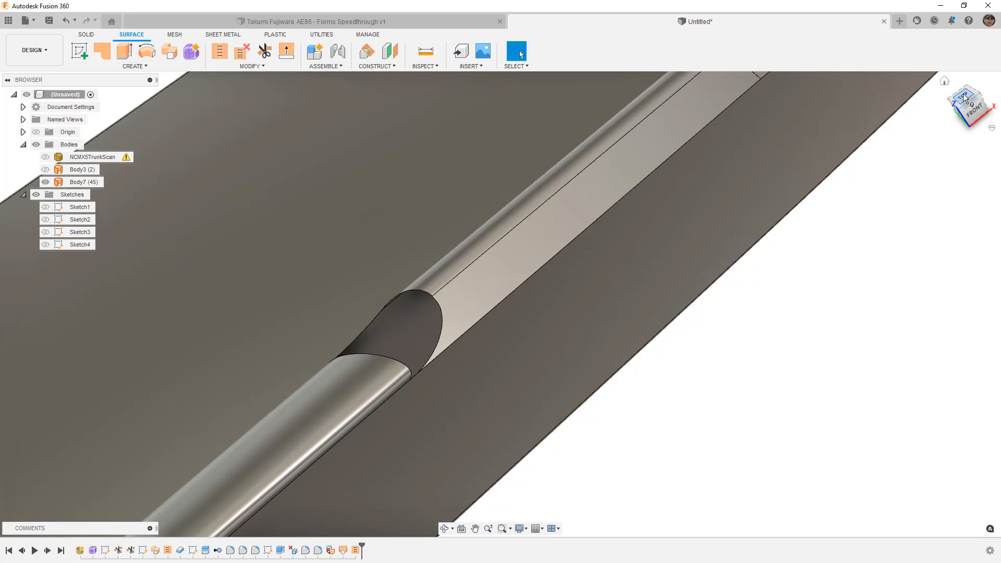
left_click(963, 99)
scroll(658, 305, "down", 2)
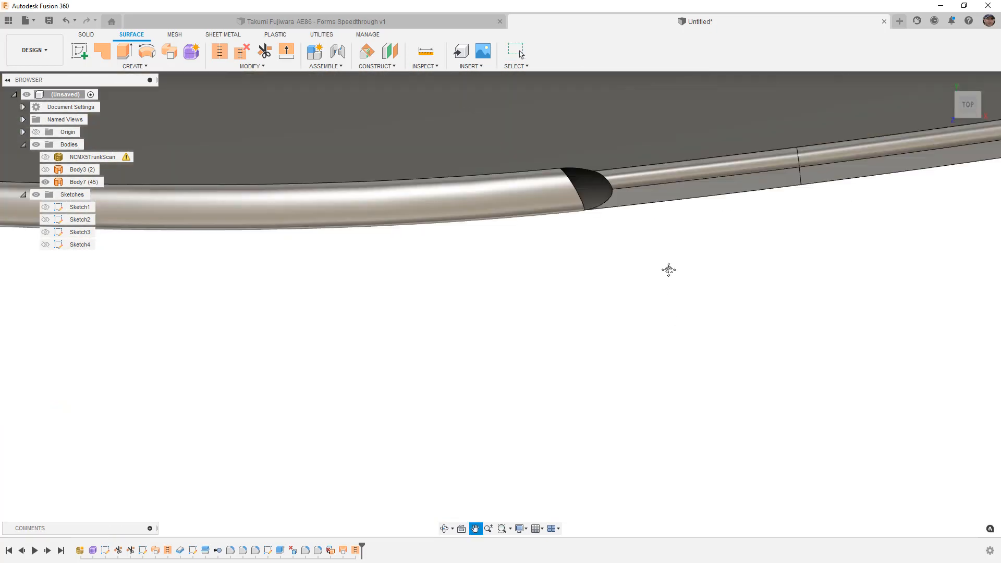
Step: Start a new sketch on the horizontal origin plane beneath the flange's corner opening
middle_click_drag(679, 263, 521, 339)
scroll(424, 242, "up", 2)
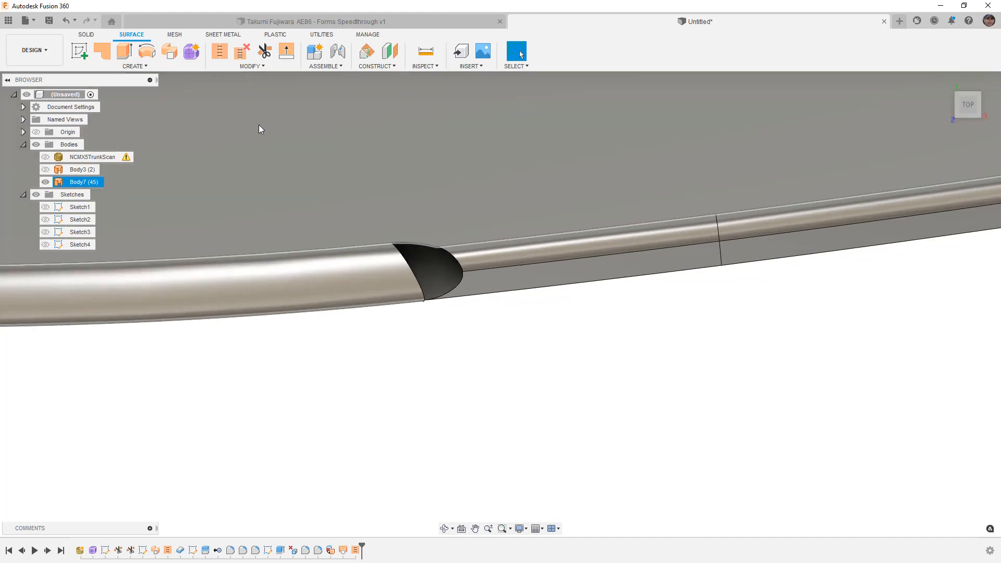
left_click(79, 50)
left_click(375, 325)
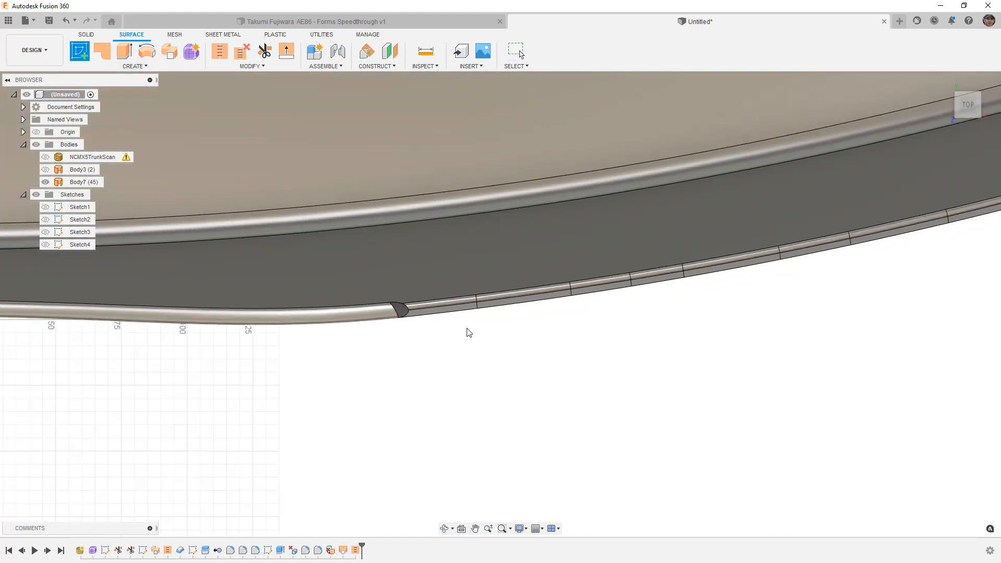
left_click(311, 292)
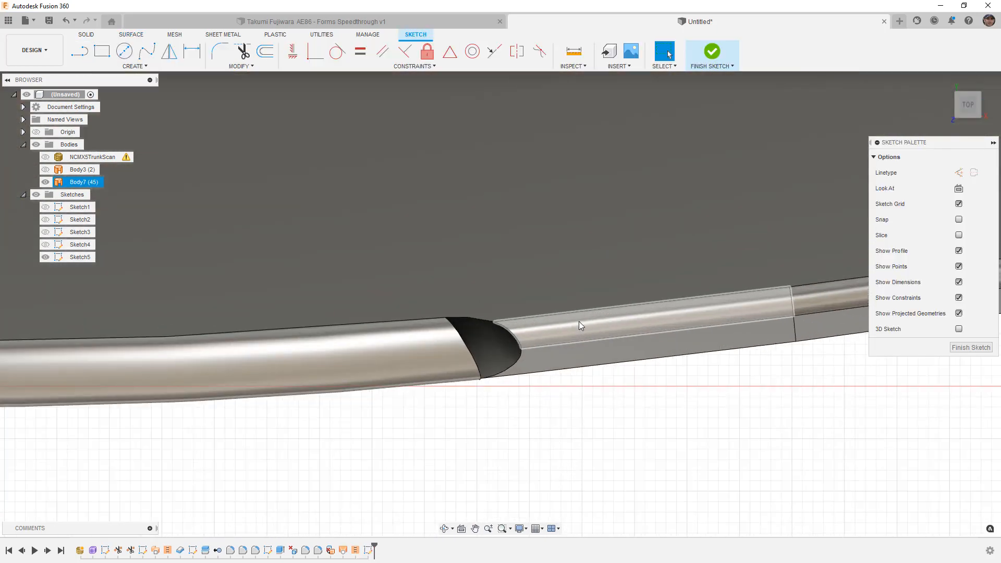
Step: Project the six edges along the curved dip and around the corner opening into the sketch
key("p")
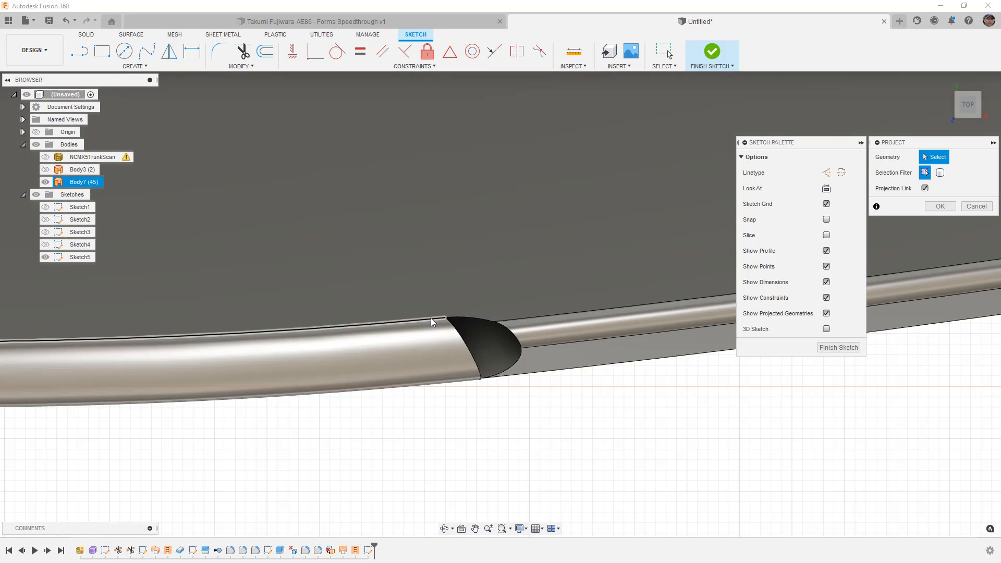
left_click(431, 322)
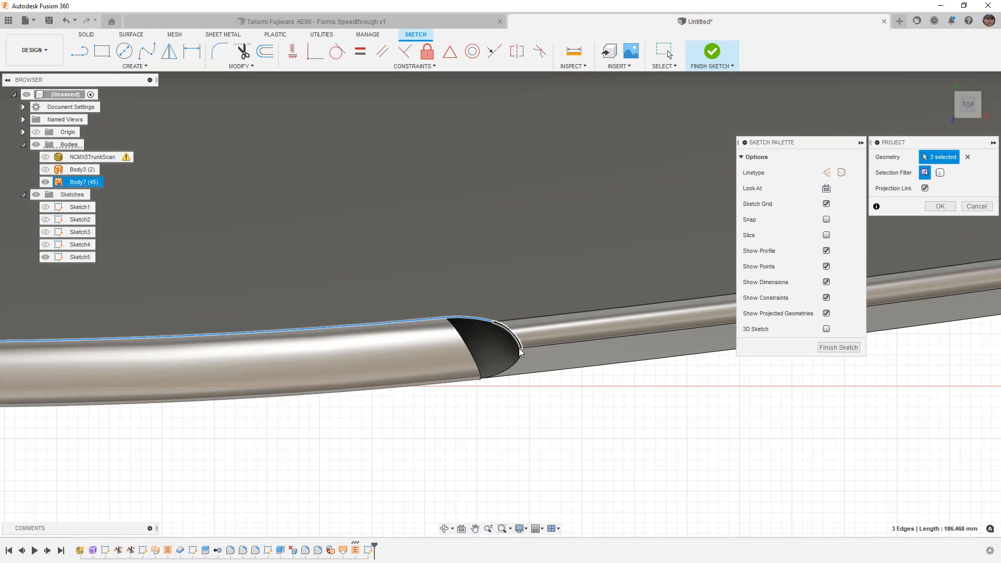
scroll(484, 379, "up", 5)
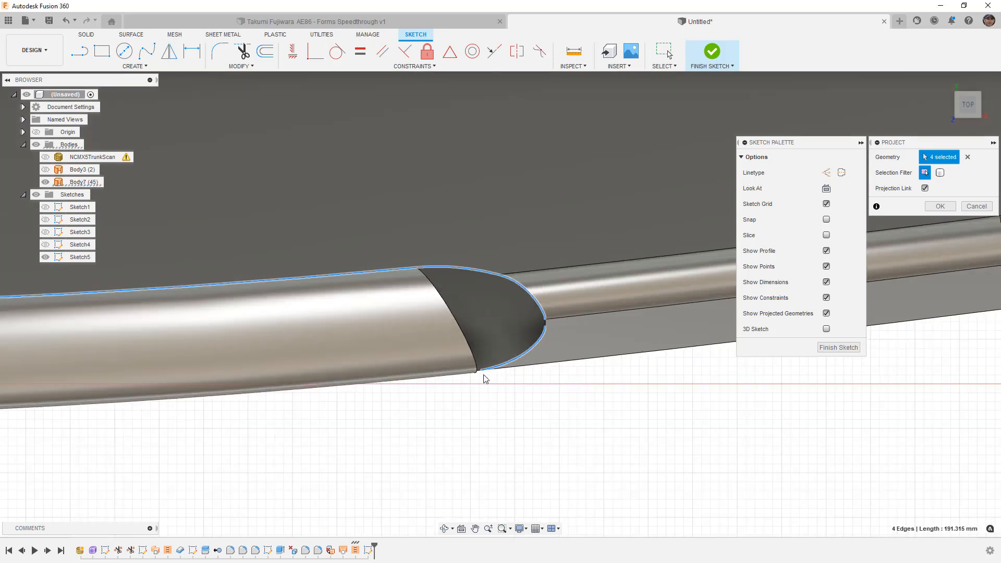
scroll(480, 375, "up", 1)
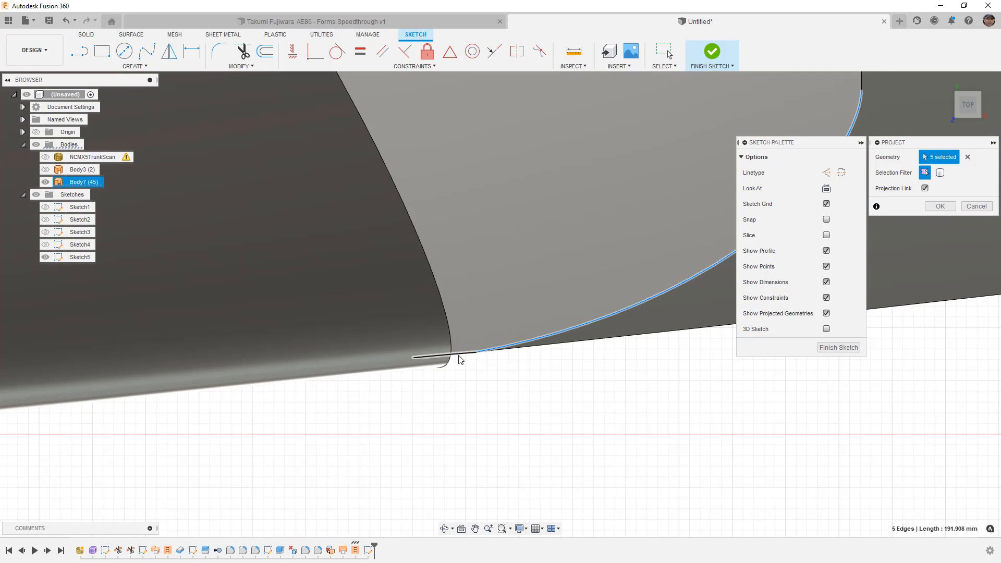
mouse_move(420, 408)
middle_mouse_down("shift")
mouse_move(420, 386)
mouse_move(409, 401)
middle_mouse_up("shift")
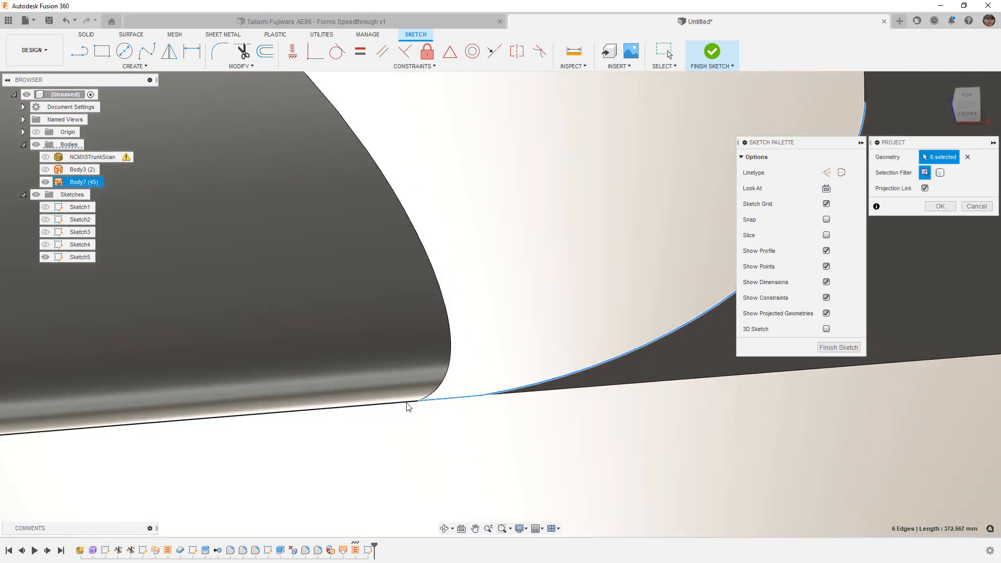
scroll(407, 402, "down", 8)
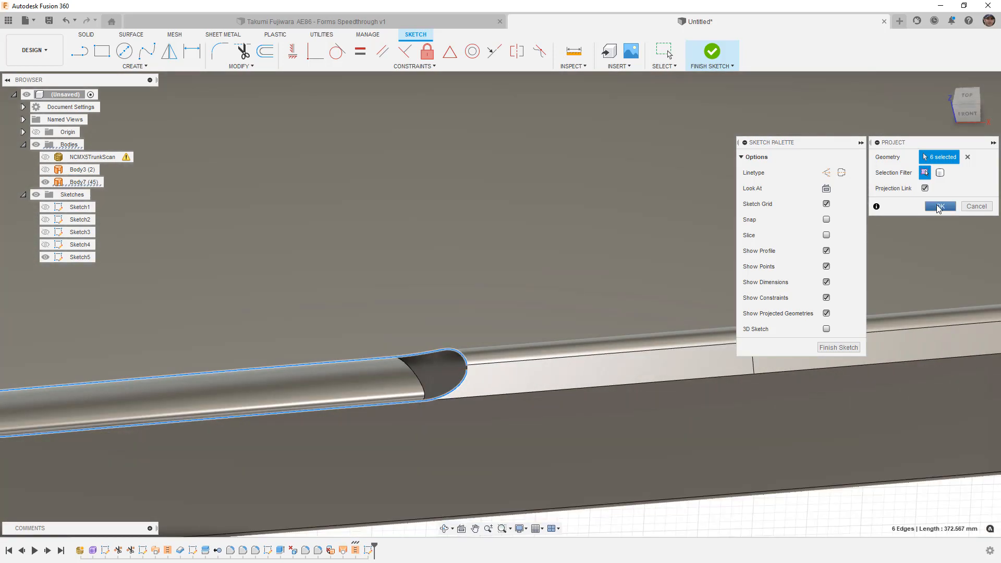
left_click(939, 206)
Step: Sketch a shallow three-point arc from the opening's upper inner corner outward over the flange face, beyond the opening's rounded end
left_click(966, 97)
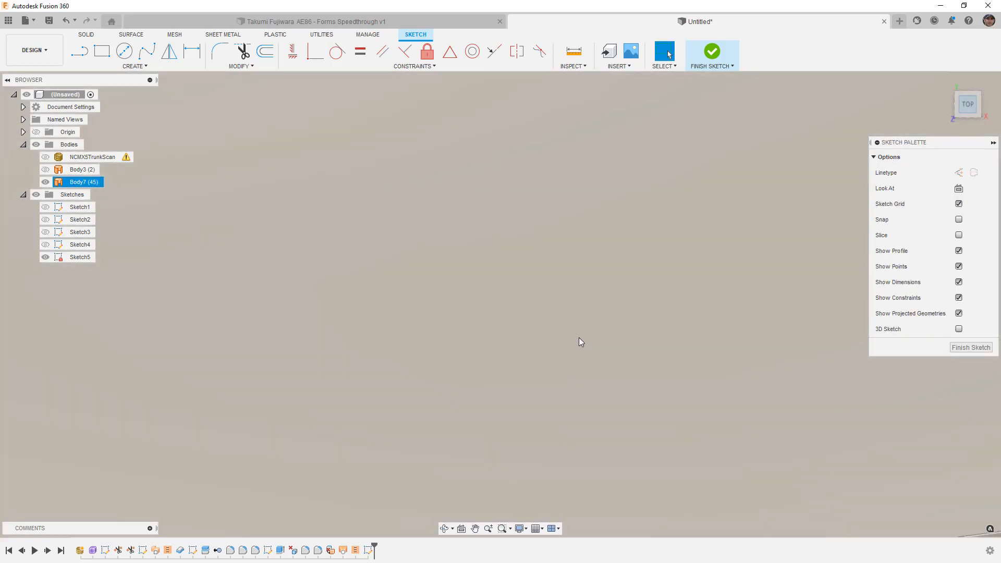
middle_click_drag(499, 422, 480, 250)
scroll(509, 380, "up", 6)
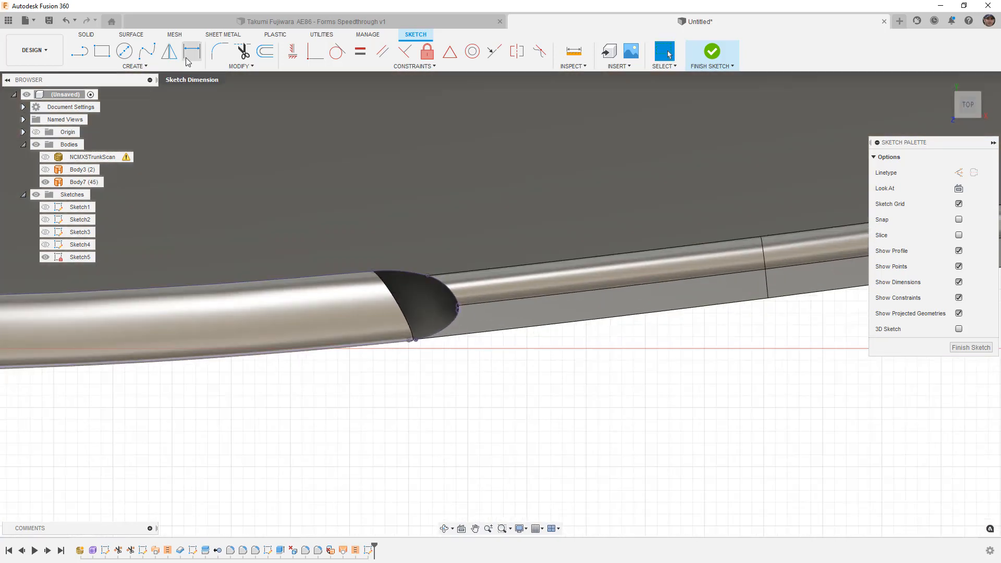
left_click(141, 66)
mouse_move(110, 113)
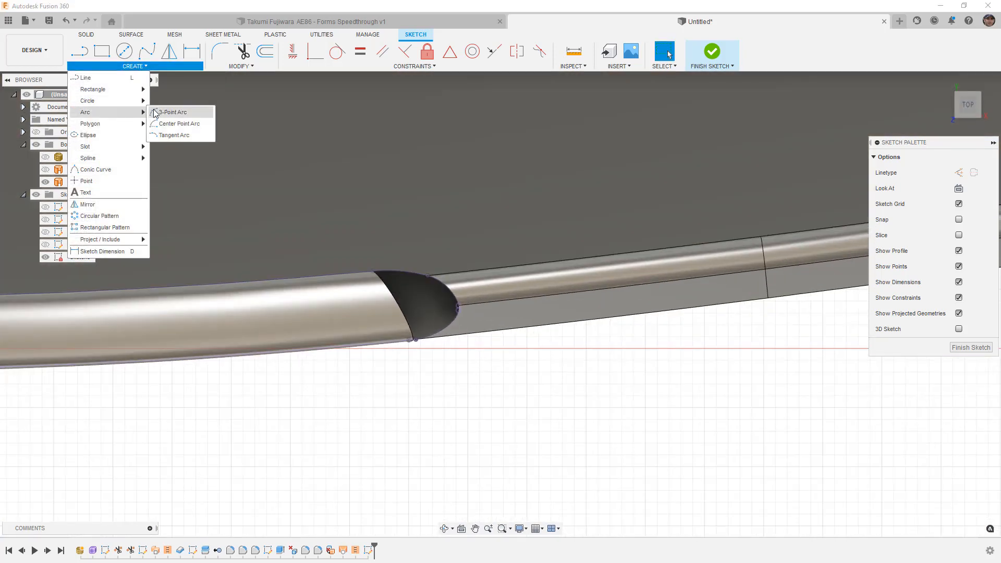
left_click(167, 112)
left_click(529, 248)
left_click(445, 264)
Step: Switch the visual style to a wireframe display so the sketch curves show without shading
left_click(523, 531)
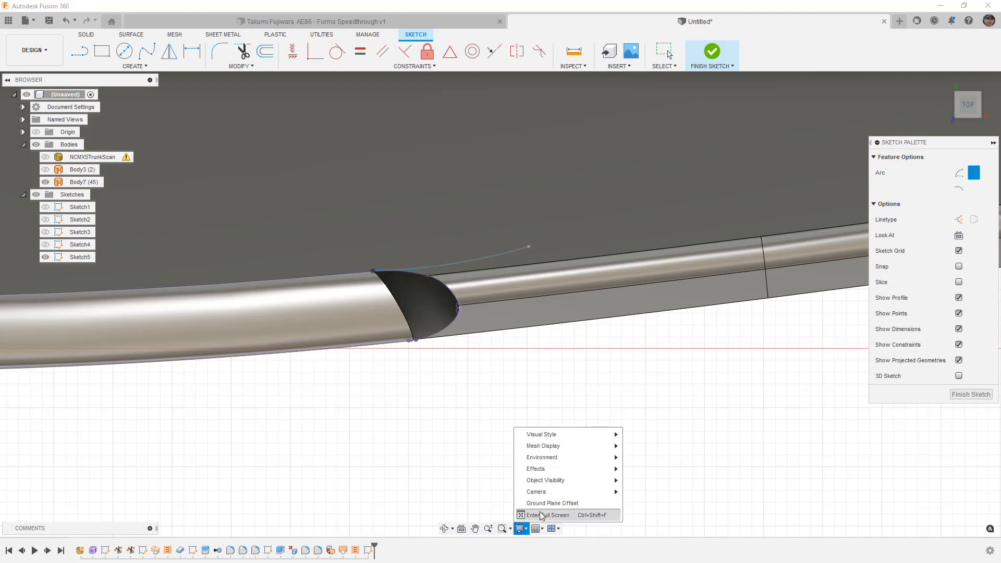
mouse_move(561, 438)
left_click(641, 470)
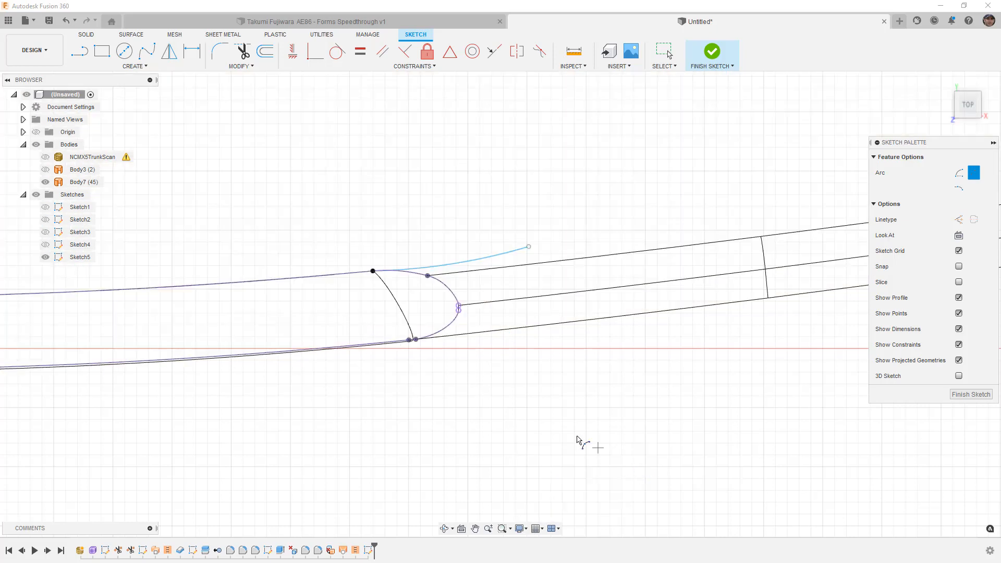
scroll(414, 342, "up", 5)
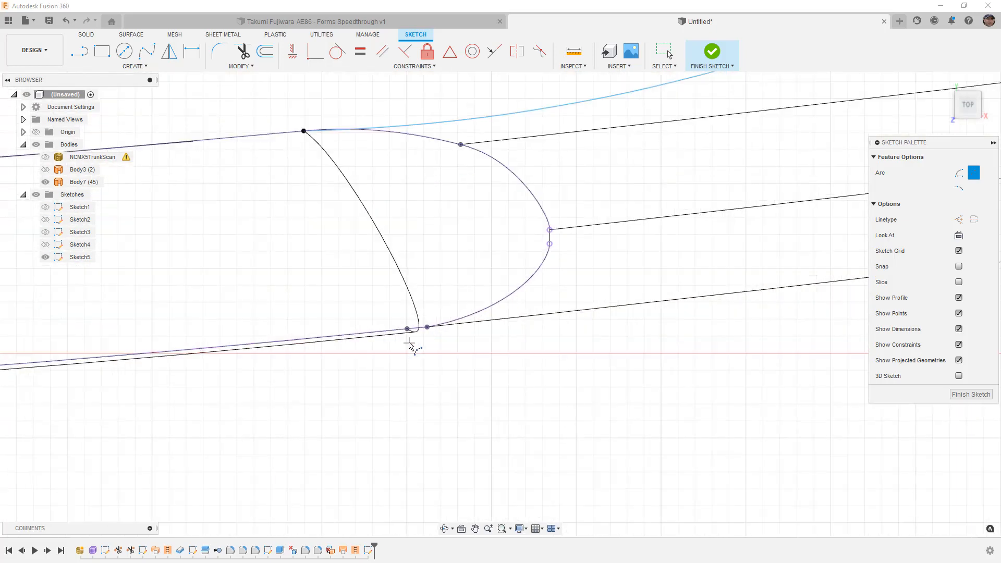
left_click(408, 329)
left_click(664, 286)
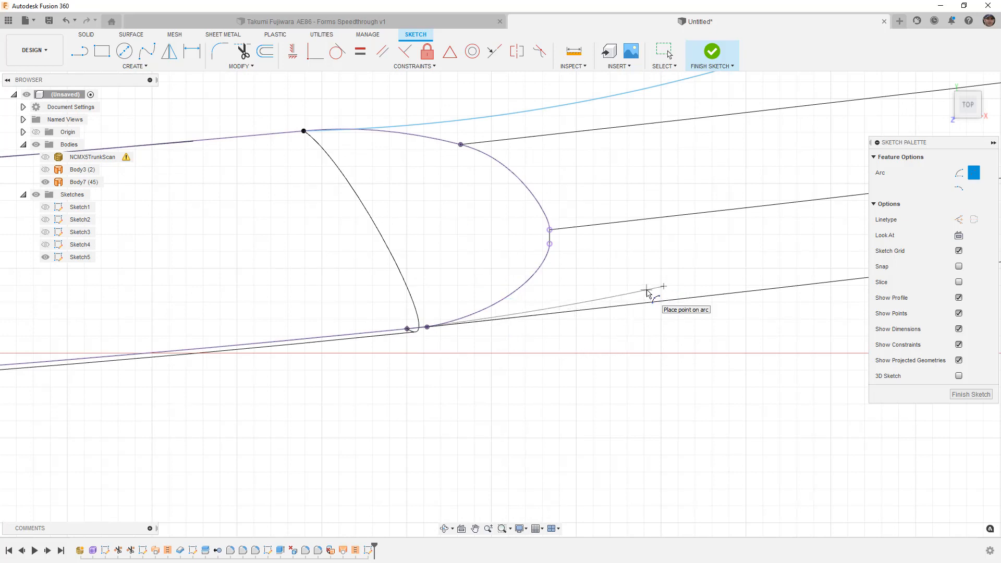
key("Escape")
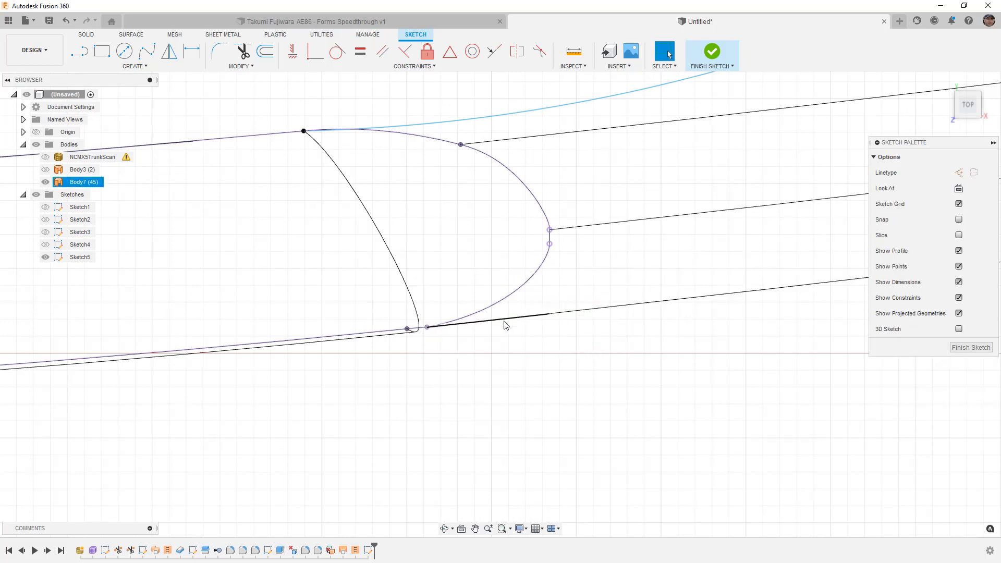
Step: Project the two lower outer flange edges that run outward from the opening's lower corner into the sketch
left_click(489, 323)
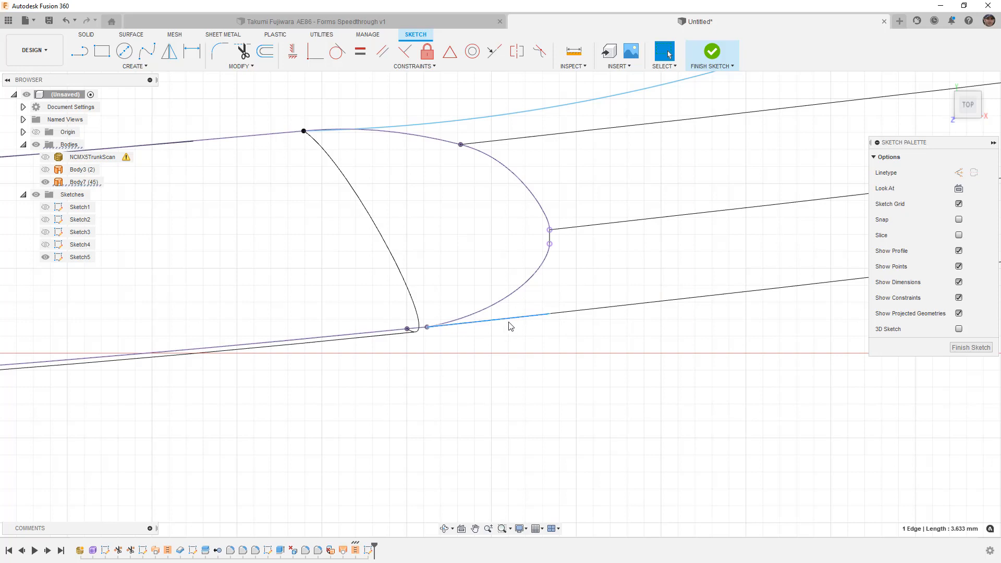
key("p")
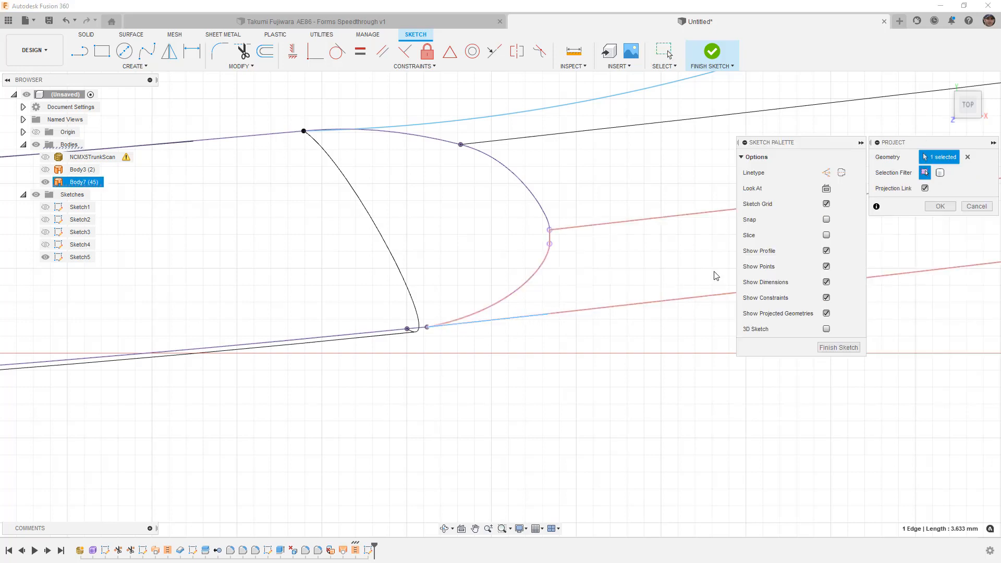
left_click(588, 310)
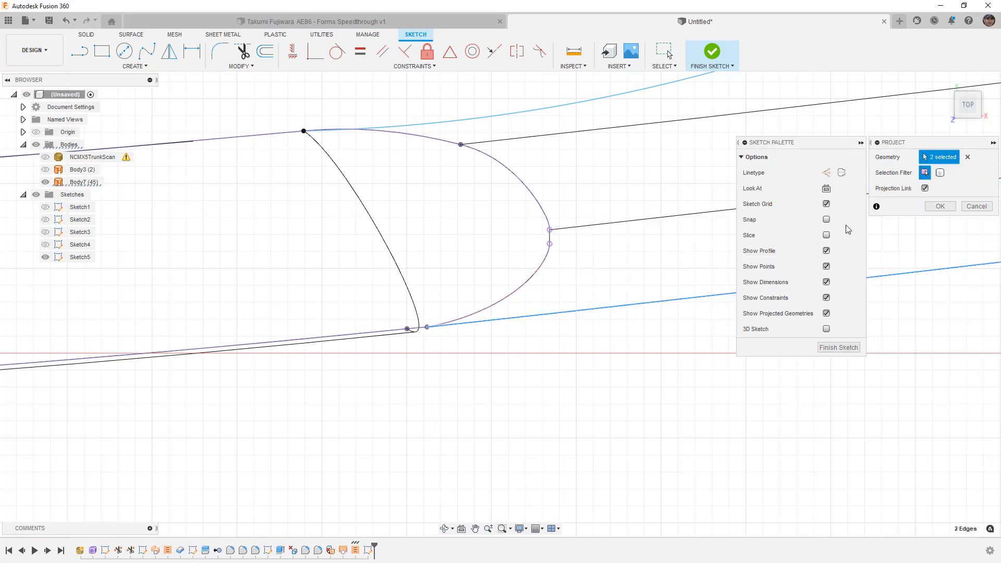
left_click(941, 206)
Step: Make the arc tangent to the projected upper edge and pull its free end back to about X 183.7, Y 7.5 mm
left_click(461, 123)
left_click(255, 135, "ctrl")
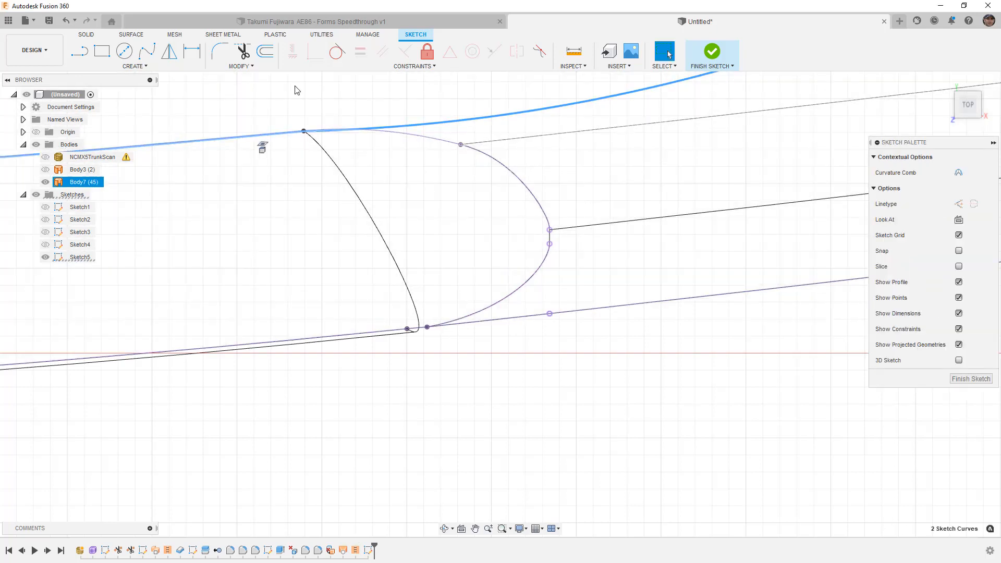
left_click(337, 51)
scroll(390, 166, "down", 3)
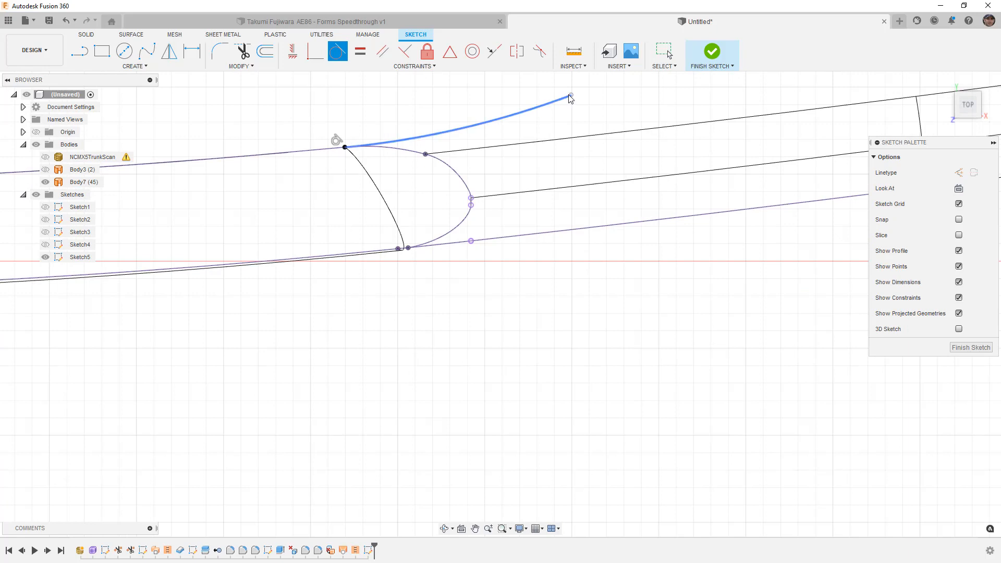
left_click_drag(569, 95, 483, 129)
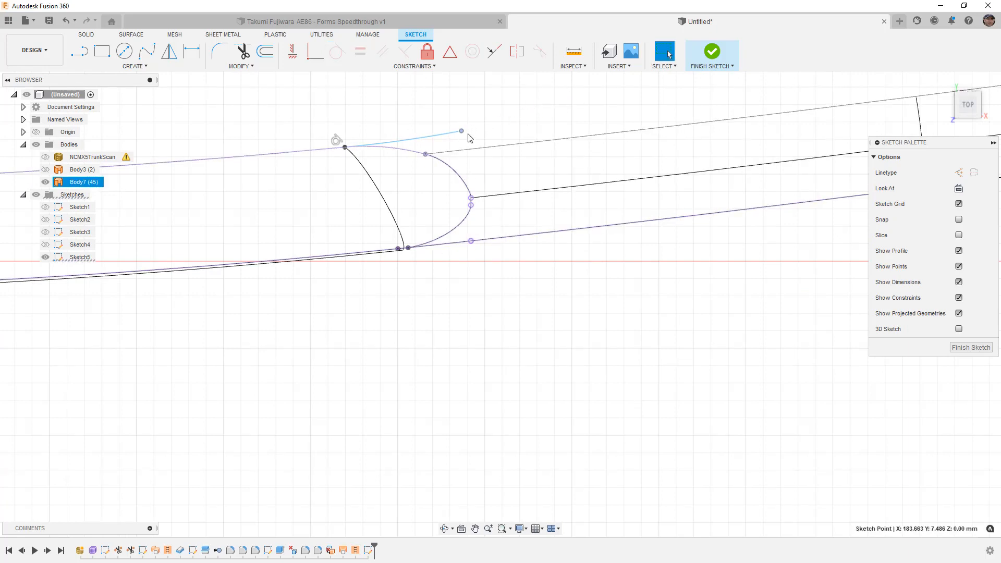
Step: Connect the arc's free end to the projected lower edge's point with a line, move their shared corner to about X 185 mm, and finish the sketch
key("l")
left_click(461, 131)
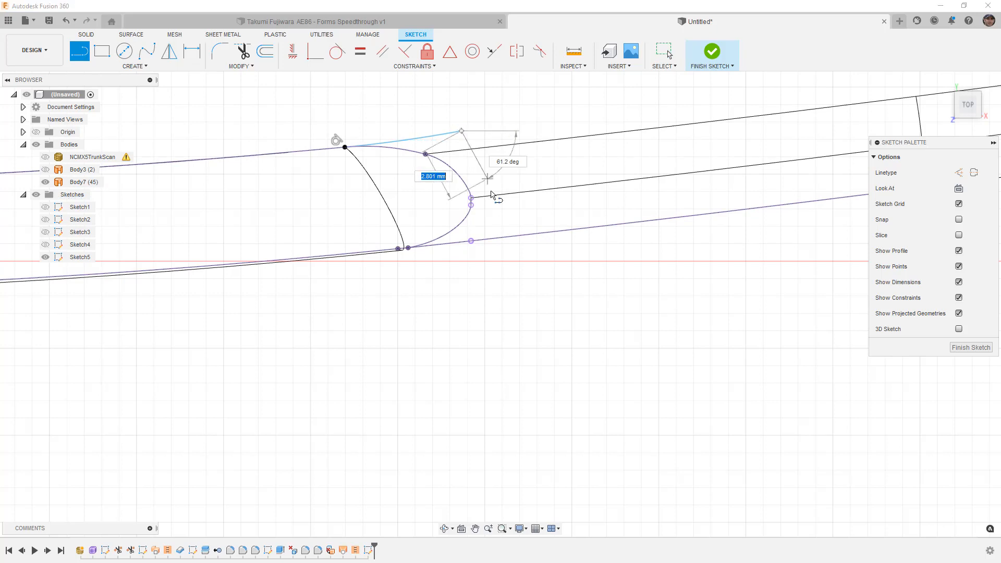
left_click(471, 241)
key("Escape")
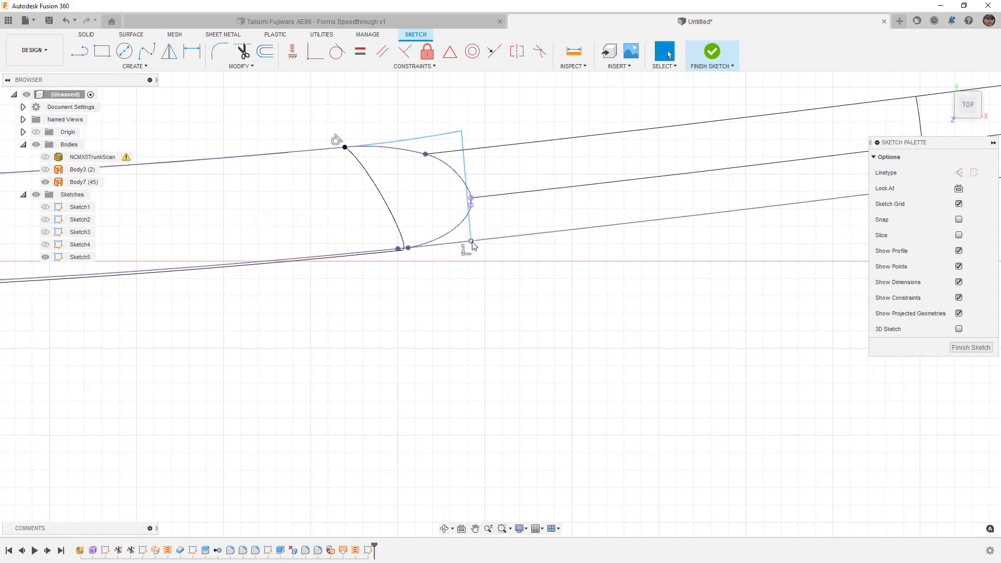
left_click_drag(461, 131, 486, 133)
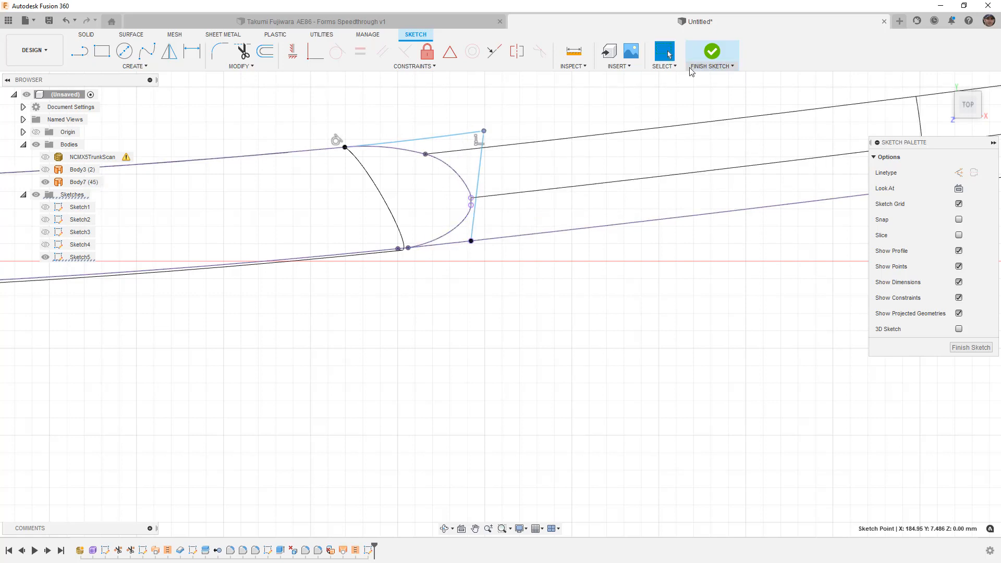
left_click(712, 52)
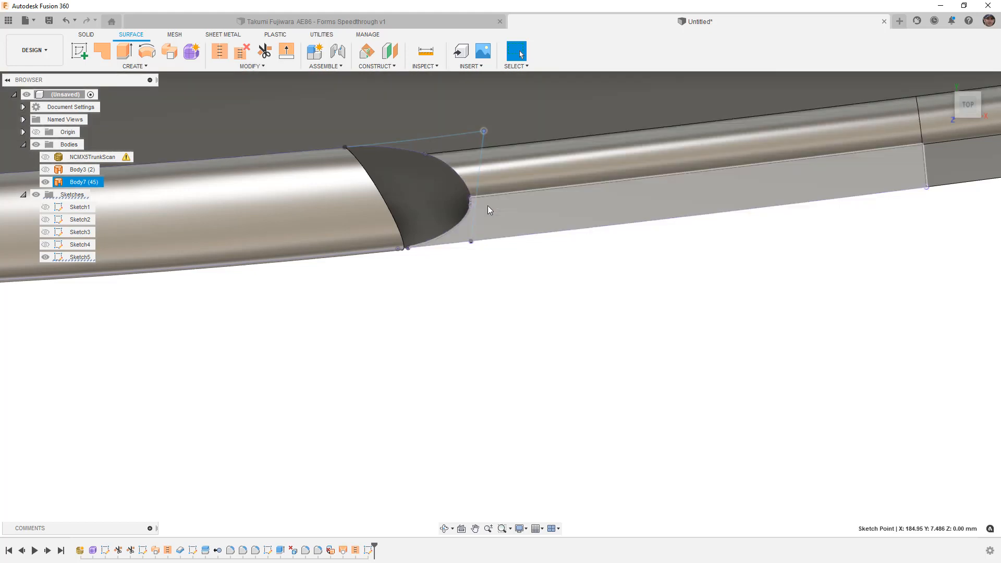
Step: Split the three flange faces beside the corner opening with the sketched arc-and-line chain, keeping Extend Splitting Tool on
scroll(471, 171, "down", 1)
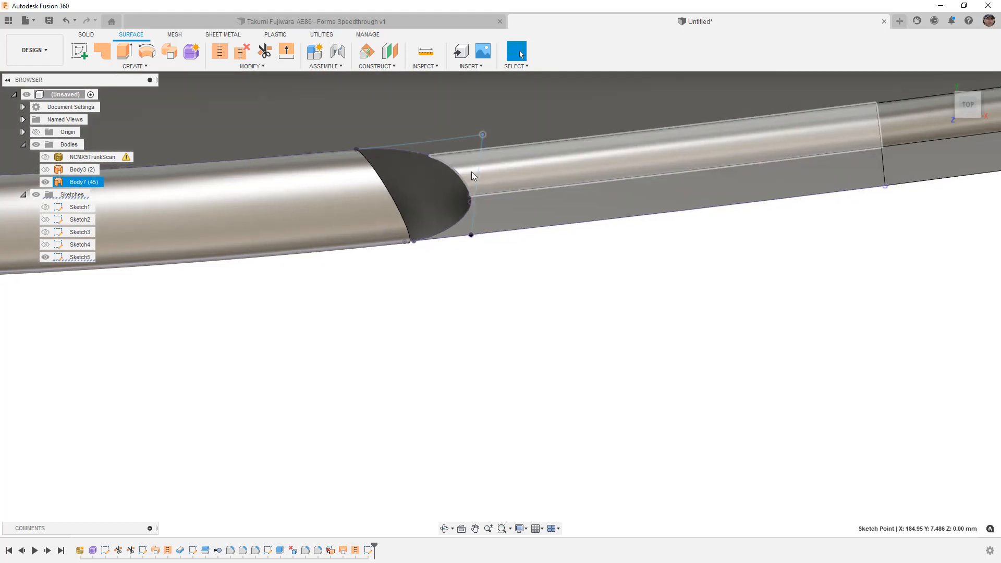
left_click(251, 67)
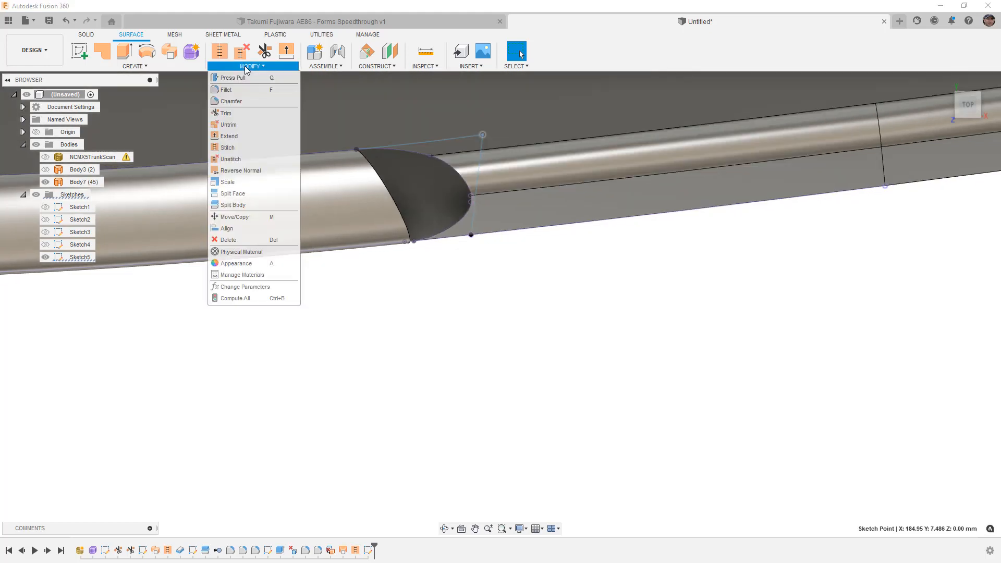
left_click(248, 189)
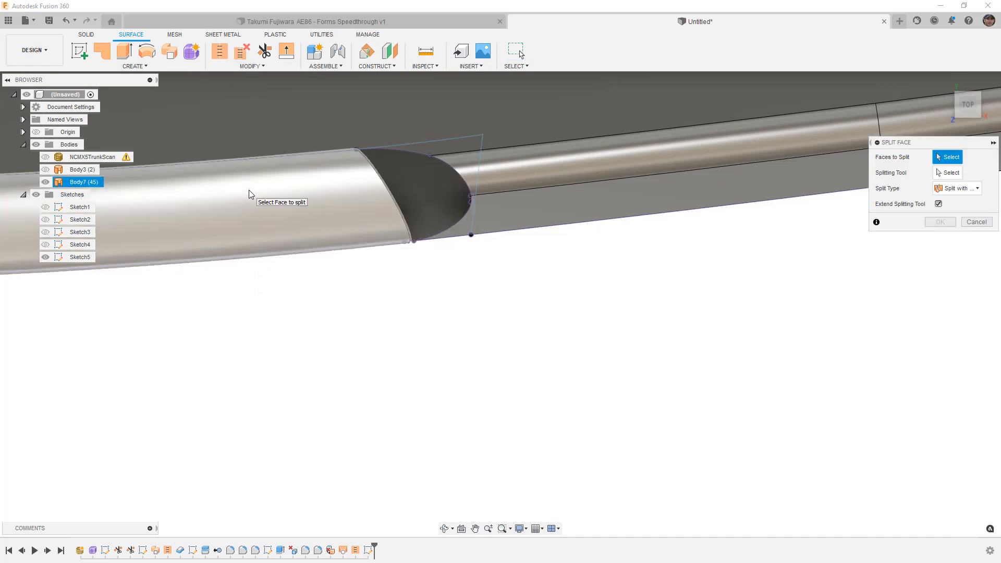
left_click(520, 171)
left_click(519, 171)
left_click(501, 215)
mouse_move(494, 236)
middle_mouse_down("shift")
mouse_move(494, 224)
mouse_move(496, 232)
mouse_move(525, 221)
mouse_move(523, 177)
mouse_move(540, 250)
middle_mouse_up("shift")
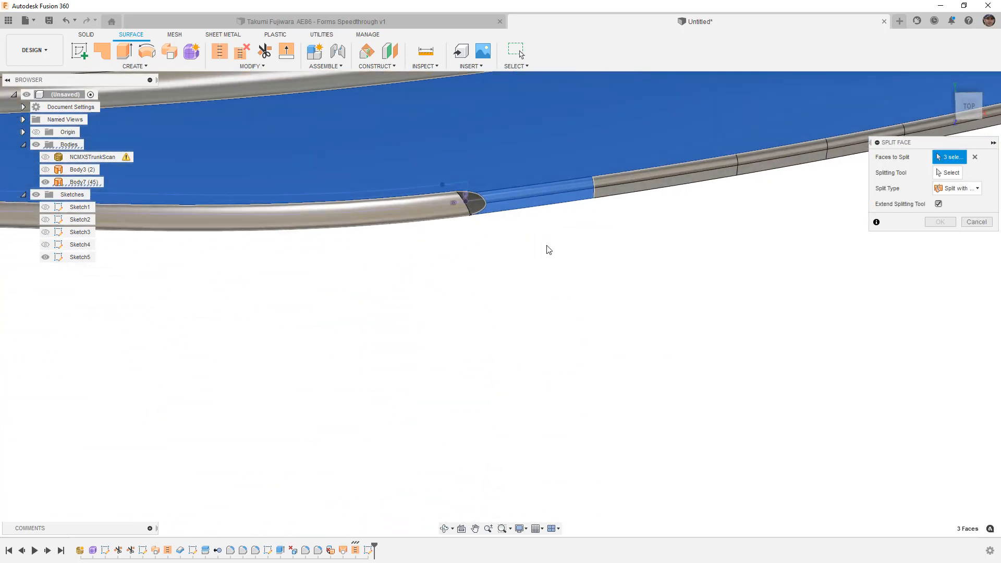
left_click(947, 172)
middle_click_drag(471, 206, 474, 215, "shift")
left_click(462, 272)
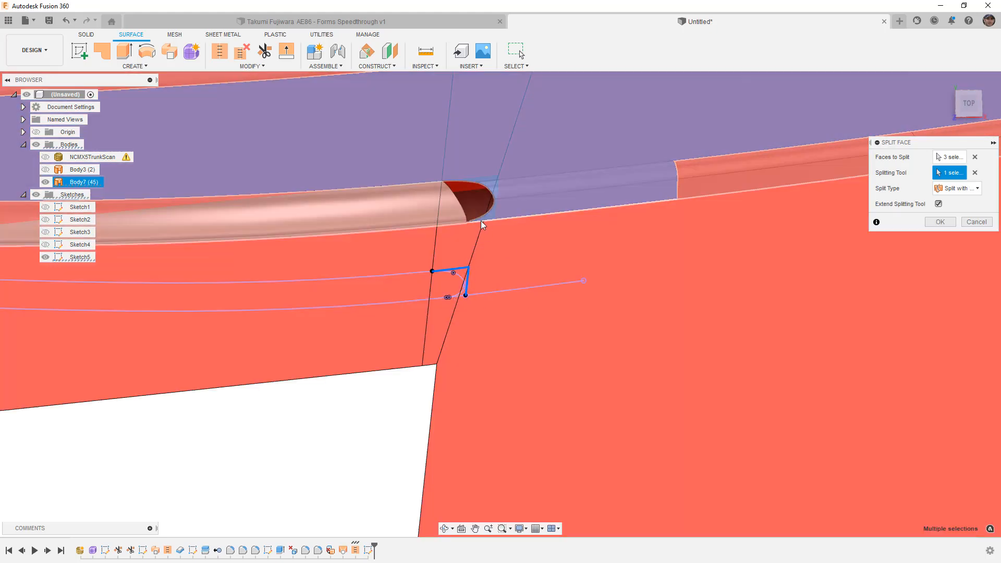
scroll(470, 278, "up", 4)
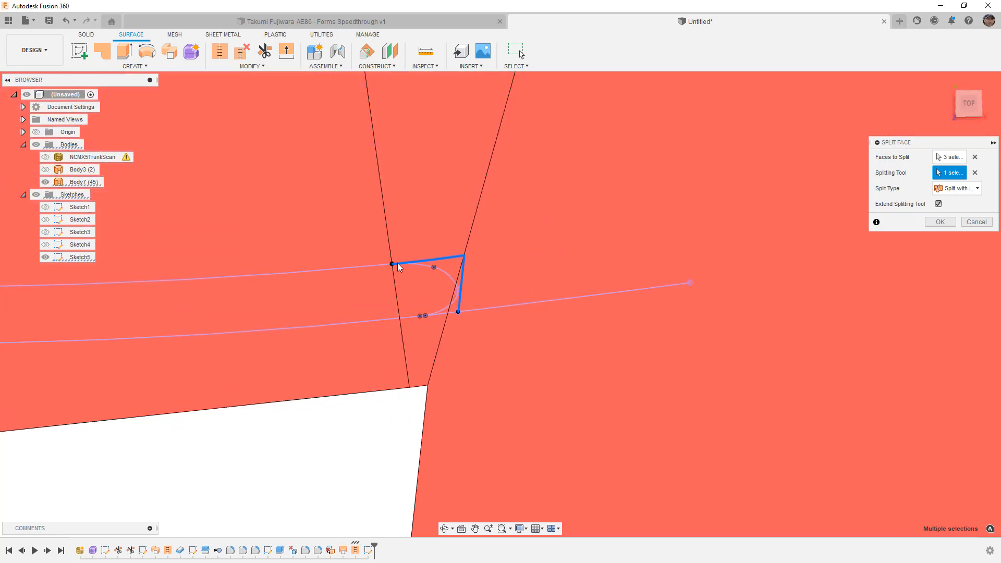
left_click(940, 221)
middle_click_drag(427, 273, 456, 259, "shift")
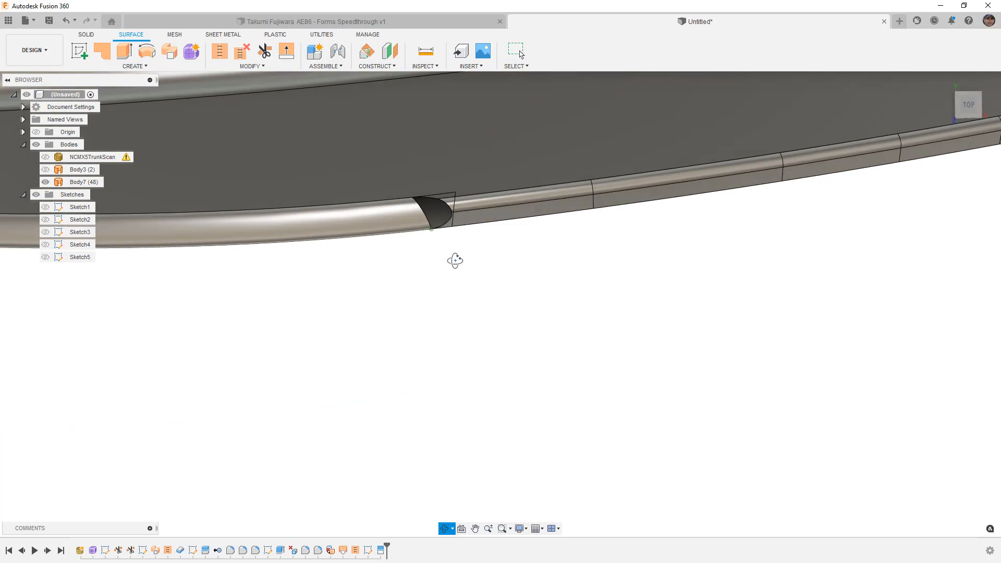
scroll(451, 209, "up", 6)
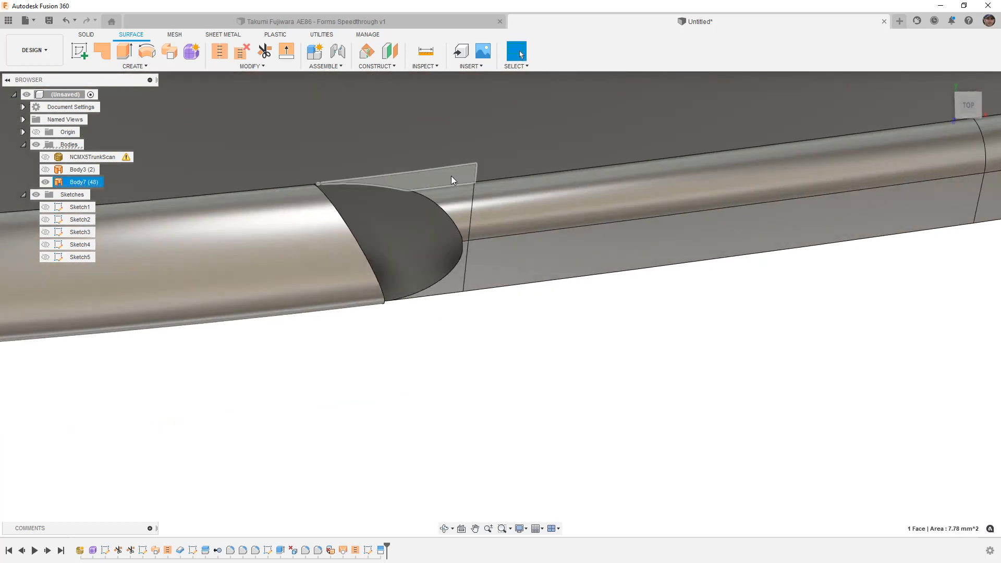
Step: Delete the three small split-off faces beside the corner opening
left_click(452, 177)
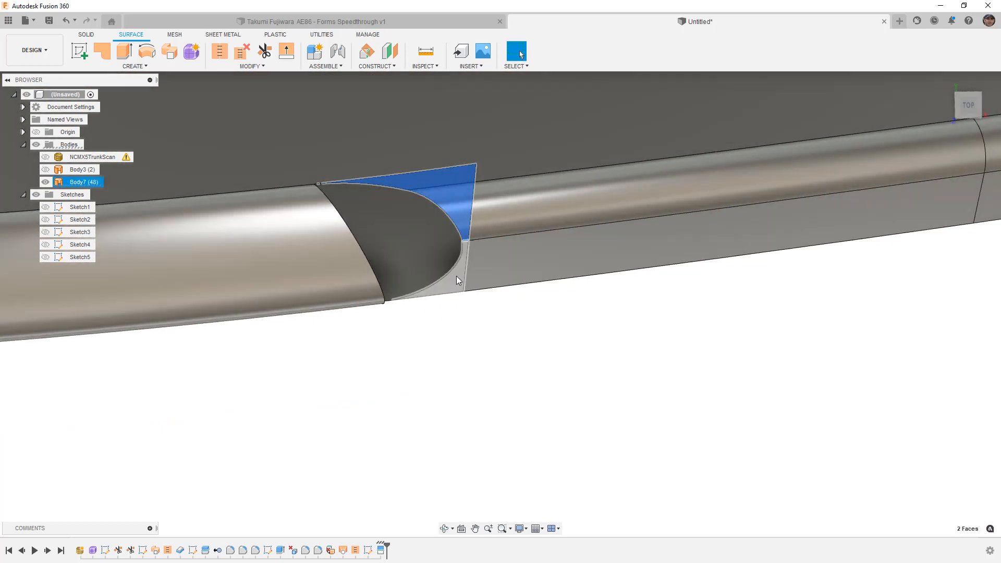
key("Delete")
middle_click_drag(460, 308, 452, 282, "shift")
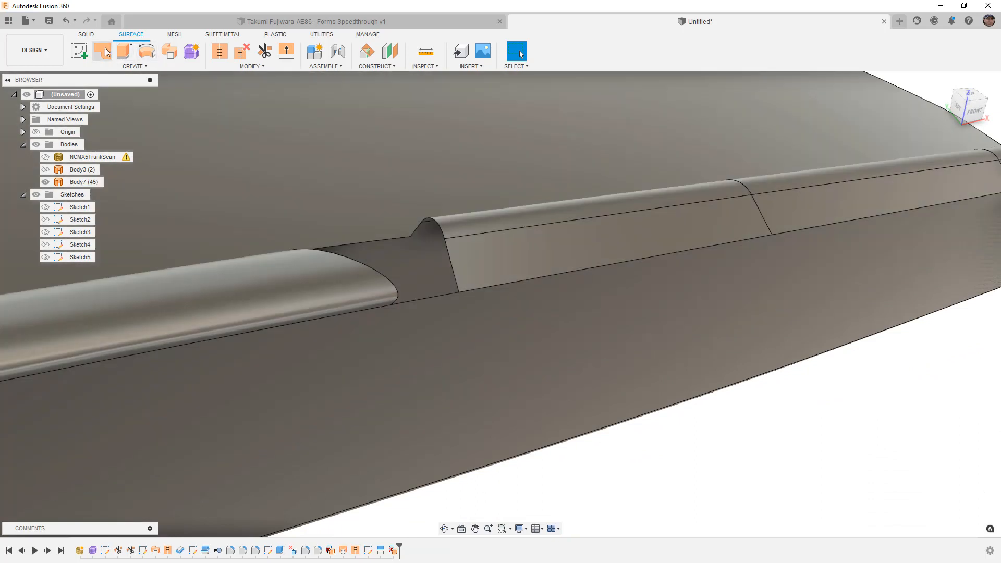
left_click(102, 50)
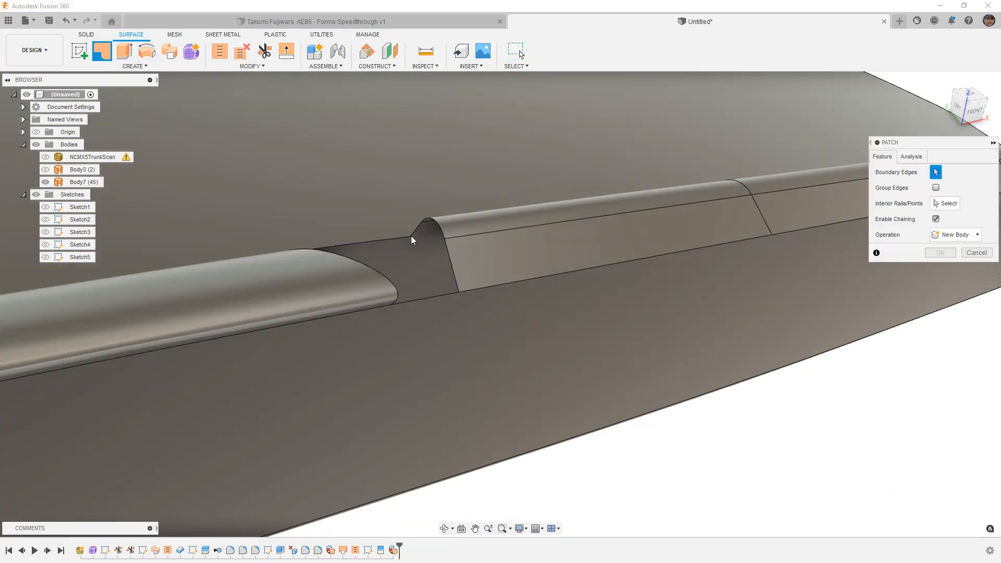
left_click(446, 251)
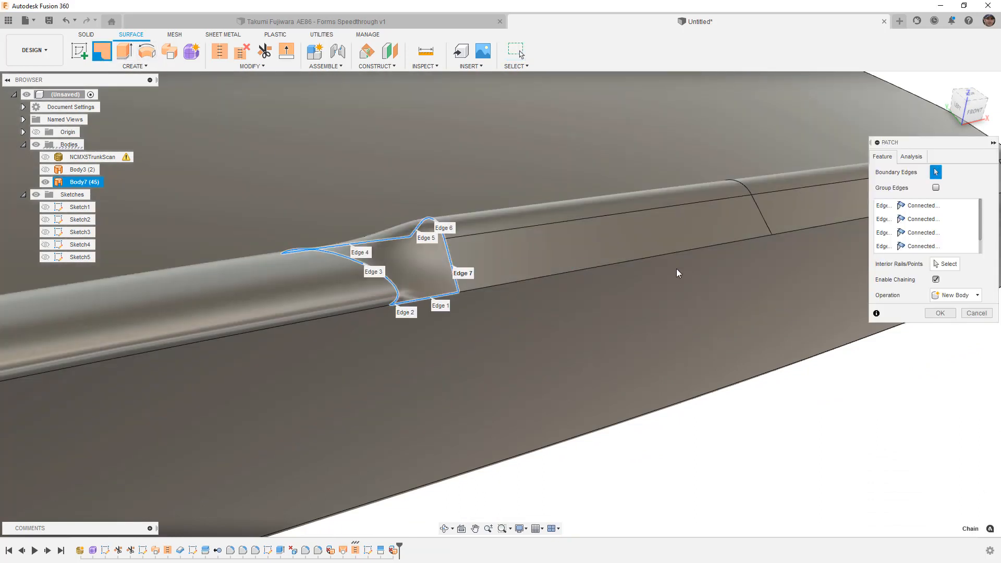
left_click(936, 188)
left_click(920, 206)
left_click(925, 233)
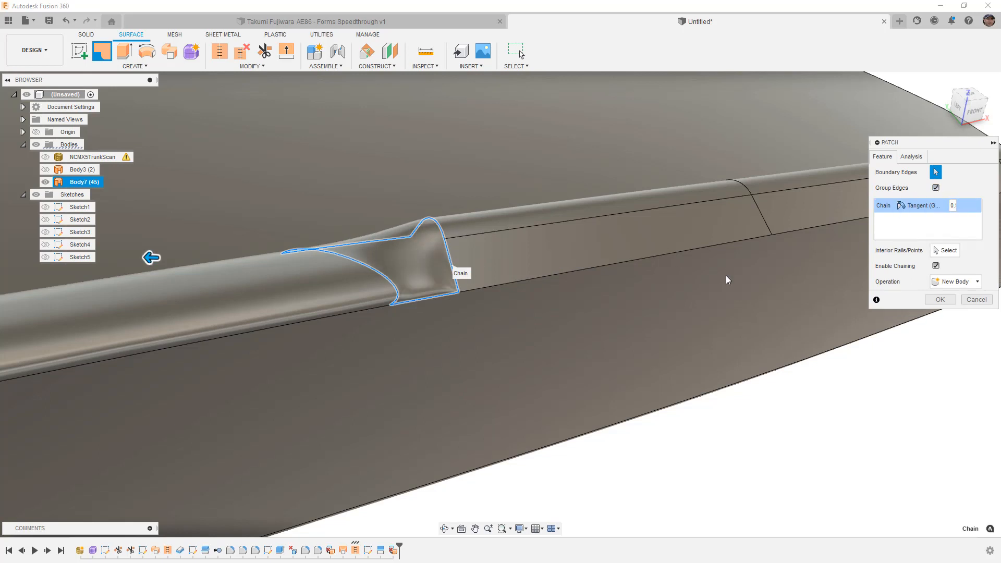
scroll(445, 290, "up", 6)
scroll(471, 297, "down", 5)
middle_click_drag(499, 307, 116, 401, "shift")
mouse_move(528, 317)
middle_mouse_down("shift")
mouse_move(507, 317)
mouse_move(516, 329)
middle_mouse_up("shift")
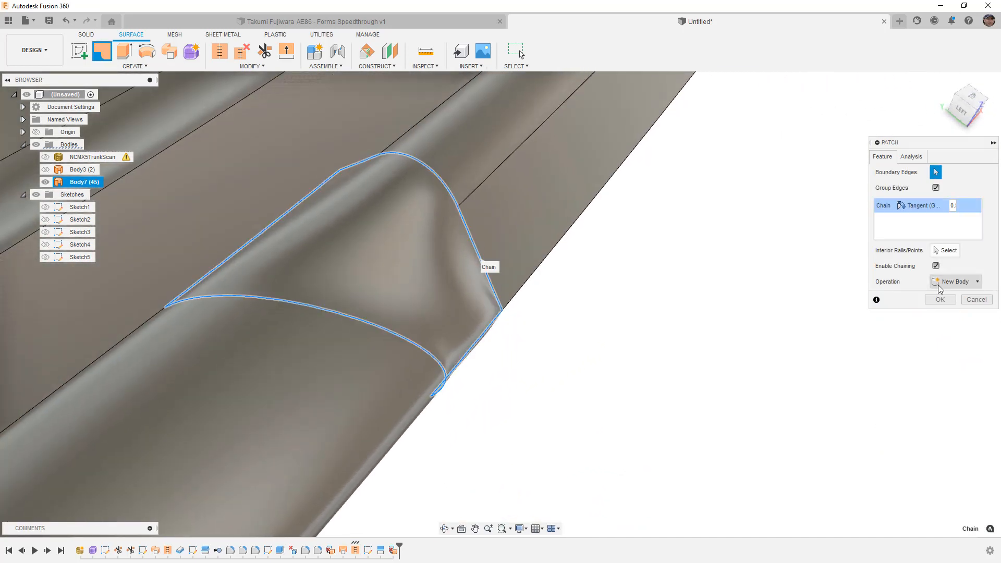
left_click(975, 299)
Step: Start a surface loft from the rounded lip's curved end edge to the three connected flange edges across the opening
left_click(171, 67)
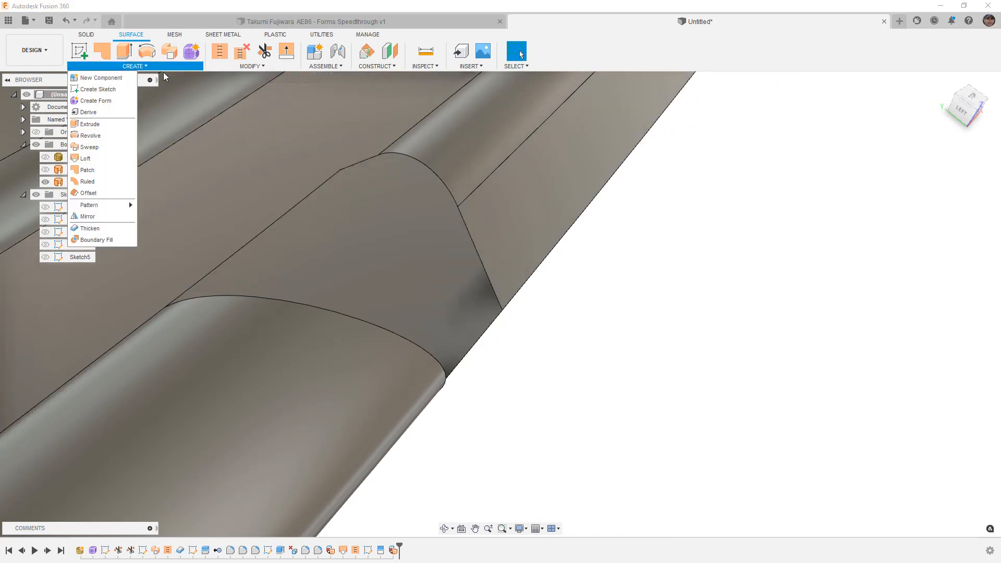
left_click(104, 158)
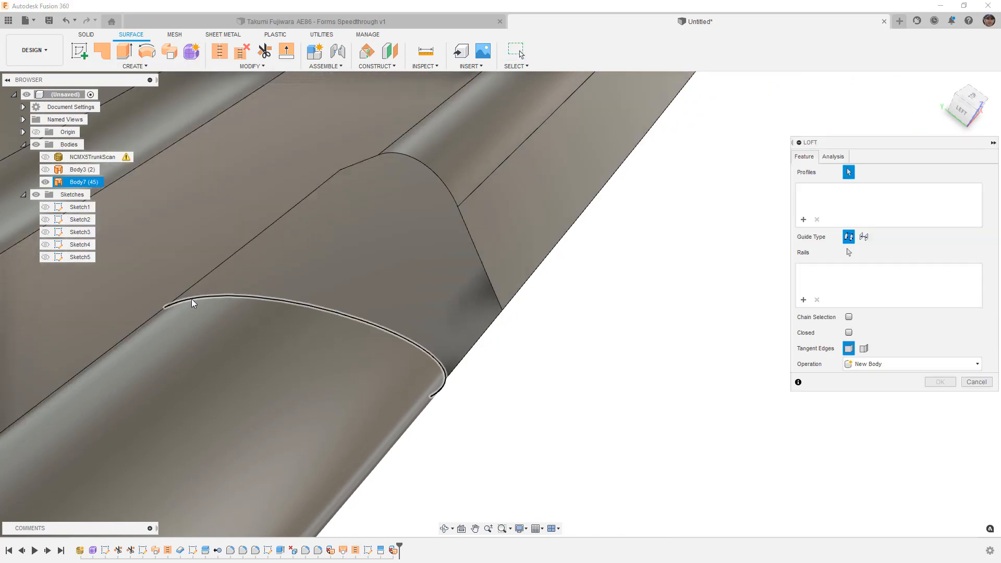
left_click(192, 300)
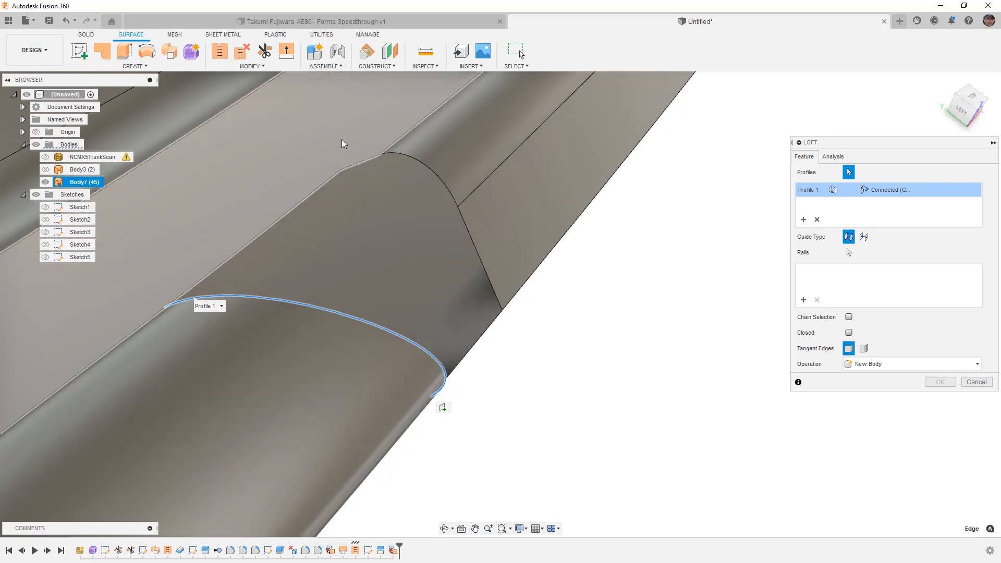
left_click(363, 163)
left_click(427, 178)
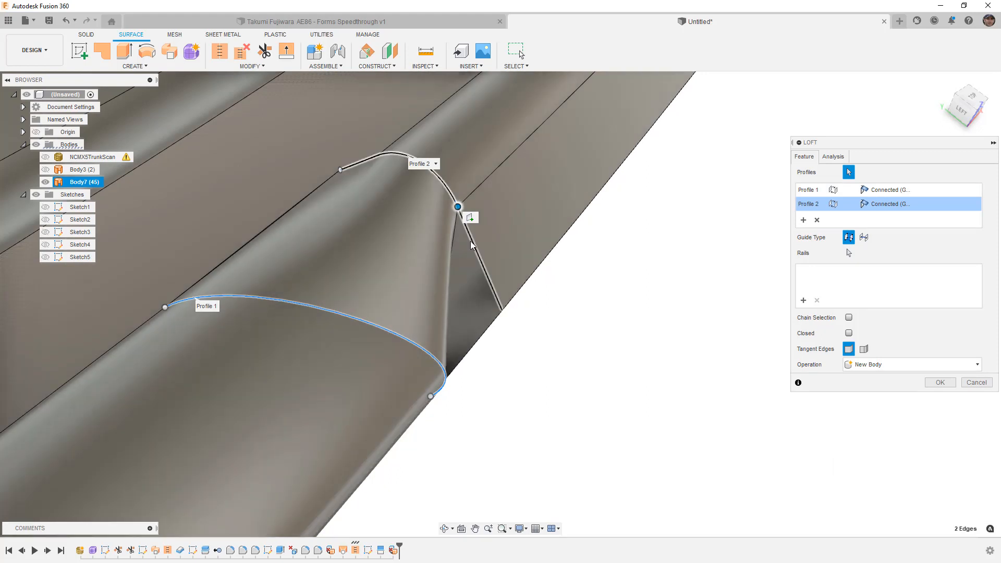
left_click(470, 241)
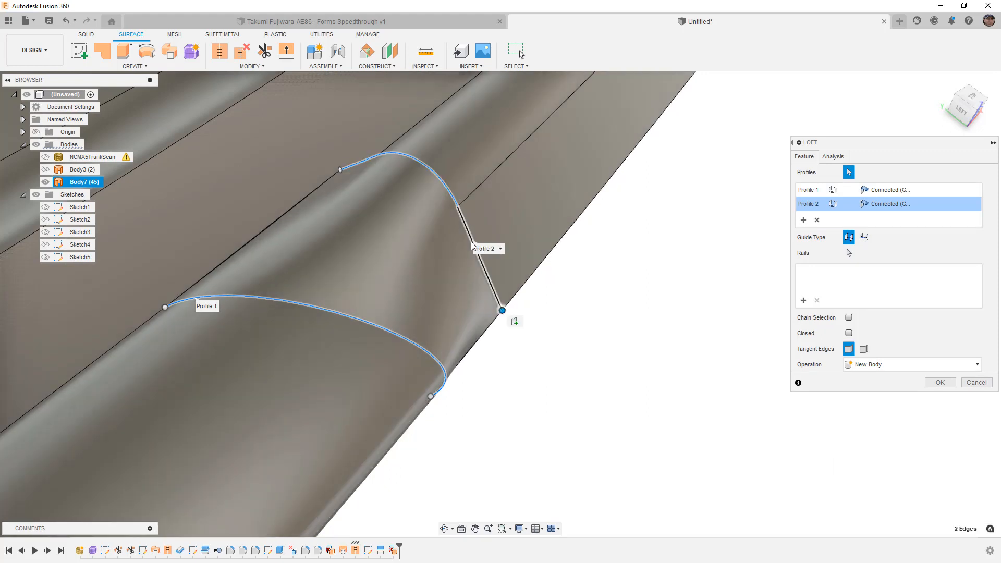
Step: Try the opening's lower outer edges as a loft rail and remove that rail again
left_click(805, 300)
middle_click_drag(490, 367, 388, 328, "shift")
scroll(386, 327, "up", 4)
scroll(386, 326, "down", 2)
scroll(374, 320, "up", 3)
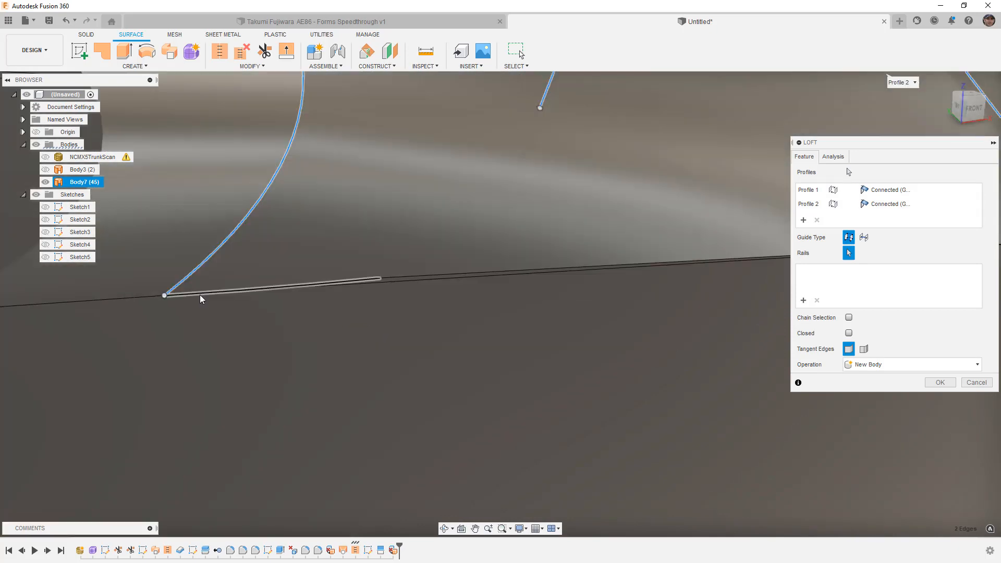
left_click(200, 296)
scroll(510, 276, "down", 4)
scroll(527, 276, "up", 6)
scroll(598, 276, "down", 3)
middle_click_drag(598, 277, 527, 307, "shift")
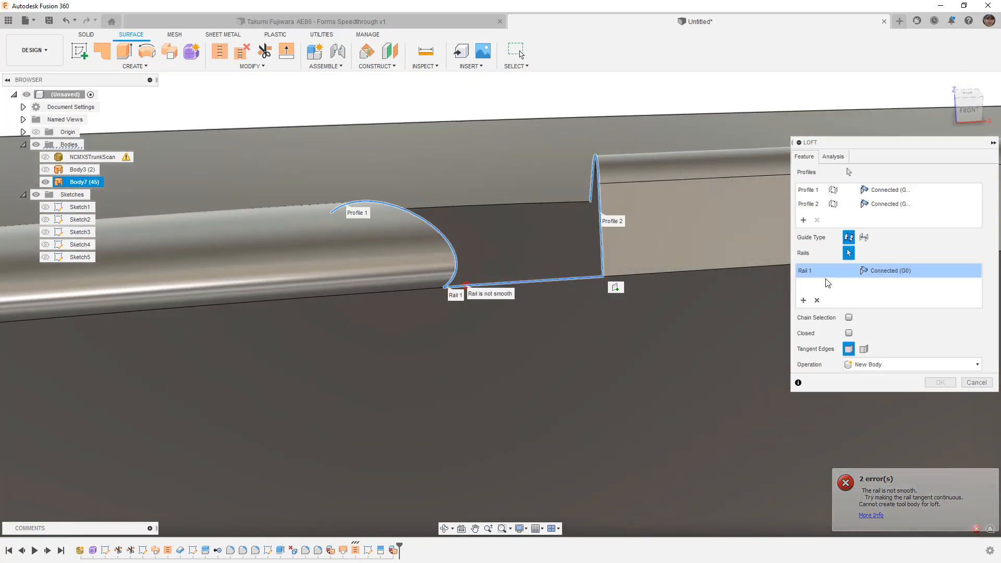
left_click(815, 300)
Step: Add the opening's inner edge as the loft rail with Tangent (G1) continuity
middle_click_drag(595, 239, 642, 261, "shift")
left_click(468, 267)
left_click(889, 271)
left_click(888, 290)
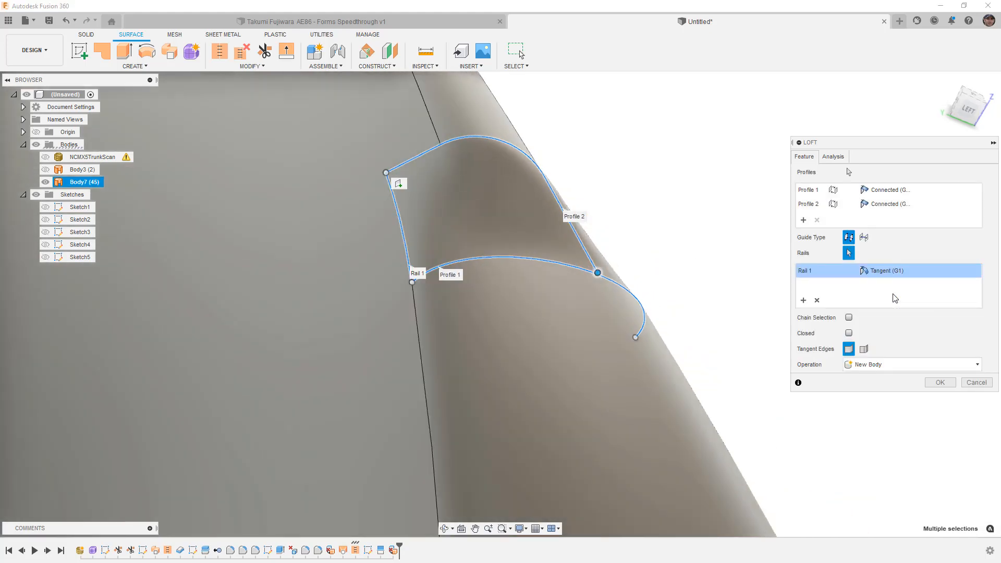
Step: Set both loft profiles to Tangent (G1) and create the loft as a new body
left_click(887, 189)
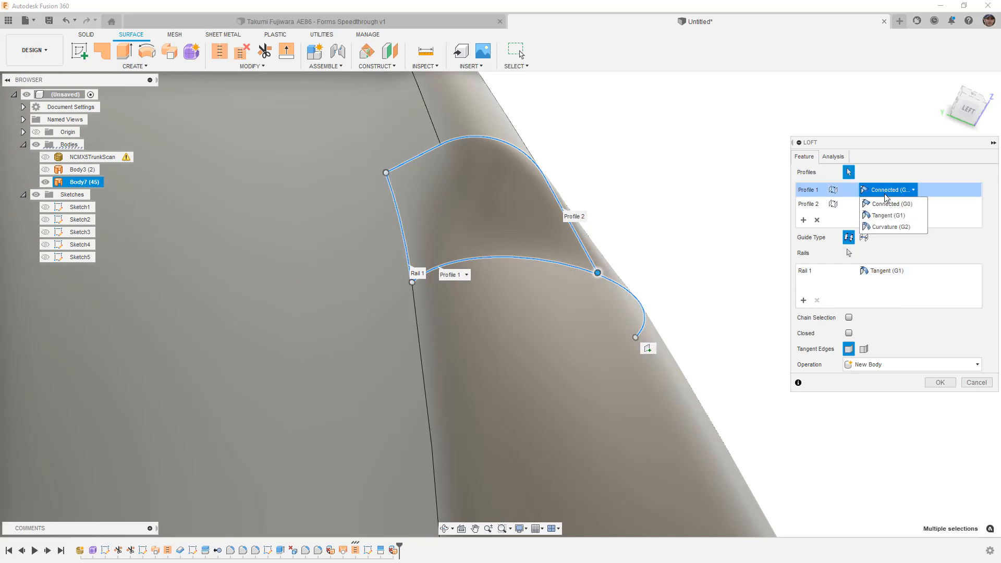
left_click(889, 218)
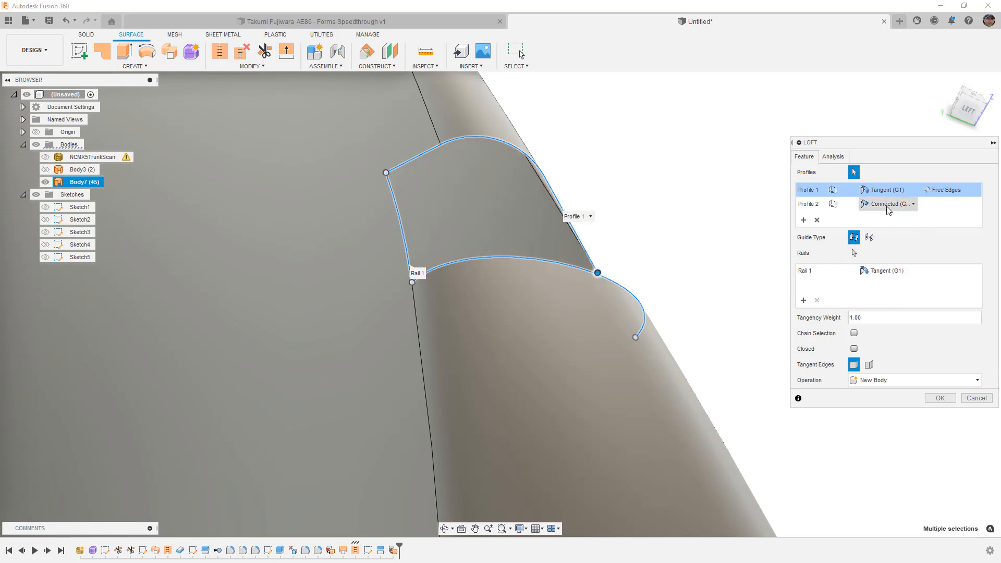
left_click(888, 203)
left_click(889, 229)
scroll(663, 282, "down", 4)
middle_click_drag(687, 320, 709, 312, "shift")
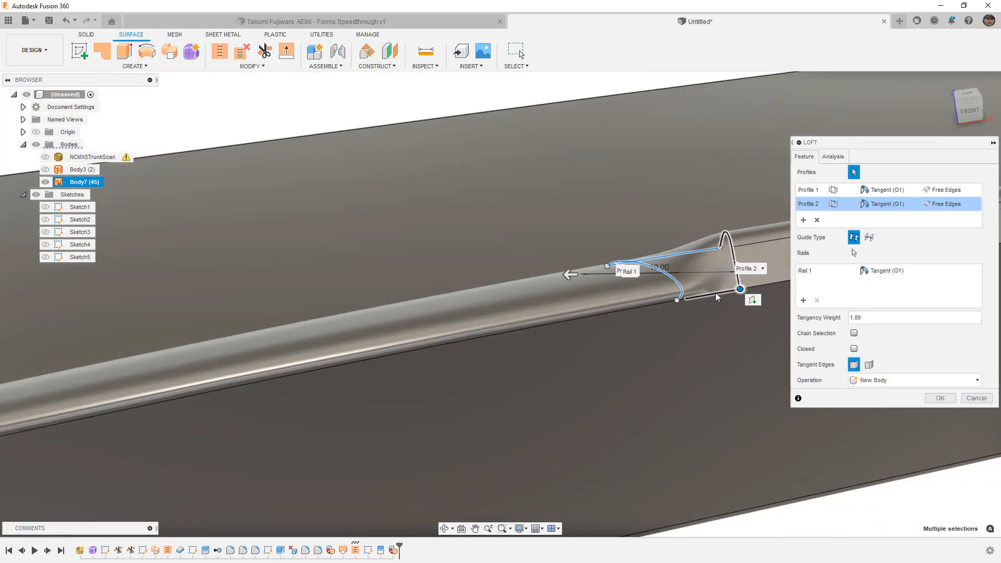
left_click(940, 398)
Step: Stitch the lofted surface to the spoiler half body with a 0.10 mm tolerance
middle_click_drag(923, 395, 629, 314, "shift")
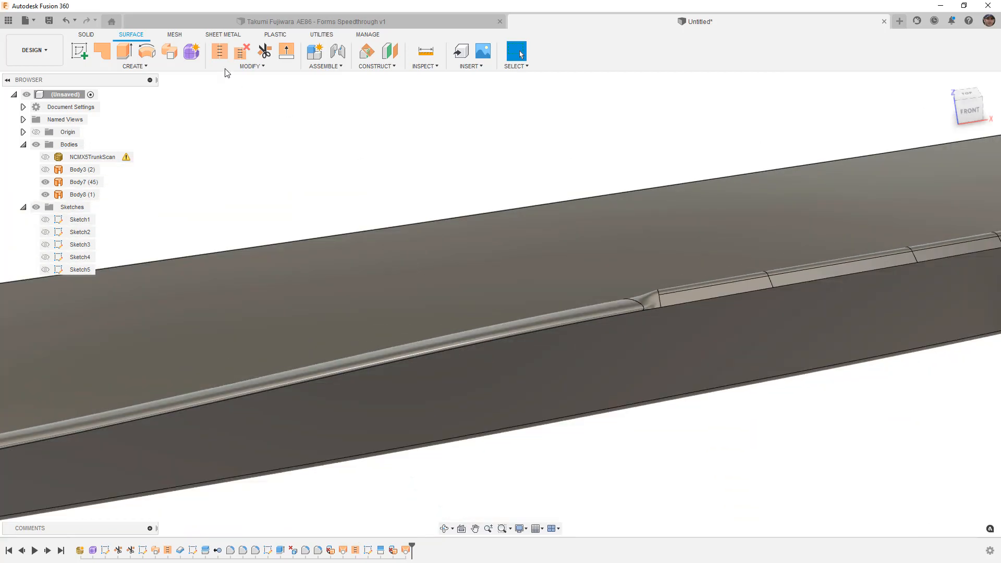
left_click(220, 52)
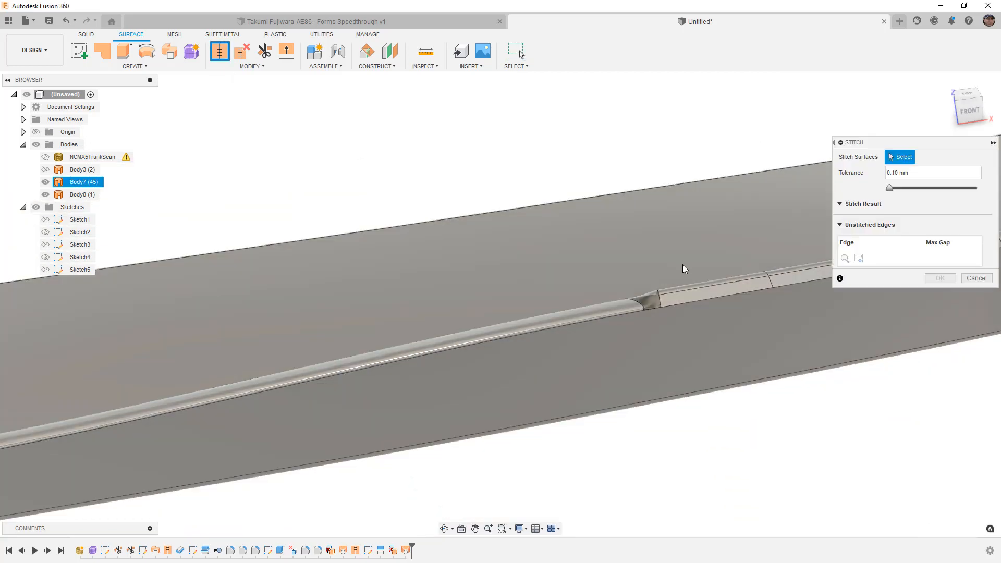
left_click(653, 302)
left_click(654, 309)
scroll(655, 308, "up", 6)
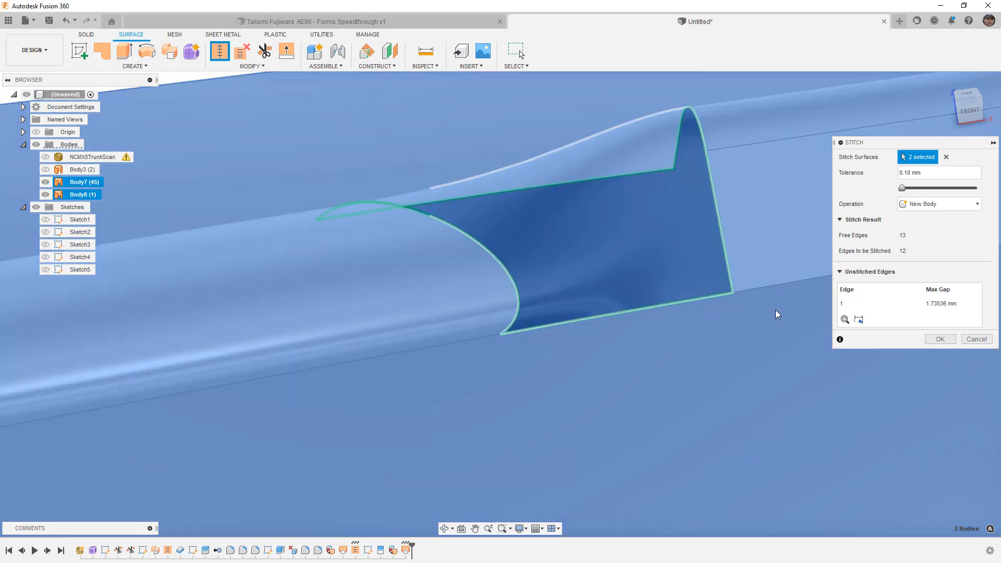
left_click(936, 339)
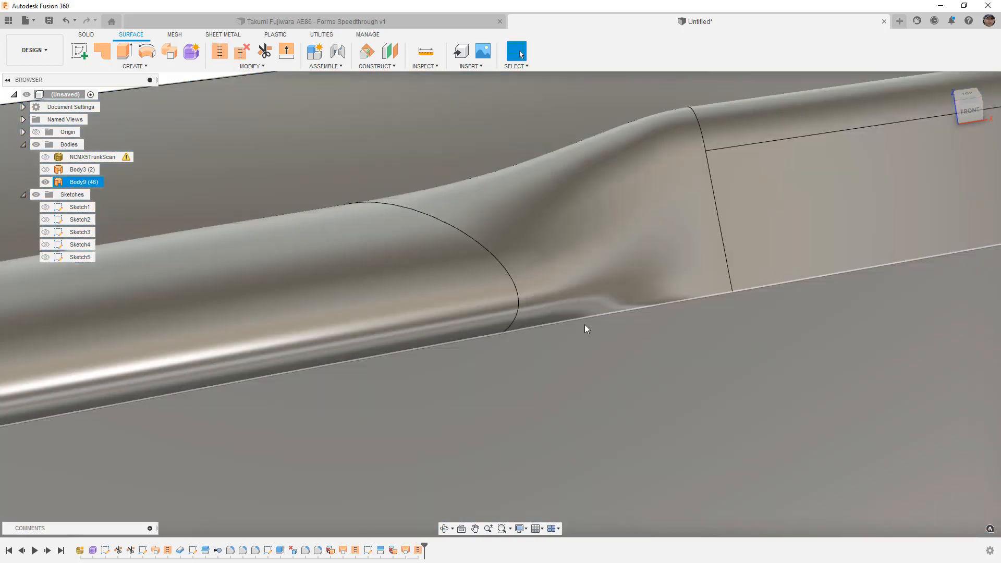
scroll(721, 305, "down", 5)
middle_click_drag(713, 322, 742, 308, "shift")
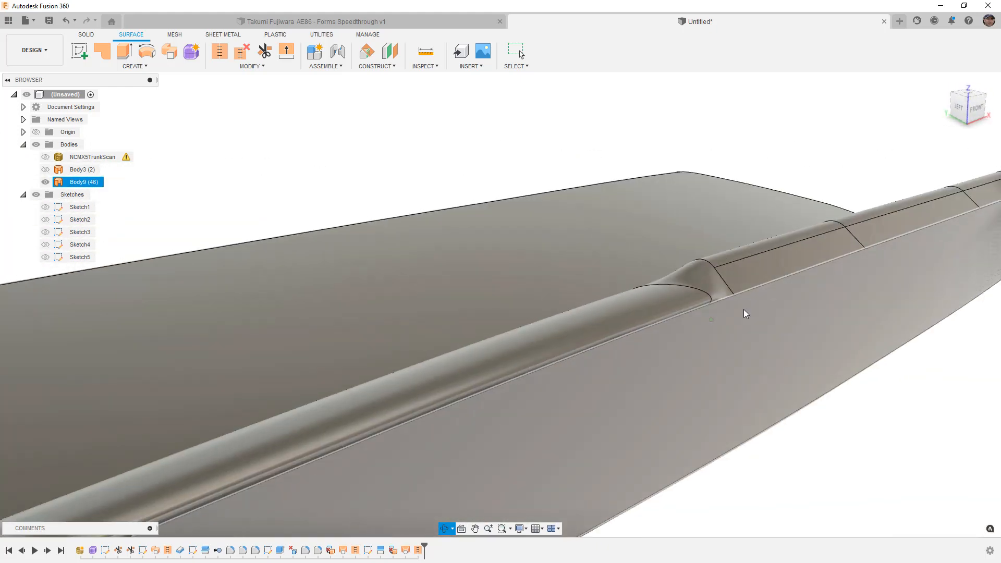
scroll(710, 293, "down", 2)
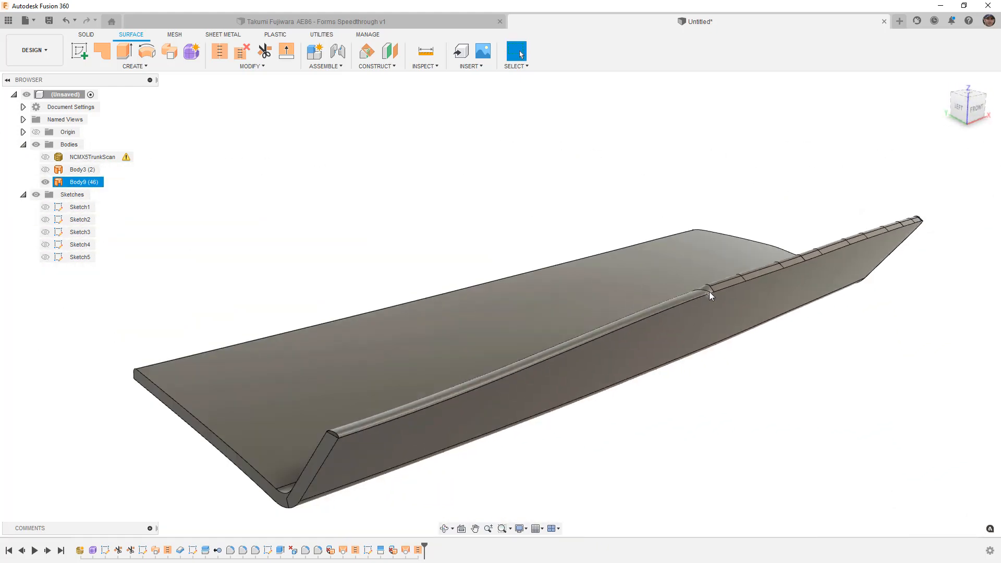
scroll(278, 453, "up", 2)
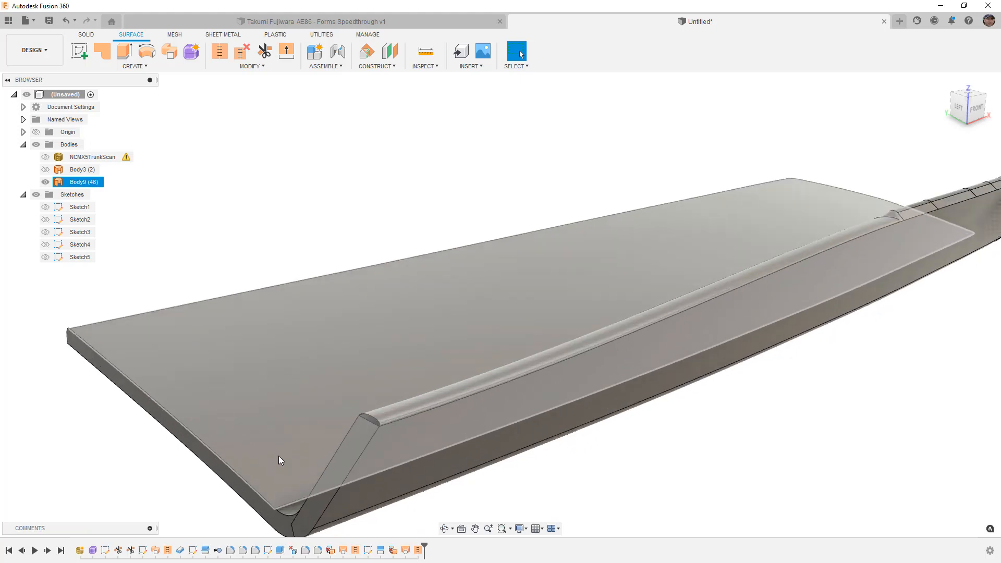
scroll(279, 456, "up", 3)
middle_click_drag(442, 419, 447, 407)
left_click(102, 50)
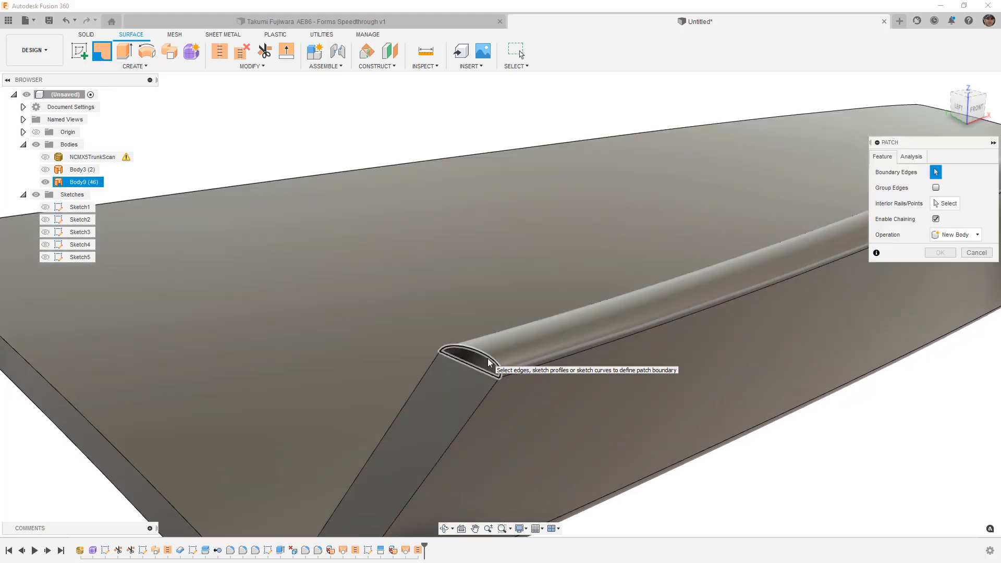
left_click(489, 363)
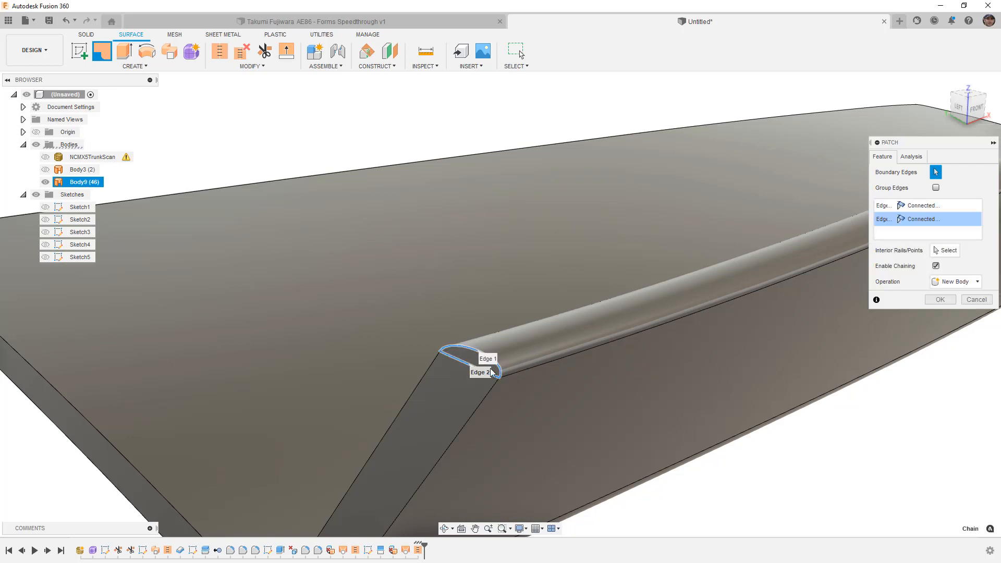
scroll(522, 355, "down", 3)
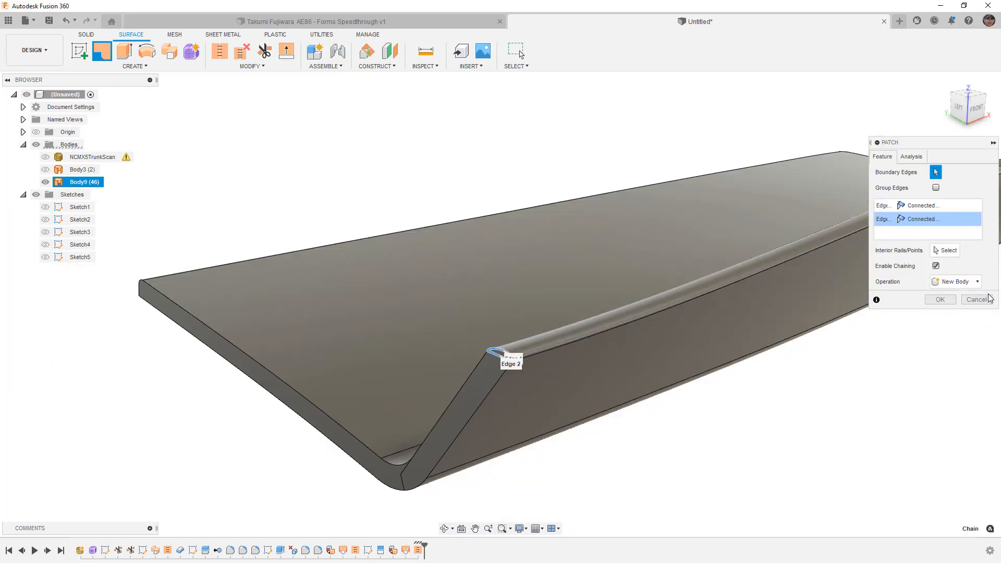
key("Return")
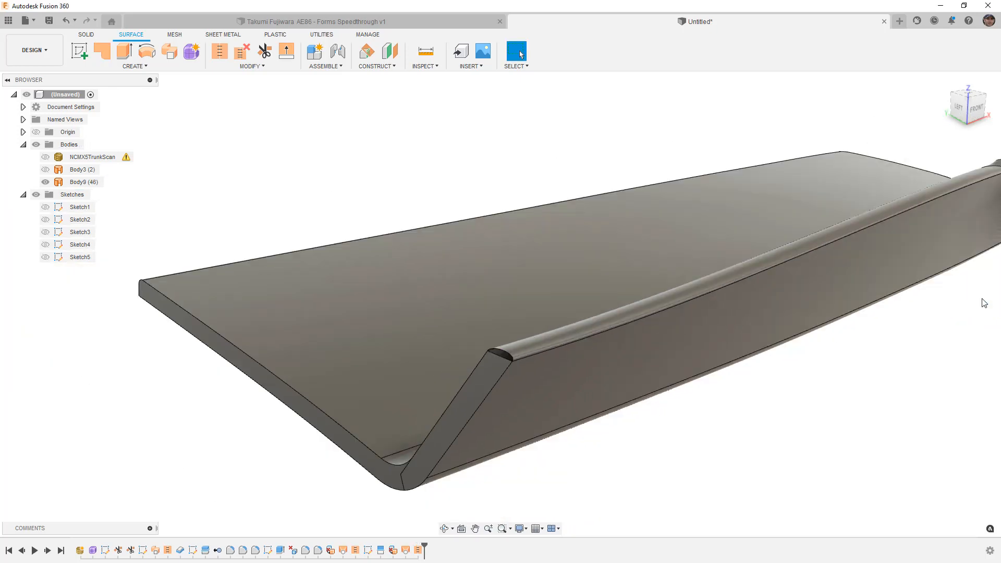
Step: Delete the two end faces that close the half body at its centre cut
left_click(433, 447)
left_click(384, 469)
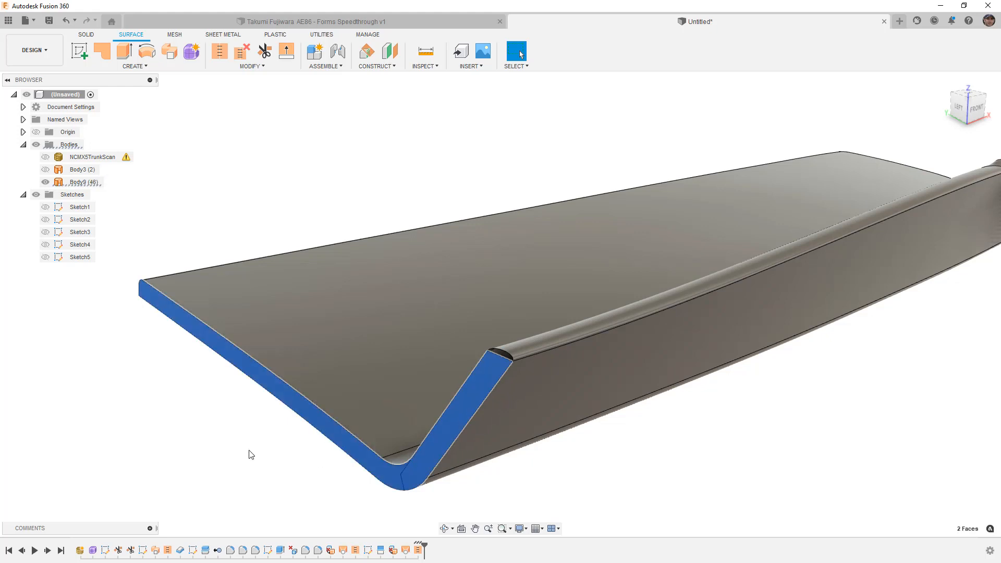
key("Delete")
scroll(346, 391, "down", 5)
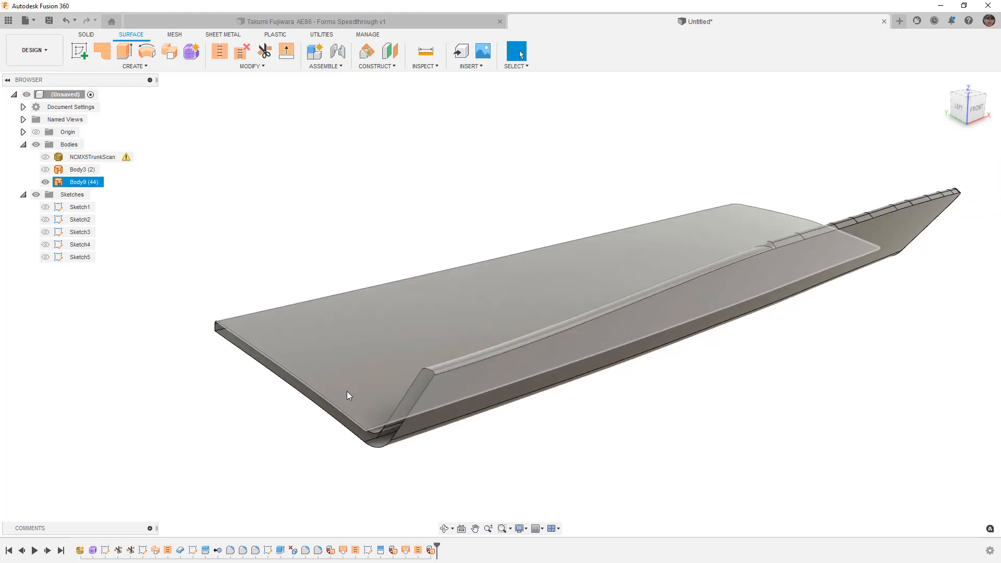
Step: Mirror the spoiler half body across the YZ origin plane with the Join operation and a 0.10 mm tolerance
left_click(156, 67)
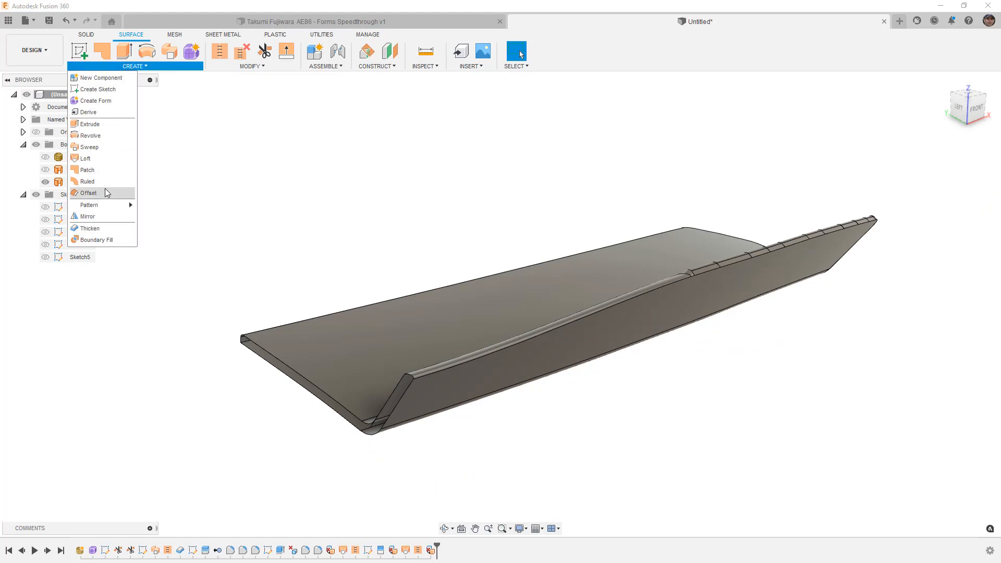
left_click(104, 215)
left_click(936, 159)
left_click(931, 181)
left_click(686, 298)
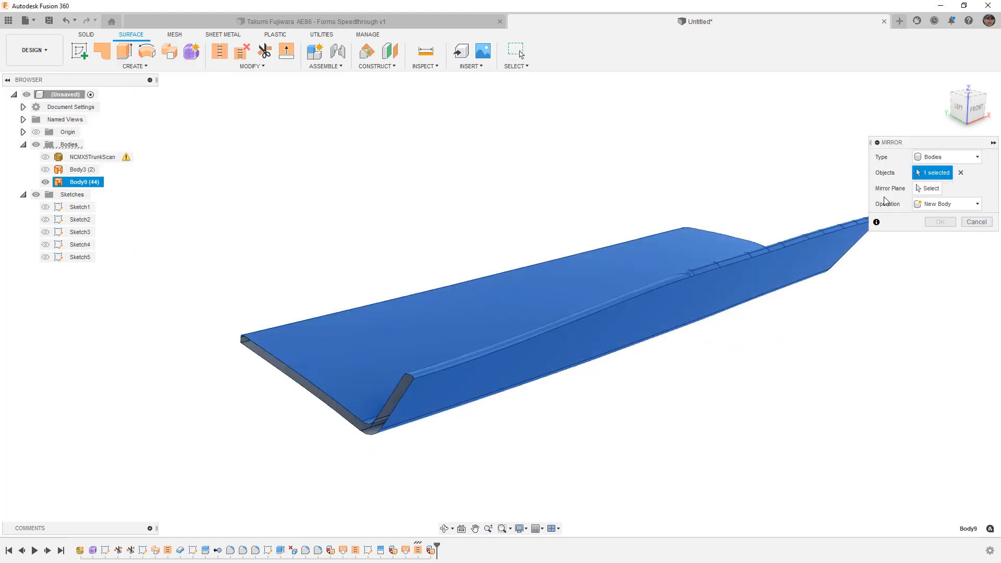
left_click(927, 188)
scroll(449, 433, "down", 1)
left_click(411, 473)
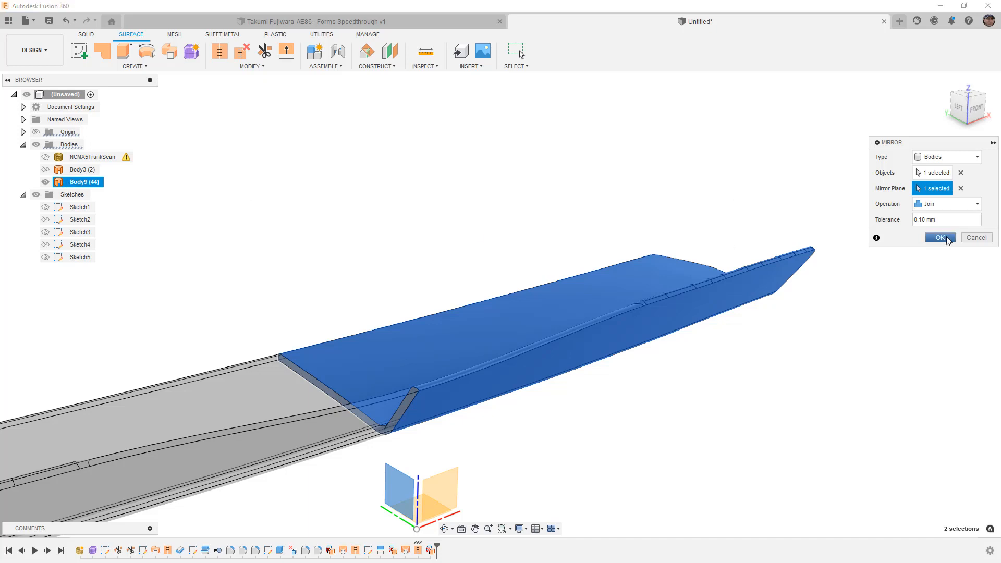
left_click(940, 238)
scroll(934, 231, "down", 2)
middle_click_drag(764, 321, 655, 308, "shift")
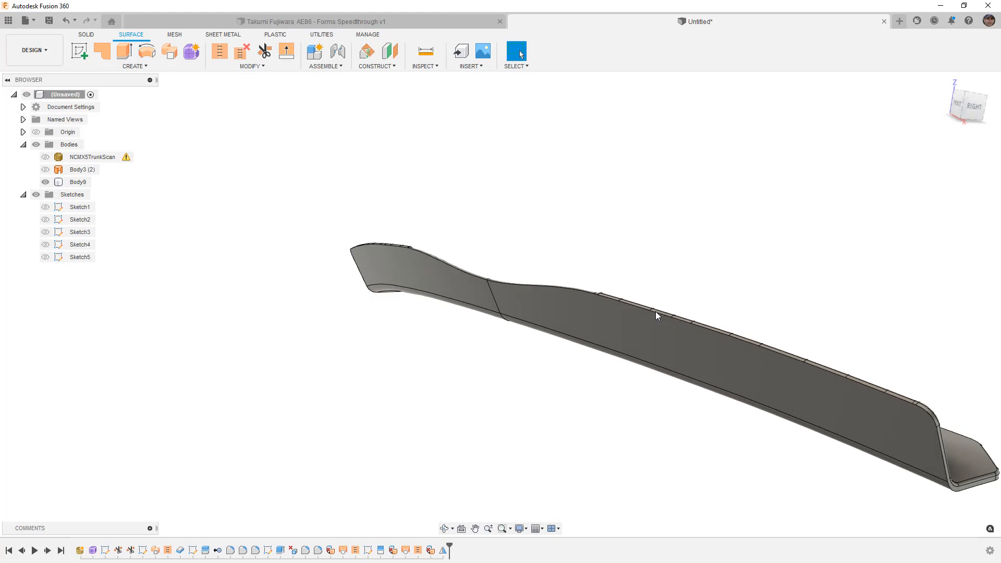
scroll(605, 290, "up", 4)
scroll(584, 296, "down", 6)
middle_click_drag(630, 320, 585, 323, "shift")
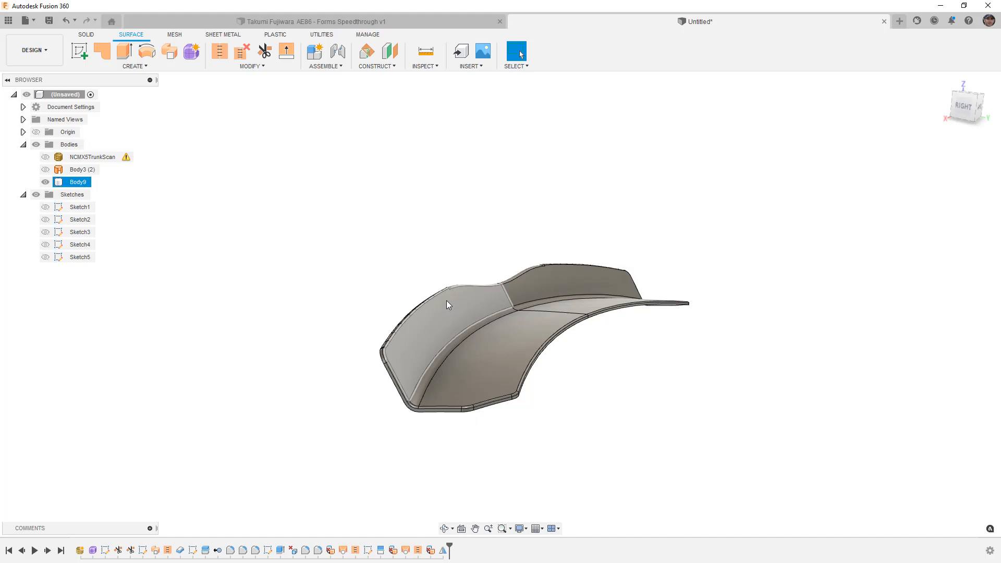
Step: Examine the mirrored spoiler from several sides, temporarily showing the trunk scan to compare their fit
left_click(375, 355)
middle_click_drag(375, 355, 472, 336, "shift")
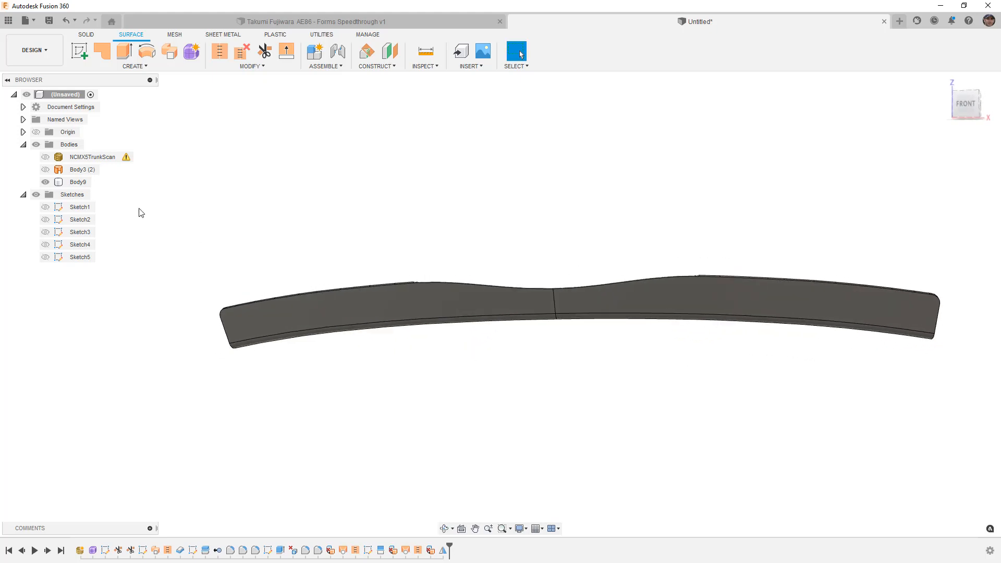
left_click(45, 157)
middle_click_drag(430, 224, 499, 240, "shift")
left_click(470, 347)
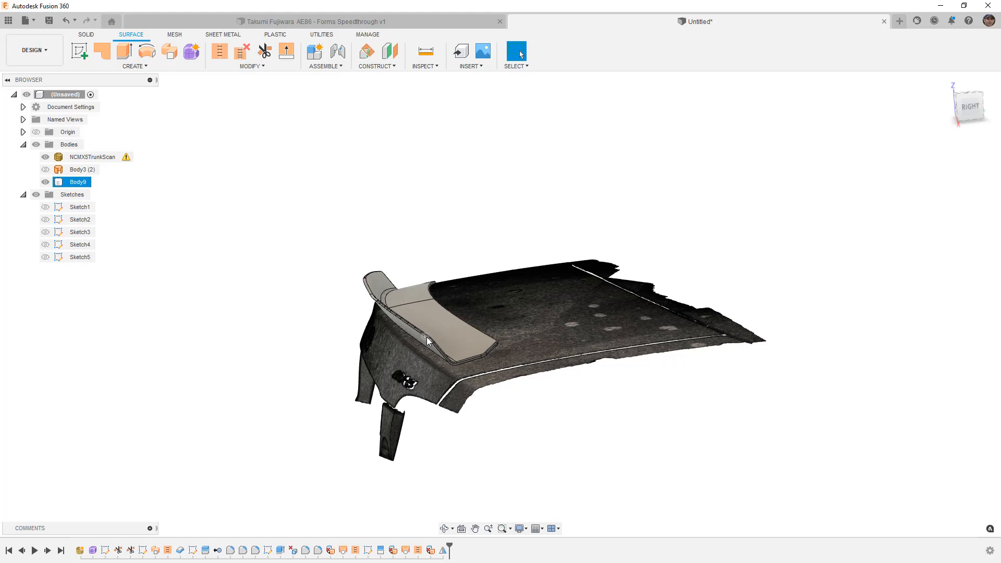
left_click(264, 272)
left_click(45, 157)
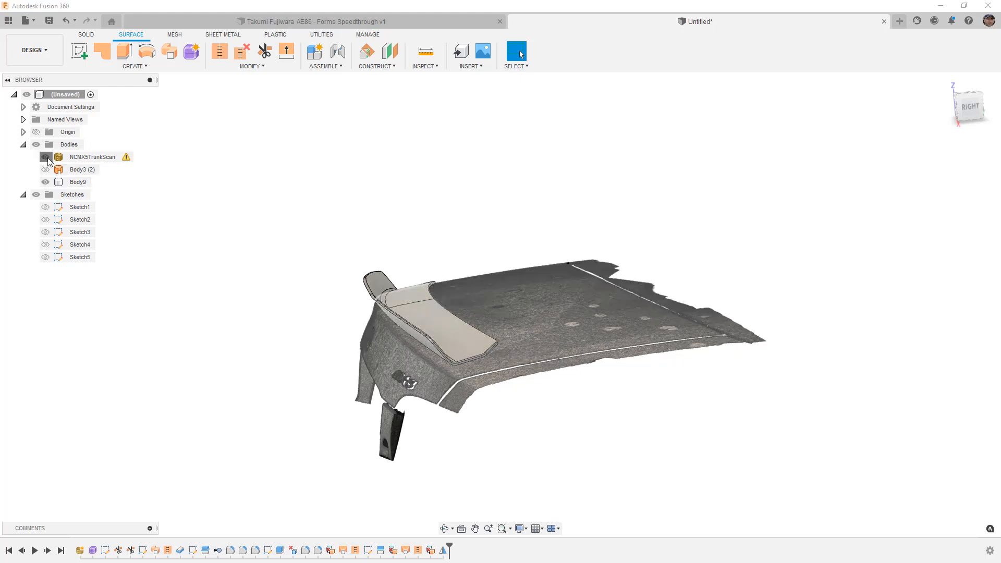
middle_click_drag(446, 360, 417, 233, "shift")
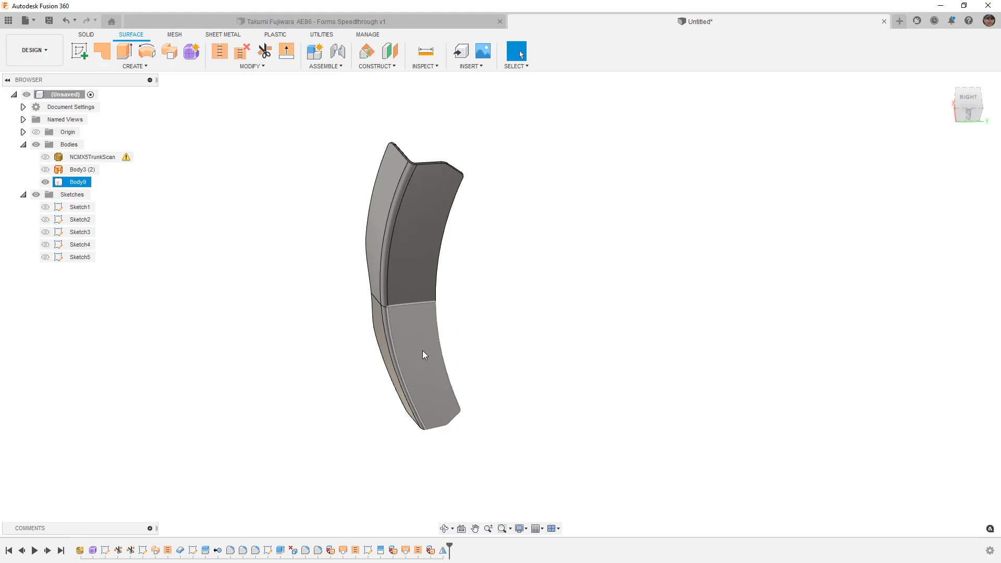
Step: Start a sketch on the XY origin plane, show the original outline sketch (Sketch1) and hide the spoiler body
left_click(968, 116)
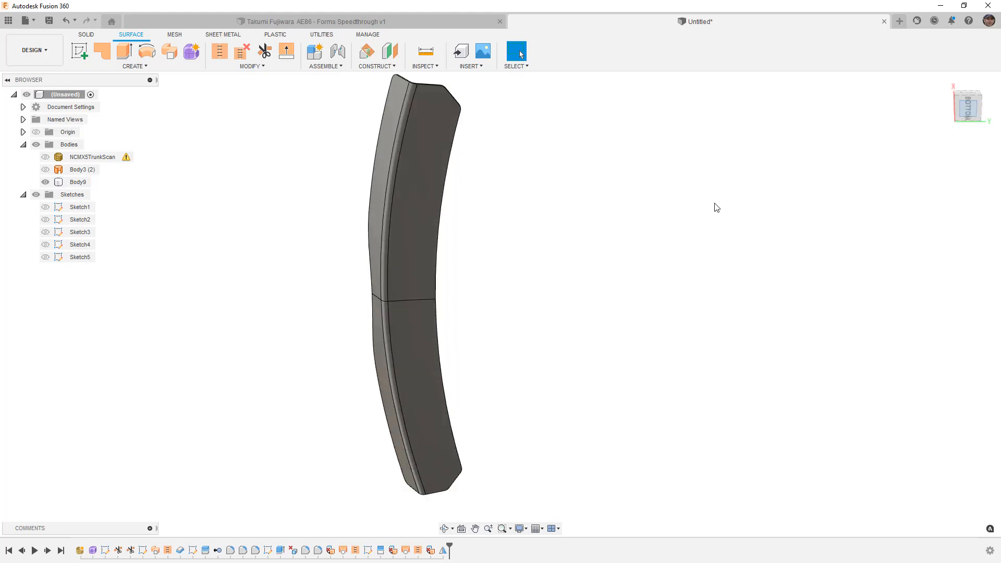
left_click(982, 82)
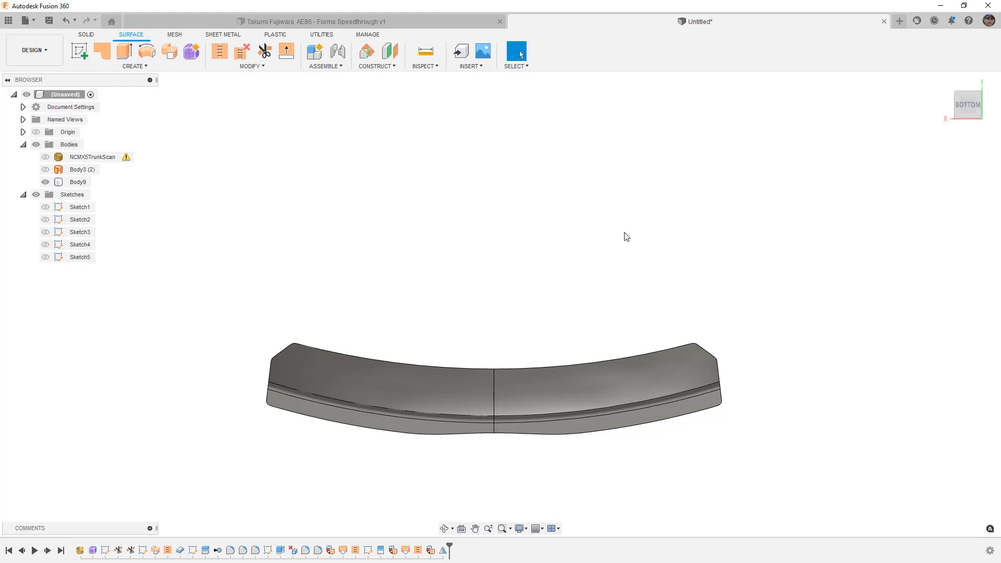
left_click(380, 404)
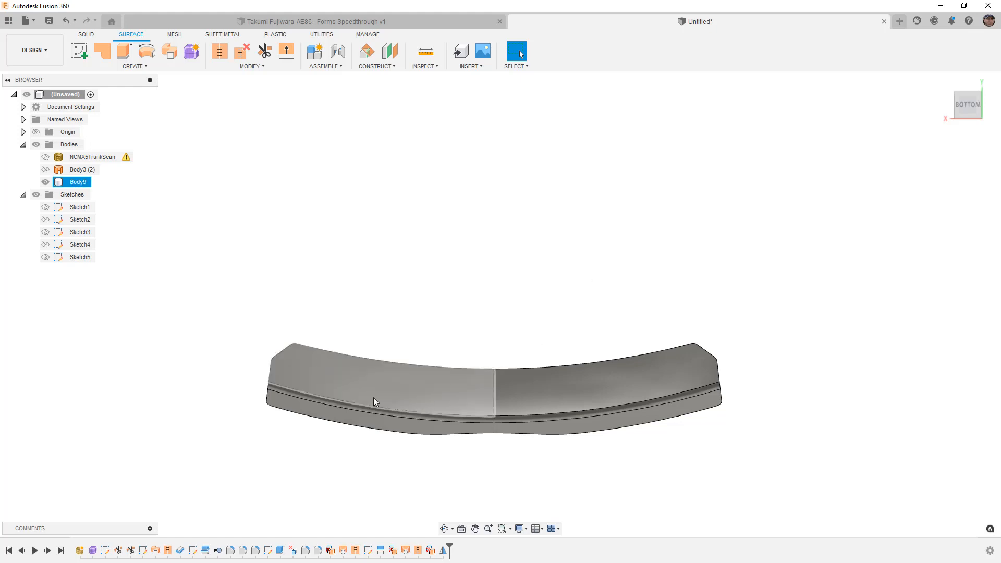
key("Escape")
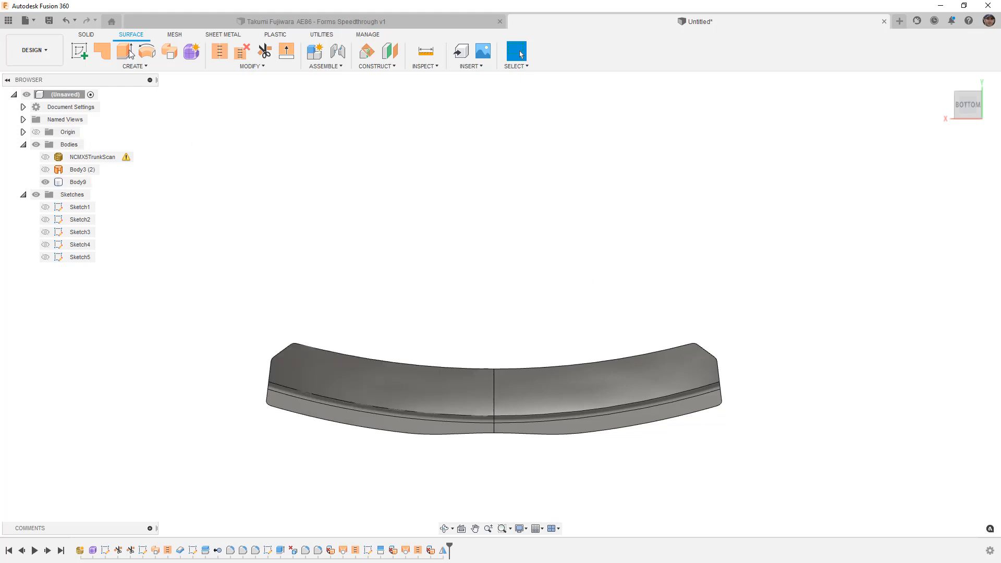
left_click(81, 51)
left_click(463, 404)
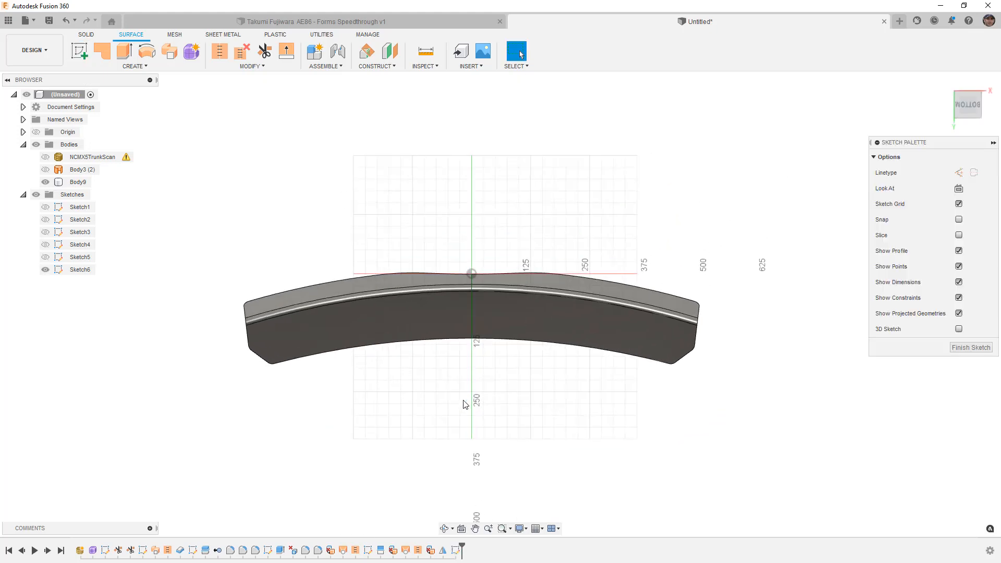
left_click(45, 207)
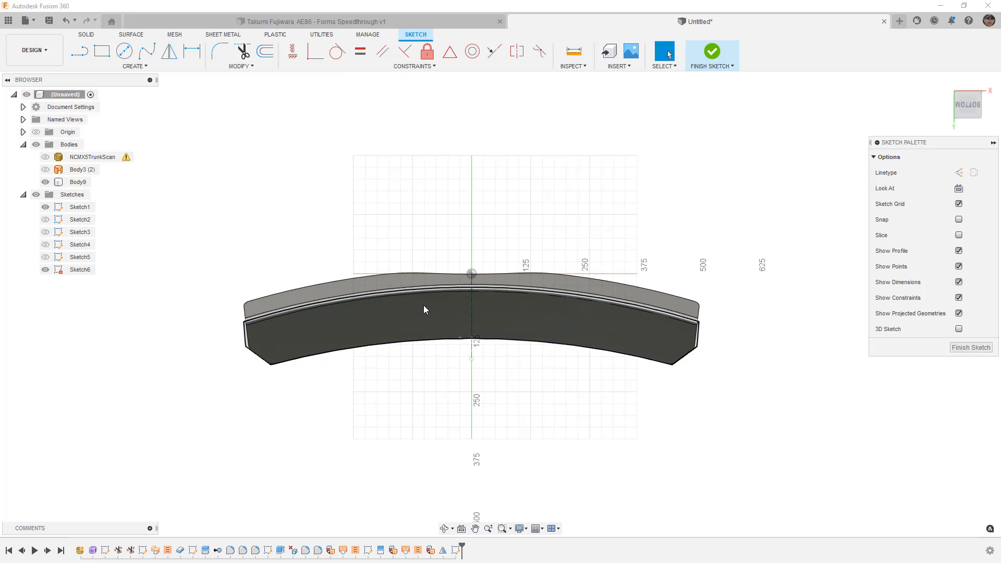
left_click(46, 182)
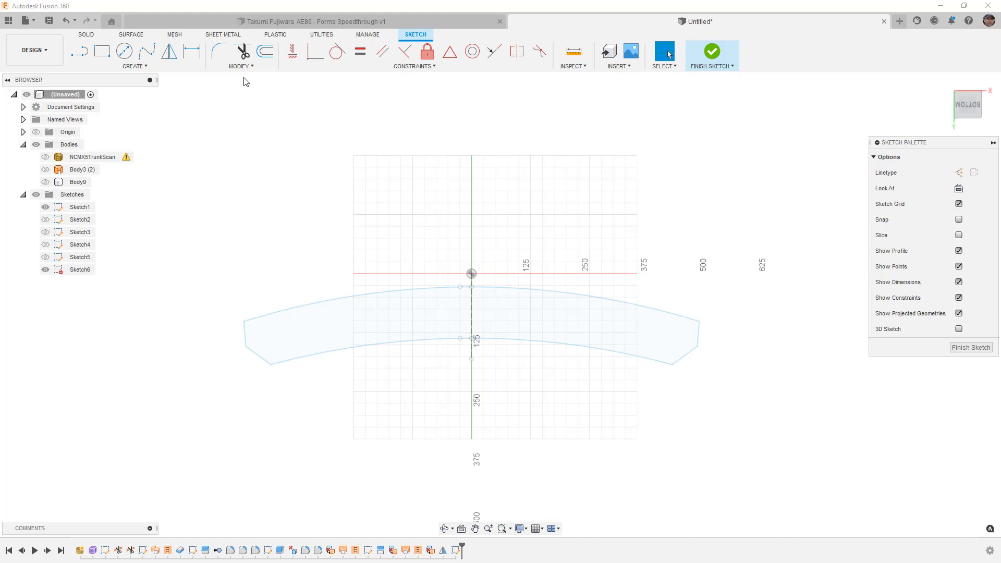
Step: Project the two arcs of the outline's longer curved edge from Sketch1 into the new sketch
key("p")
left_click(414, 290)
left_click(509, 295)
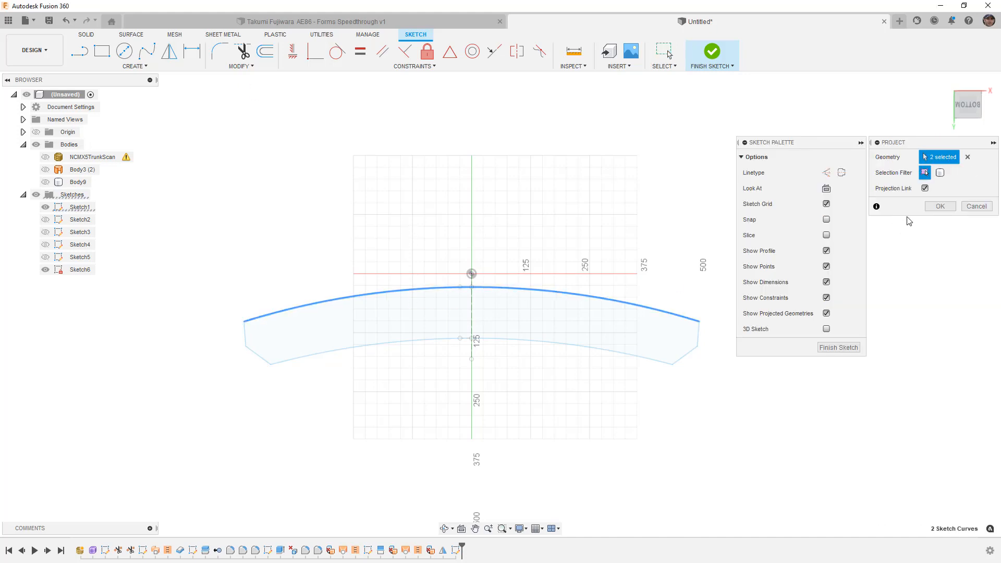
left_click(940, 206)
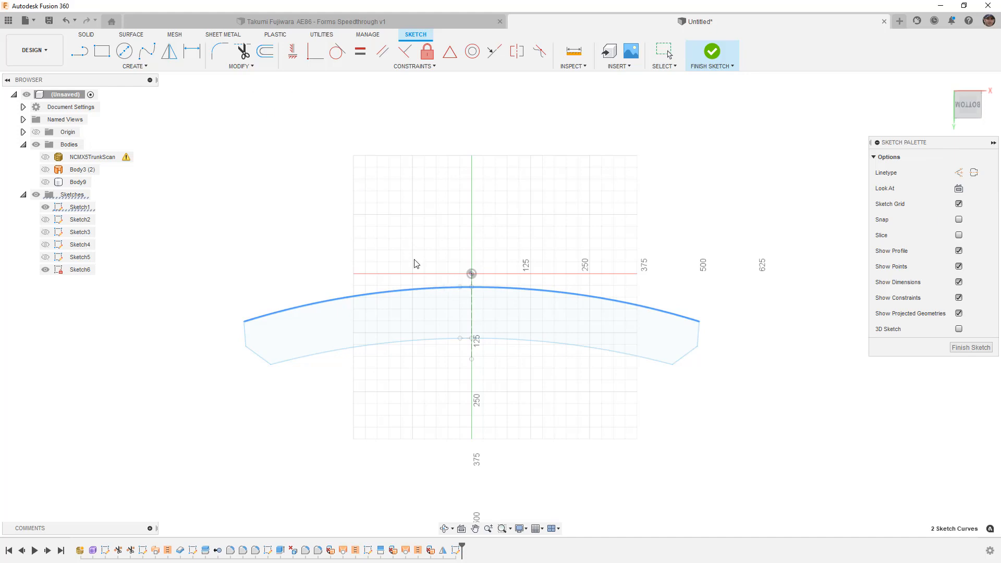
Step: Offset the projected arcs by -20 mm towards the inside of the spoiler outline
key("o")
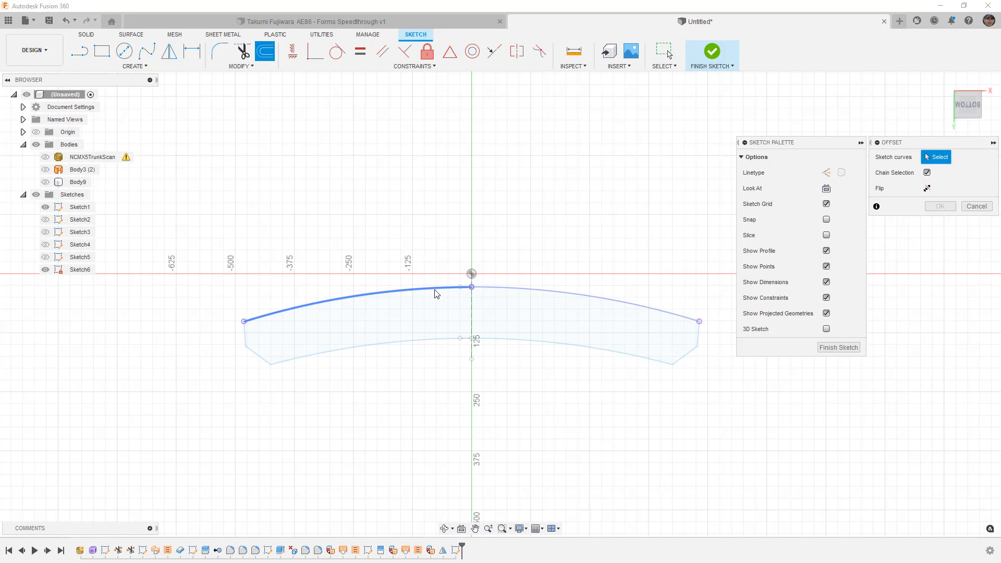
left_click(436, 294)
left_click_drag(498, 286, 498, 297)
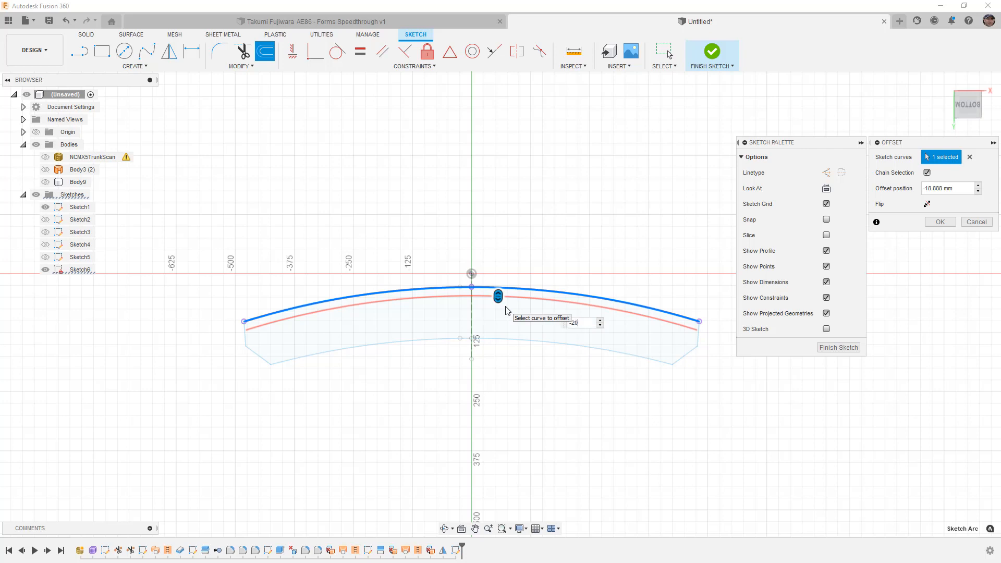
type("-20")
key("Return")
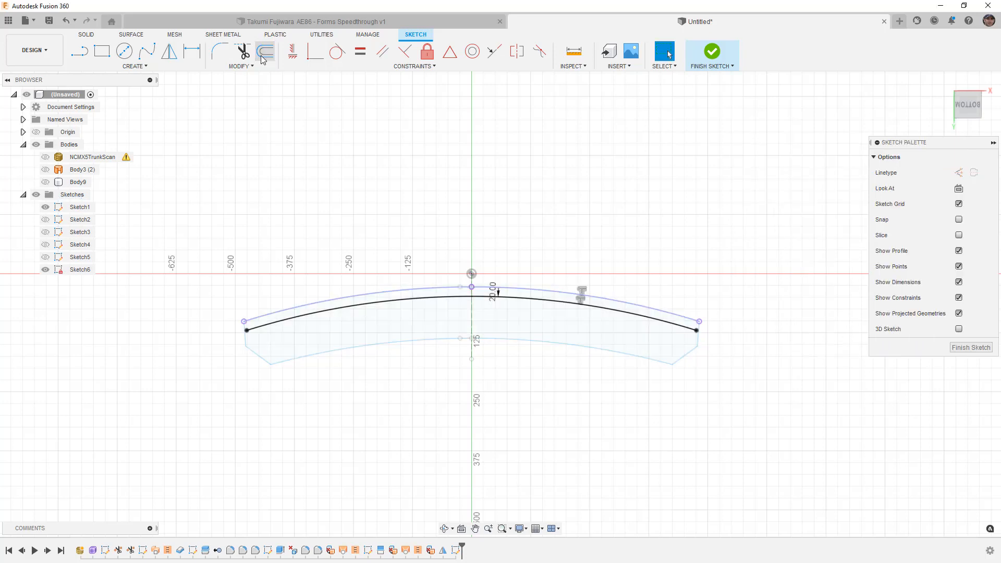
Step: Offset the original projected arcs a second time, by -30 mm, to form a narrow curved strip
left_click(264, 52)
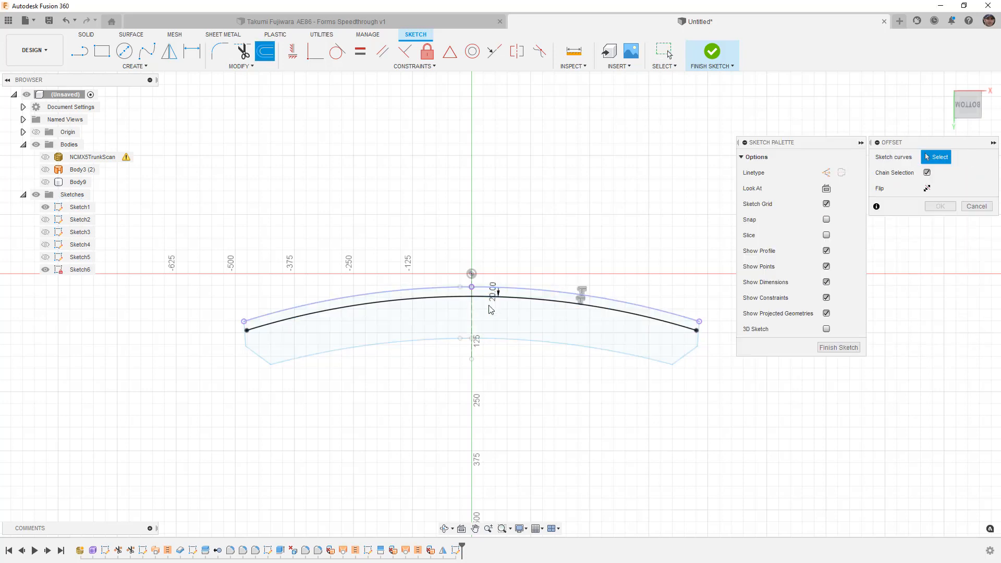
left_click(509, 298)
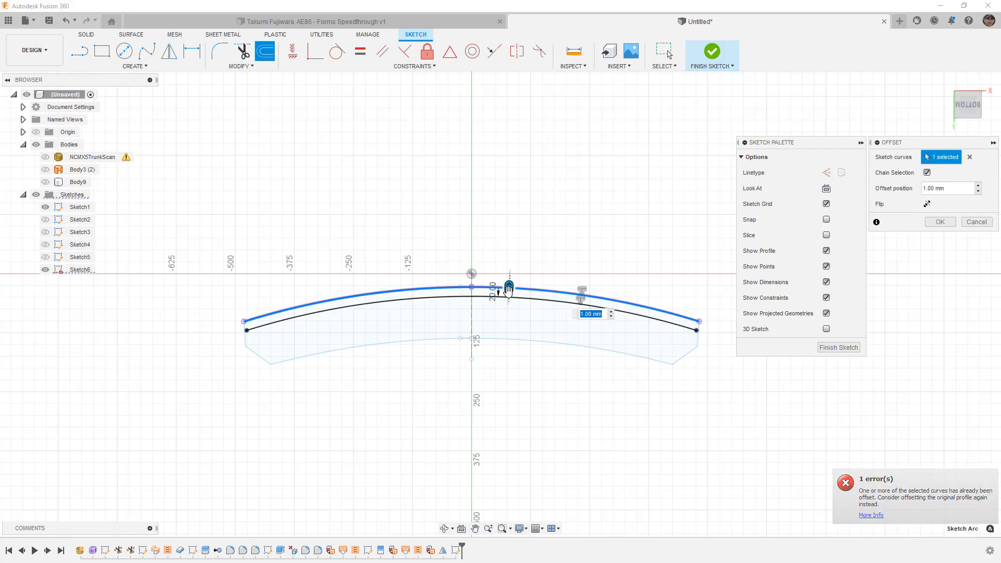
left_click_drag(510, 292, 509, 306)
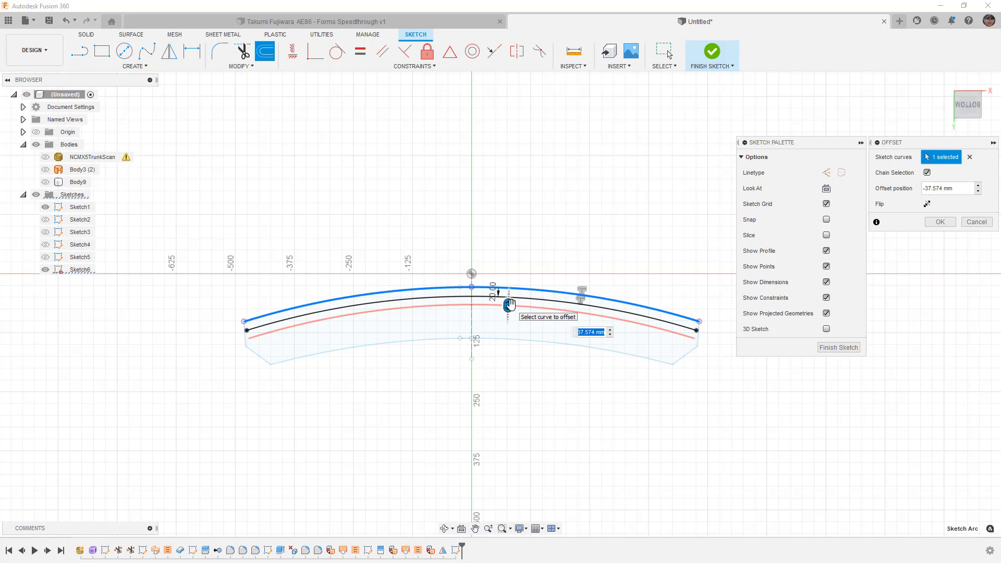
type("-30")
key("Return")
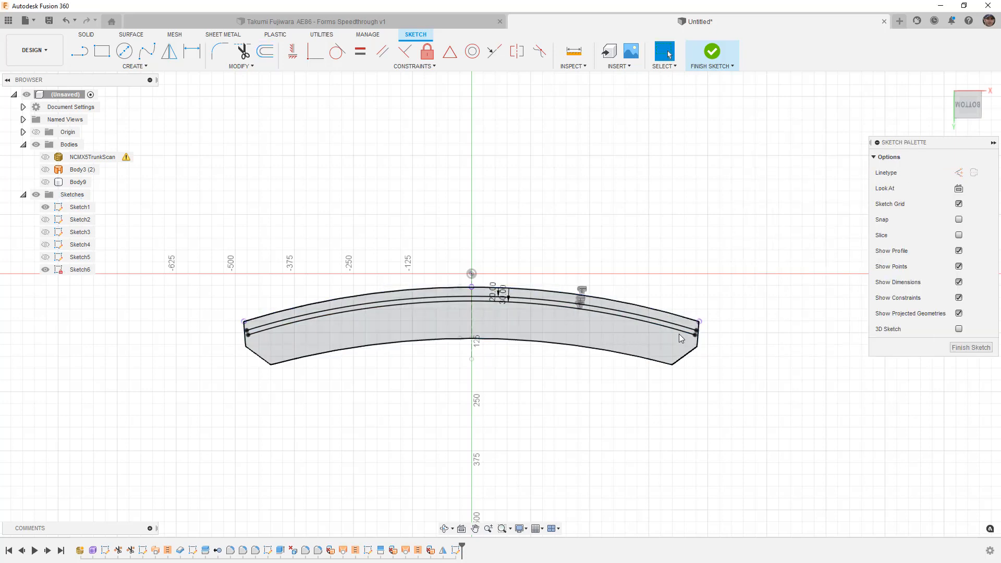
Step: Close both ends of the curved strip with lines joining the two offset arcs, and finish the sketch
scroll(693, 335, "up", 5)
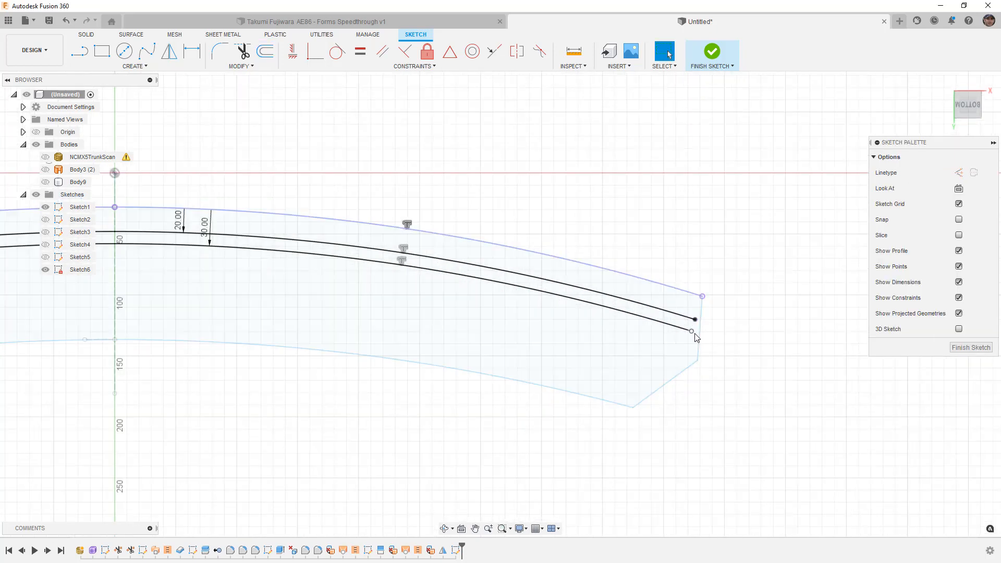
key("l")
scroll(701, 355, "down", 5)
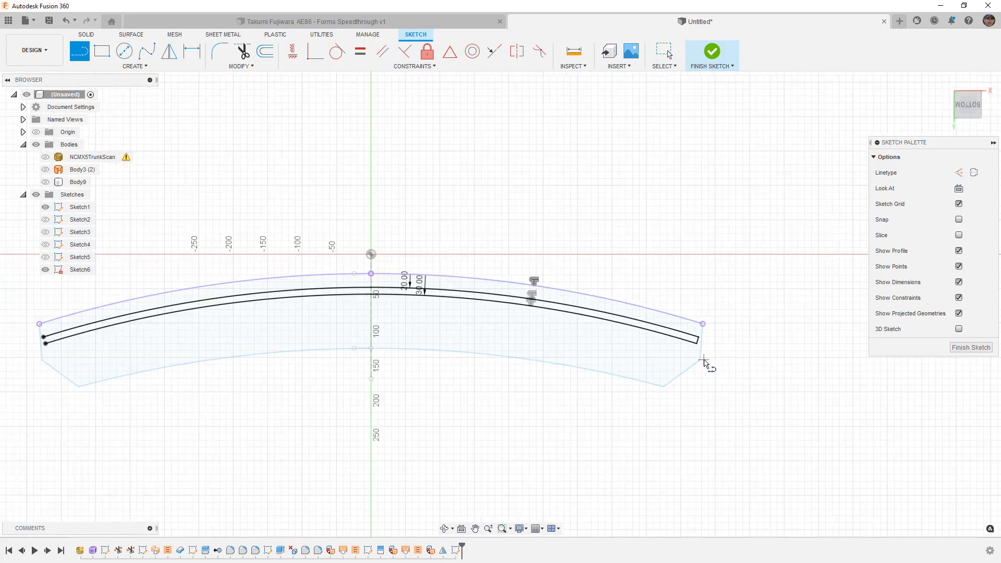
scroll(267, 345, "up", 3)
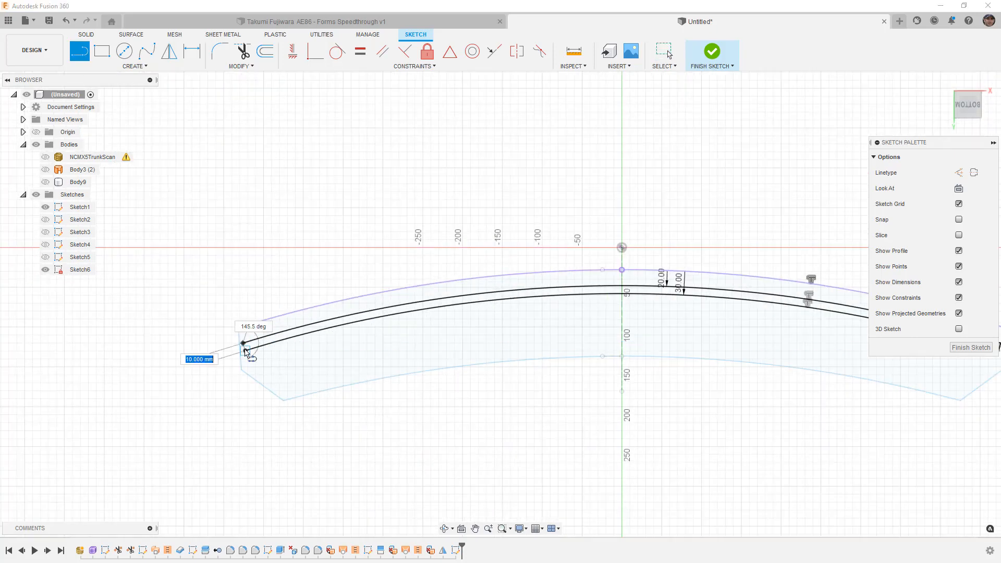
left_click(712, 53)
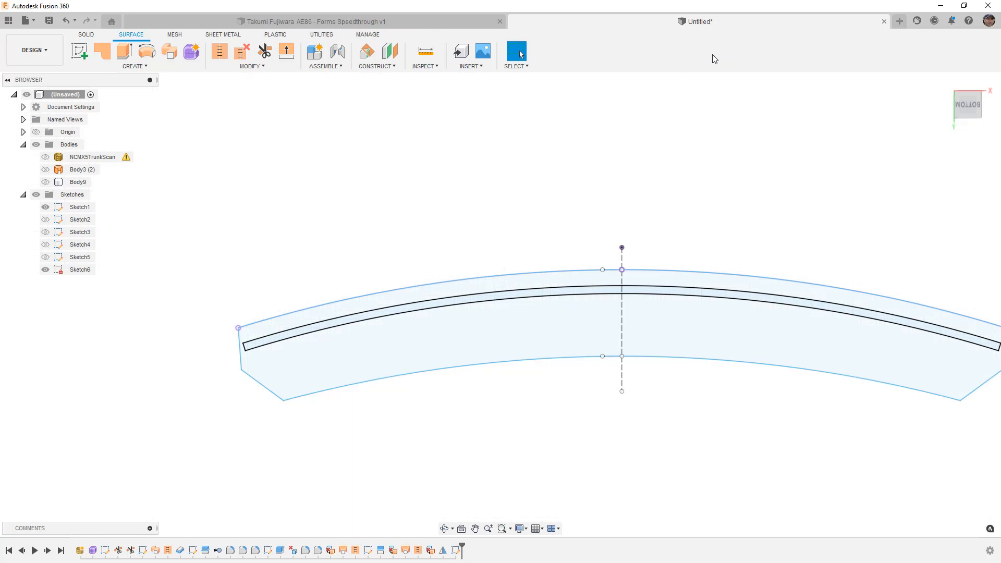
Step: Show the spoiler body, hide Sketch1, check the strip's end against the body edge, and reopen the strip sketch for editing
left_click(45, 182)
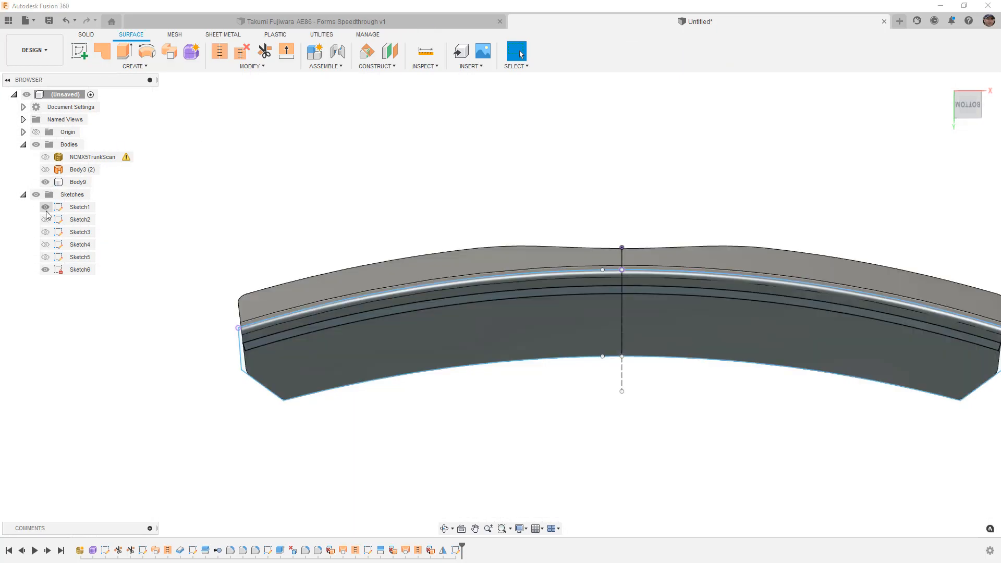
scroll(255, 176, "down", 2)
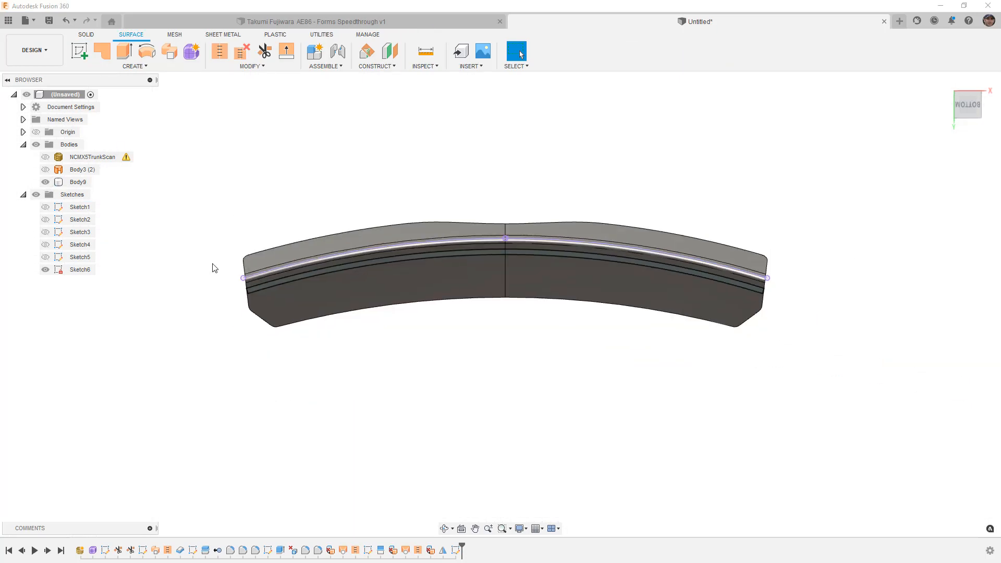
scroll(243, 276, "up", 10)
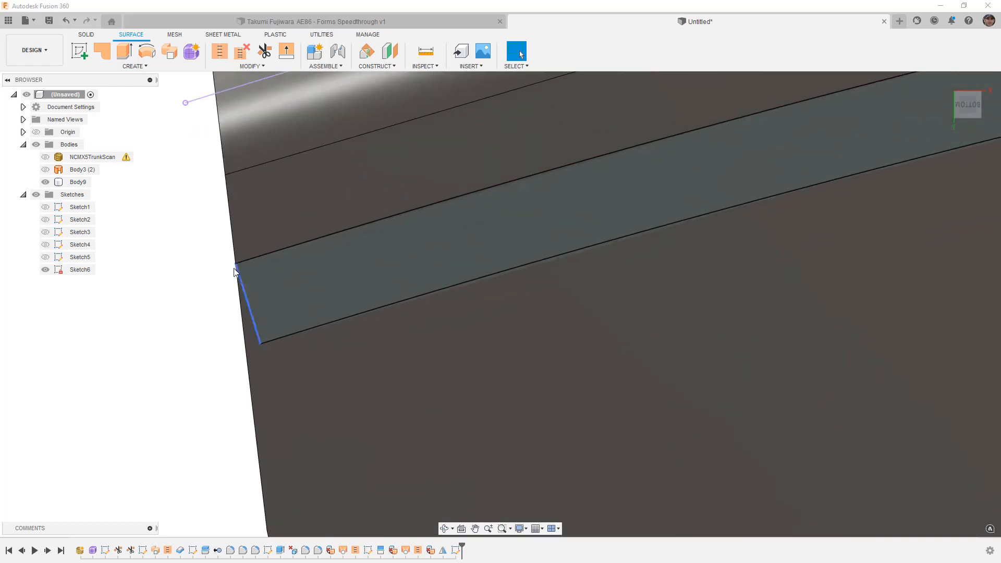
scroll(236, 268, "down", 5)
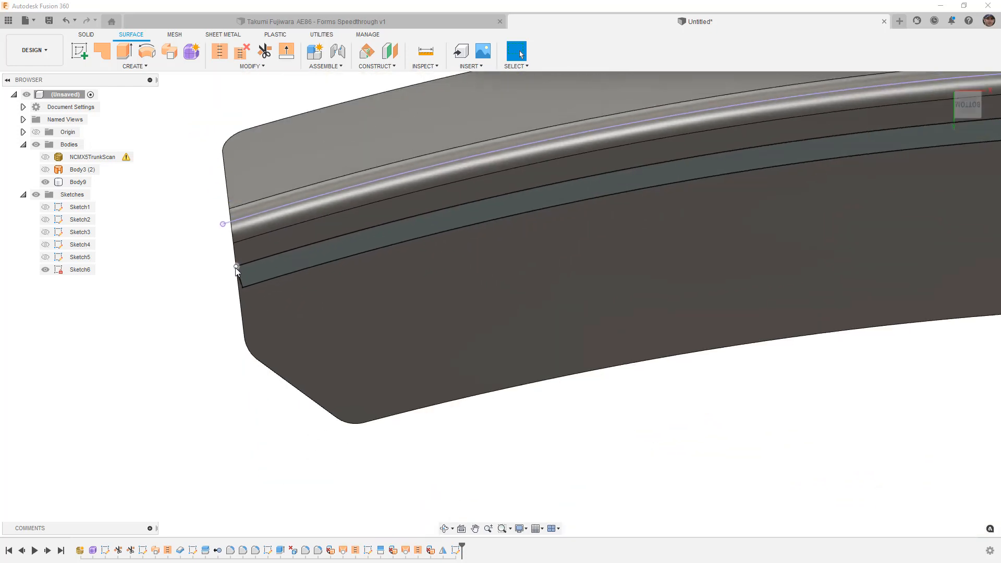
right_click(52, 274)
left_click(117, 295)
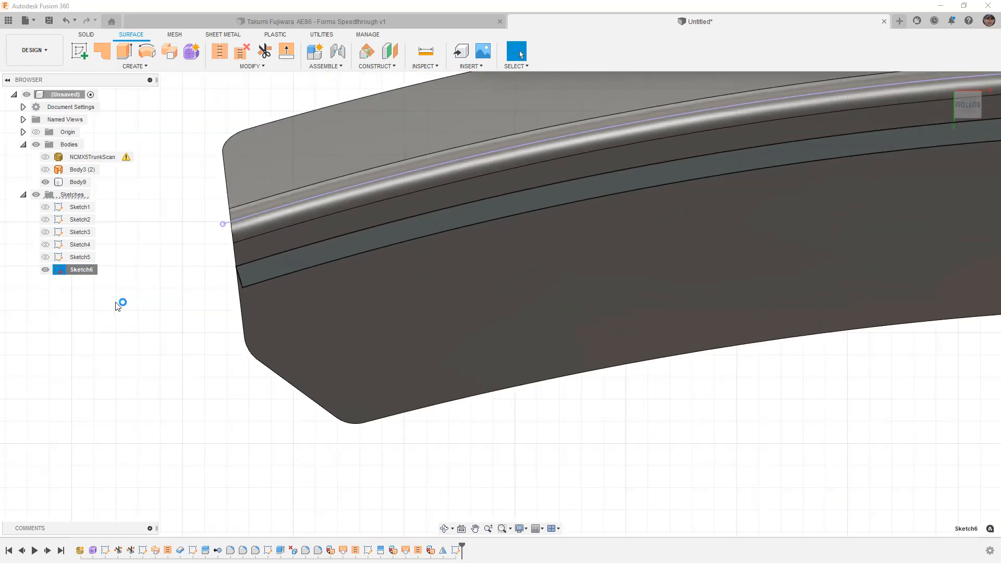
Step: Draw a line about 10 mm long across the strip, slightly inward from its first end
left_click(257, 261)
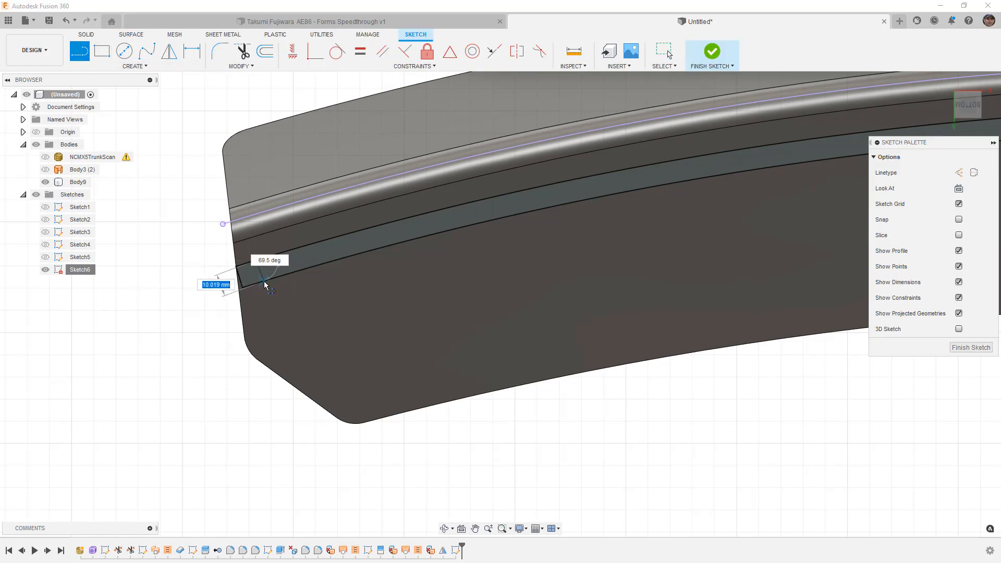
double_click(263, 283)
scroll(270, 296, "down", 5)
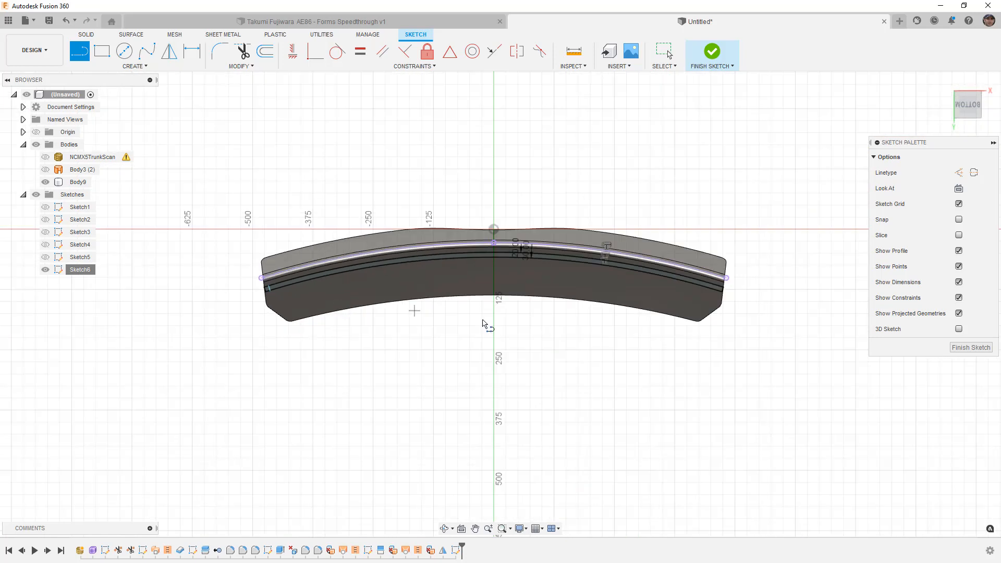
Step: Draw a matching line across the strip near its opposite end, adjust its endpoint, check the enclosed profile, and finish the sketch
scroll(730, 281, "up", 5)
left_click(702, 288)
scroll(700, 301, "up", 3)
scroll(702, 302, "up", 3)
key("Escape")
left_click_drag(704, 255, 705, 244)
scroll(705, 246, "down", 5)
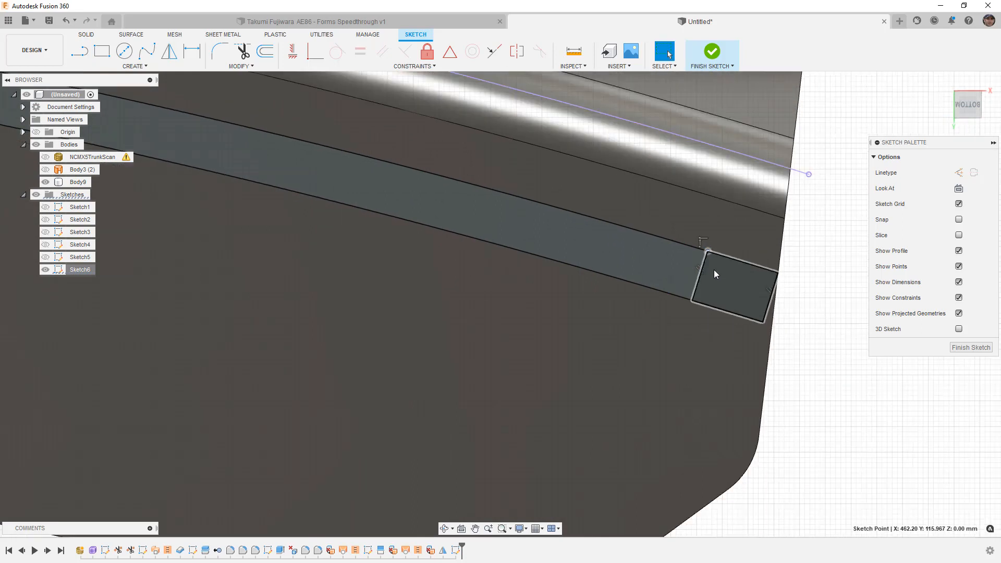
left_click(679, 266)
scroll(678, 270, "down", 3)
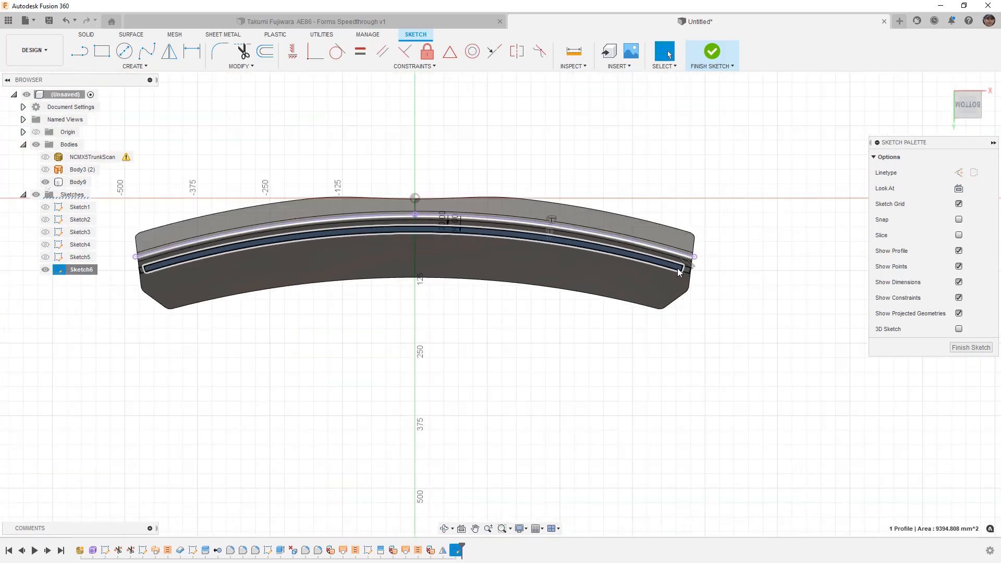
left_click(713, 55)
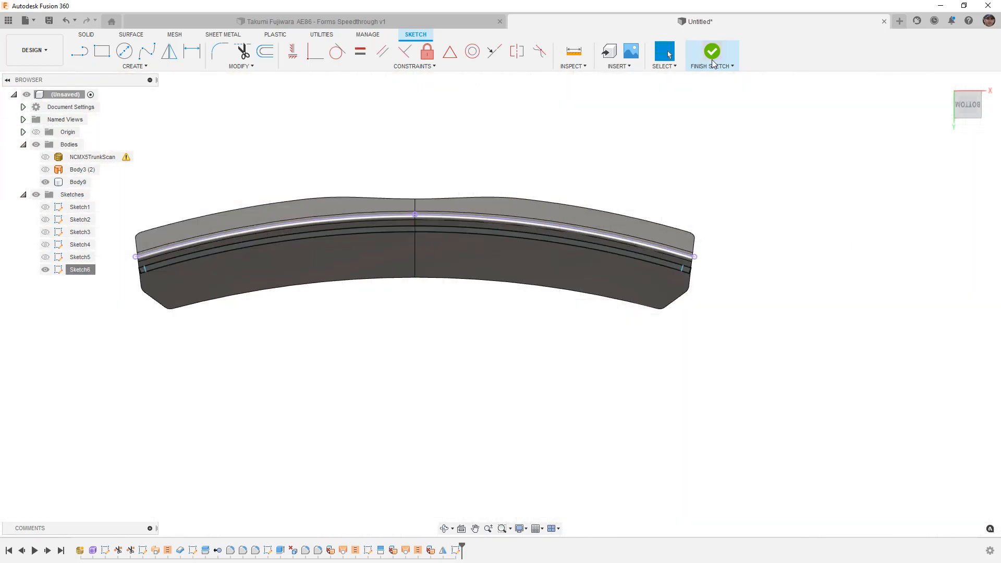
scroll(454, 237, "up", 3)
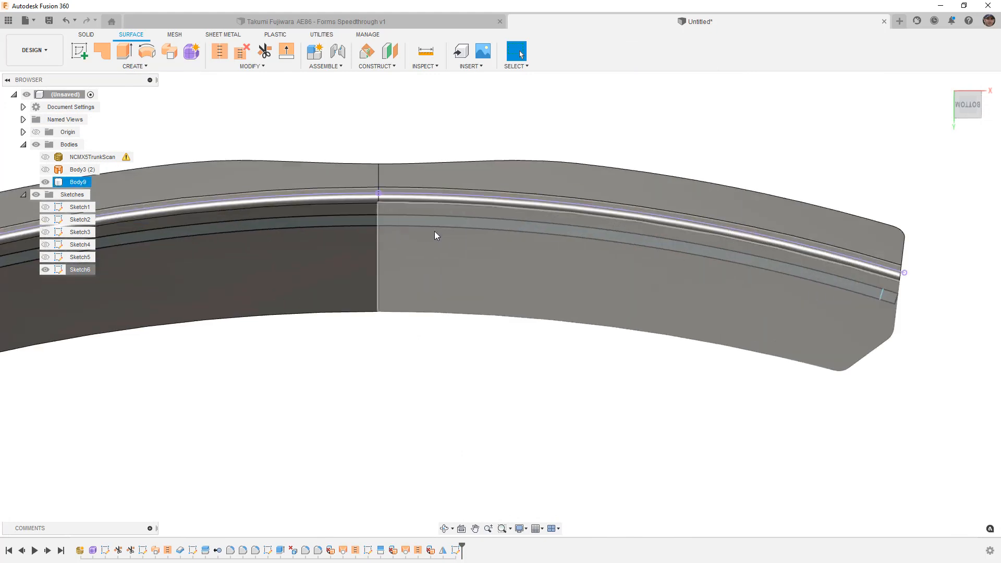
Step: Start extruding the curved strip profile with its extent set to an object, selecting the spoiler body as the target
left_click(409, 218)
scroll(412, 220, "down", 3)
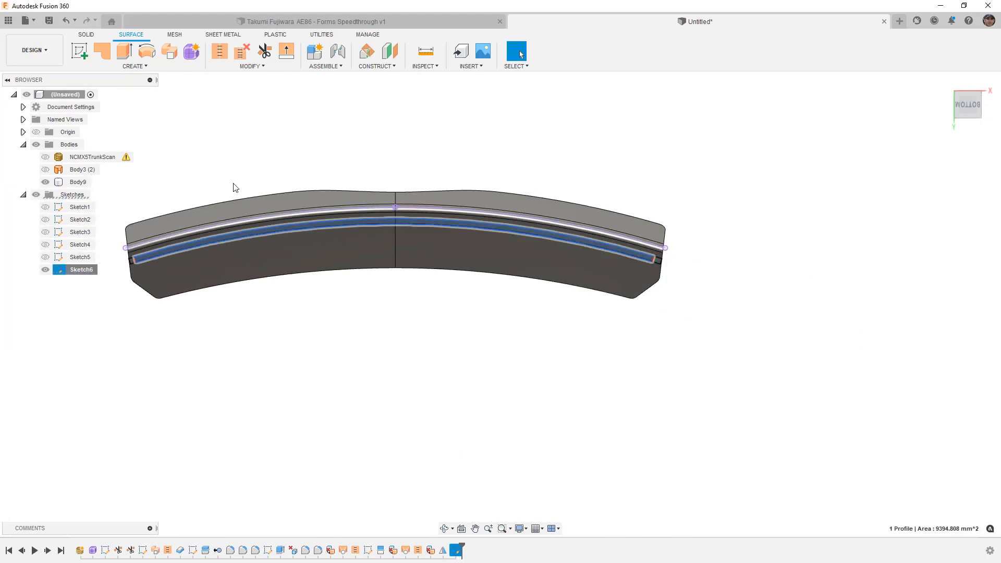
left_click(90, 37)
left_click(101, 50)
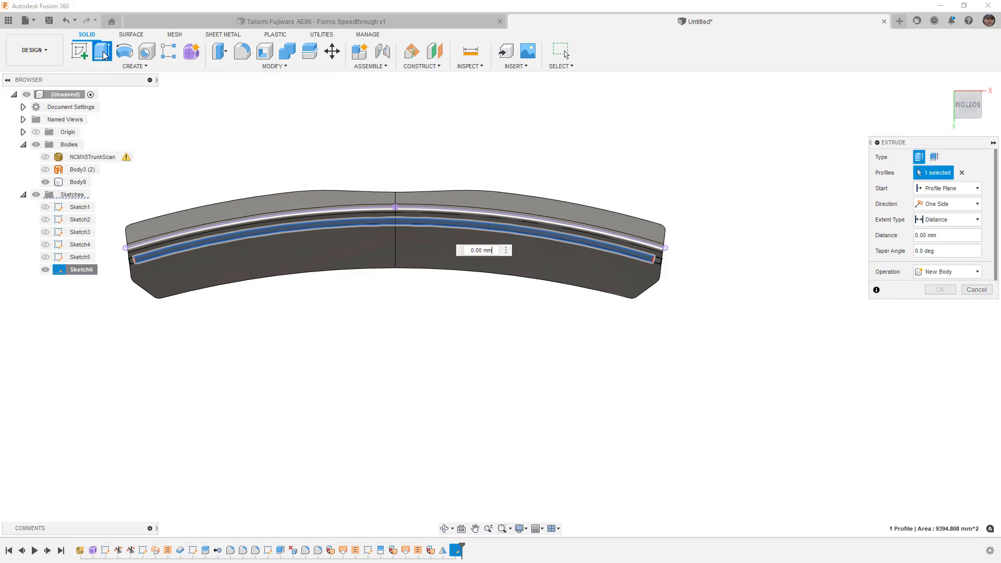
mouse_move(265, 230)
middle_mouse_down("shift")
mouse_move(339, 228)
mouse_move(271, 233)
middle_mouse_up("shift")
middle_click_drag(348, 237, 419, 214, "shift")
left_click(946, 188)
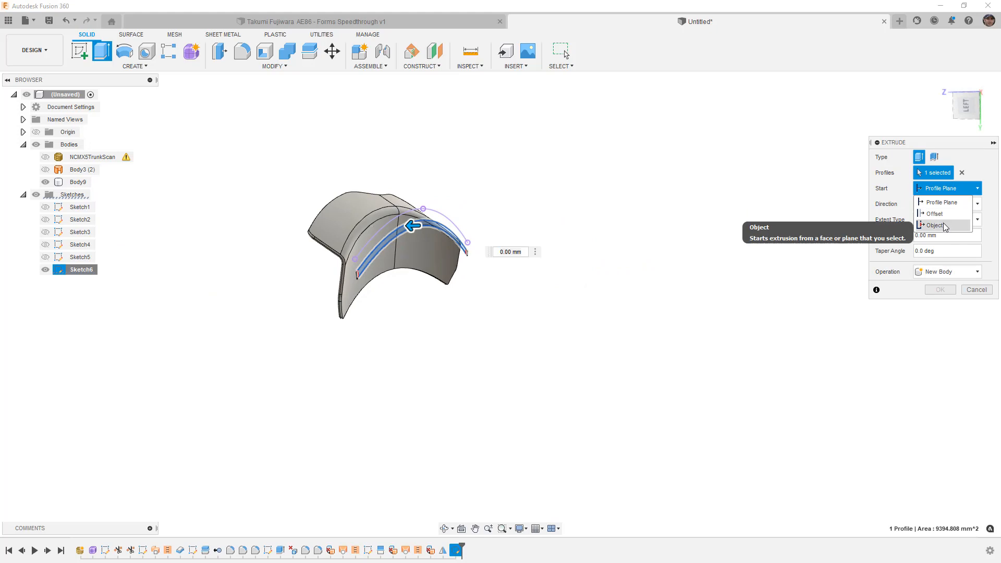
left_click(987, 249)
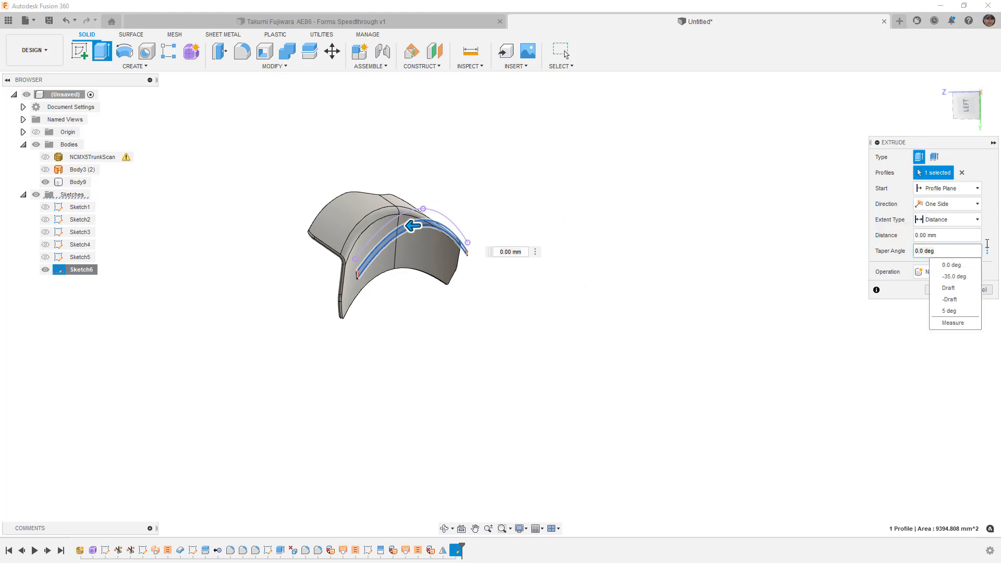
mouse_move(564, 276)
middle_mouse_down("shift")
mouse_move(573, 277)
mouse_move(554, 273)
middle_mouse_up("shift")
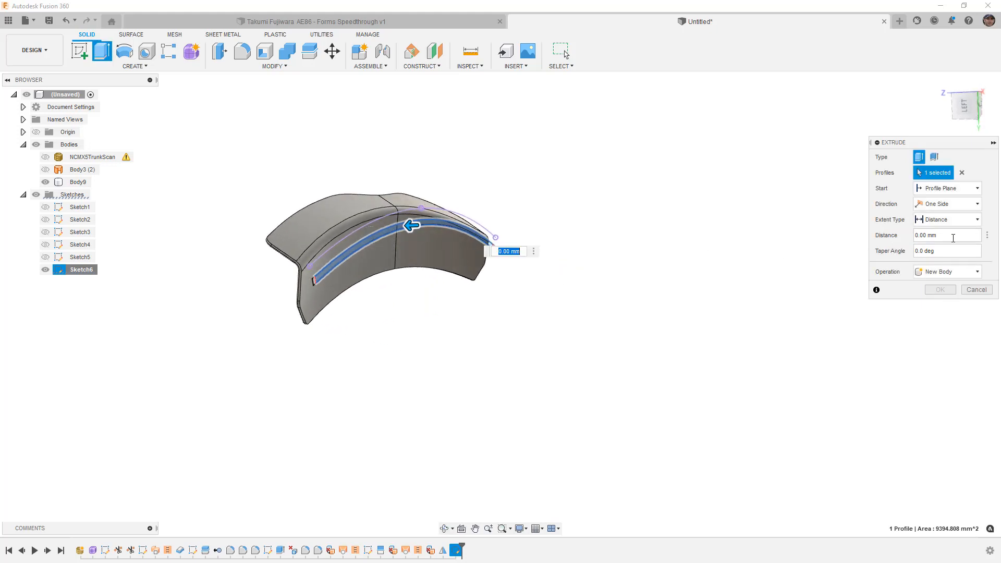
left_click(955, 221)
left_click(946, 245)
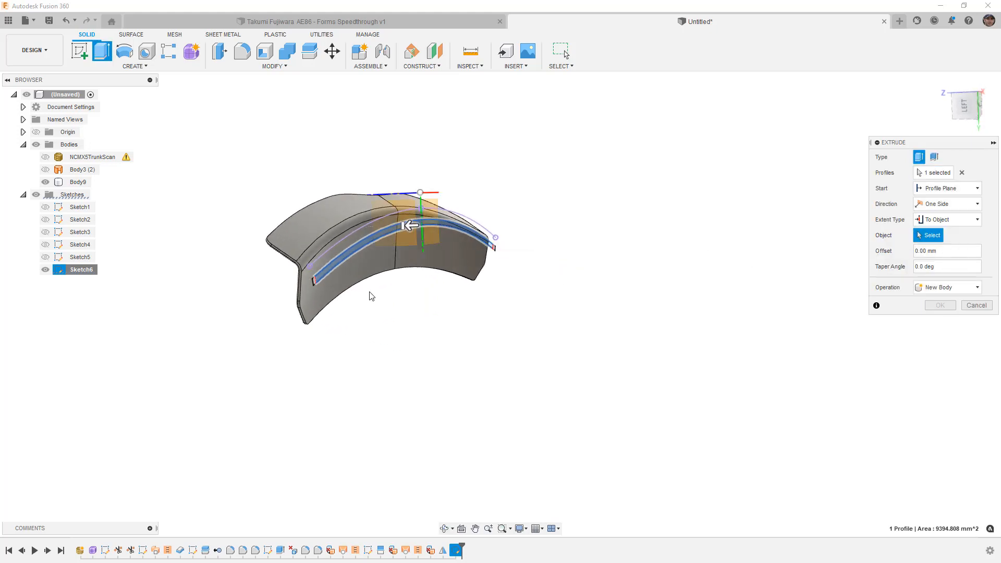
left_click(67, 182)
scroll(373, 288, "up", 3)
middle_click_drag(365, 286, 376, 287, "shift")
Step: Set the extrusion's offset to -2 mm and cut the curved strip into the spoiler's underside as a groove
left_click(958, 265)
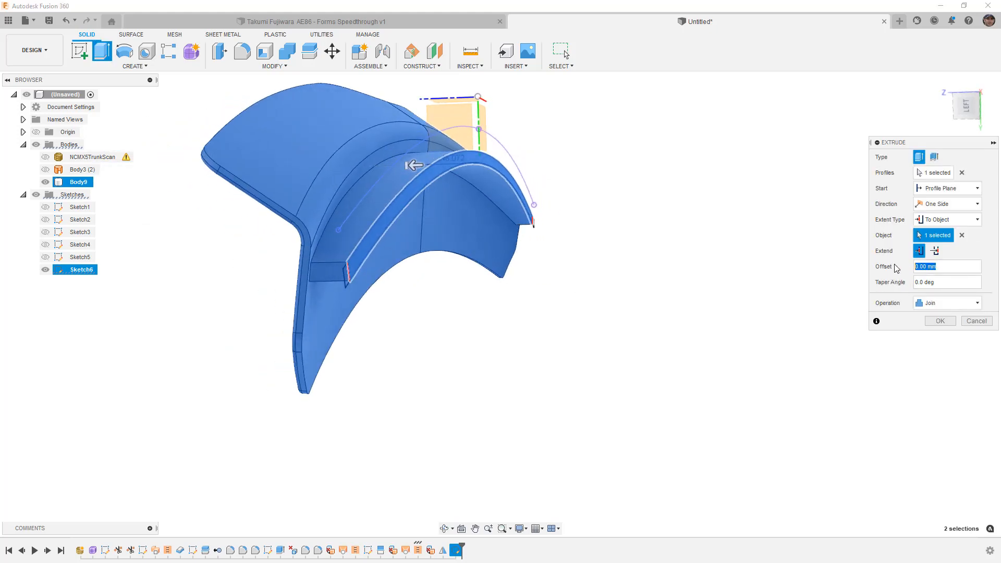
type("2")
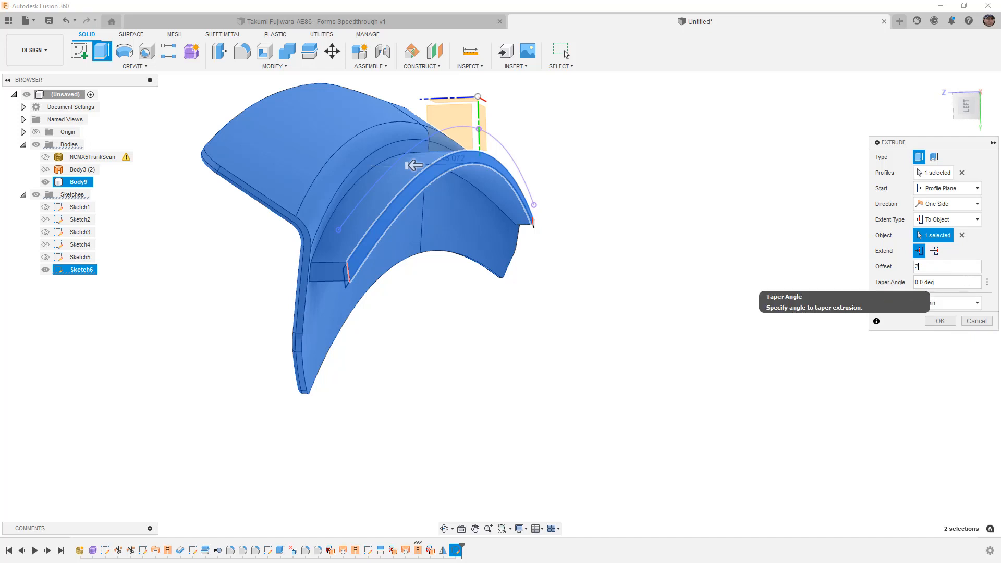
left_click_drag(920, 266, 909, 267)
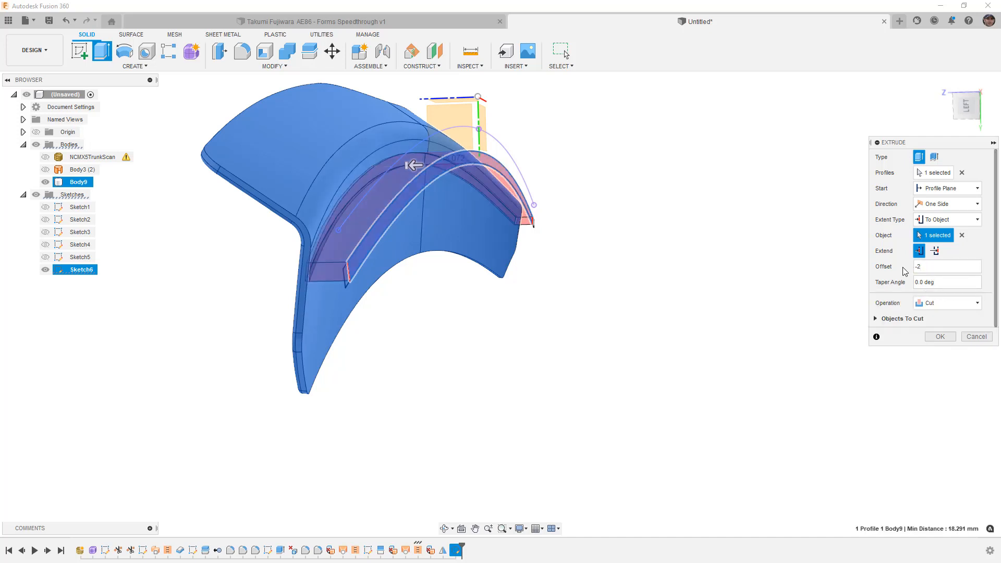
scroll(384, 170, "up", 3)
middle_click_drag(380, 172, 373, 169, "shift")
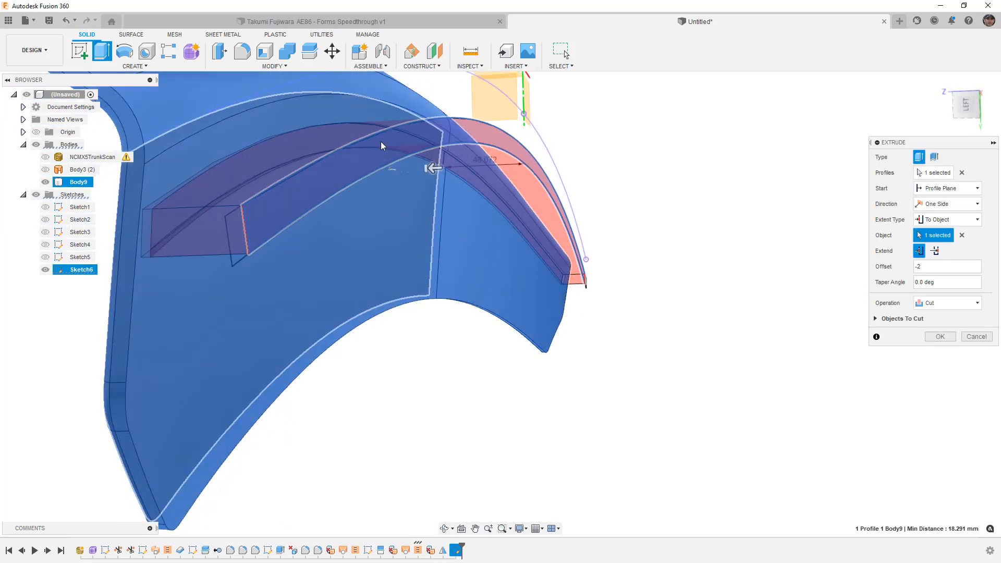
left_click(939, 337)
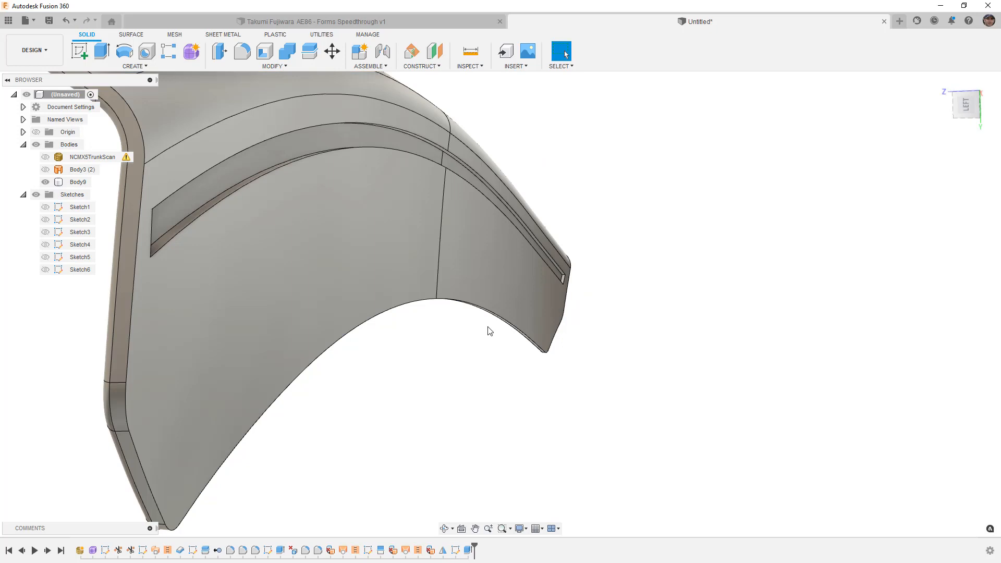
Step: Inspect the groove's depth and change the cut extrusion's offset to -0.5 mm
middle_click_drag(217, 212, 230, 212, "shift")
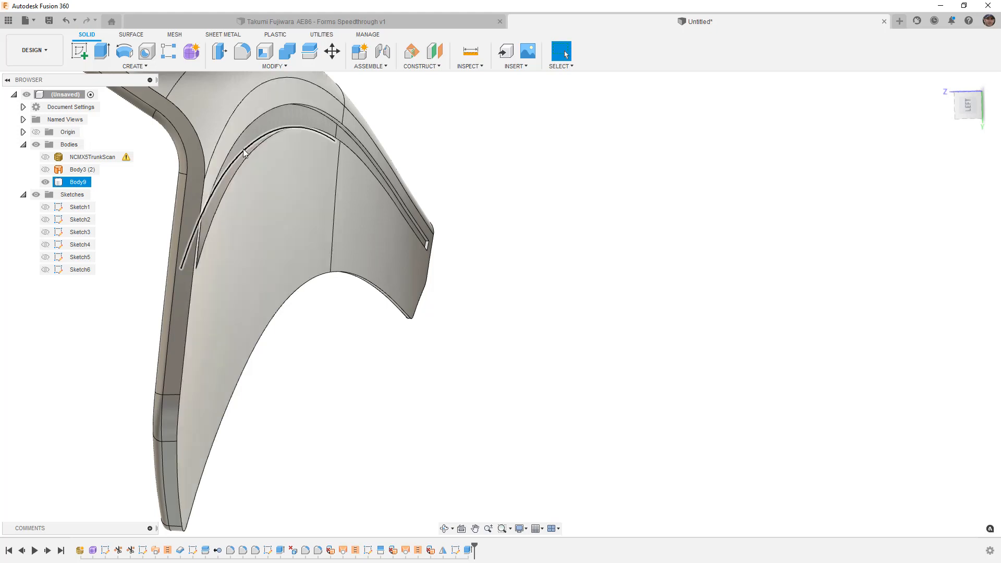
left_click(443, 231)
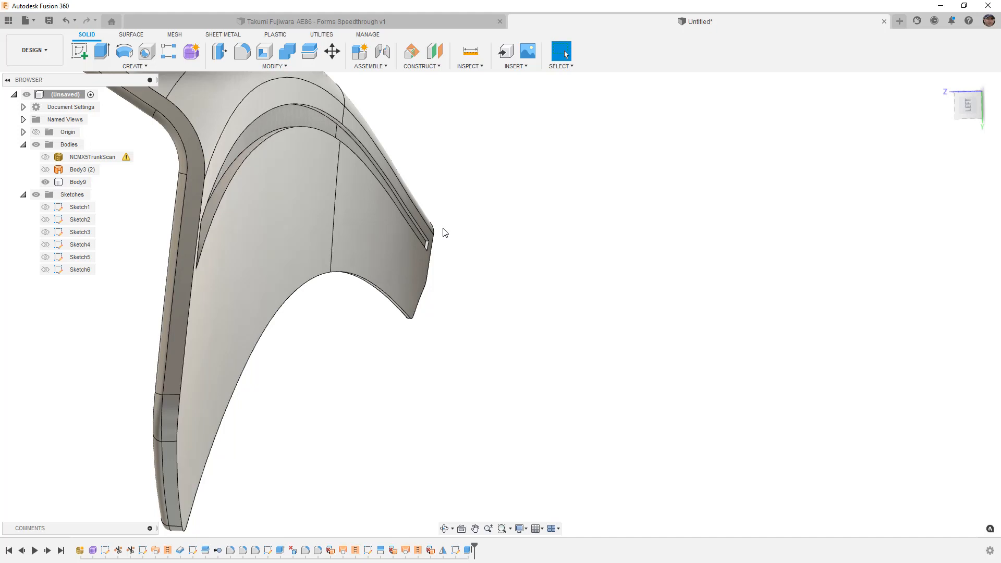
right_click(468, 550)
left_click(512, 453)
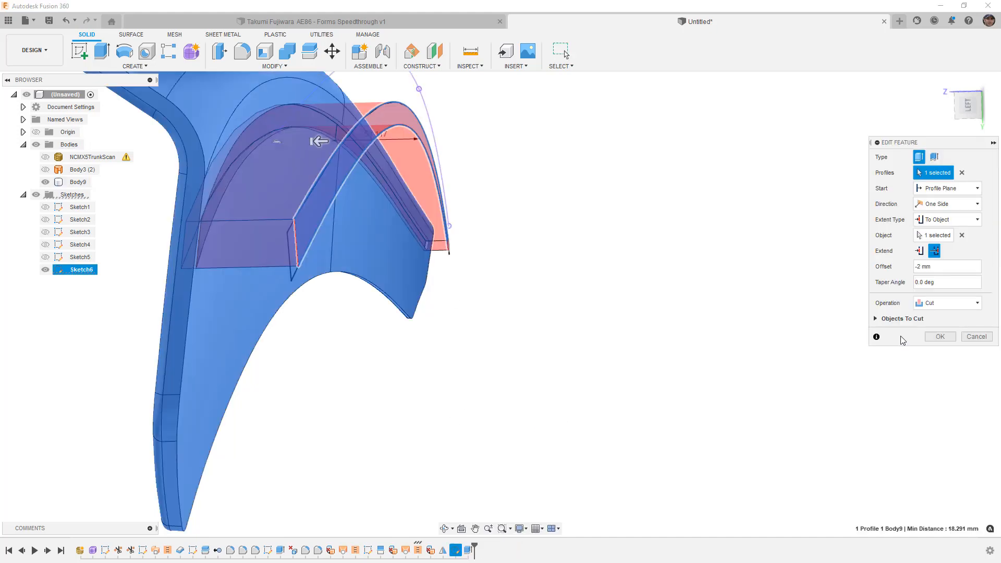
left_click(926, 267)
type("-.5")
key("Return")
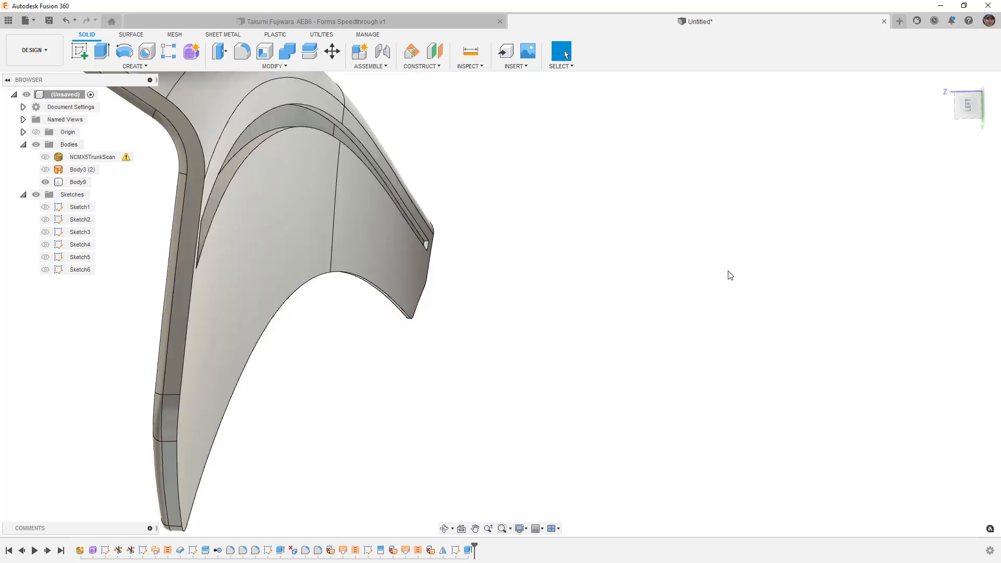
Step: Reopen the groove's cut extrusion, check its depth from the left view, and set the offset to -4.5 mm
right_click(468, 550)
left_click(508, 445)
middle_click_drag(518, 325, 568, 313, "shift")
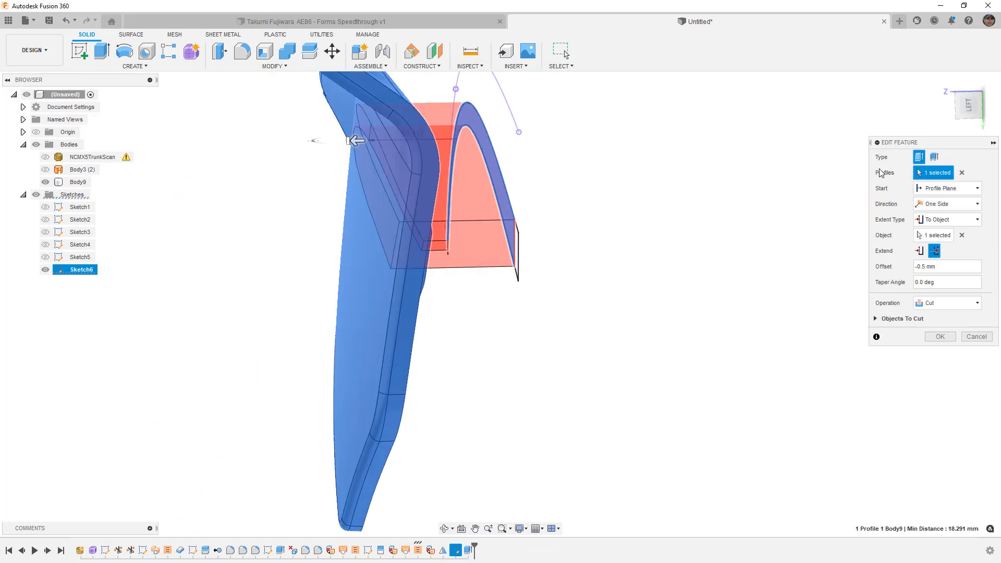
left_click(967, 108)
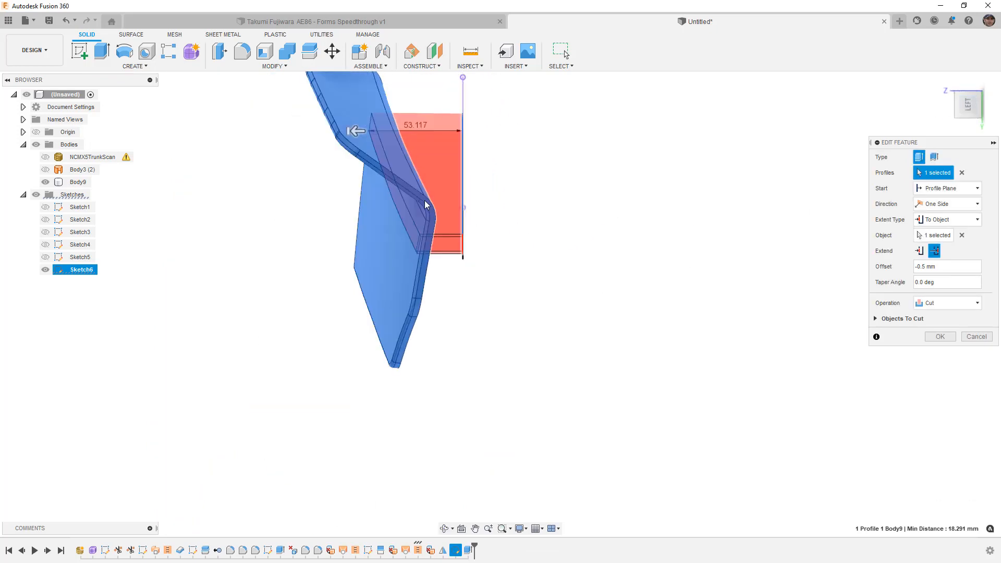
scroll(424, 240, "up", 4)
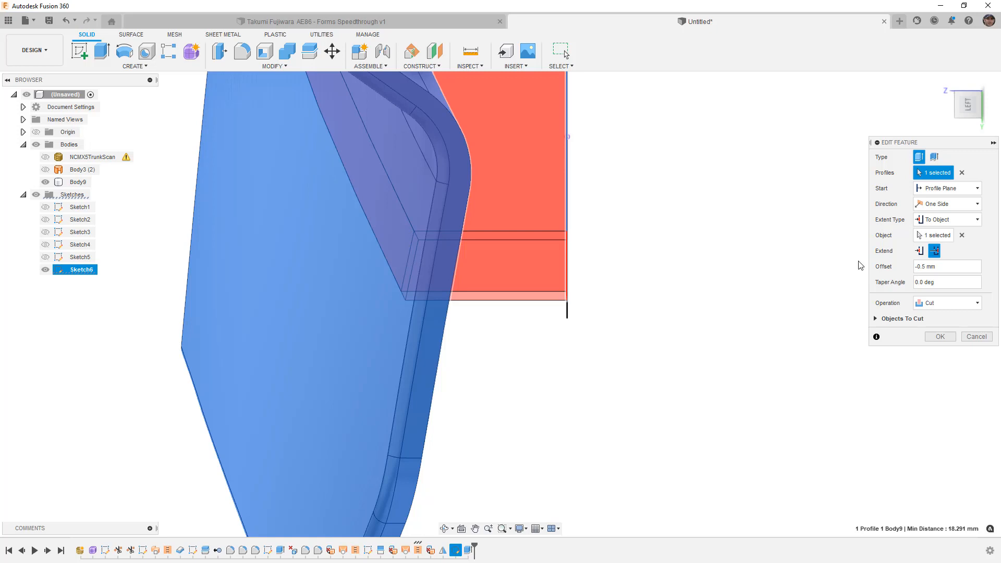
left_click(880, 267)
type("-4.5")
key("Return")
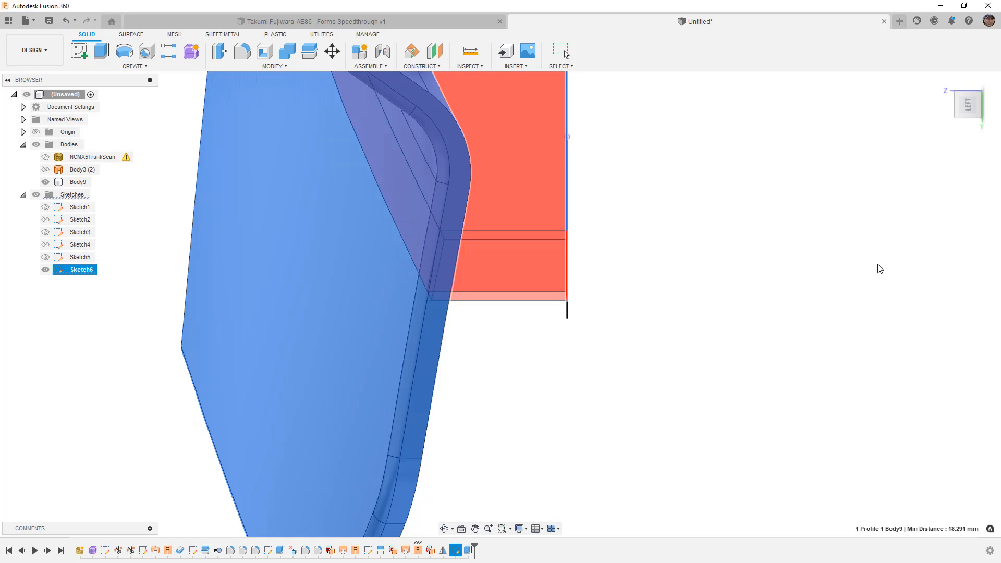
Step: Examine the underside groove and the spoiler's overall shape from below, the front and the left side
middle_click_drag(751, 286, 647, 278, "shift")
scroll(714, 283, "down", 5)
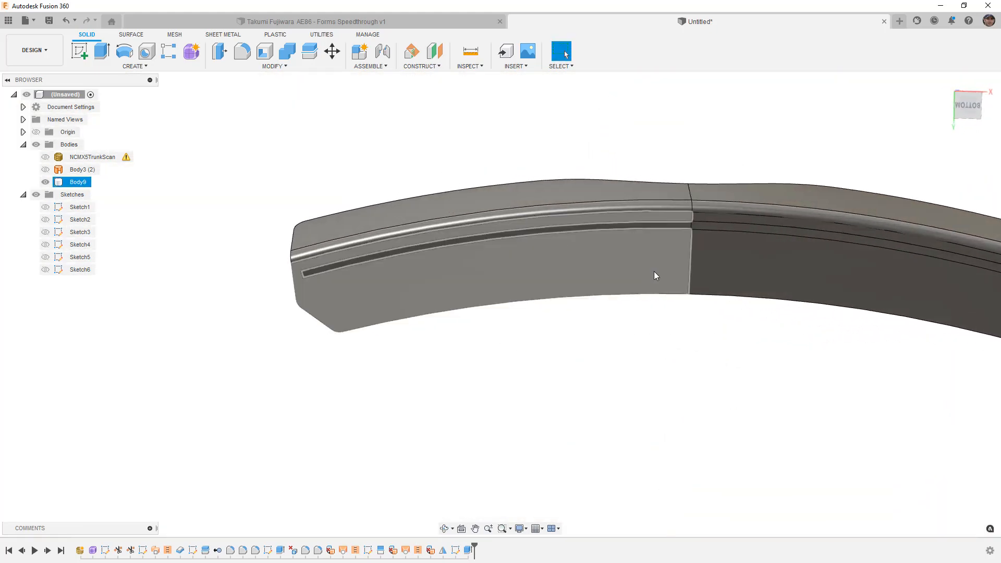
middle_click_drag(723, 231, 714, 272, "shift")
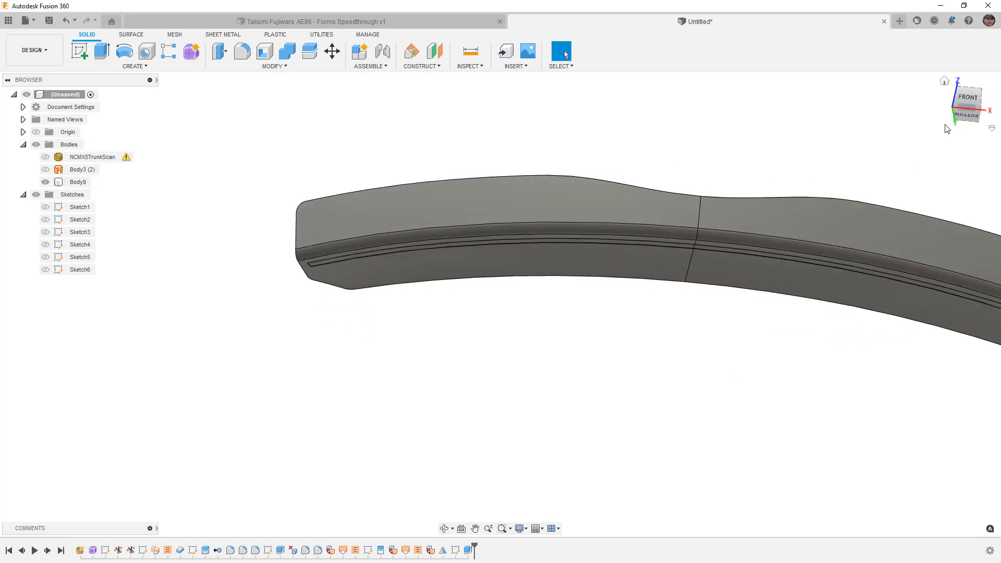
left_click(969, 96)
middle_click_drag(508, 318, 353, 324)
scroll(396, 333, "down", 2)
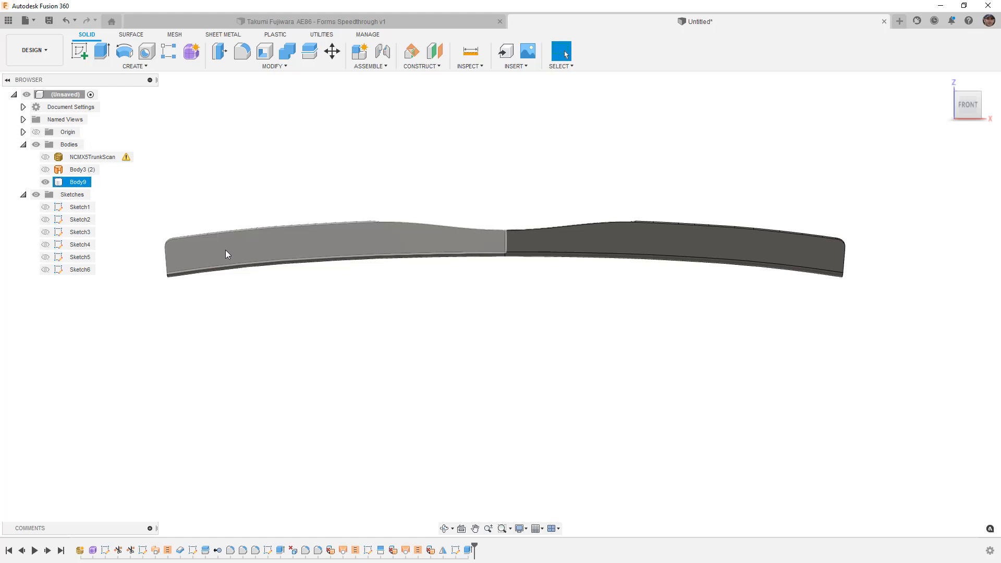
middle_click_drag(229, 252, 324, 270, "shift")
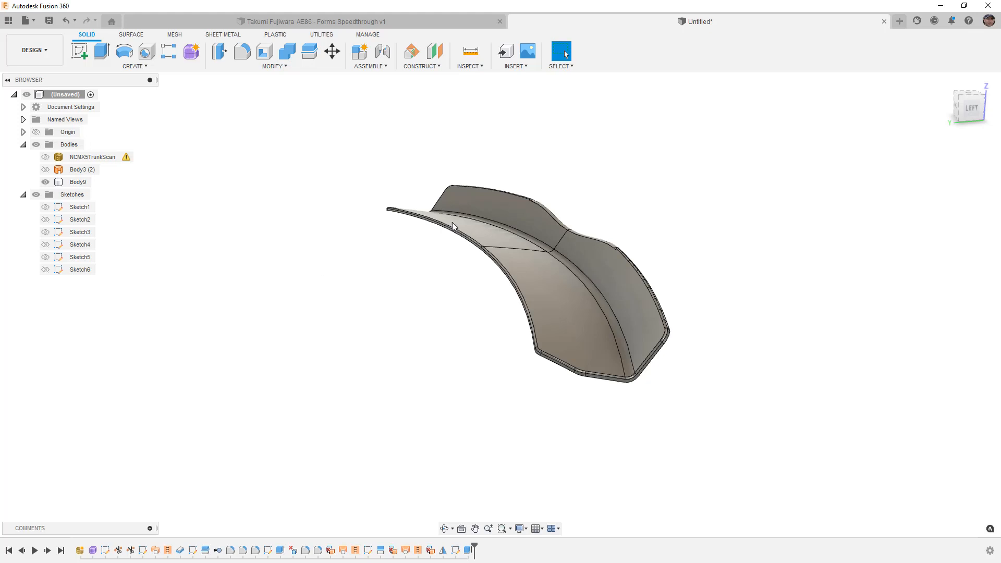
left_click(972, 112)
left_click(546, 263)
left_click(415, 229)
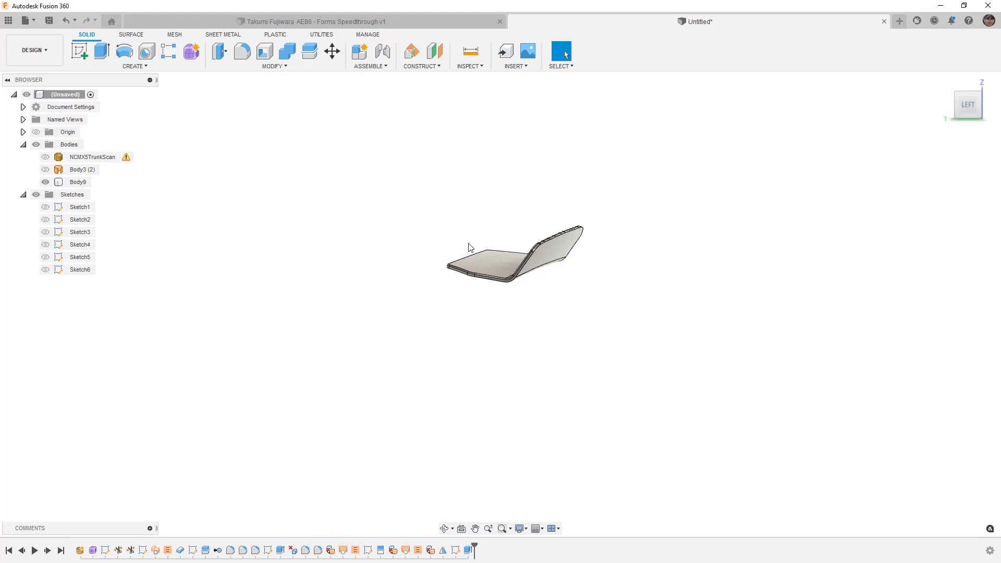
scroll(500, 254, "up", 1)
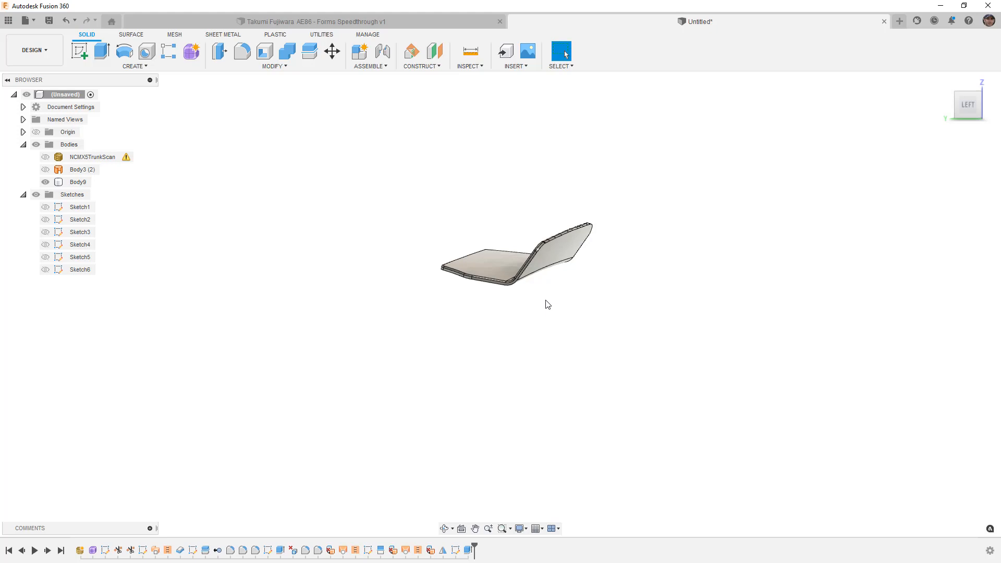
middle_click_drag(496, 285, 562, 272, "shift")
scroll(220, 163, "up", 1)
Step: Show the trunk scan, compare the Body3 (2) surface with the spoiler body by toggling both, and leave only the surface hidden
left_click(45, 157)
scroll(442, 177, "down", 5)
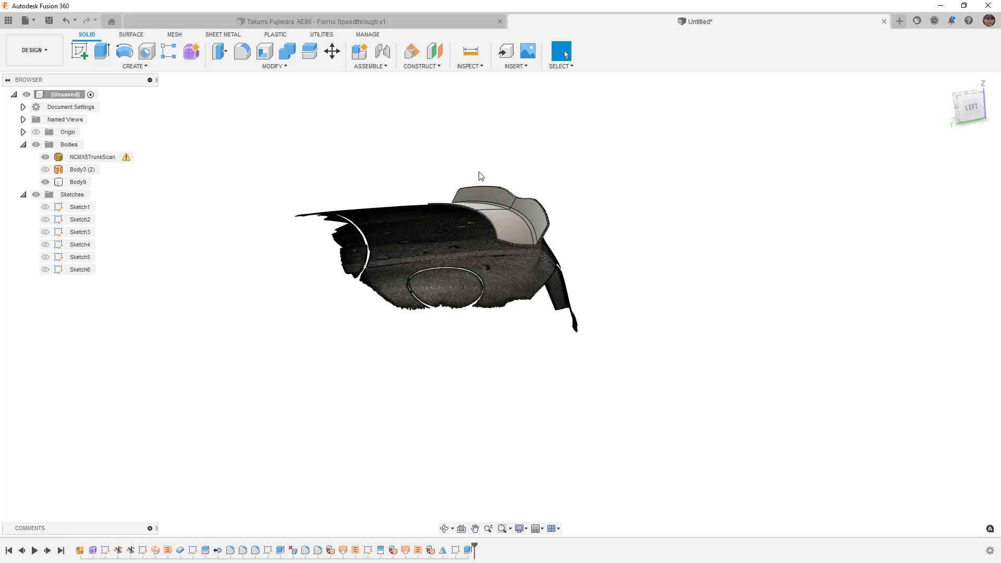
left_click(45, 170)
left_click(46, 182)
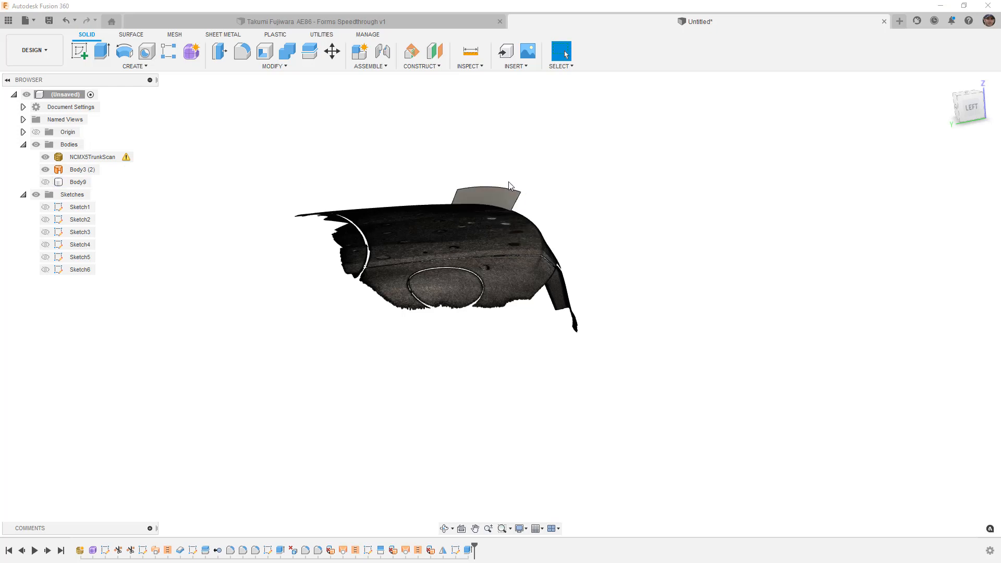
left_click(45, 182)
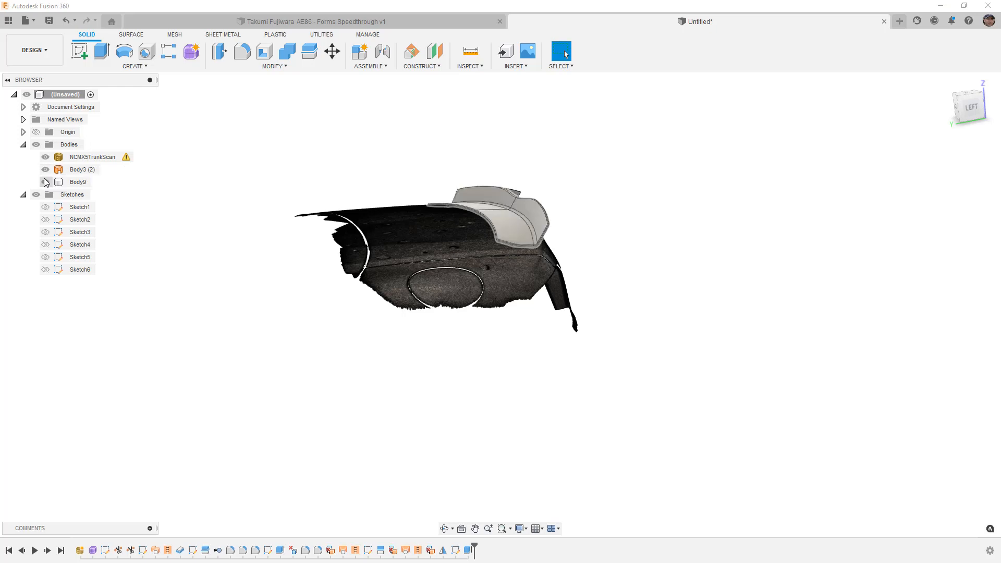
left_click(45, 170)
left_click(509, 196)
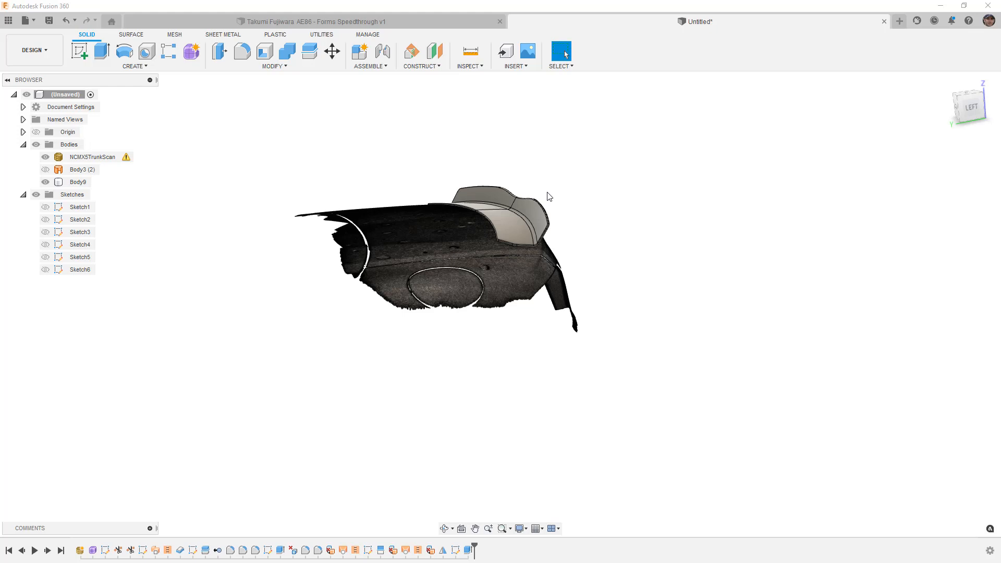
Step: Locate Sketch2 in the design history, show it with its dimensions, and view the lip's angle from the left side
left_click(193, 551)
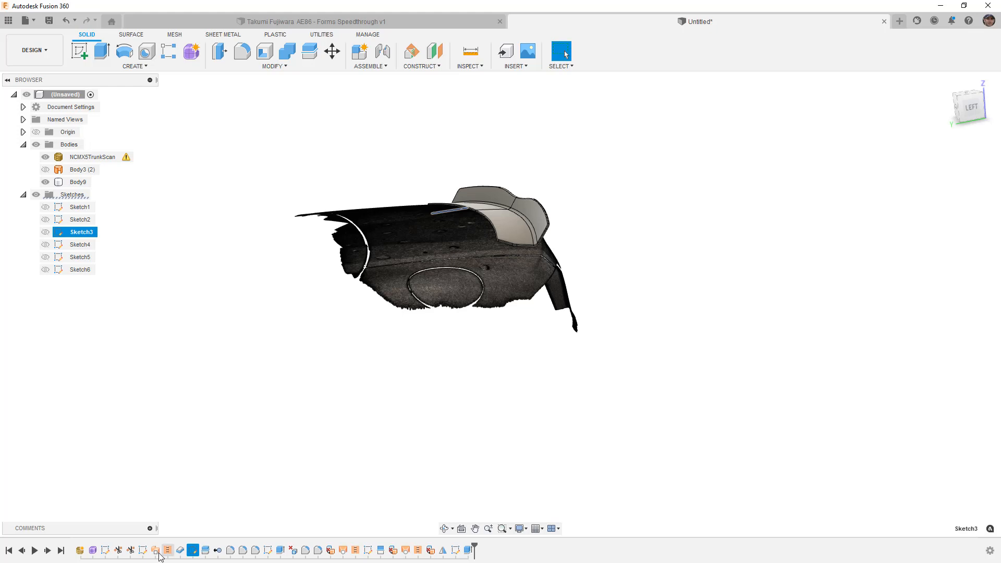
left_click(143, 551)
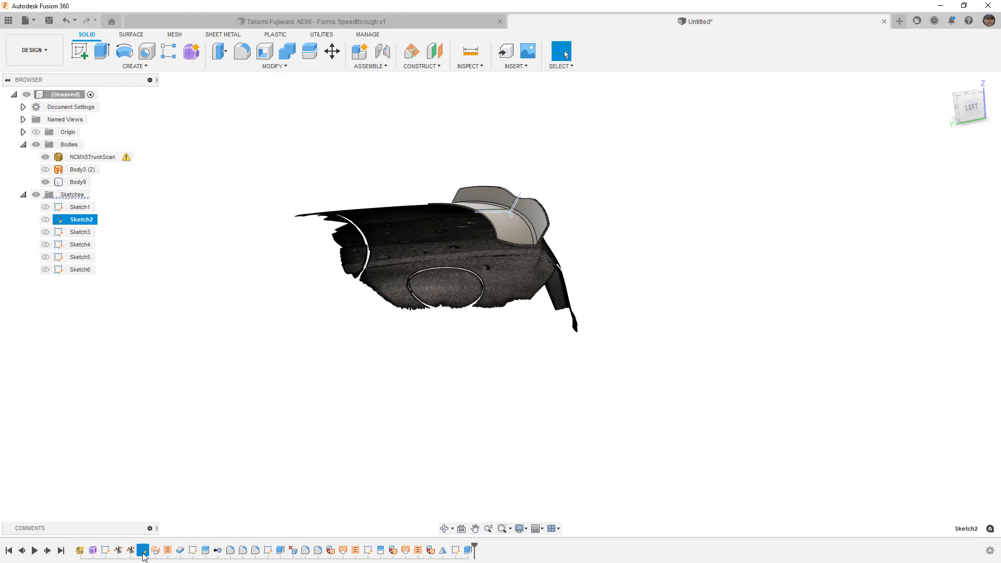
left_click(46, 220)
right_click(73, 219)
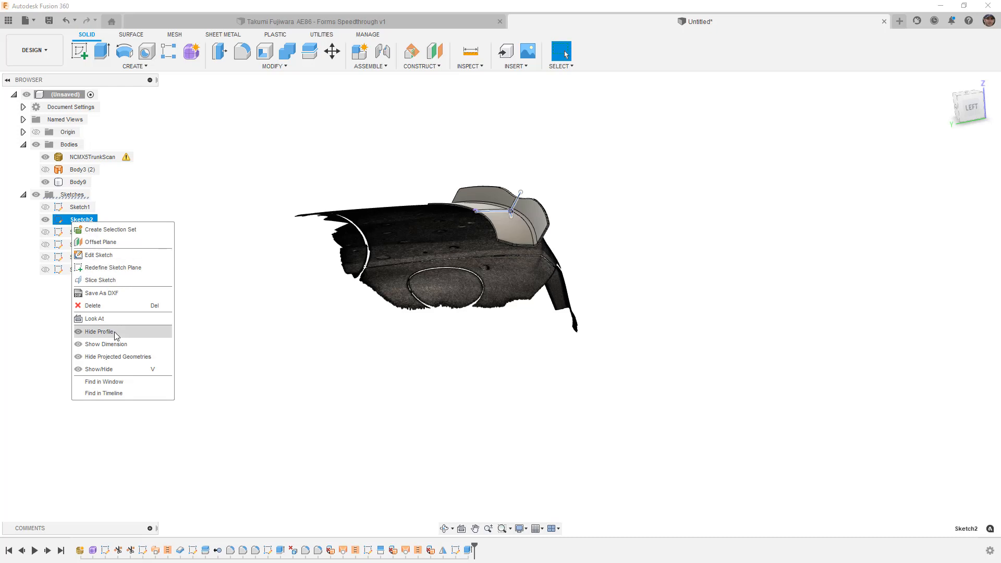
left_click(121, 344)
left_click(970, 107)
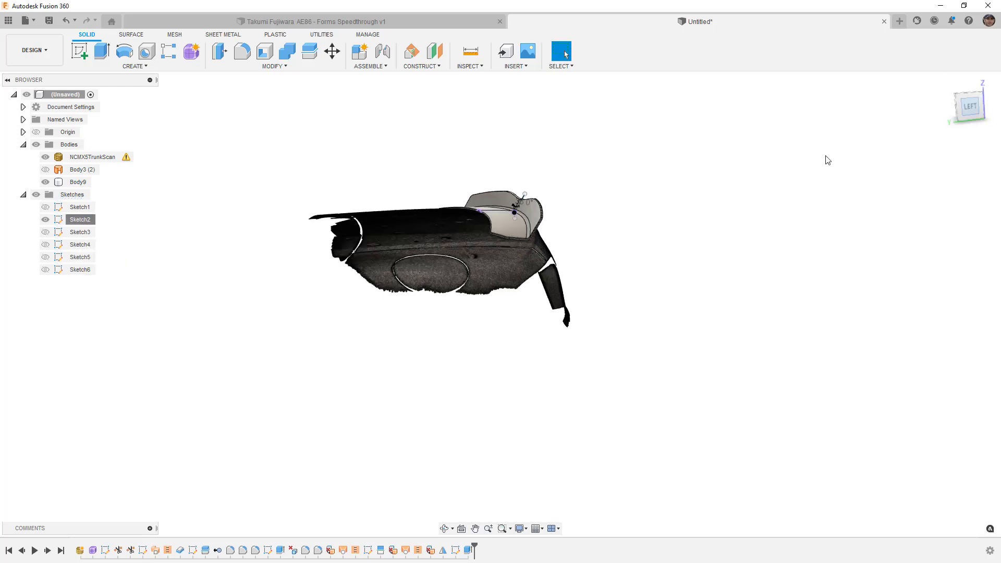
scroll(567, 203, "up", 5)
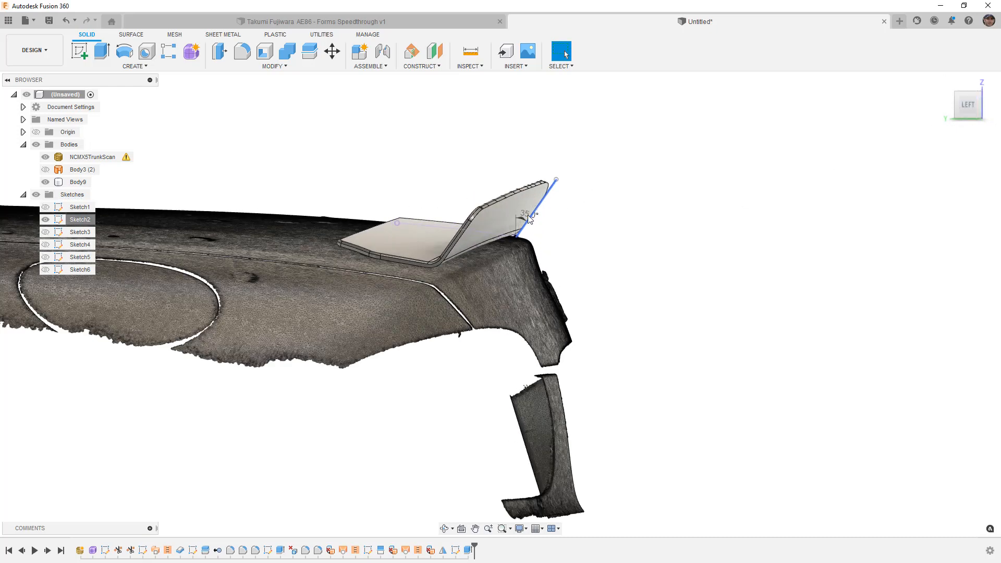
Step: Try to set the spoiler lip's angle dimension to 30 degrees, hide Sketch2, and view the spoiler on the trunk scan
double_click(524, 218)
type("30")
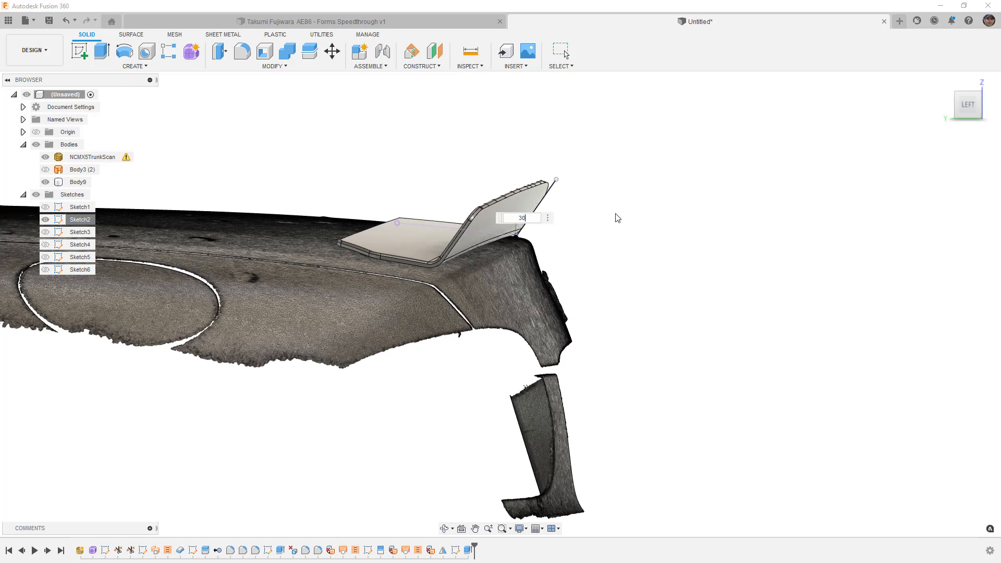
key("Return")
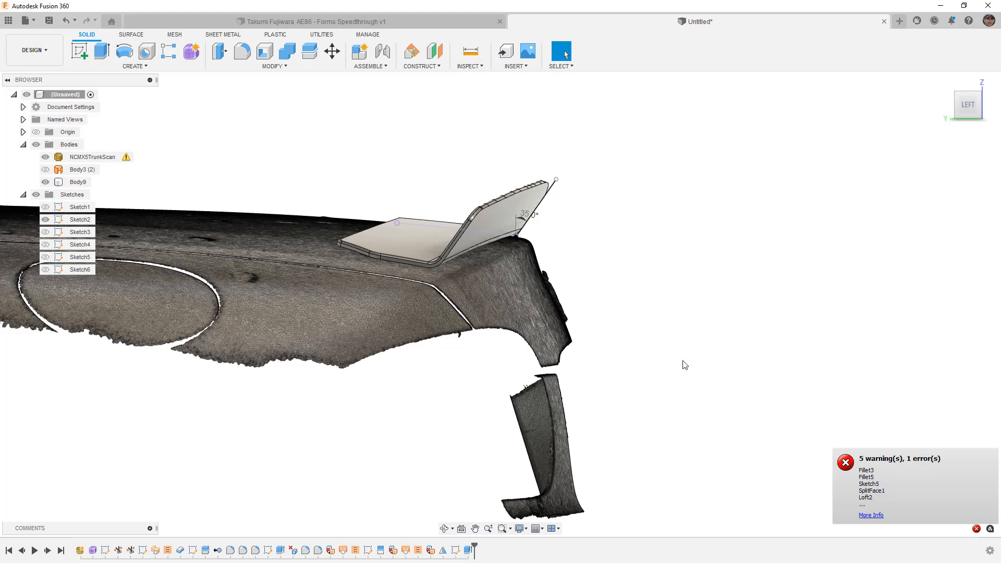
left_click(45, 219)
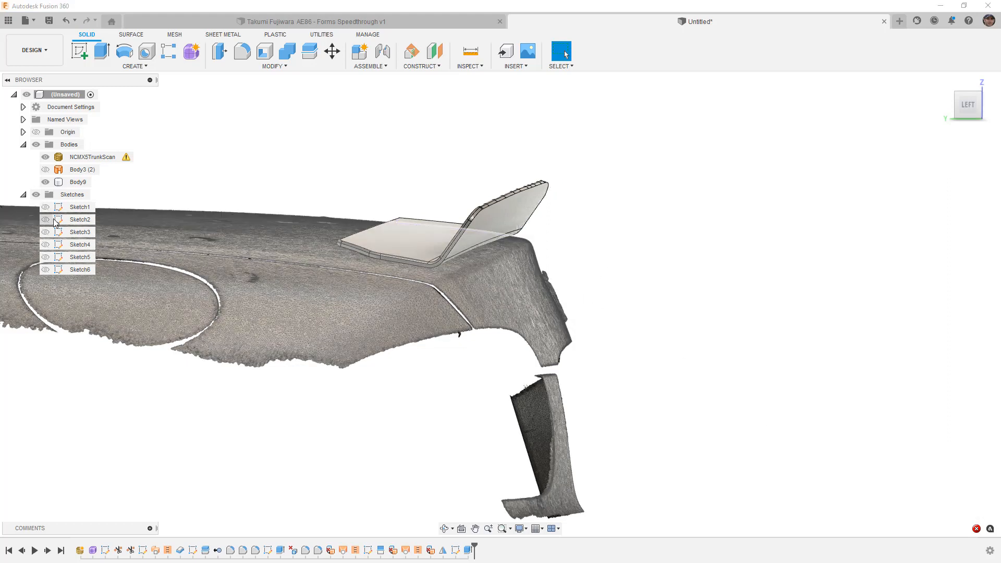
mouse_move(548, 275)
middle_mouse_down("shift")
mouse_move(569, 277)
mouse_move(566, 313)
mouse_move(572, 286)
middle_mouse_up("shift")
left_click(566, 286)
scroll(566, 286, "down", 6)
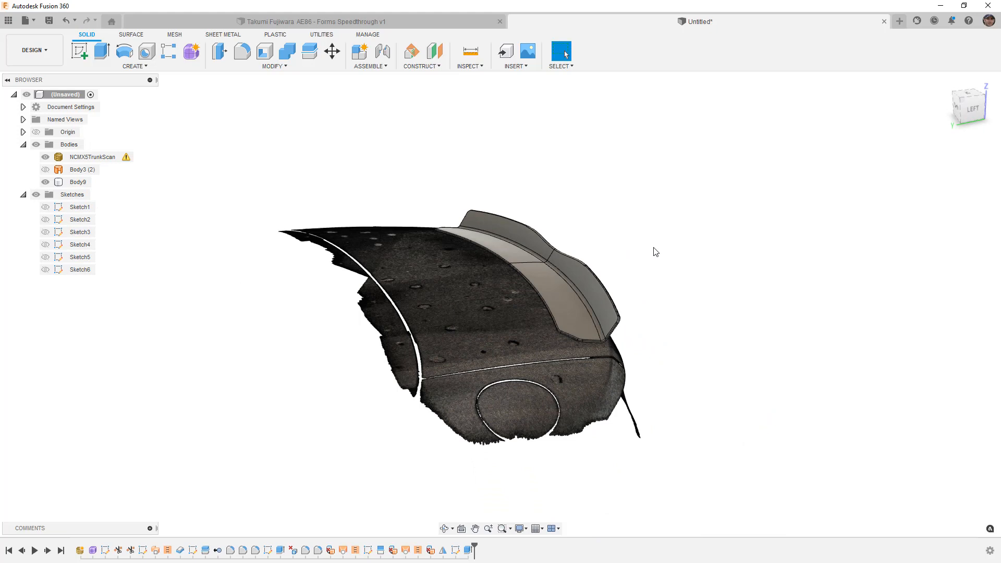